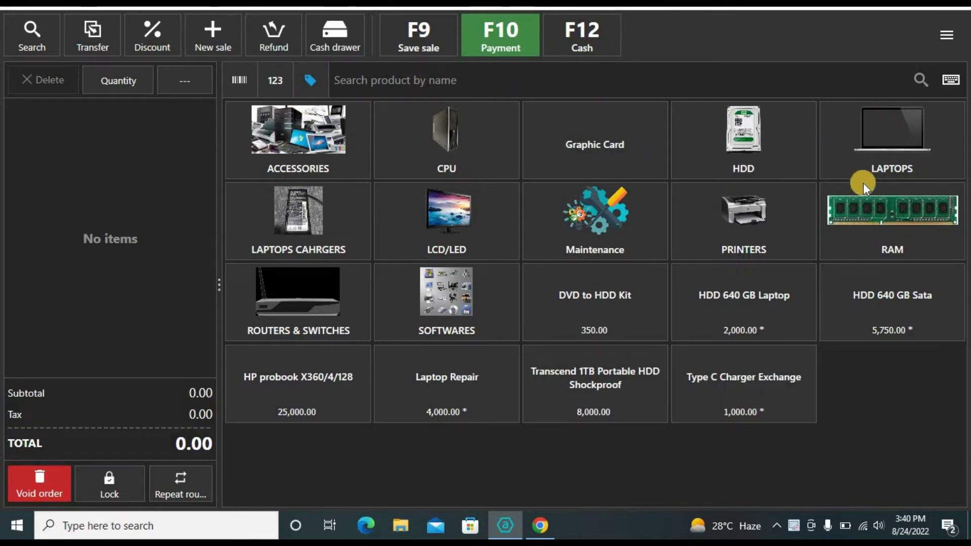
# Step: Look into ACCESSORIES, return to the category list, and open the CPU category's products
pyautogui.click(400, 165)
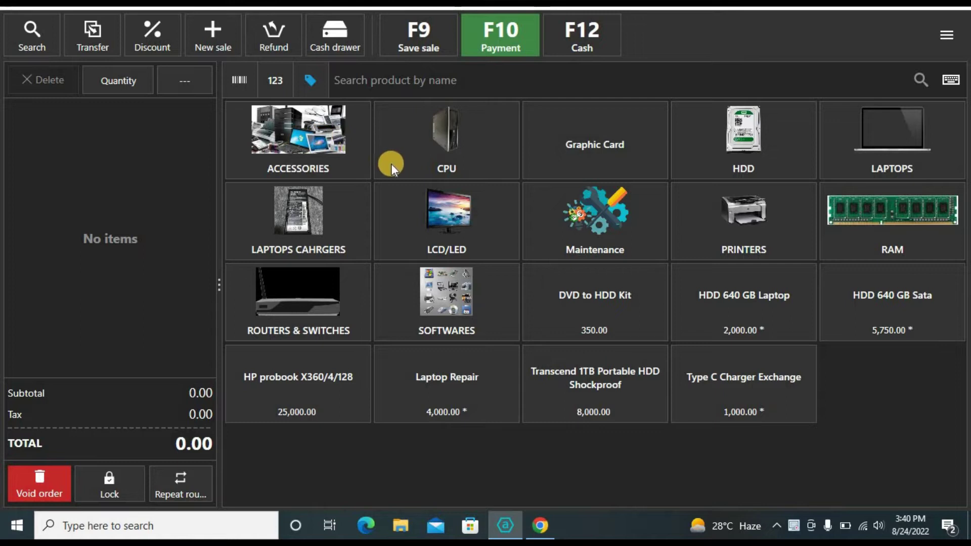
pyautogui.click(299, 139)
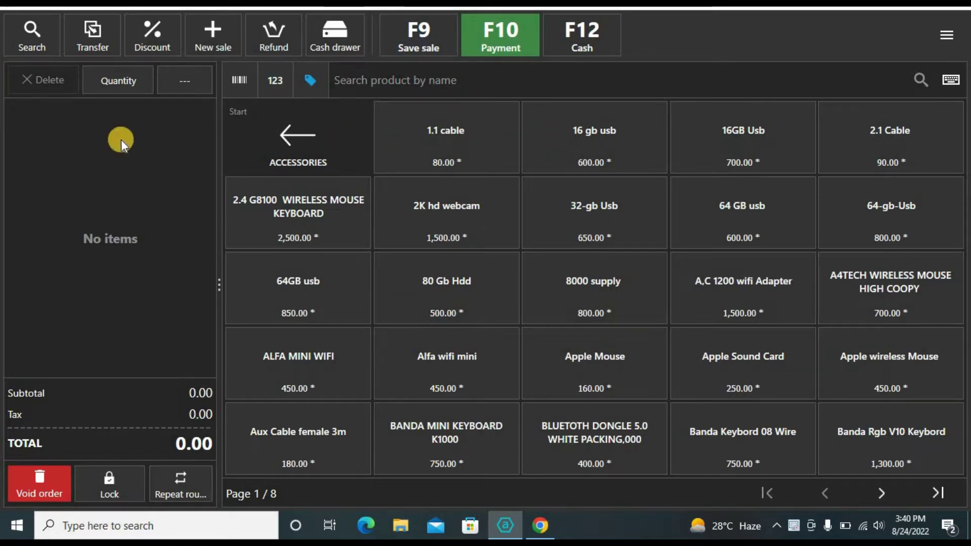
pyautogui.click(315, 146)
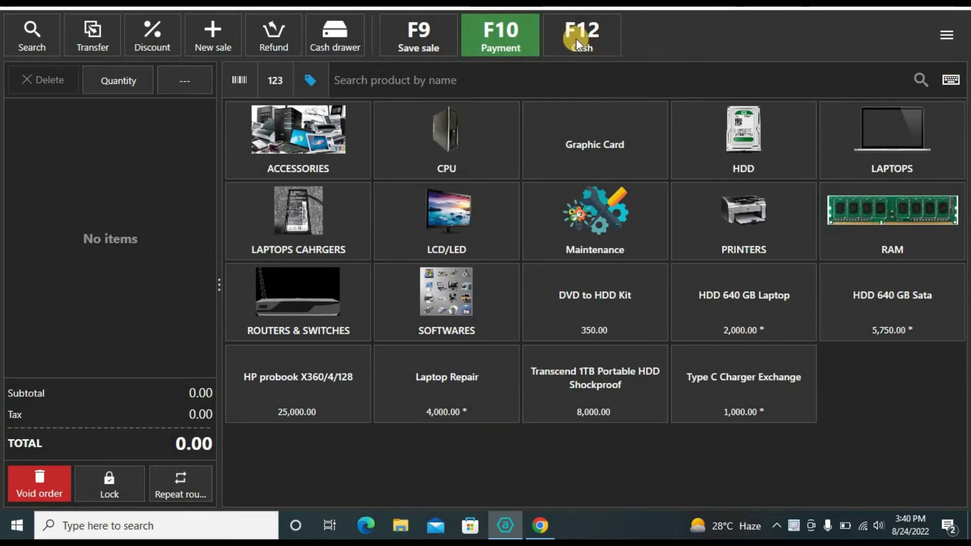
pyautogui.click(314, 150)
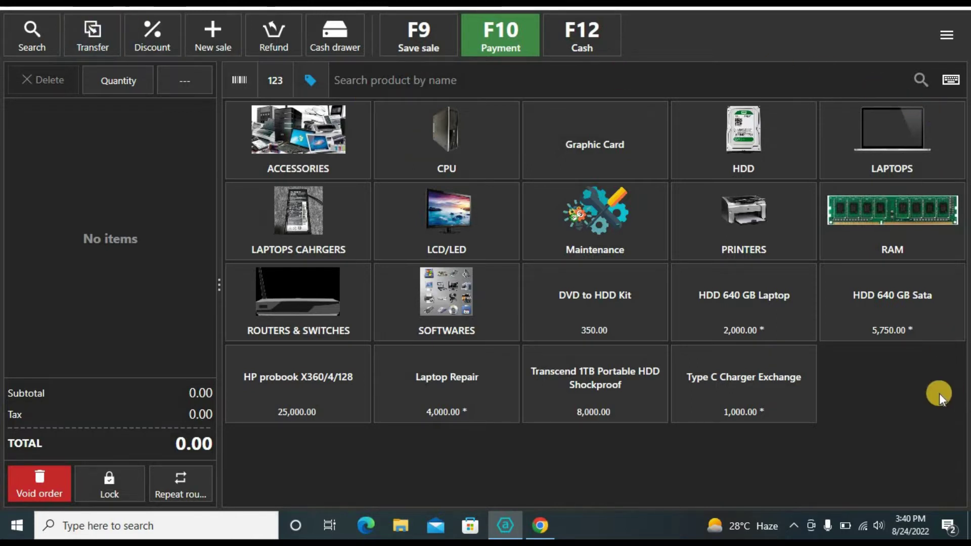
pyautogui.click(466, 147)
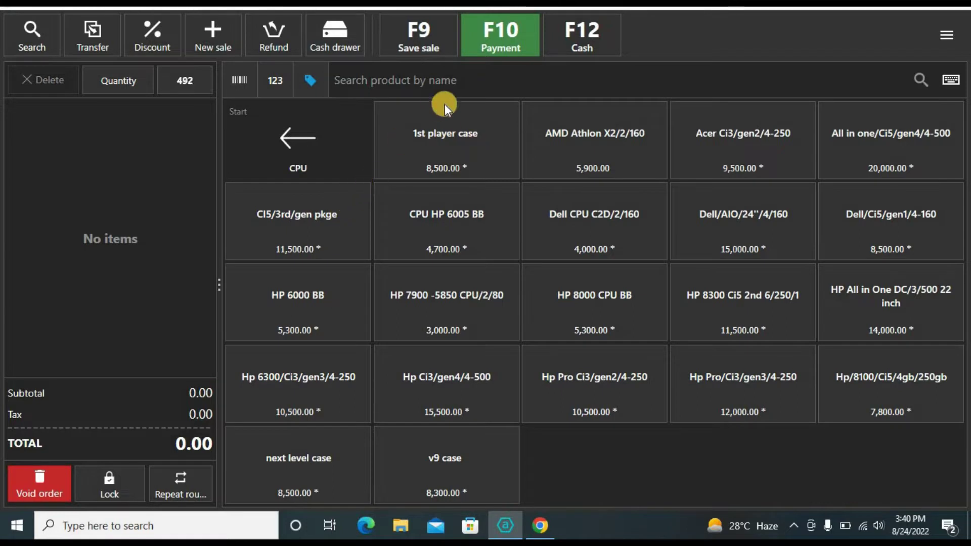
# Step: Add the 1st player case to the order with its price changed to 8000
pyautogui.click(458, 153)
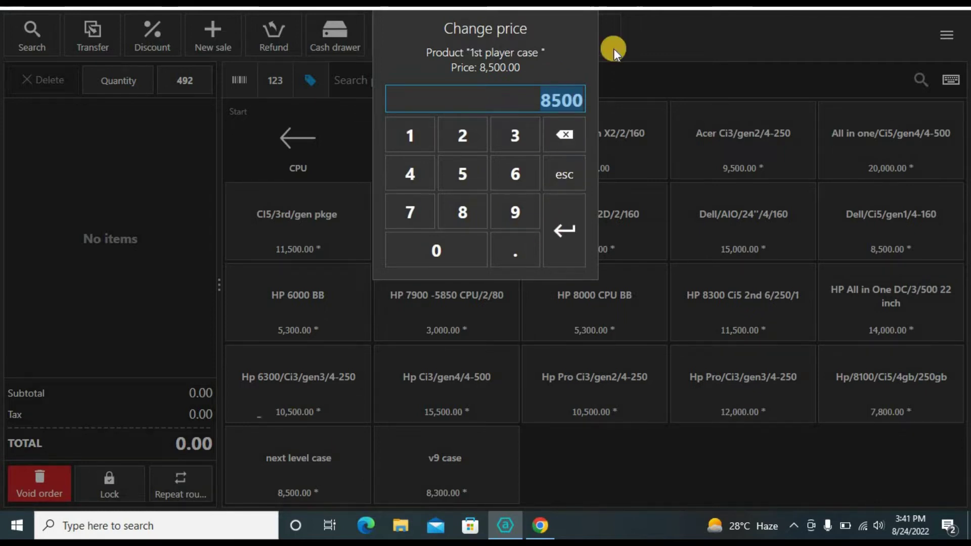
pyautogui.write('8000')
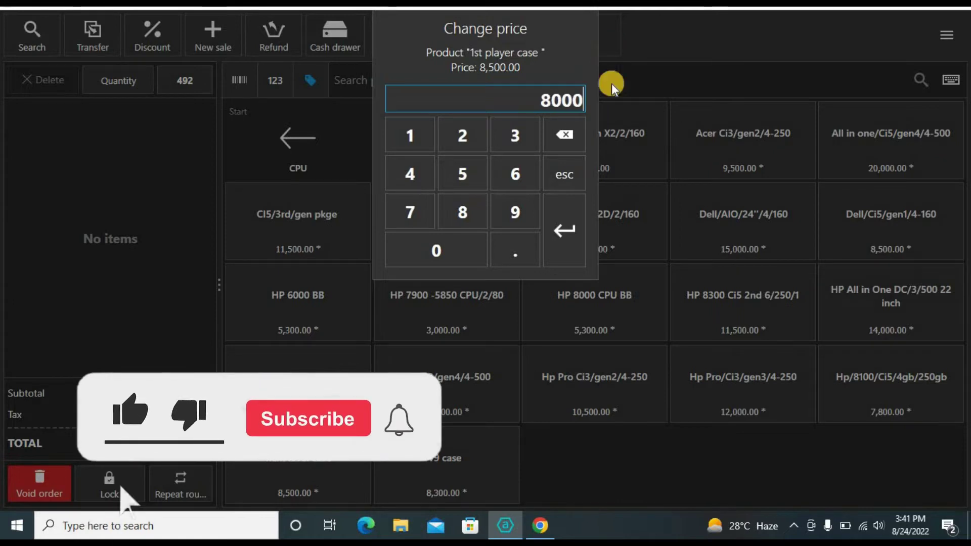
pyautogui.click(563, 244)
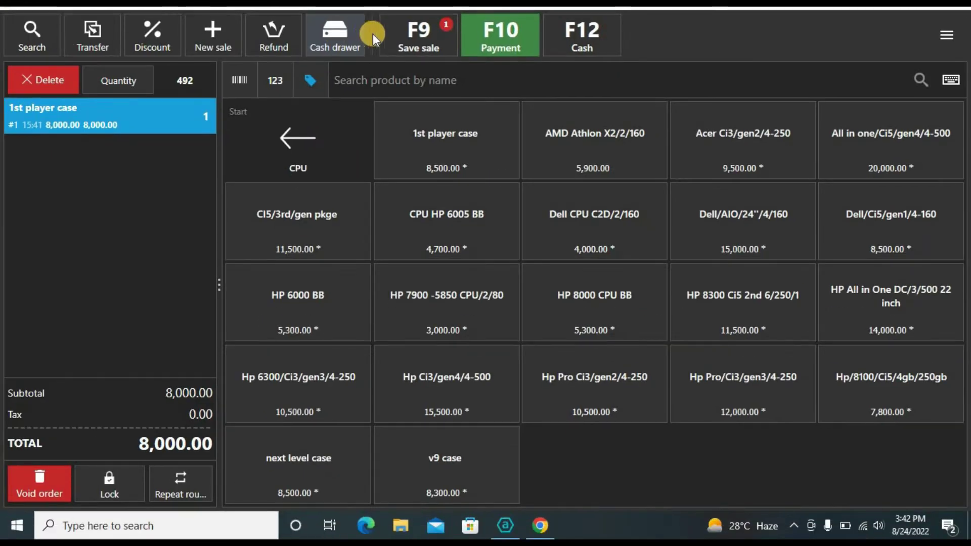
# Step: Try the cash drawer, then apply a 5% item discount to the 1st player case
pyautogui.click(350, 35)
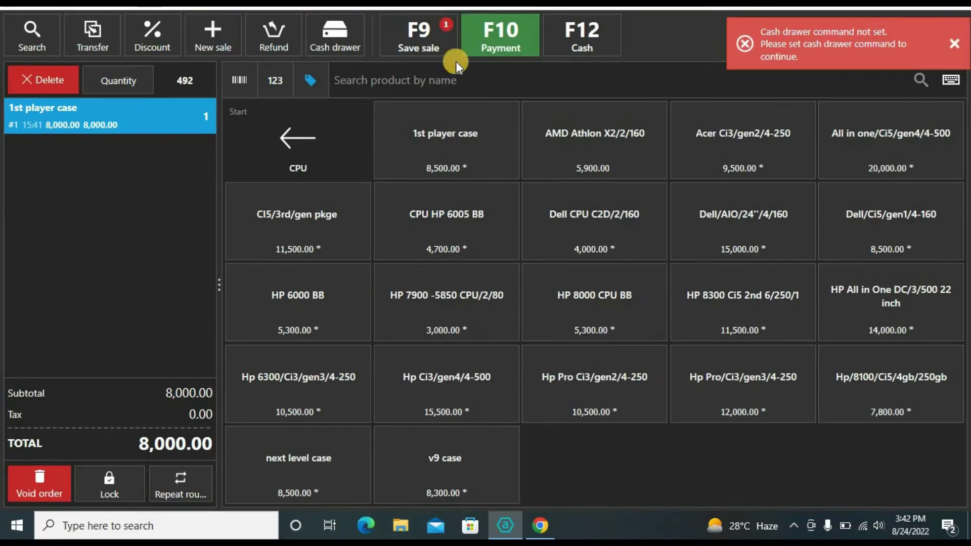
pyautogui.click(142, 46)
pyautogui.click(505, 120)
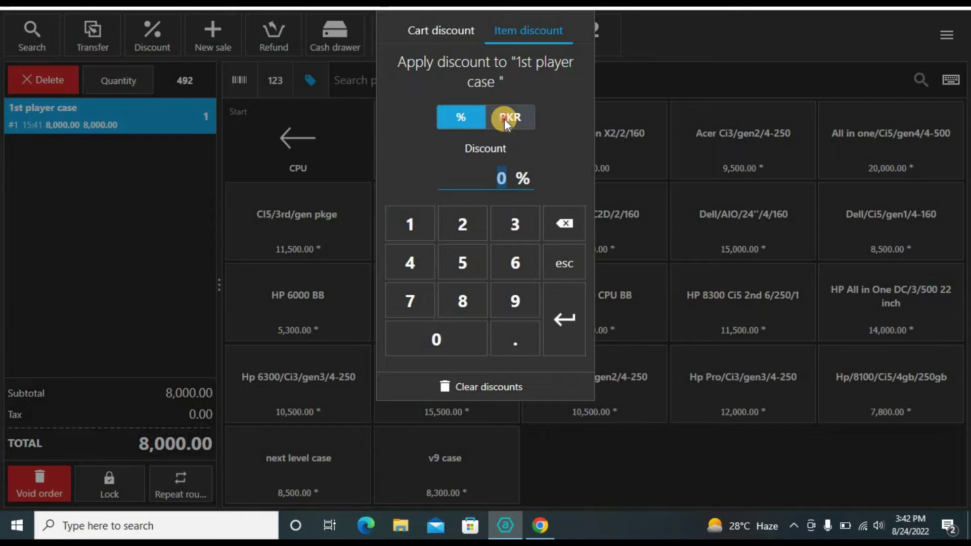
pyautogui.click(461, 115)
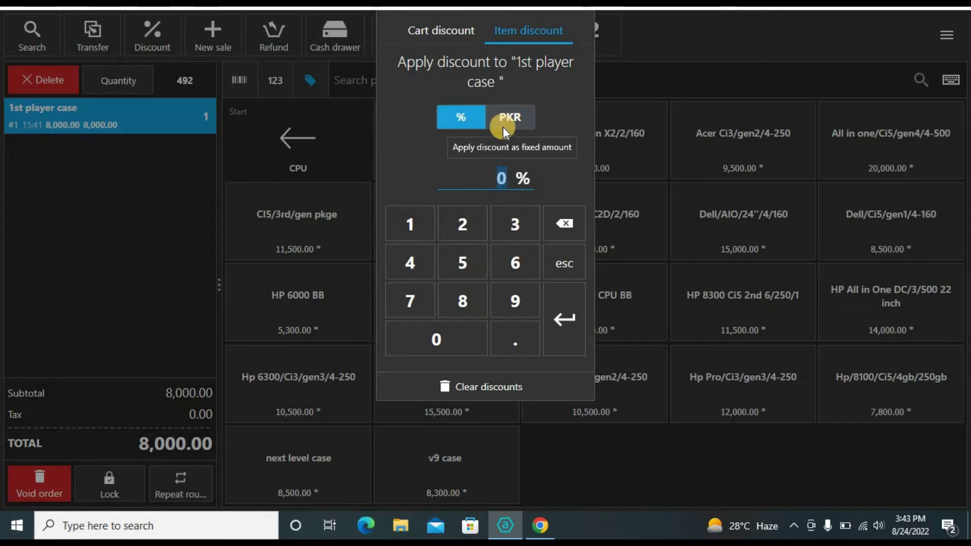
pyautogui.write('5')
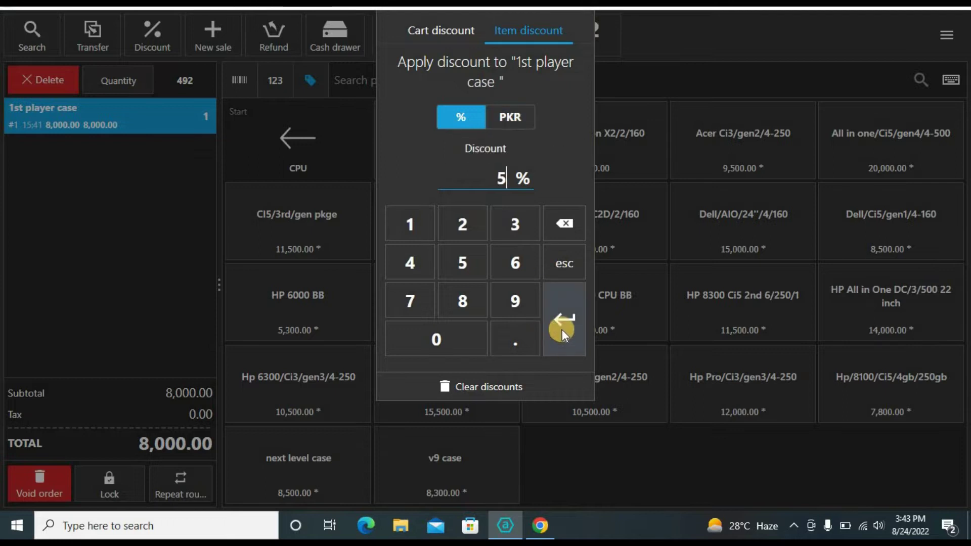
pyautogui.click(562, 324)
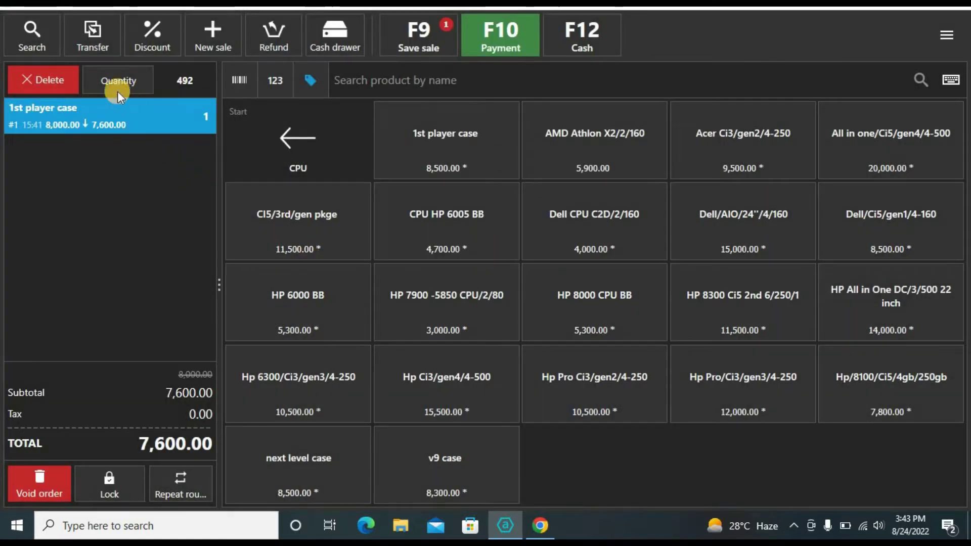
# Step: Change the case's discount to a fixed 50 PKR, bringing it to 7,950.00
pyautogui.click(152, 35)
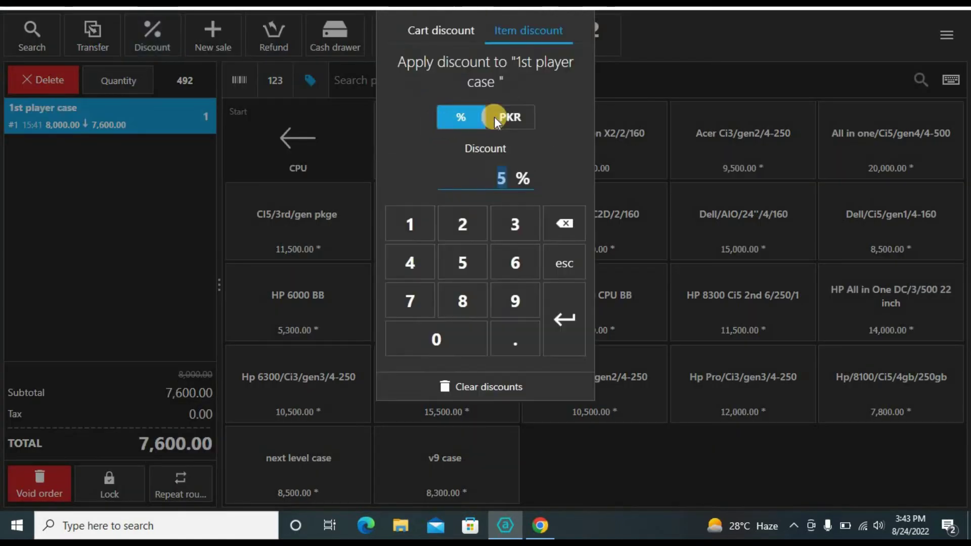
pyautogui.click(517, 116)
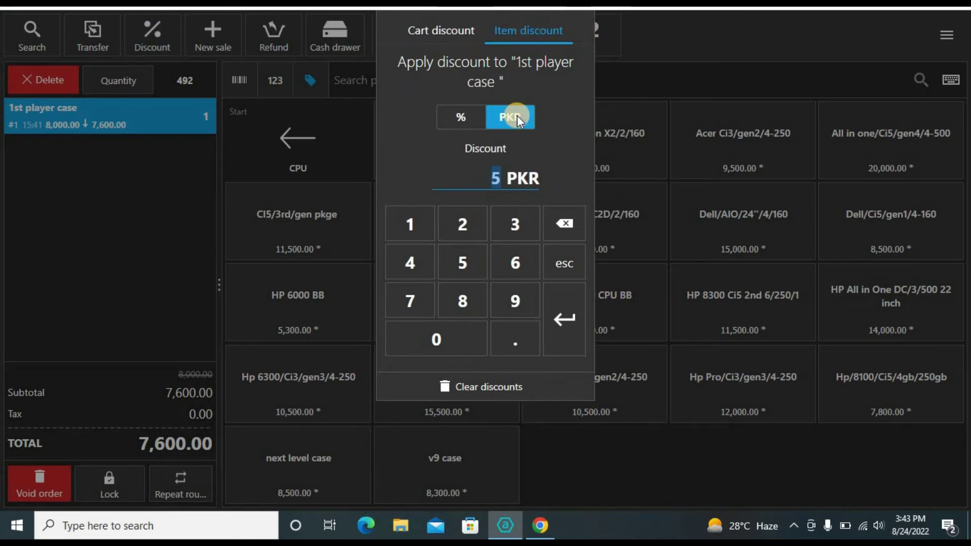
pyautogui.write('50')
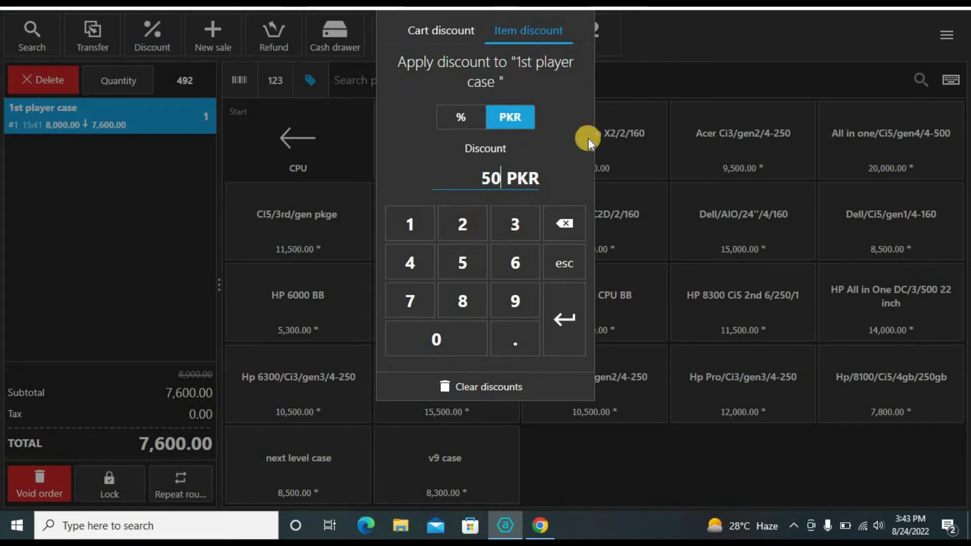
pyautogui.click(562, 316)
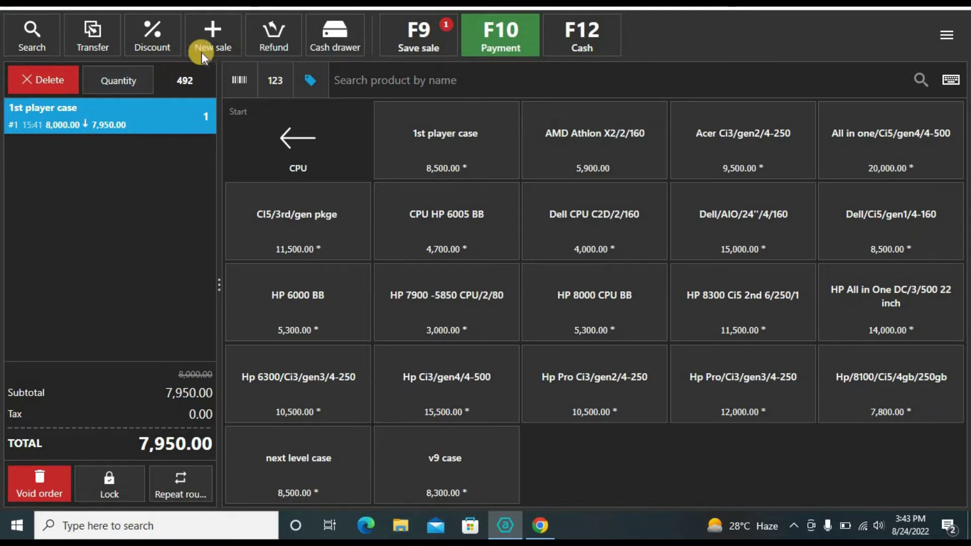
# Step: Start a new sale and add 1.1 cable from ACCESSORIES at 80.00
pyautogui.click(199, 38)
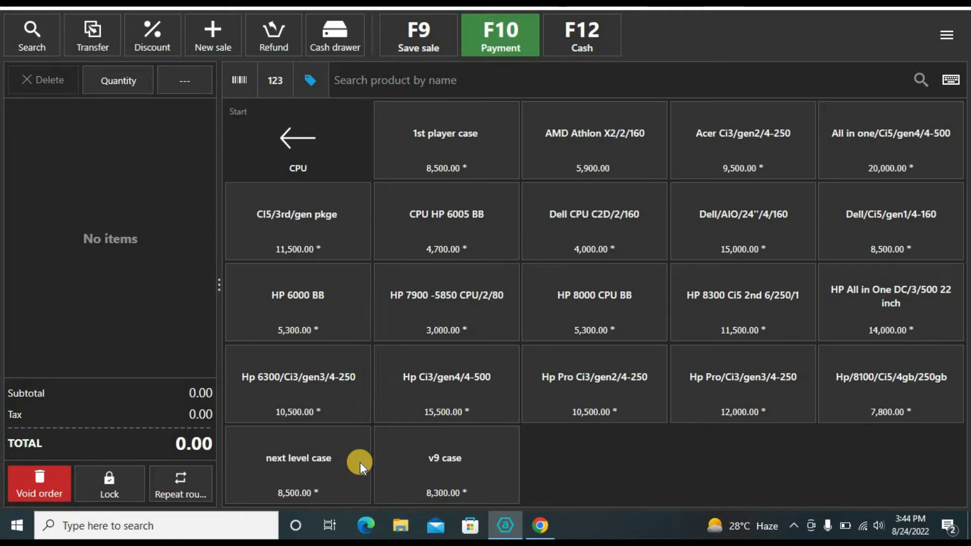
pyautogui.click(273, 108)
pyautogui.click(308, 135)
pyautogui.click(389, 145)
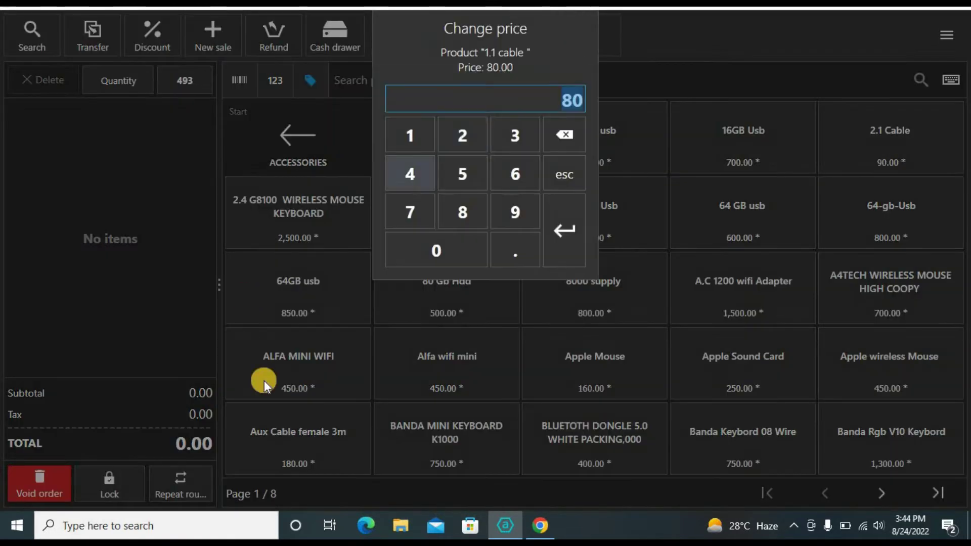
pyautogui.click(557, 207)
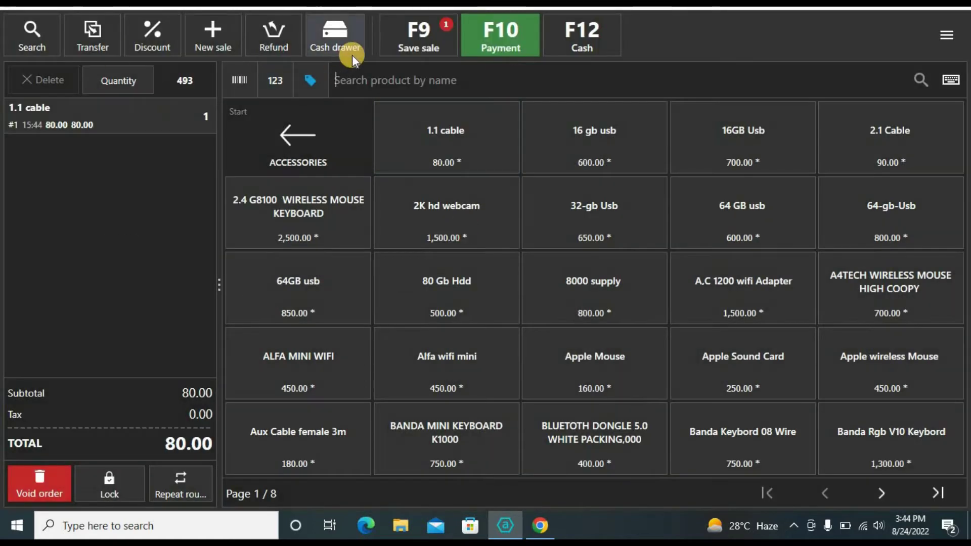
# Step: Set the cable quantity to 10, then add one more for 11 cables totalling 880.00
pyautogui.click(124, 112)
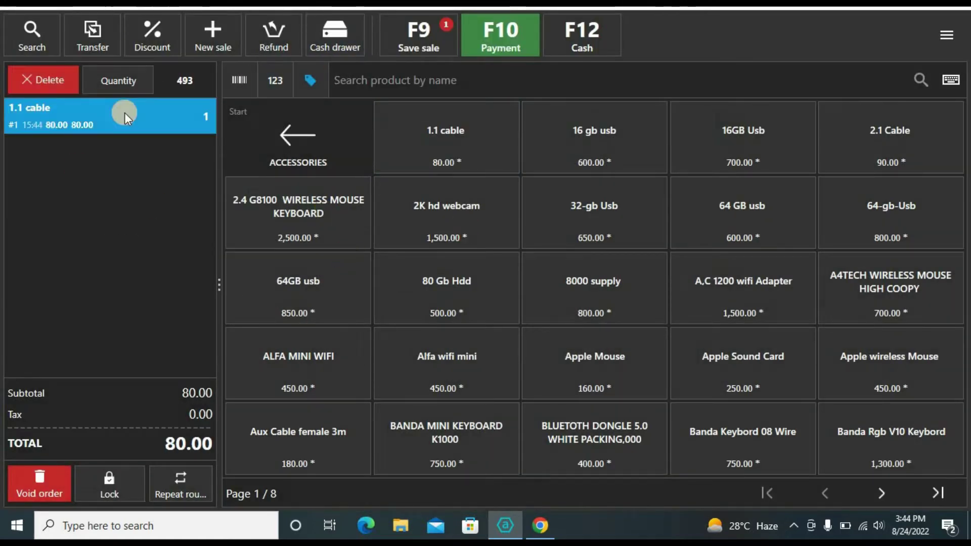
pyautogui.click(120, 81)
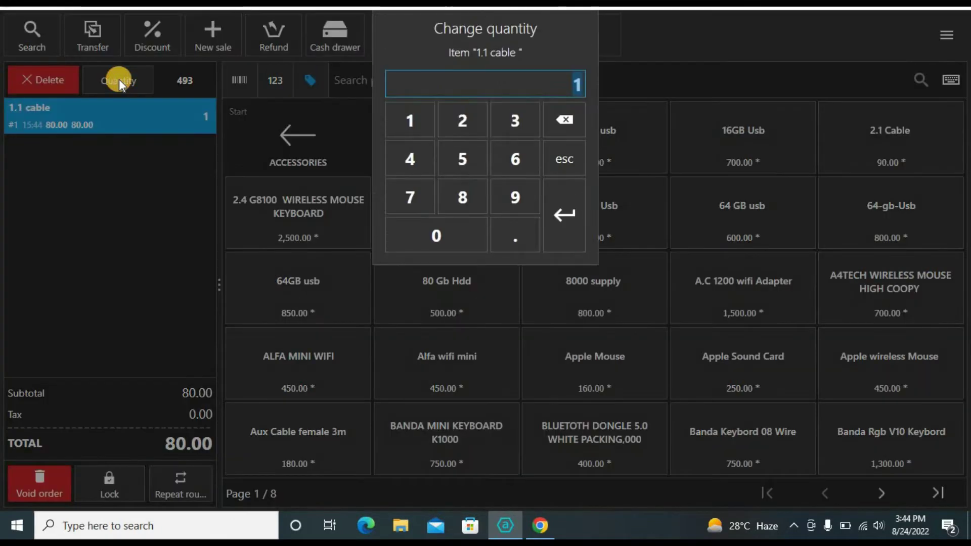
pyautogui.write('10')
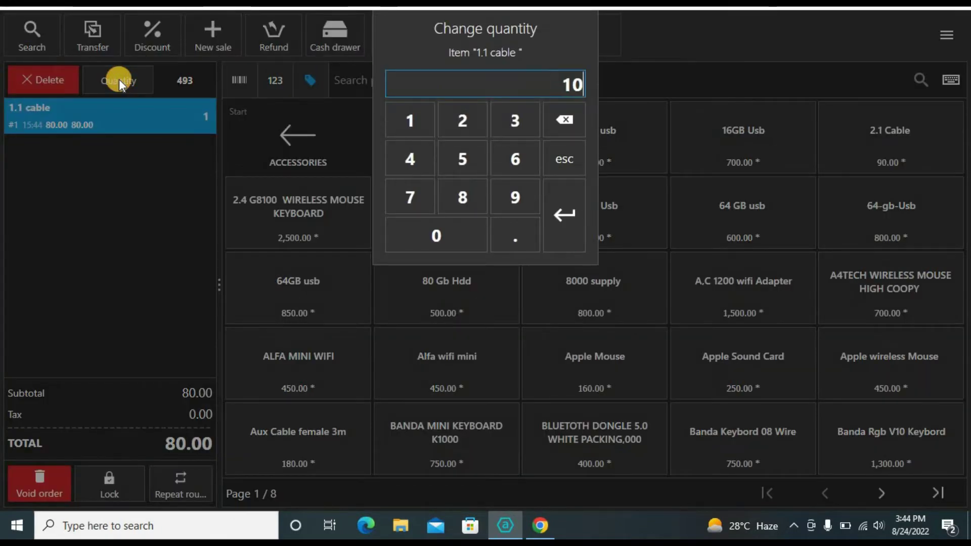
pyautogui.click(572, 226)
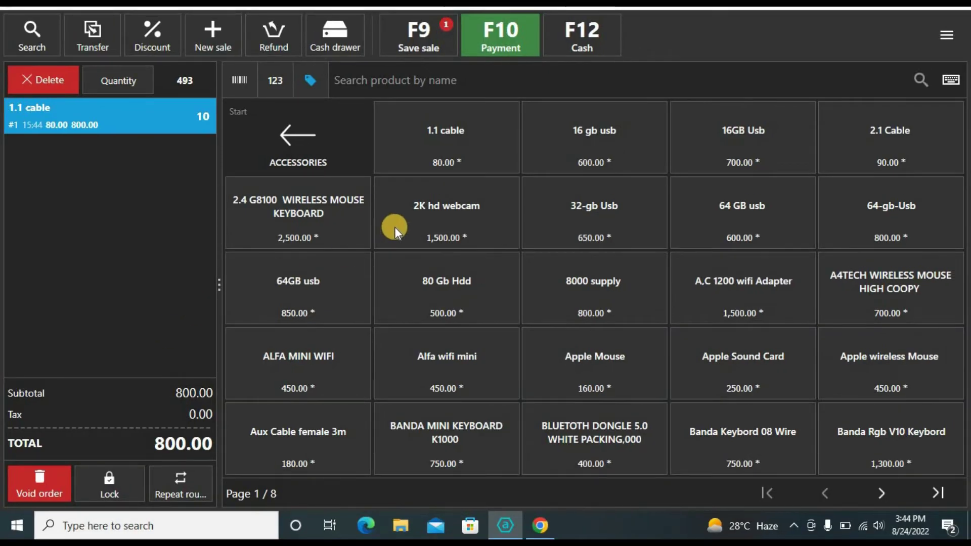
pyautogui.click(448, 134)
pyautogui.press('Return')
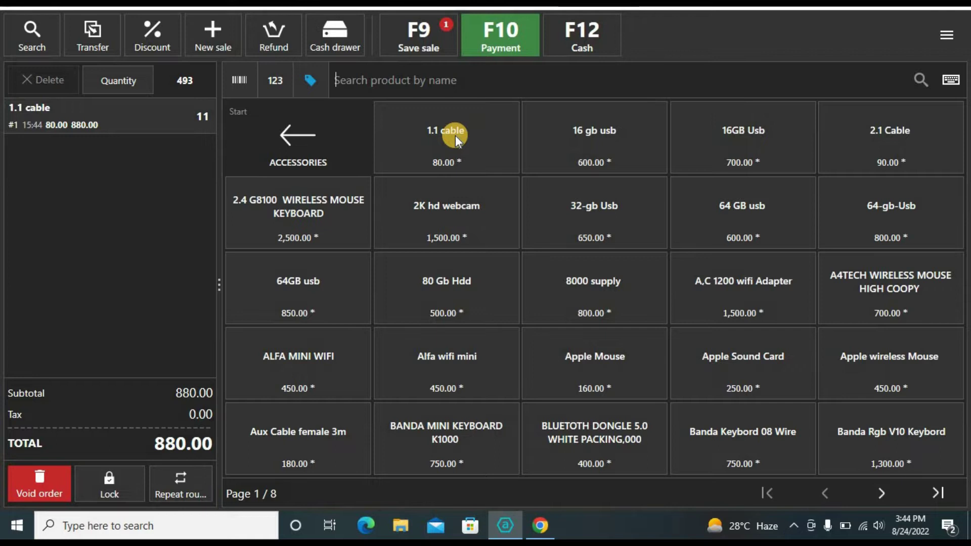
pyautogui.click(121, 107)
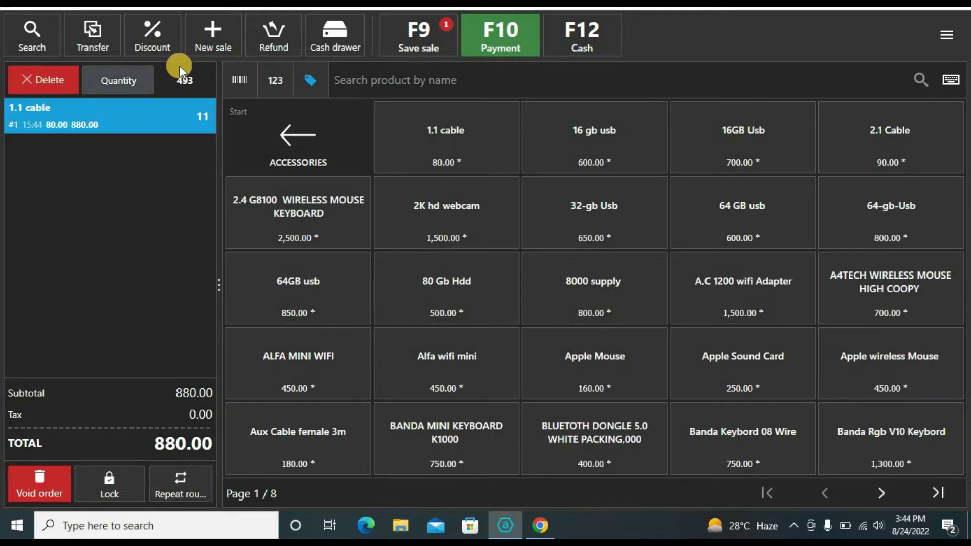
# Step: Park the cable sale and reload the open order totalling 7,950.00 as the current sale
pyautogui.click(202, 45)
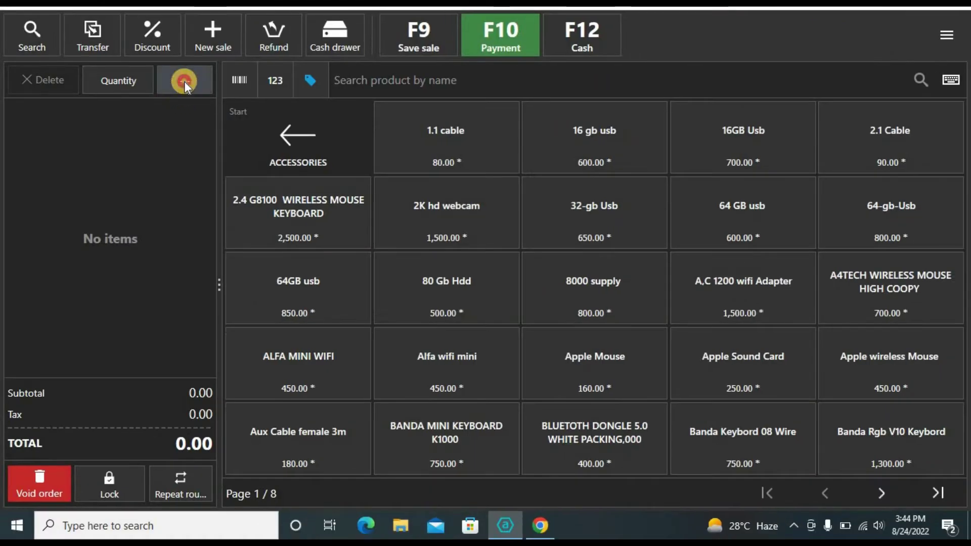
pyautogui.click(184, 81)
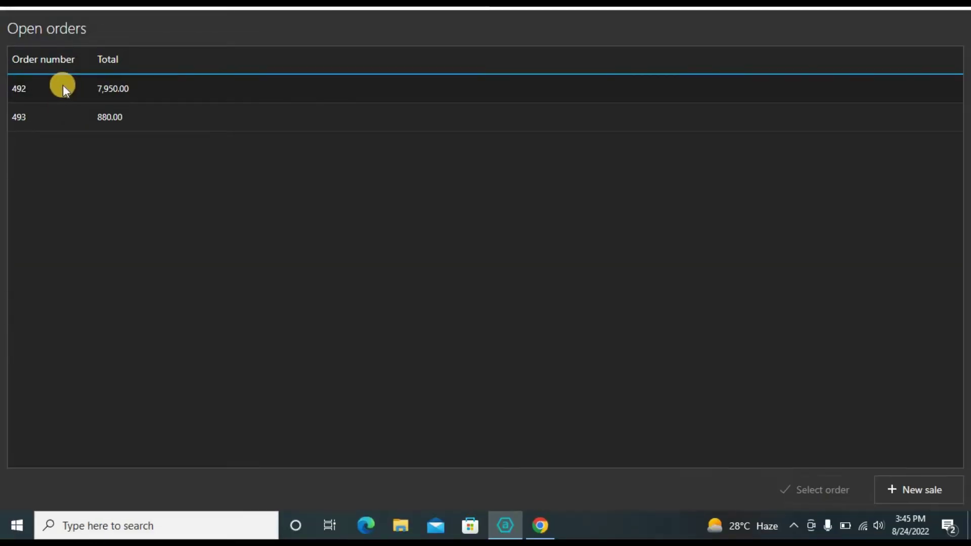
pyautogui.click(63, 85)
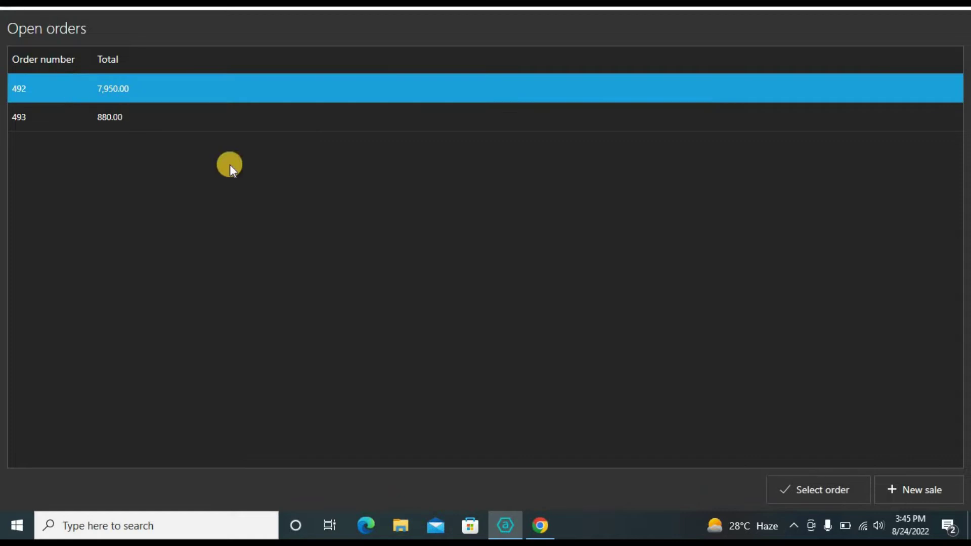
pyautogui.click(829, 494)
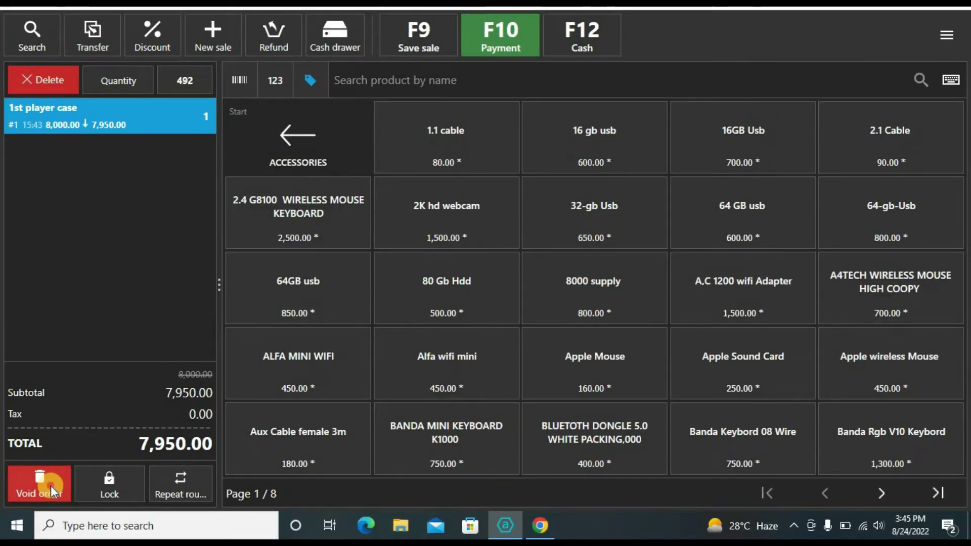
# Step: Void the 1st player case order, confirming with Yes
pyautogui.click(51, 480)
pyautogui.click(500, 307)
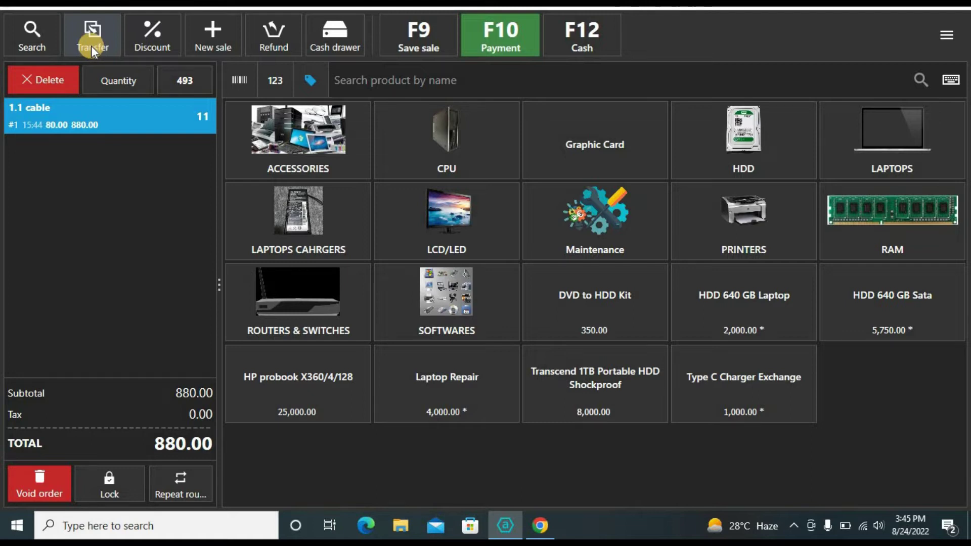
# Step: Open and cancel the Transfer options, then void the 1.1 cable order
pyautogui.click(91, 45)
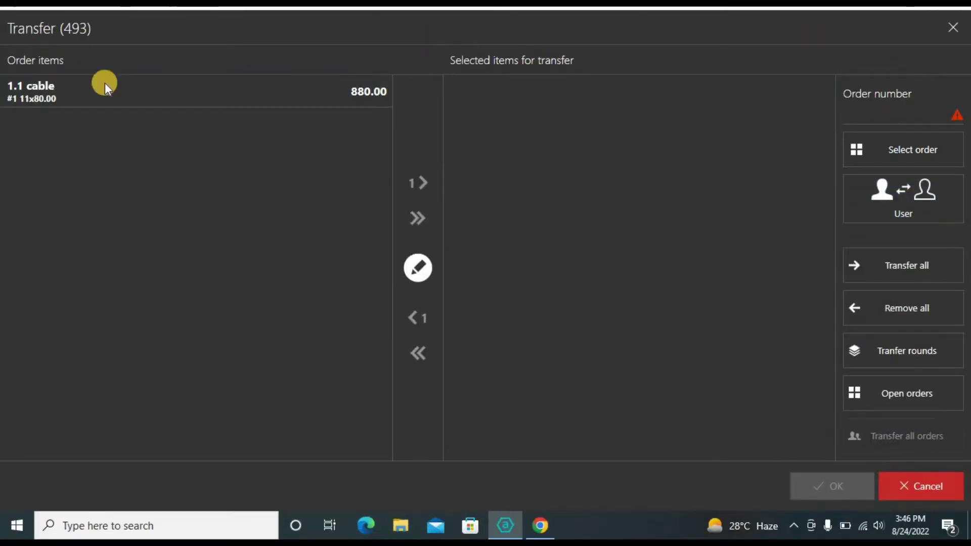
pyautogui.click(935, 488)
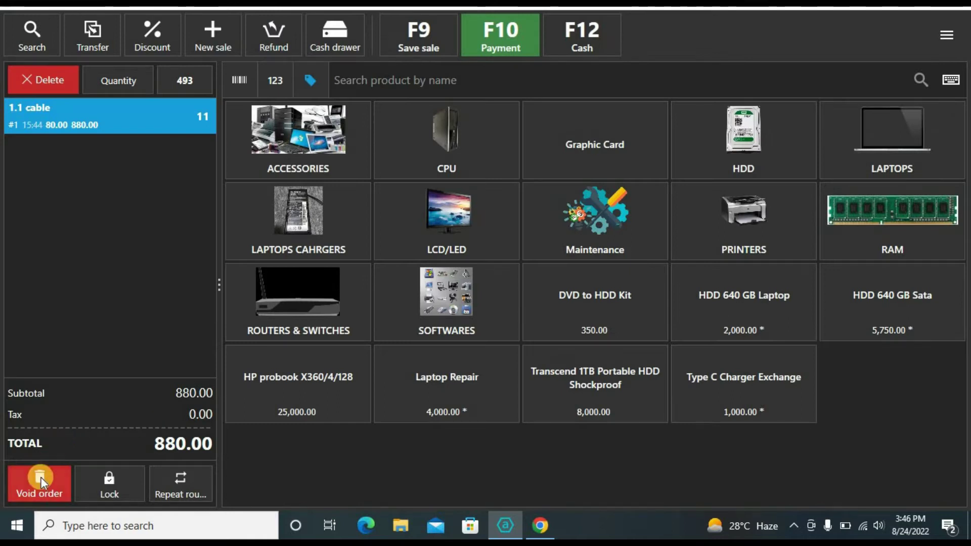
pyautogui.click(46, 470)
pyautogui.click(497, 306)
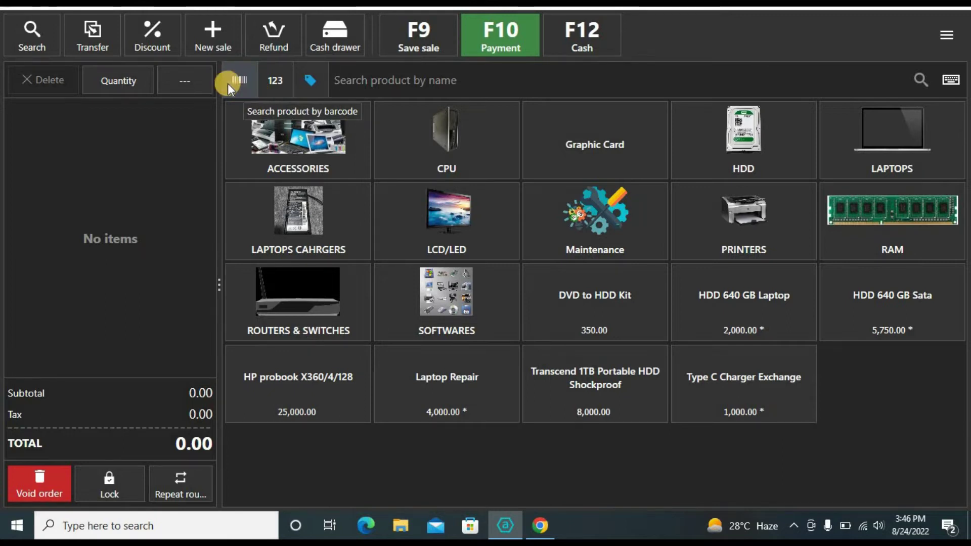
pyautogui.click(235, 82)
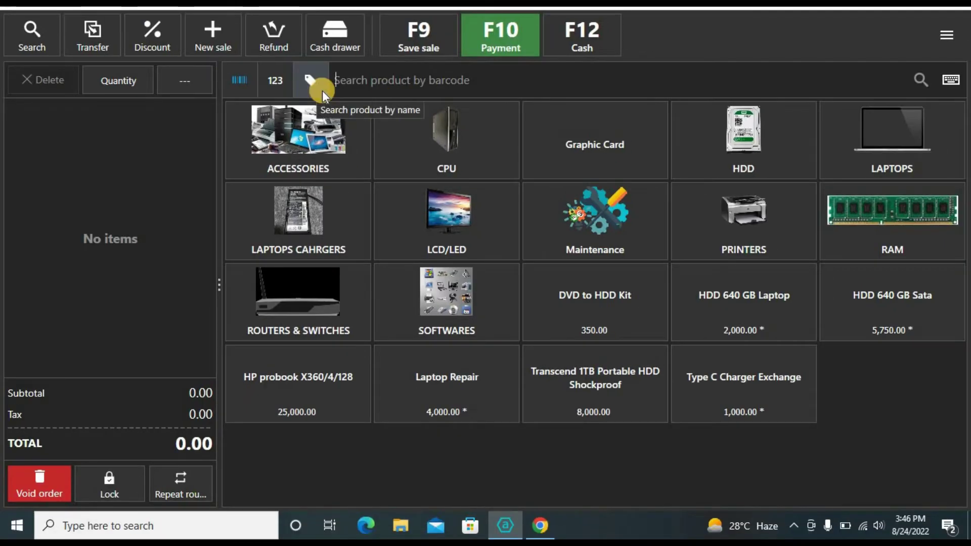
pyautogui.click(278, 81)
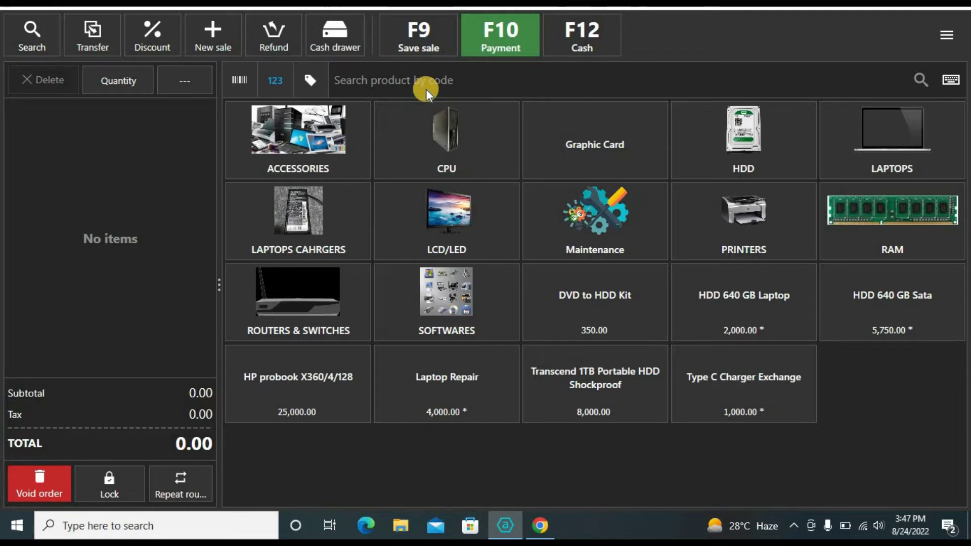
pyautogui.write('20')
pyautogui.press('Return')
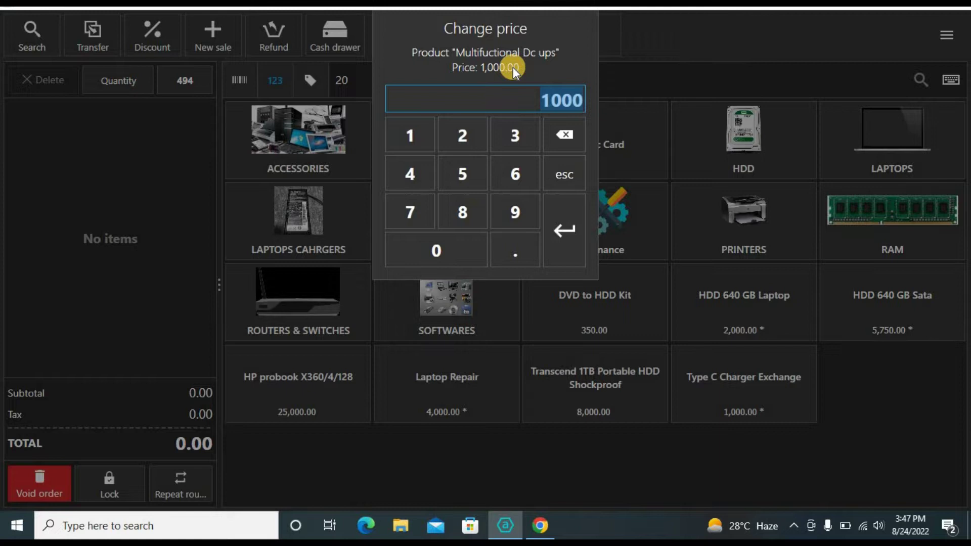
pyautogui.press('Escape')
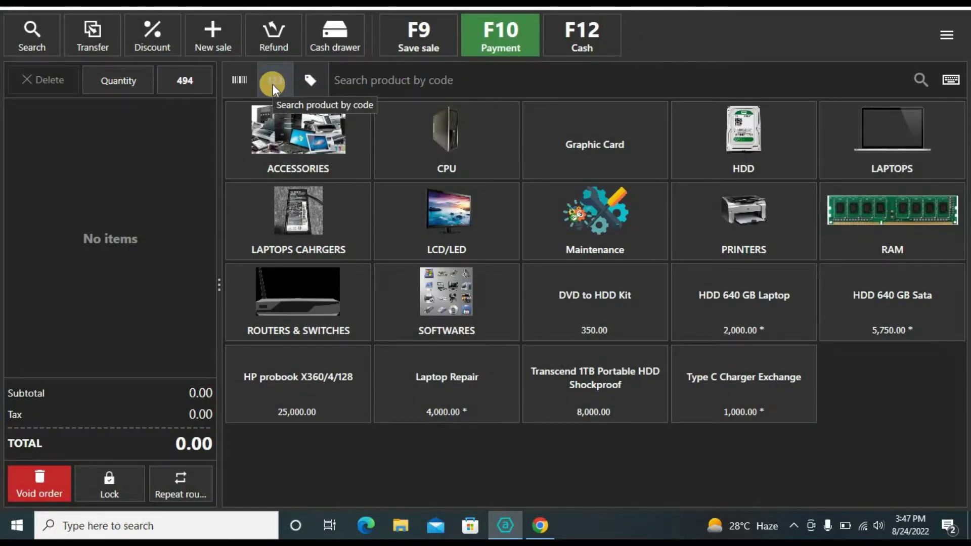
pyautogui.click(310, 78)
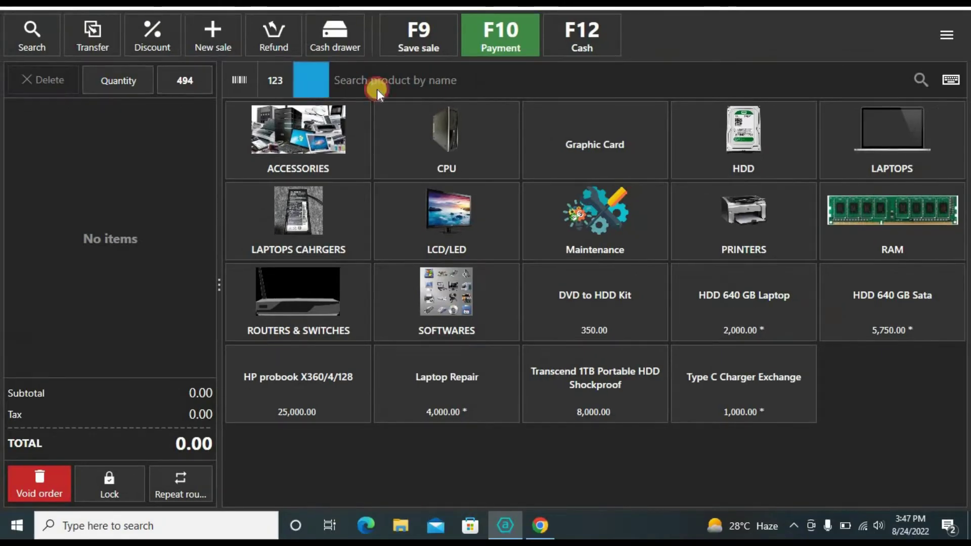
pyautogui.click(377, 89)
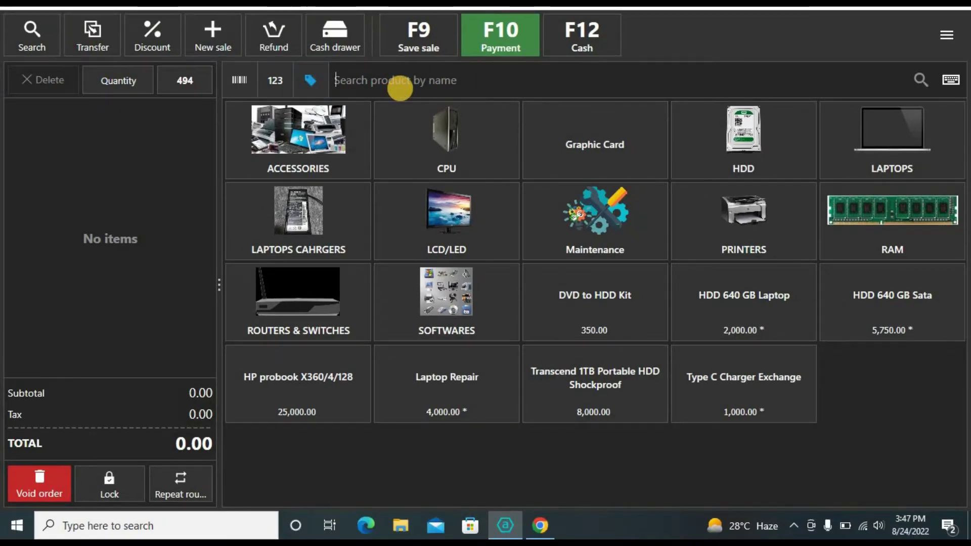
pyautogui.write('cpu')
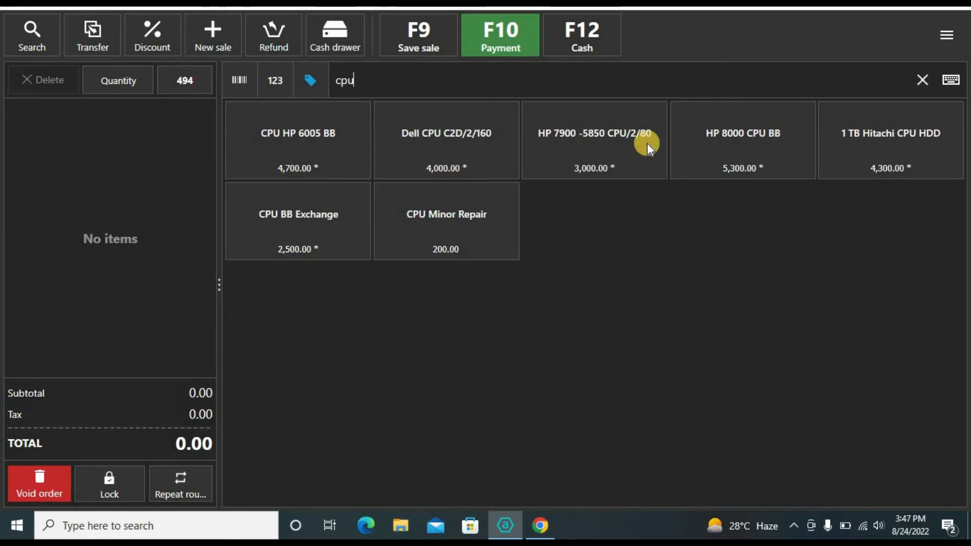
# Step: Add one CPU HP 6005 BB at 4,700.00 to the sale and pay it in cash
pyautogui.click(332, 147)
pyautogui.click(571, 241)
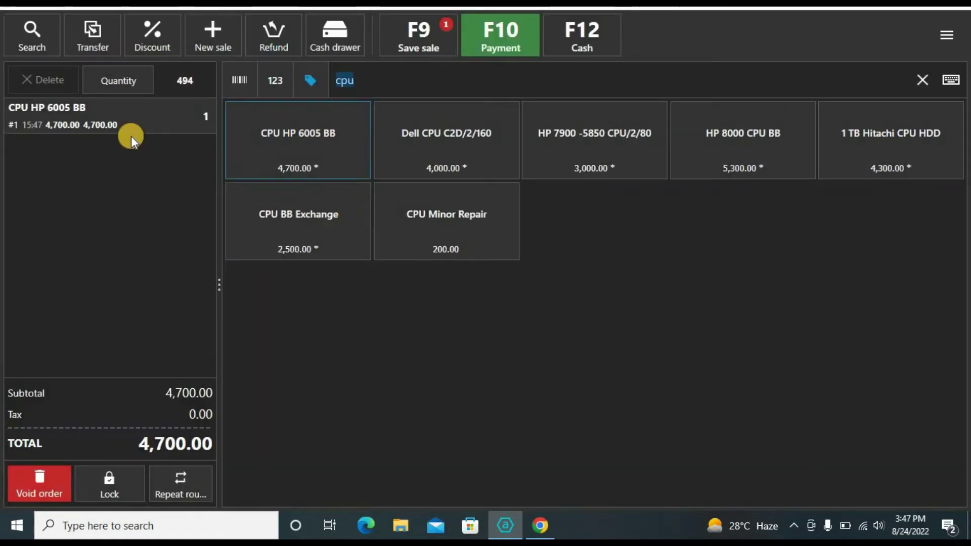
pyautogui.click(120, 122)
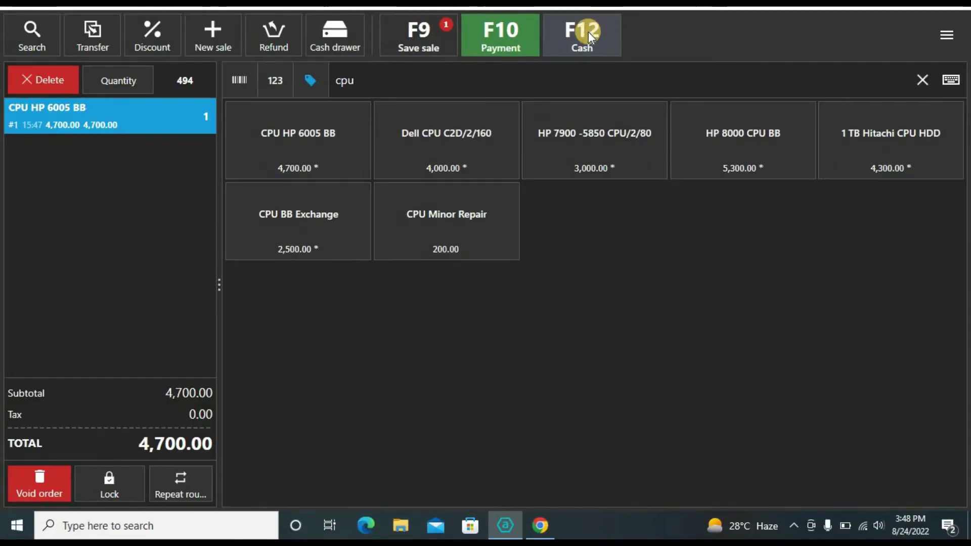
pyautogui.click(581, 42)
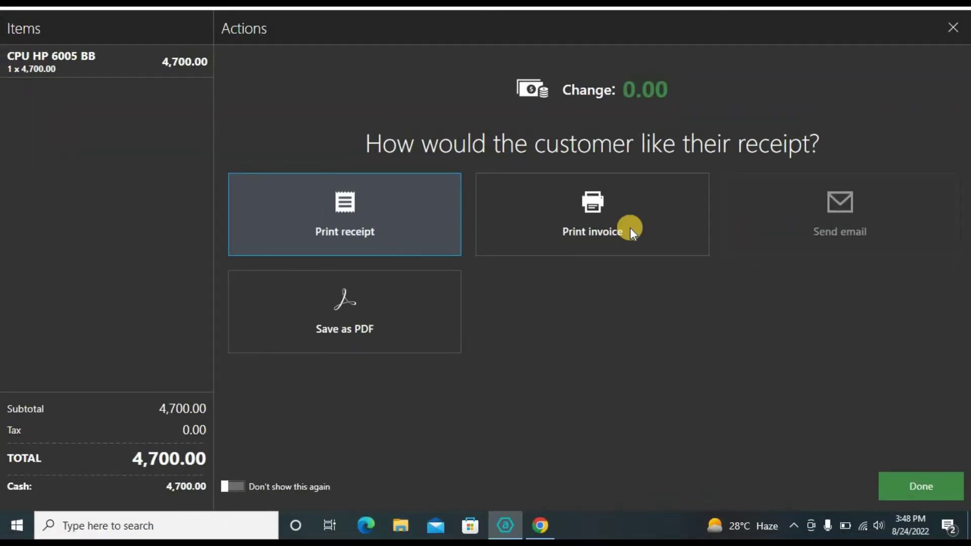
# Step: Choose Print invoice in the receipt dialog and close it to finish the sale
pyautogui.click(595, 246)
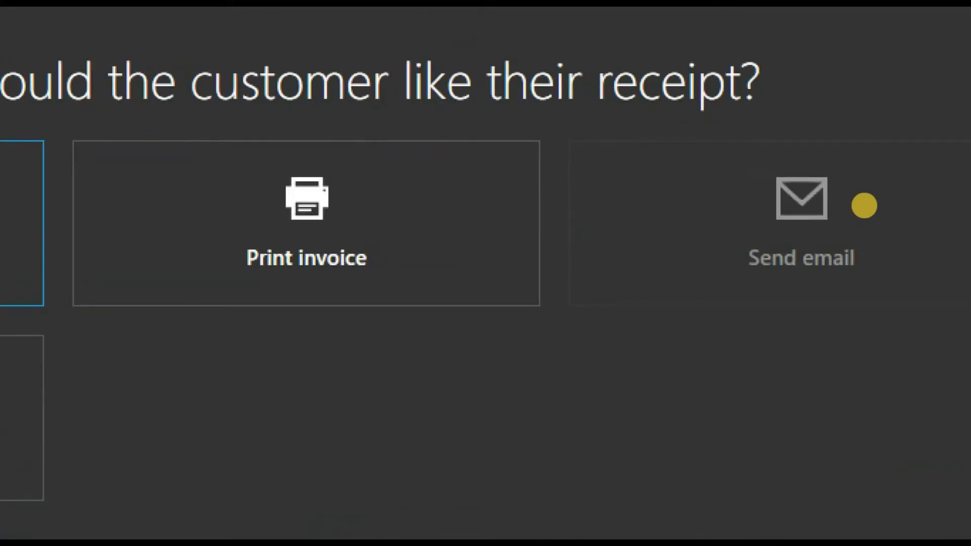
pyautogui.press('Return')
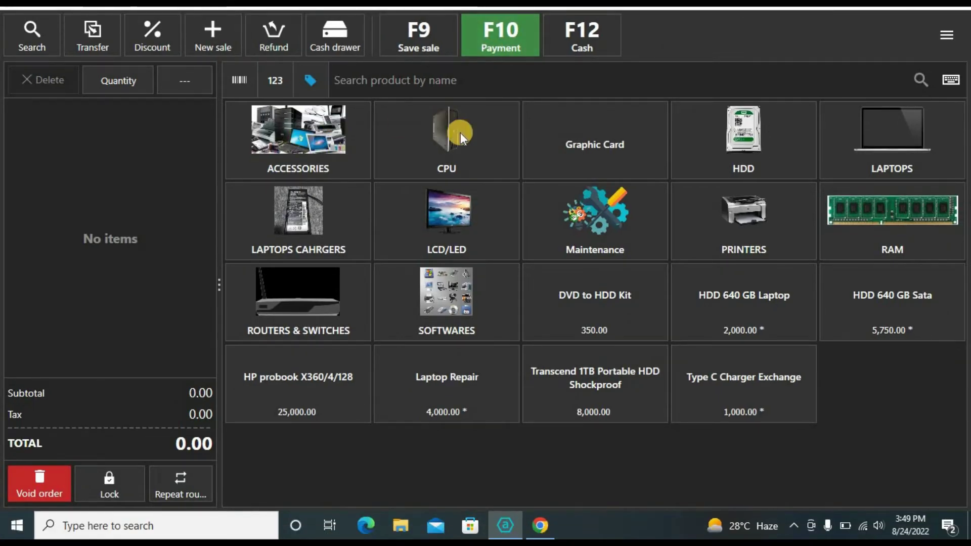
# Step: Add 5 × 1.1 cable at 70.00 each for a 350.00 total, then go to payment
pyautogui.click(313, 150)
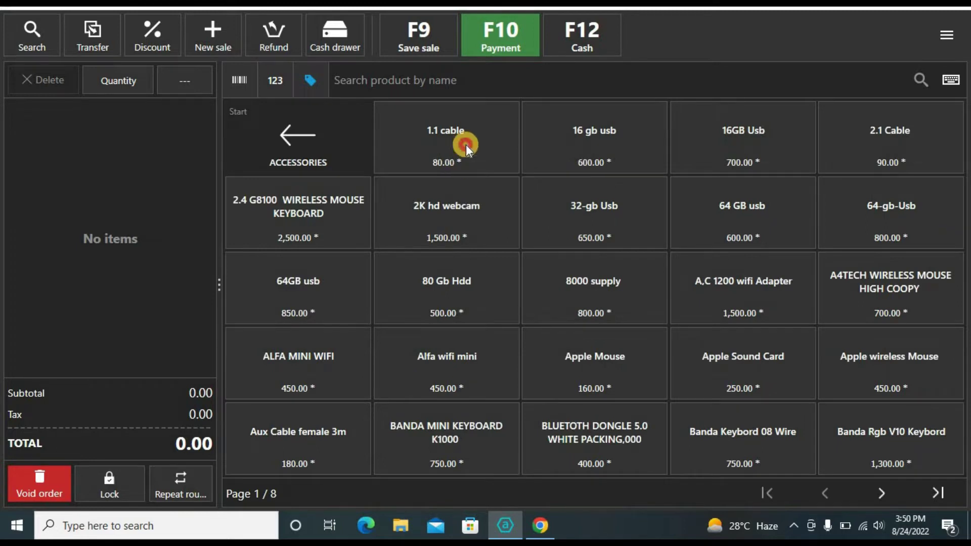
pyautogui.click(466, 145)
pyautogui.write('70')
pyautogui.press('Return')
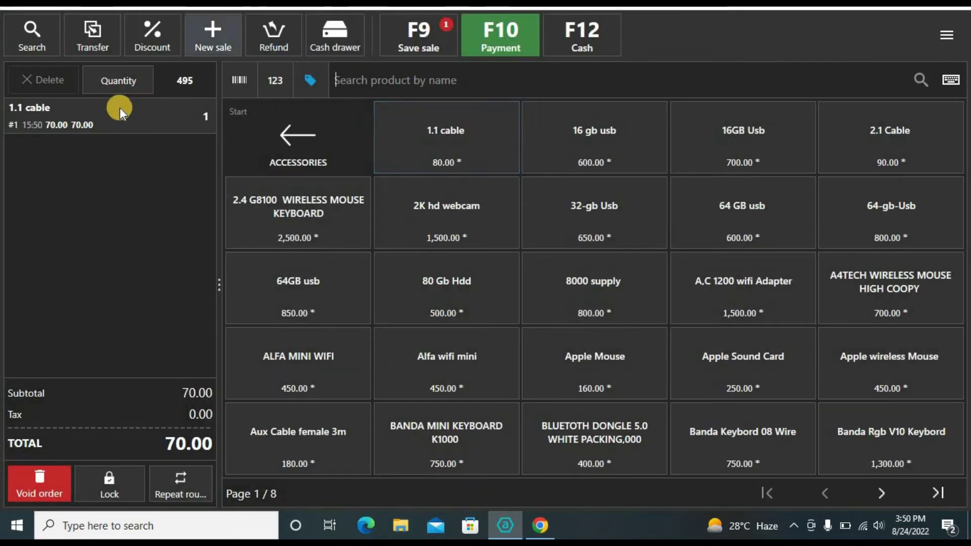
pyautogui.click(119, 108)
pyautogui.click(120, 86)
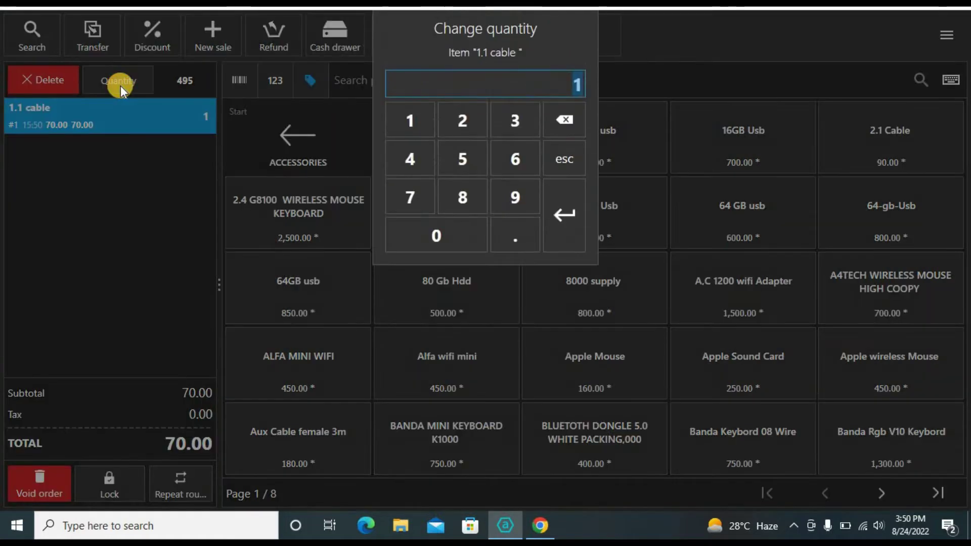
pyautogui.write('5')
pyautogui.press('Return')
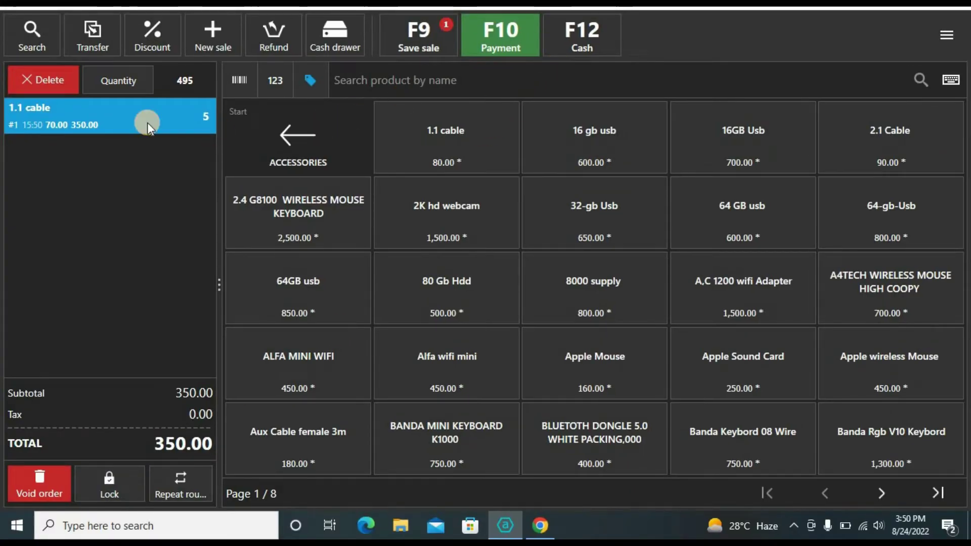
pyautogui.click(510, 32)
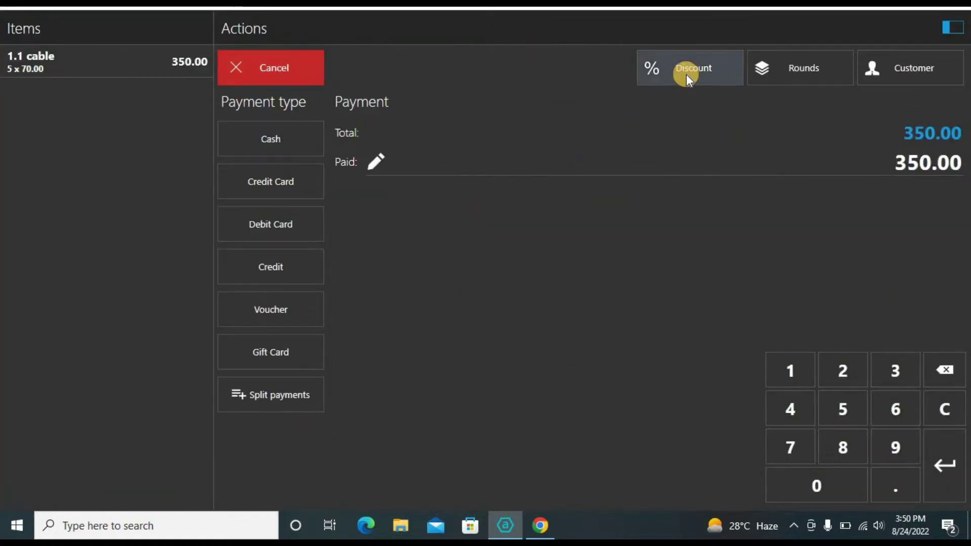
# Step: Start payment for the 350.00 cable sale and open the customer selection list
pyautogui.click(801, 86)
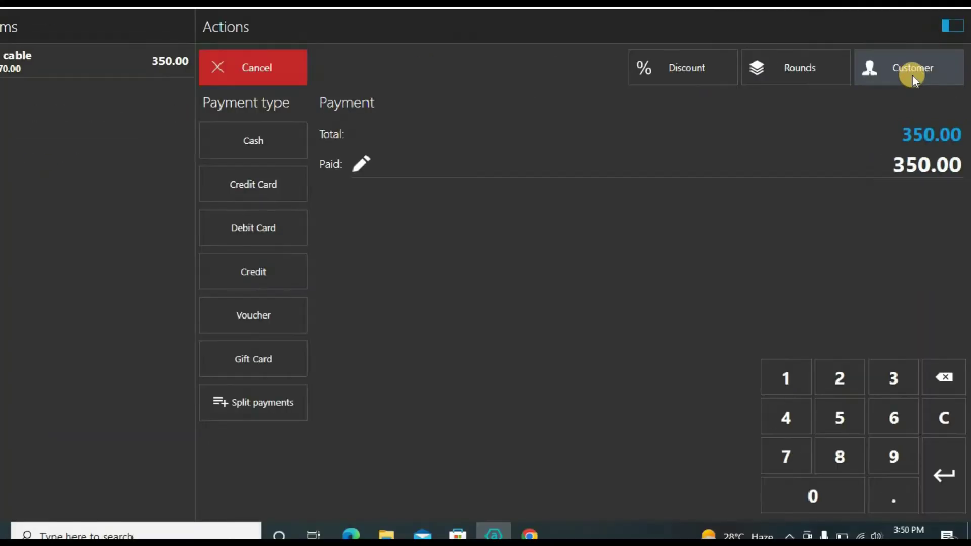
pyautogui.click(912, 75)
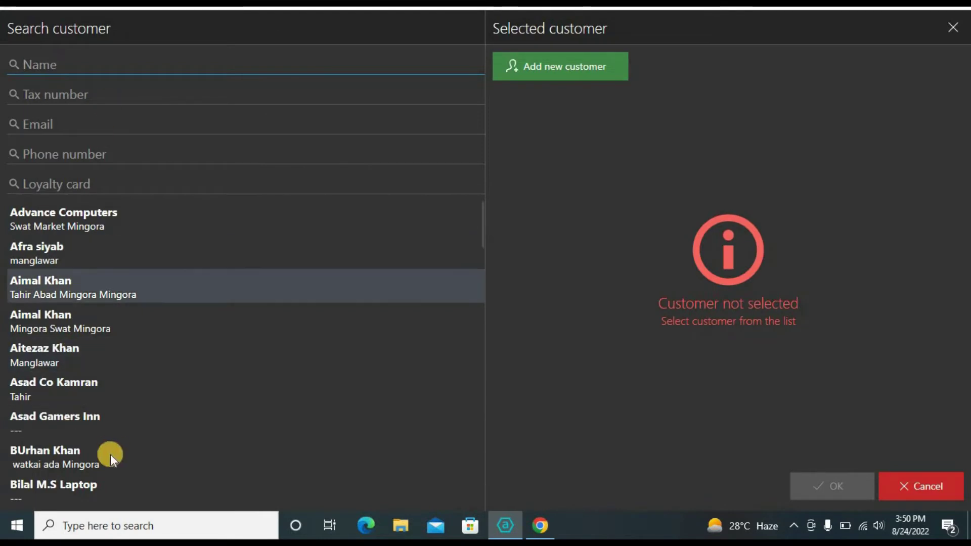
# Step: Add a new customer with name, street address, phone and e-mail, and attach them to the sale
pyautogui.click(556, 76)
pyautogui.write('abc')
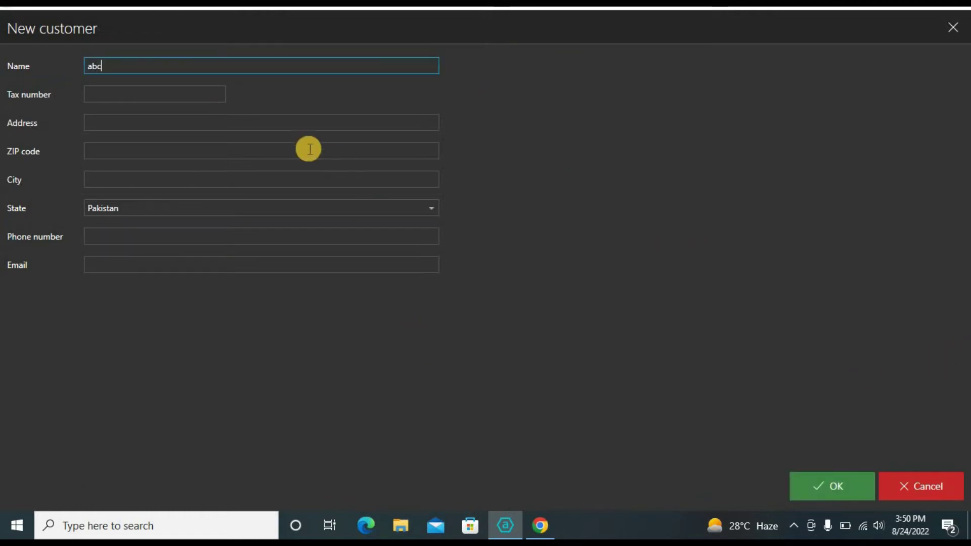
pyautogui.click(214, 129)
pyautogui.write('a')
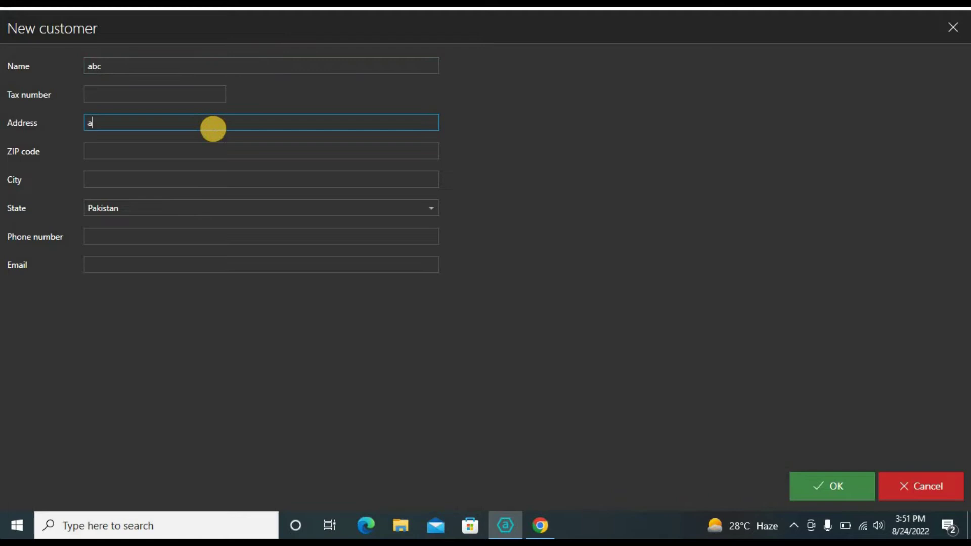
pyautogui.write('bc street')
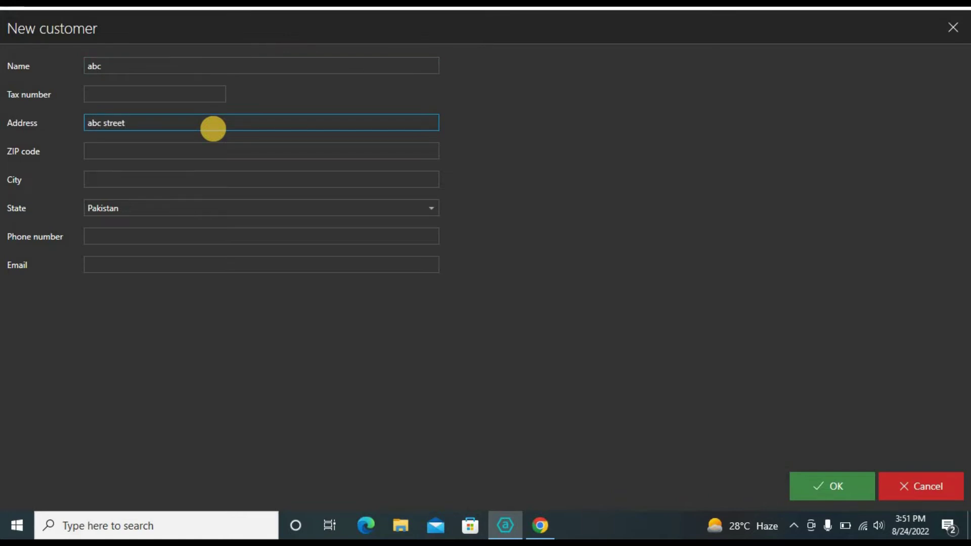
pyautogui.click(142, 235)
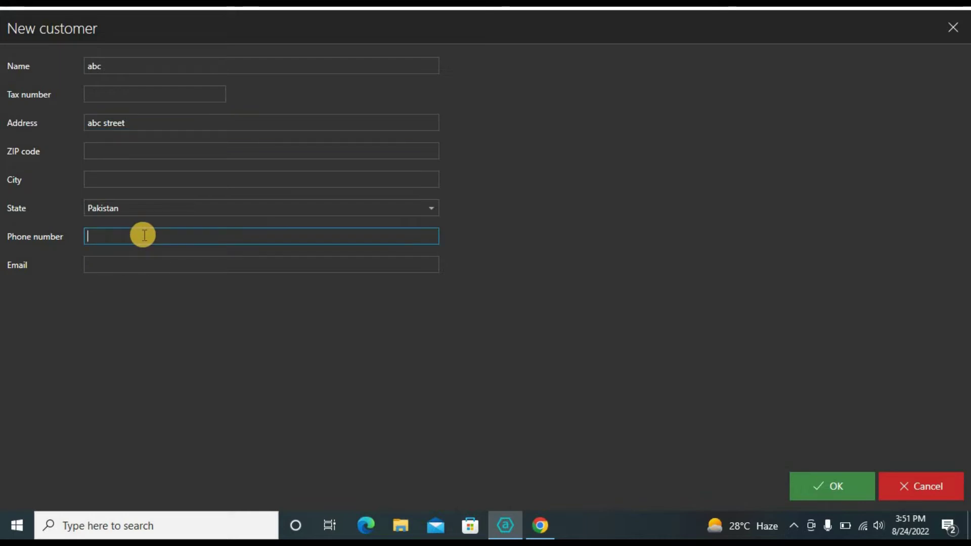
pyautogui.write('0215421')
pyautogui.click(121, 264)
pyautogui.write('fasdl@asdf.com')
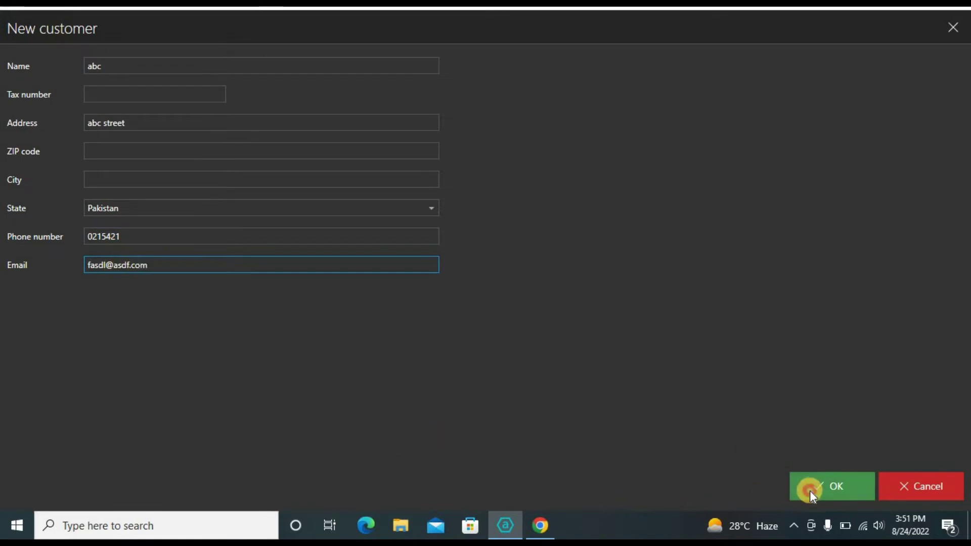
pyautogui.click(809, 490)
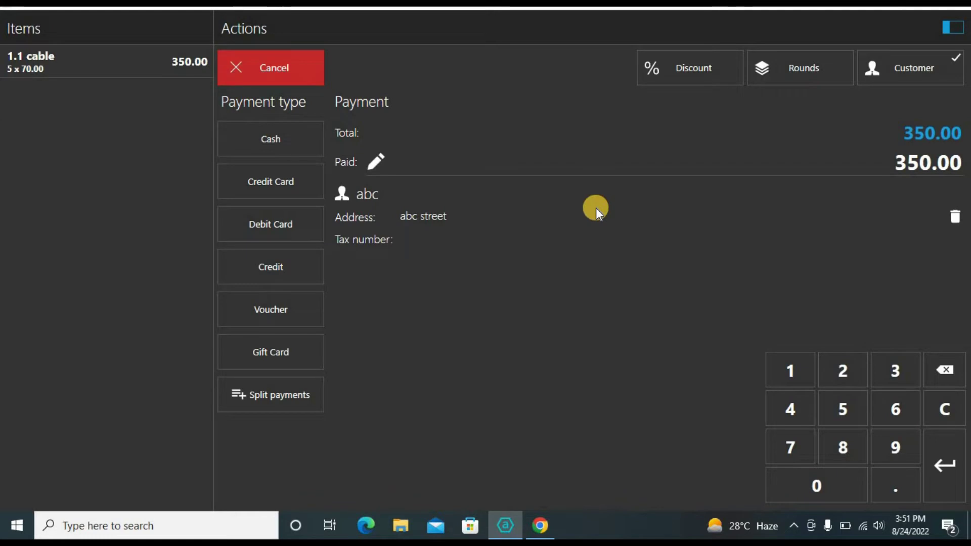
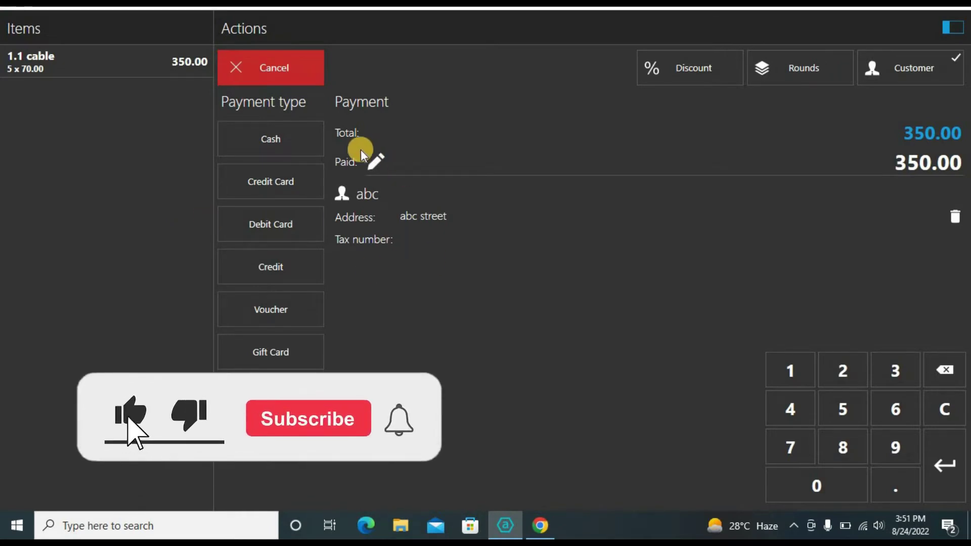
# Step: Pay the 350.00 sale with 100.00 in cash and the remaining 250.00 on credit
pyautogui.click(277, 139)
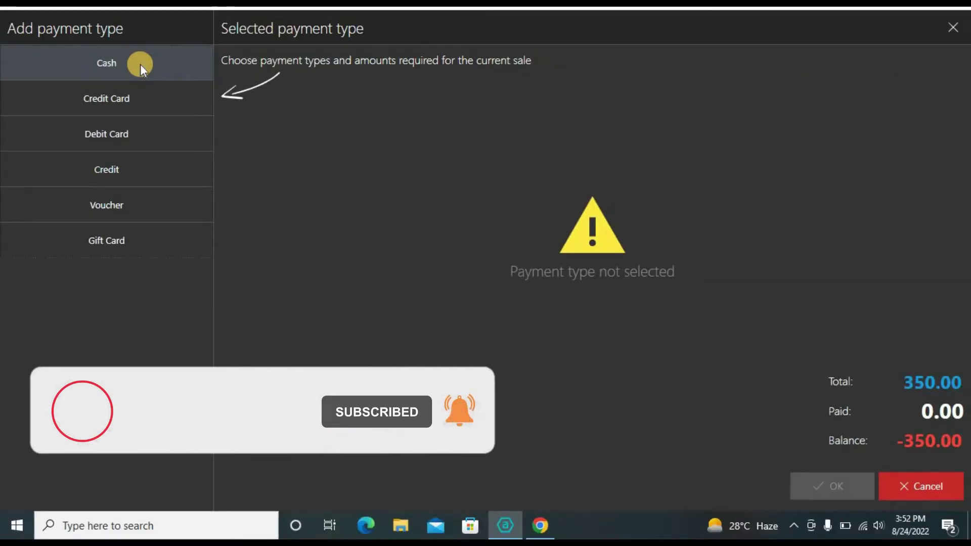
pyautogui.click(140, 65)
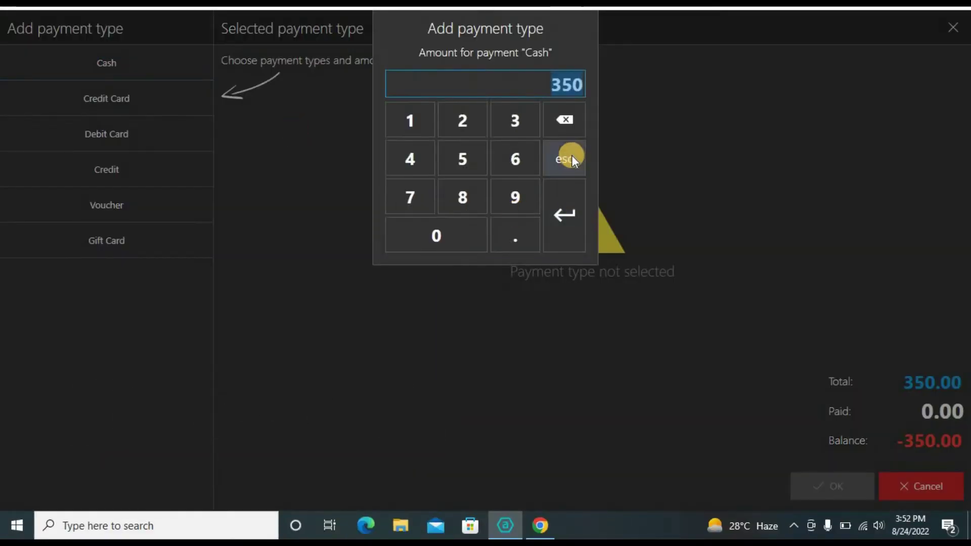
pyautogui.write('100')
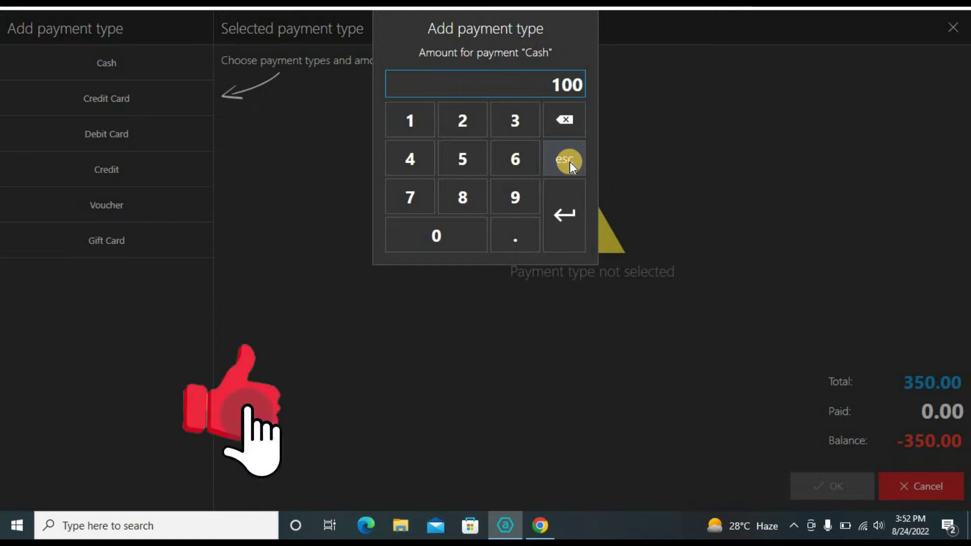
pyautogui.click(567, 215)
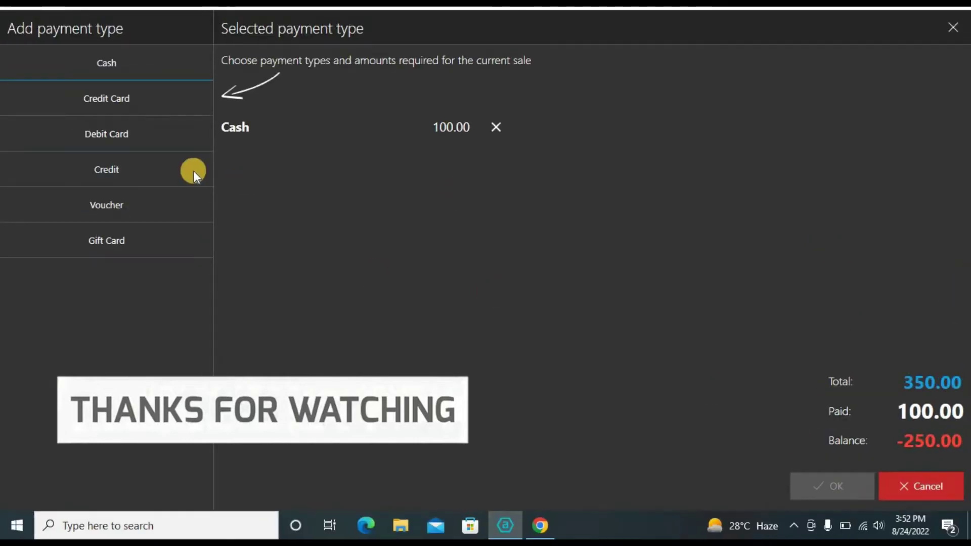
pyautogui.click(141, 173)
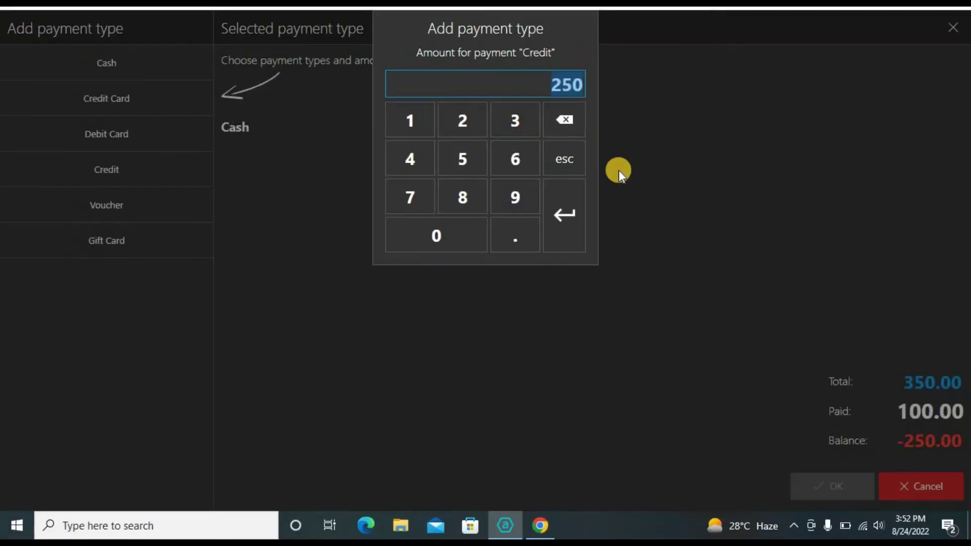
pyautogui.click(567, 212)
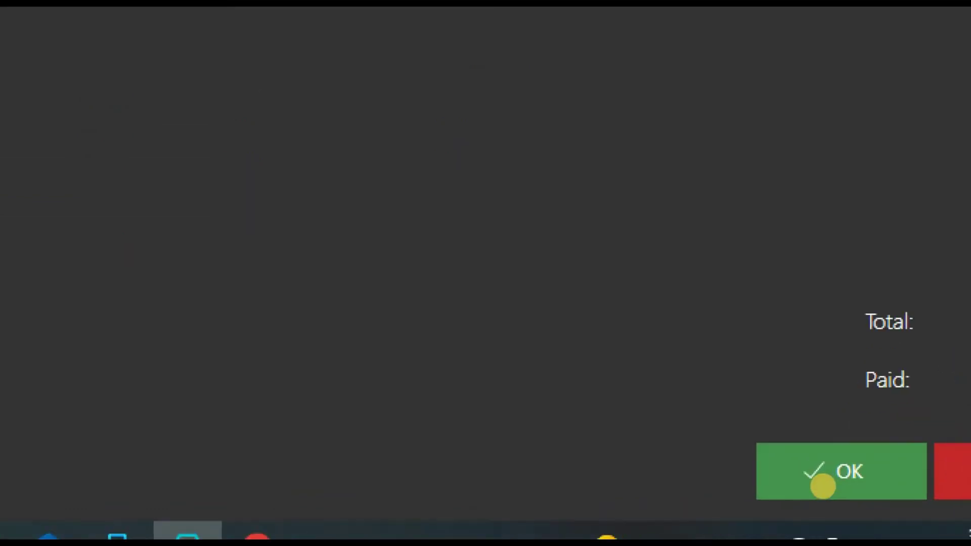
# Step: Complete the payment, save the invoice as a PDF on the Desktop, and finish the sale
pyautogui.click(829, 479)
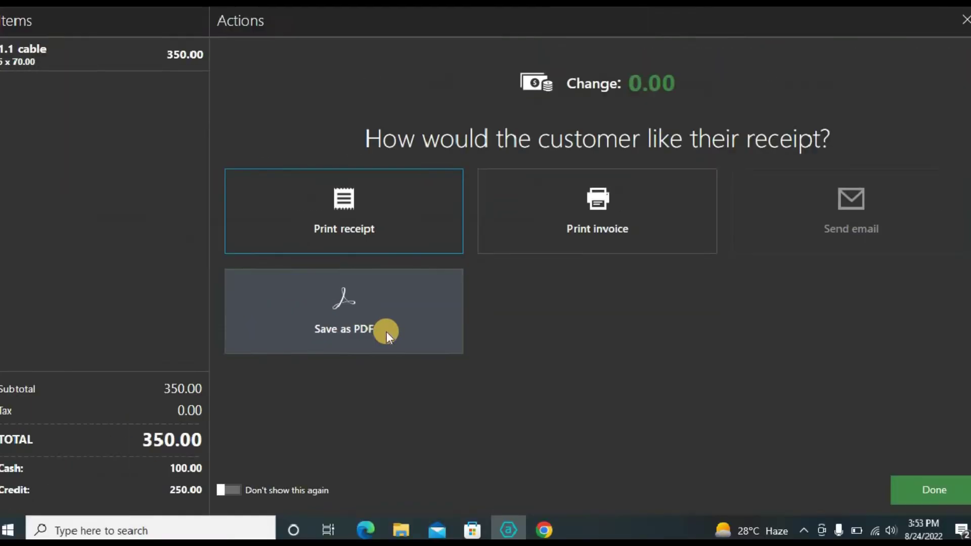
pyautogui.click(311, 311)
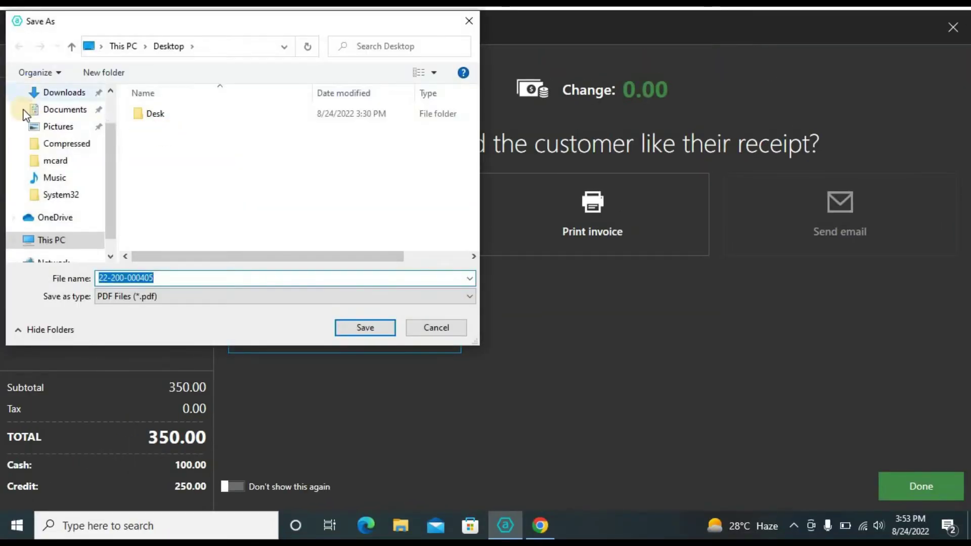
pyautogui.scroll(2, 31, 131)
pyautogui.click(59, 127)
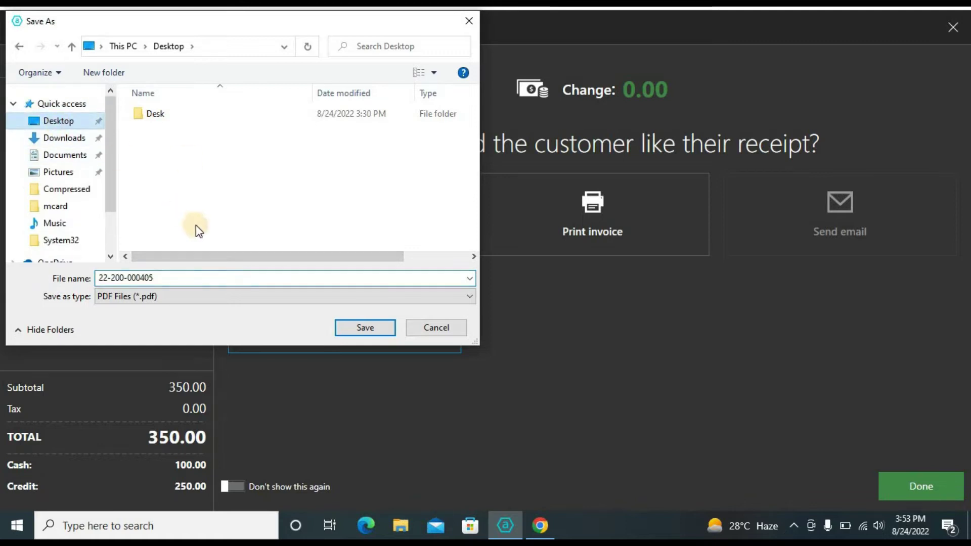
pyautogui.click(136, 281)
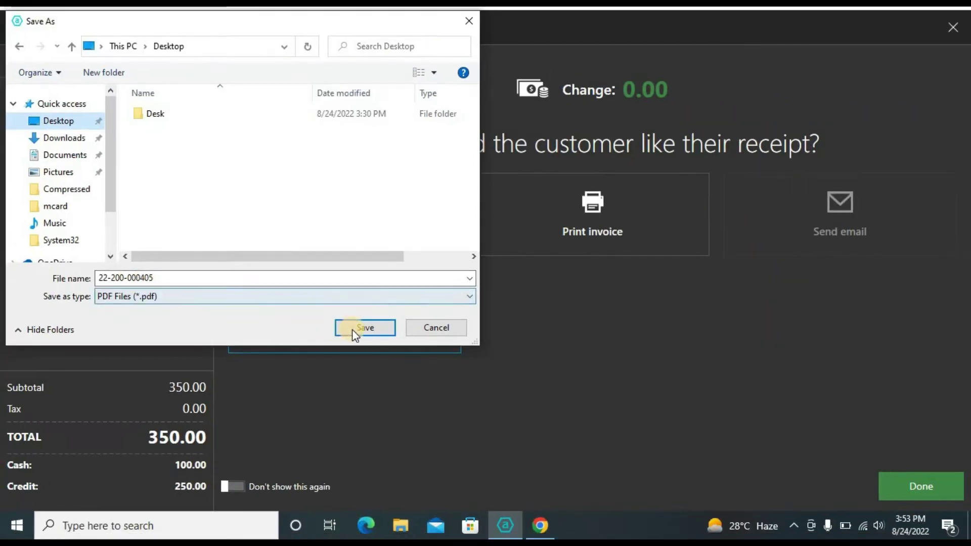
pyautogui.click(355, 329)
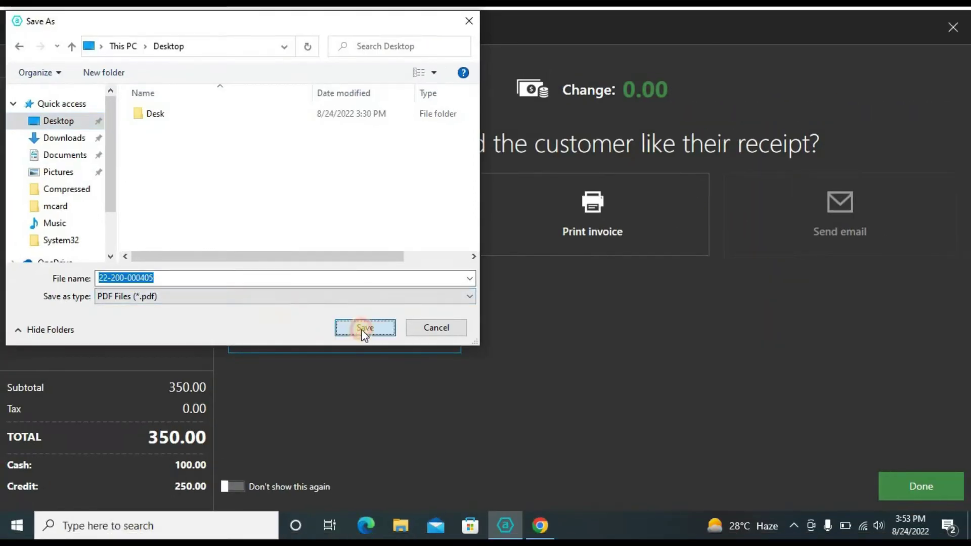
pyautogui.click(898, 481)
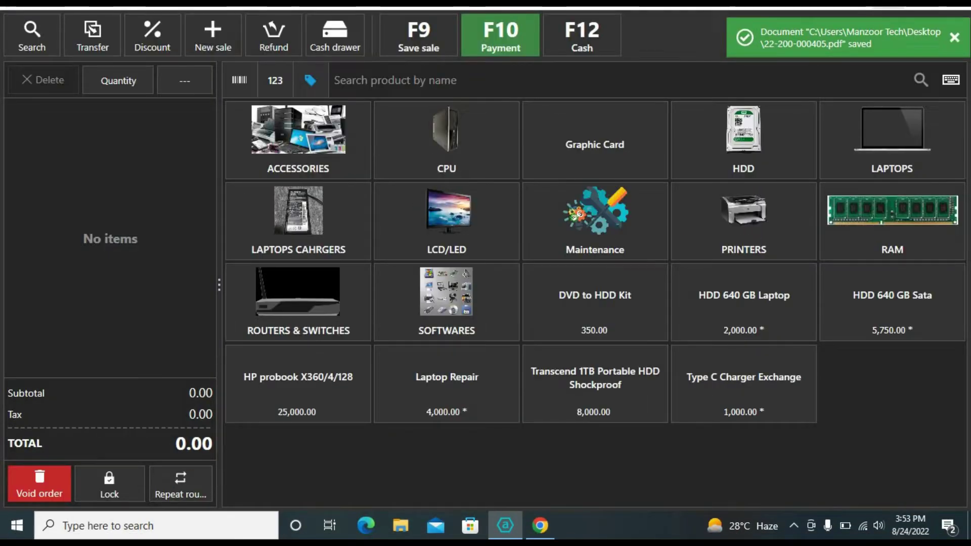
pyautogui.press('super+d')
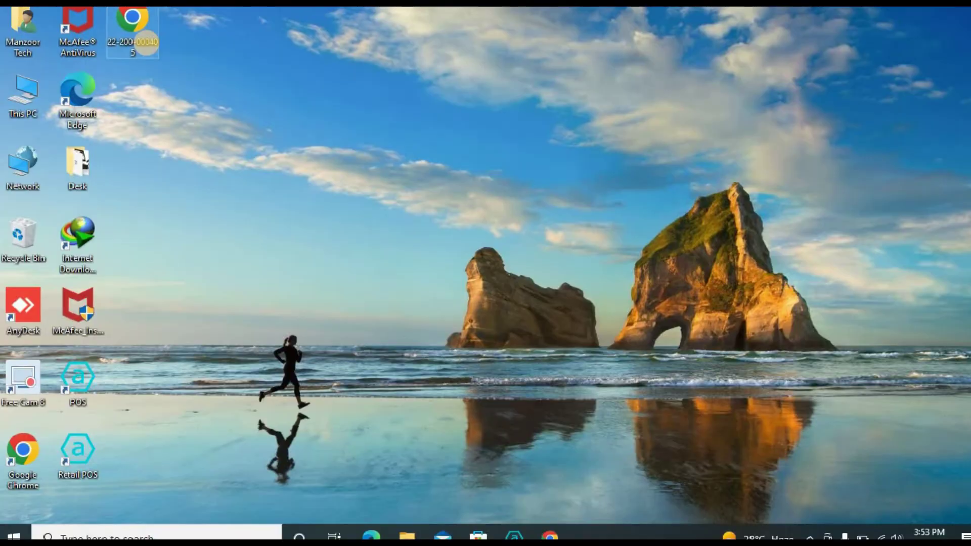
# Step: Check the saved invoice PDF in Chrome, showing 100 cash and 250 credit, then minimize it
pyautogui.doubleClick(146, 44)
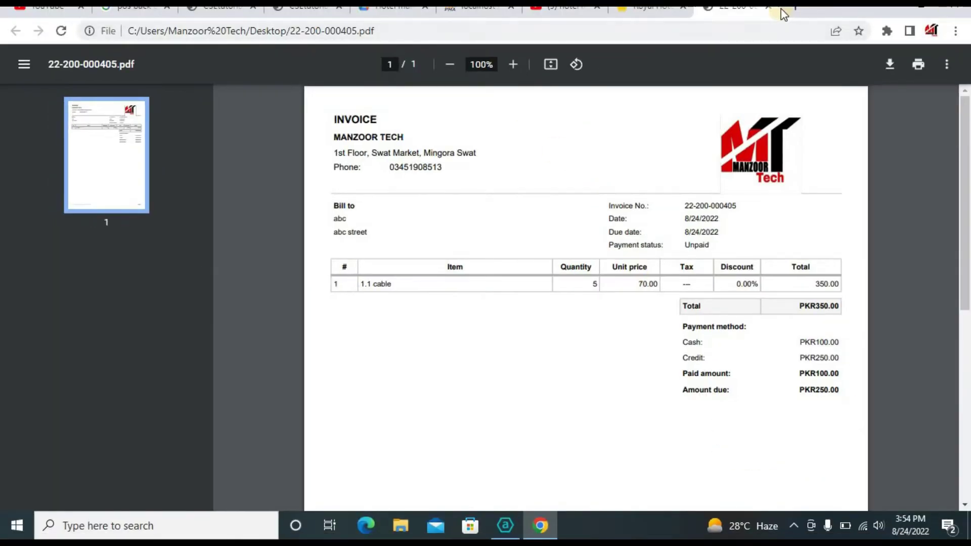
pyautogui.click(919, 6)
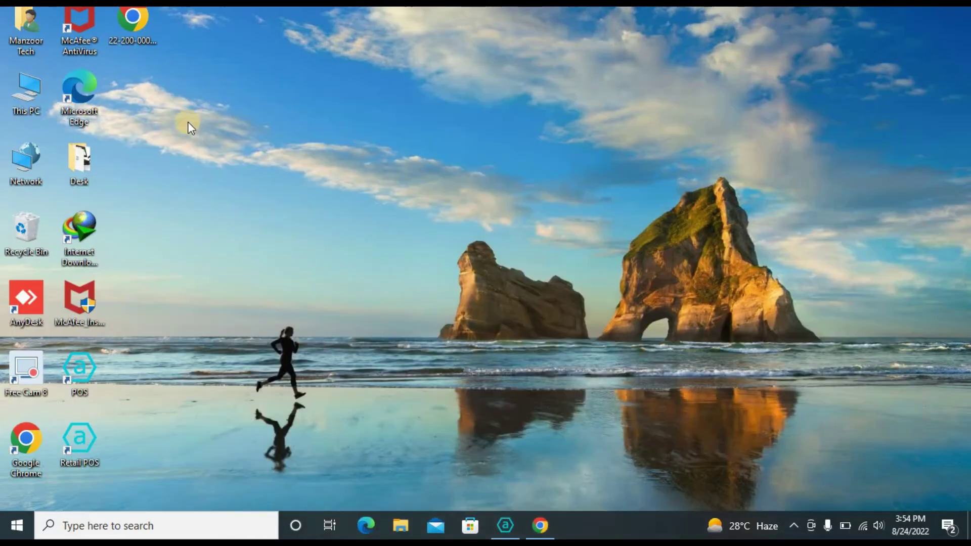
# Step: In sales history, select sale 897 and preview its 350.00 receipt, then close the history
pyautogui.click(505, 525)
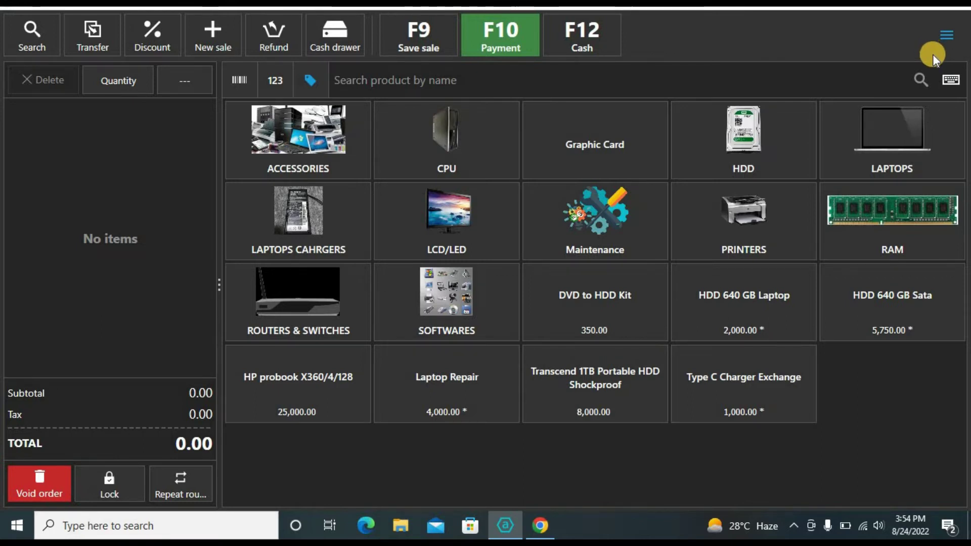
pyautogui.click(939, 40)
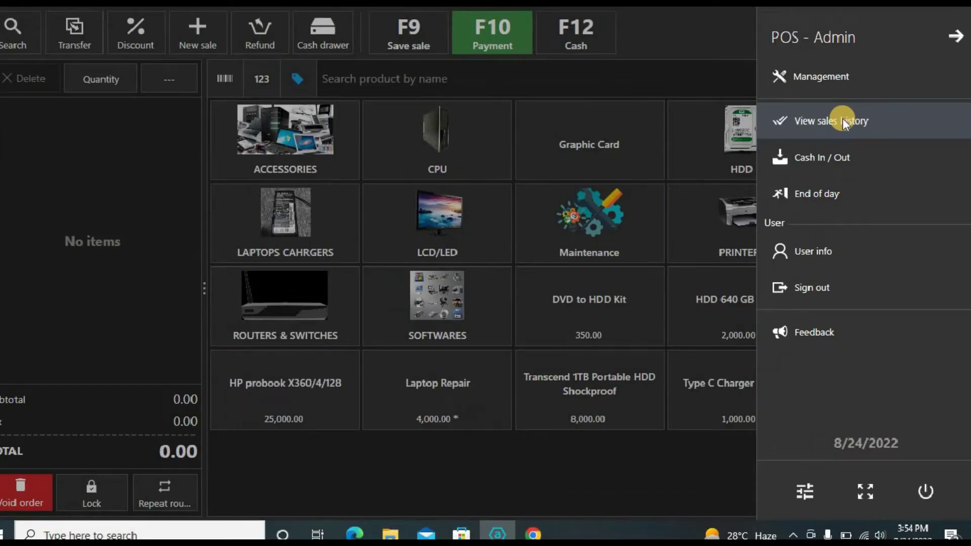
pyautogui.click(843, 122)
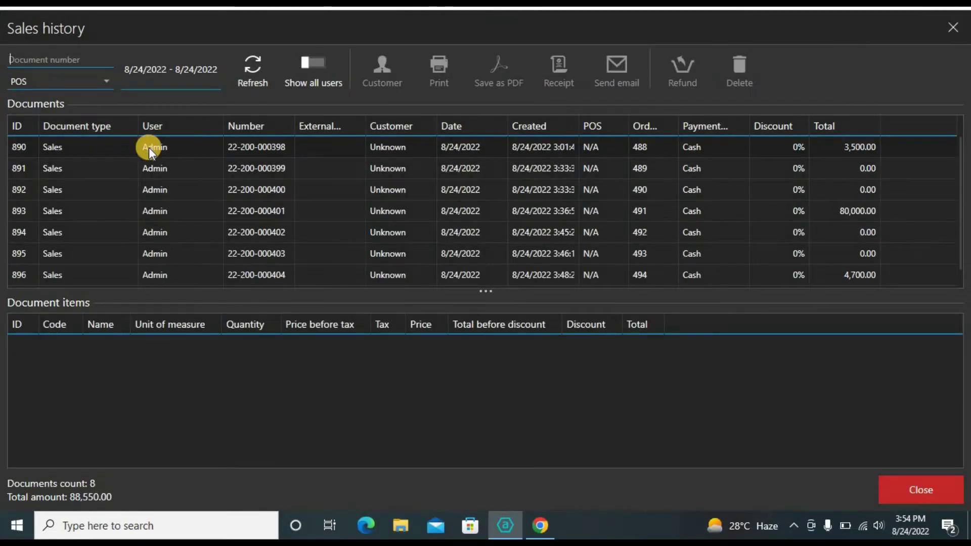
pyautogui.scroll(-1, 148, 147)
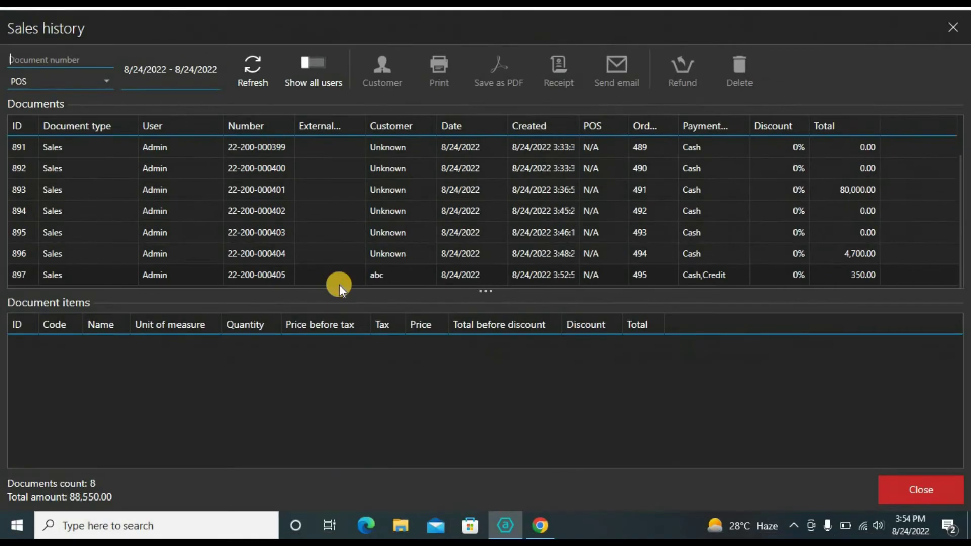
pyautogui.click(358, 264)
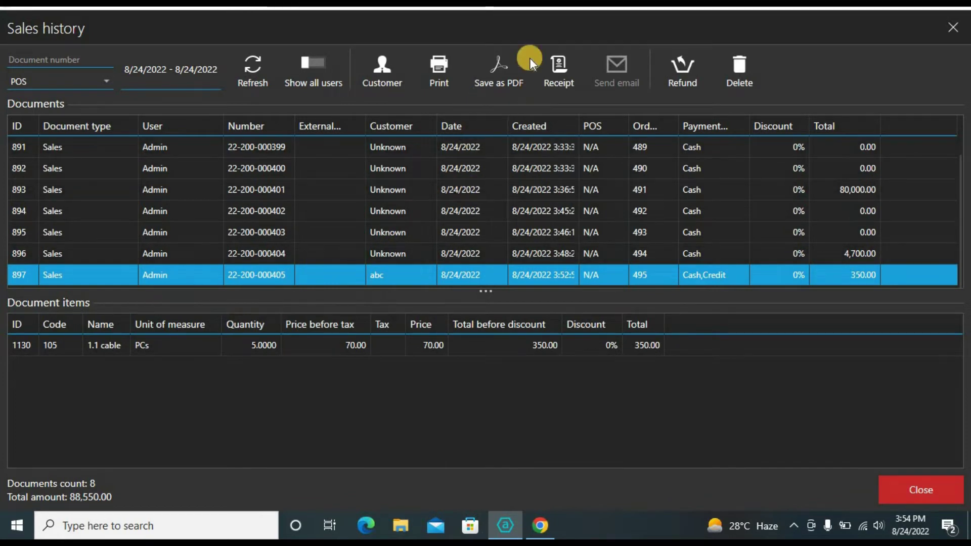
pyautogui.click(556, 77)
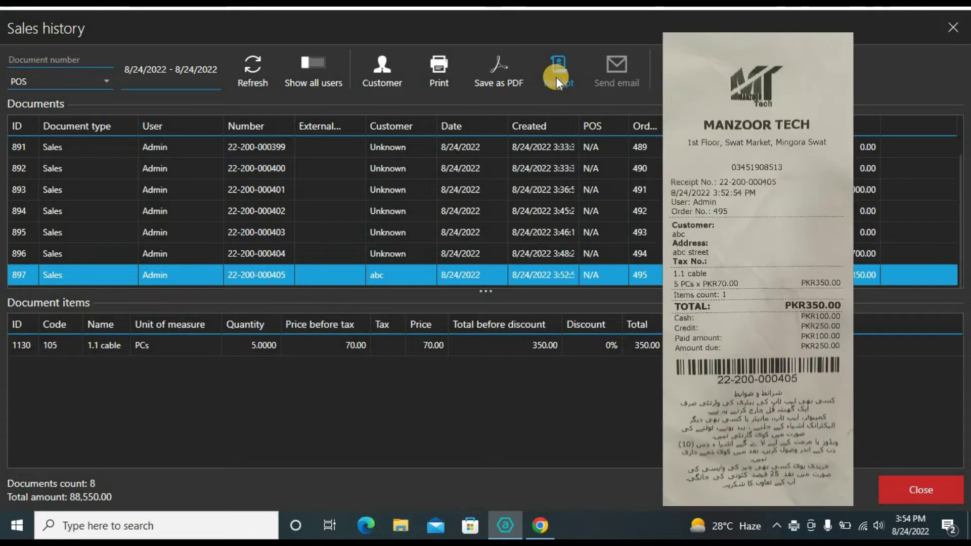
pyautogui.click(921, 489)
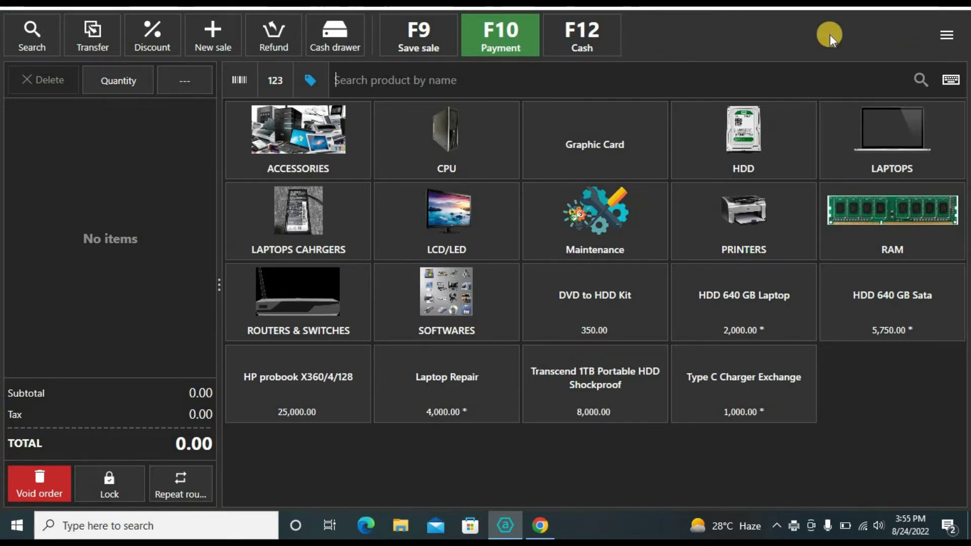
# Step: Toggle the on-screen keyboard on and off, then reopen the admin menu
pyautogui.click(945, 36)
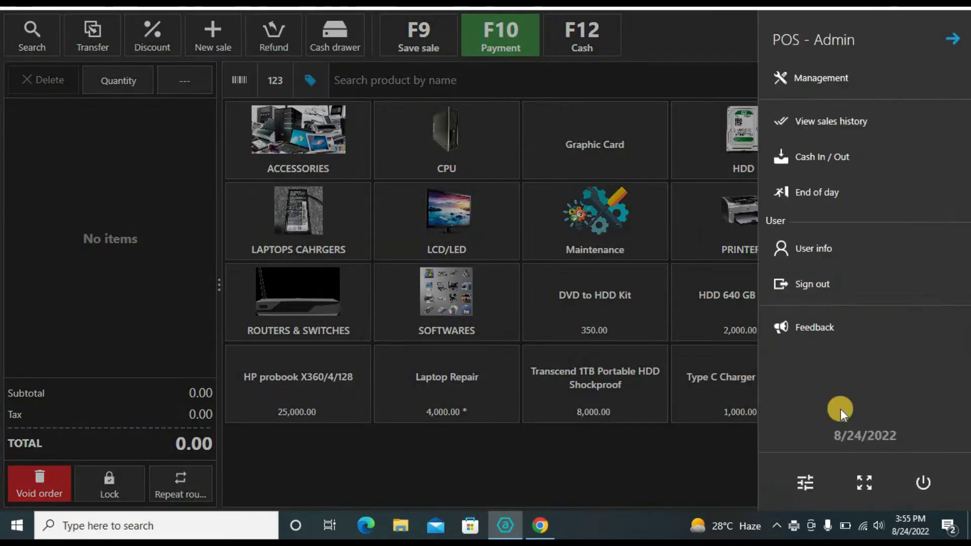
pyautogui.click(539, 141)
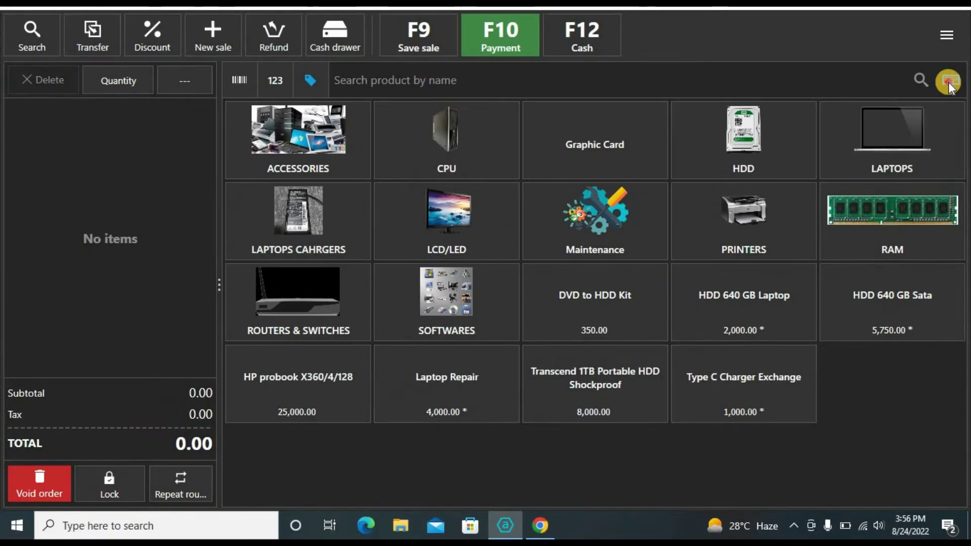
pyautogui.click(948, 83)
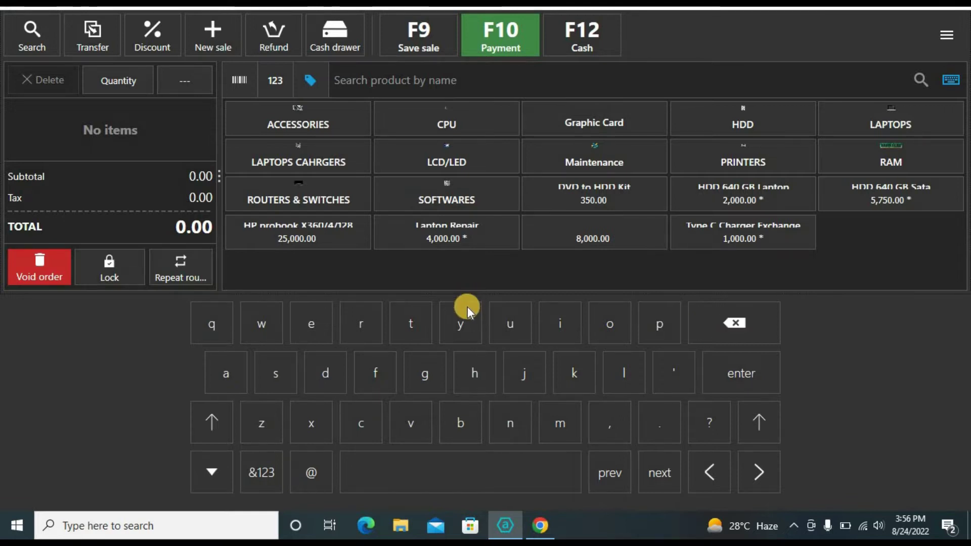
pyautogui.click(949, 80)
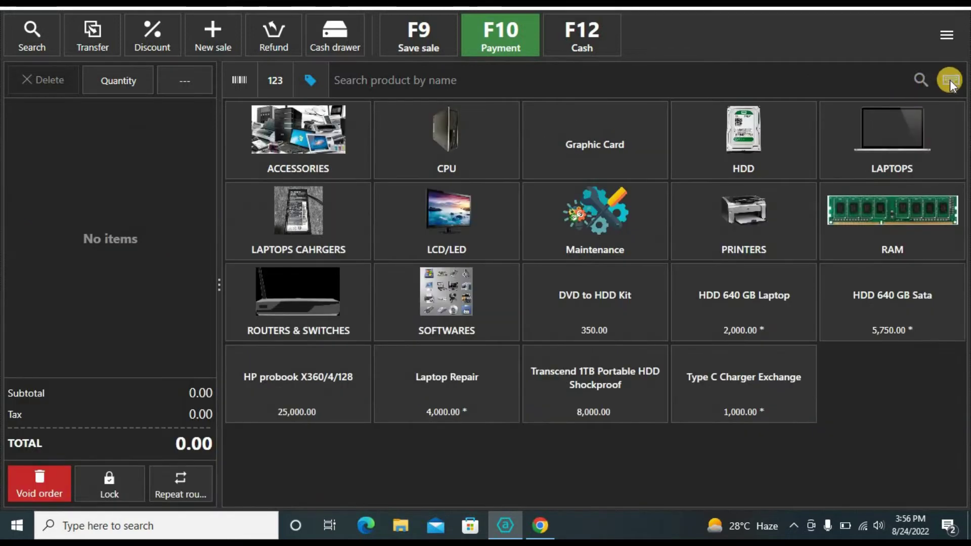
pyautogui.click(948, 40)
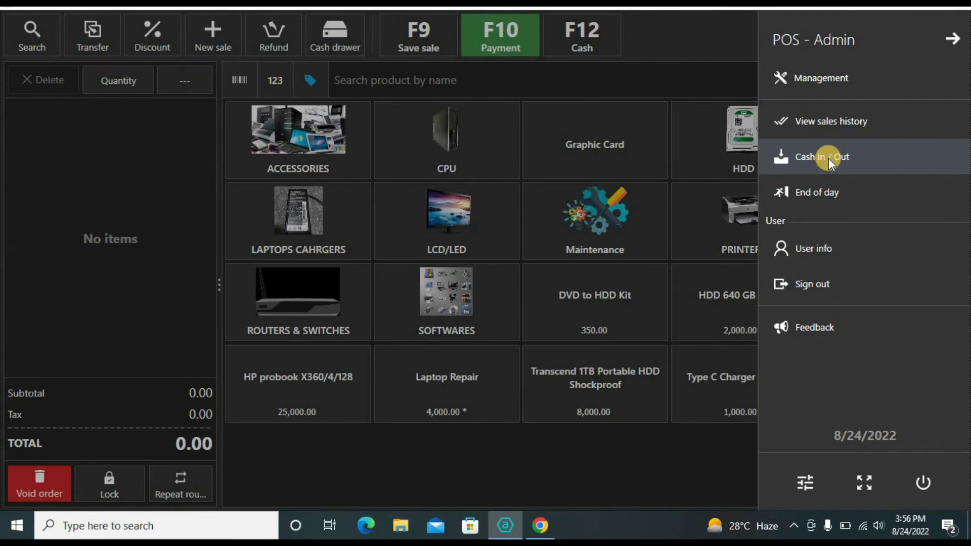
# Step: Add 1000 to the drawer with description 'cash given by the owner for change'
pyautogui.click(828, 157)
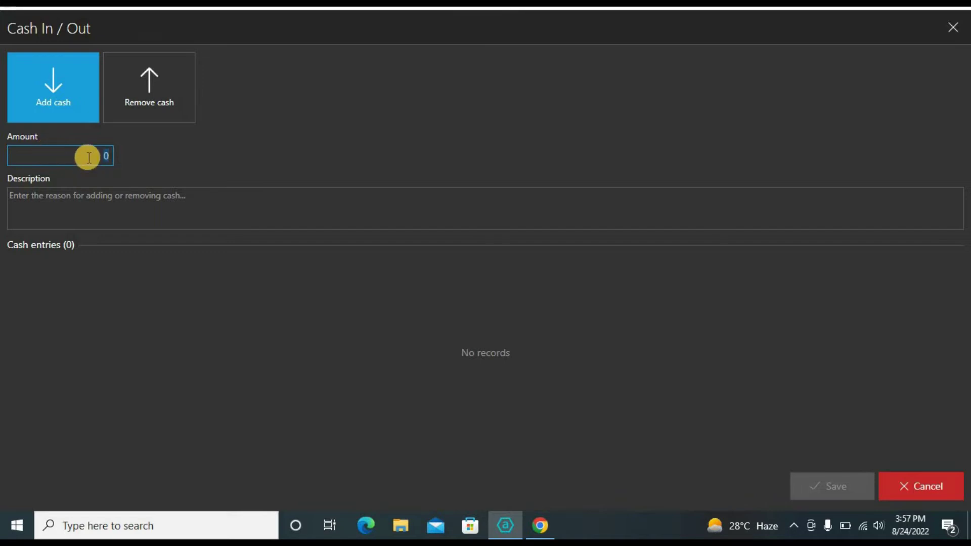
pyautogui.write('1000')
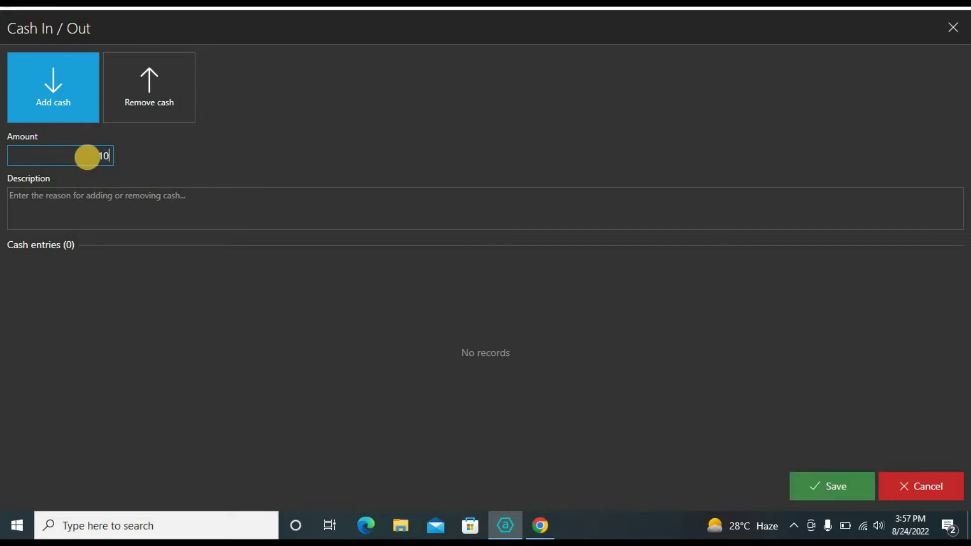
pyautogui.click(77, 205)
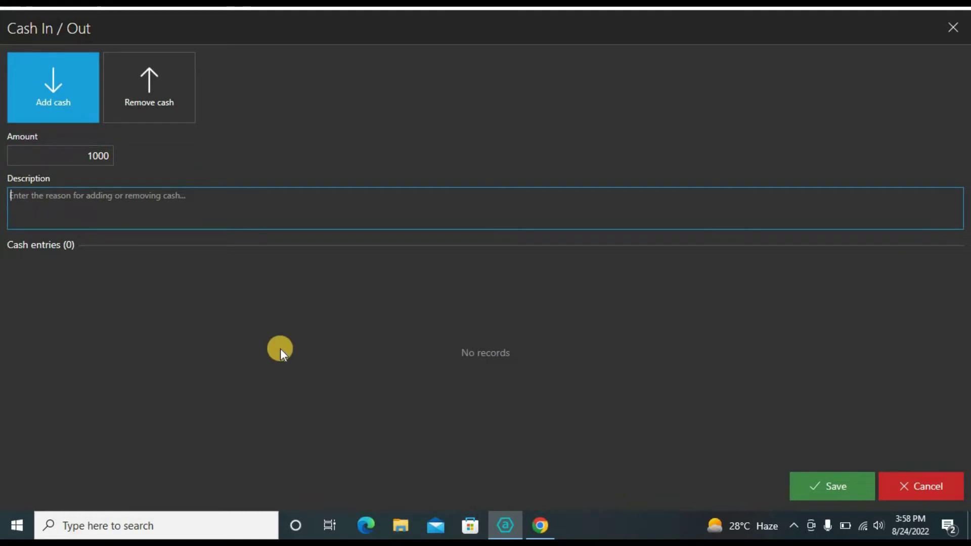
pyautogui.write('c')
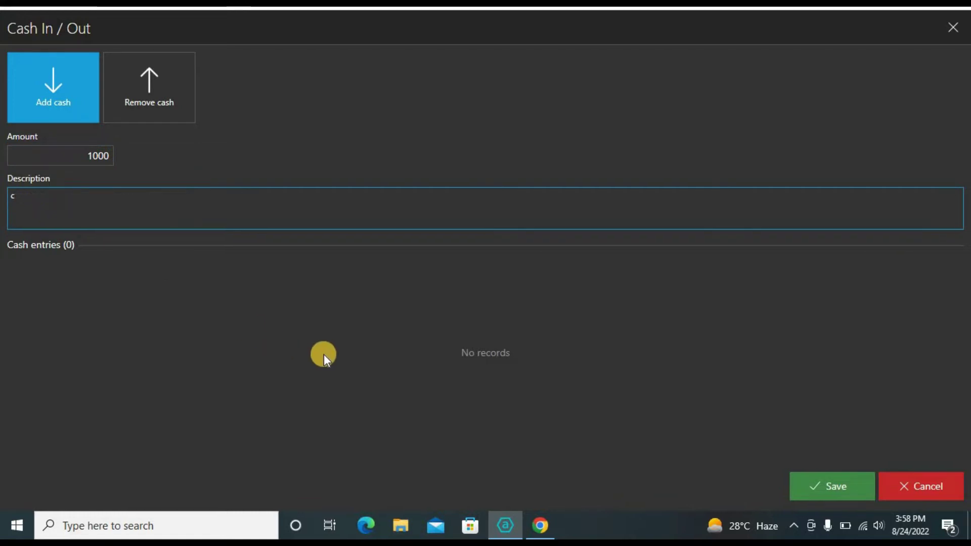
pyautogui.write('ash given by the own')
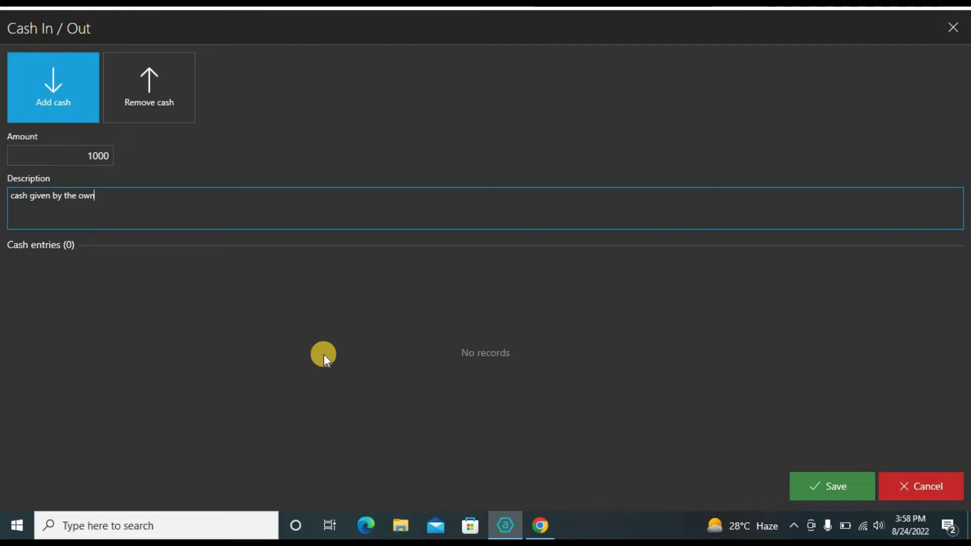
pyautogui.write('er for change')
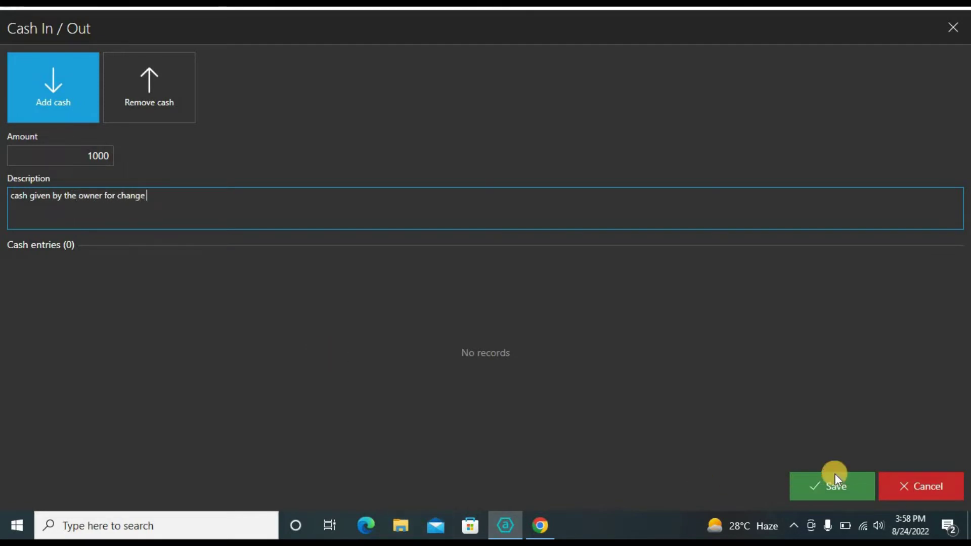
pyautogui.click(814, 485)
# Step: Record 100 removed from the drawer with description 'water'
pyautogui.click(953, 34)
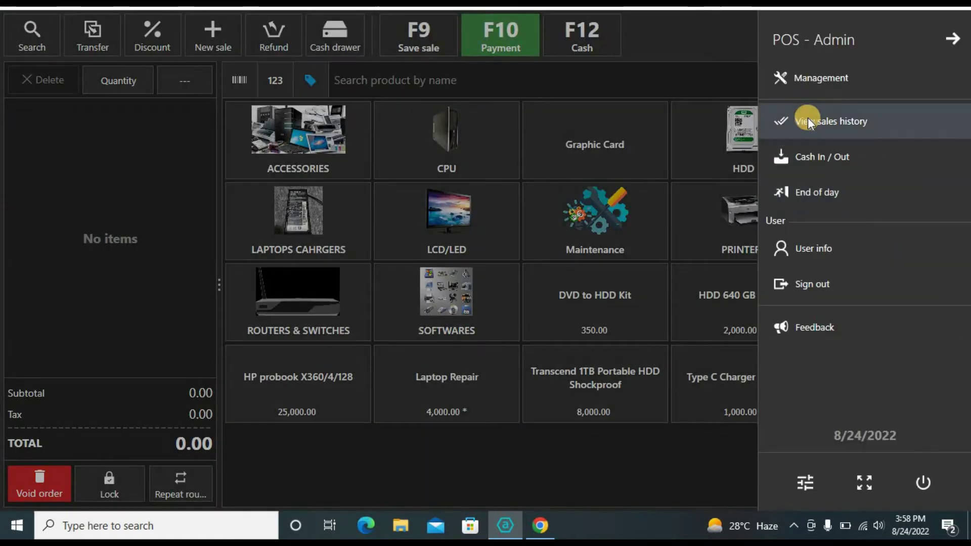
pyautogui.click(830, 163)
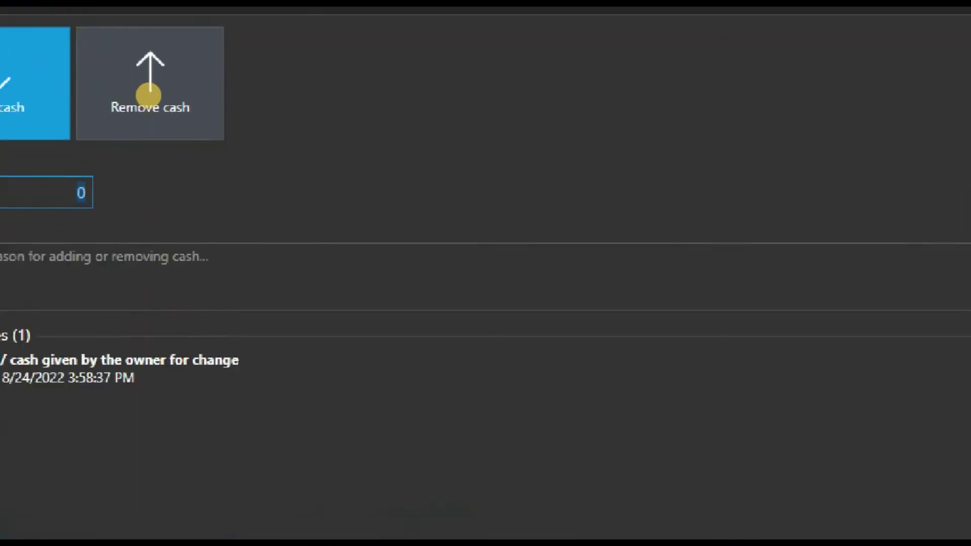
pyautogui.click(157, 98)
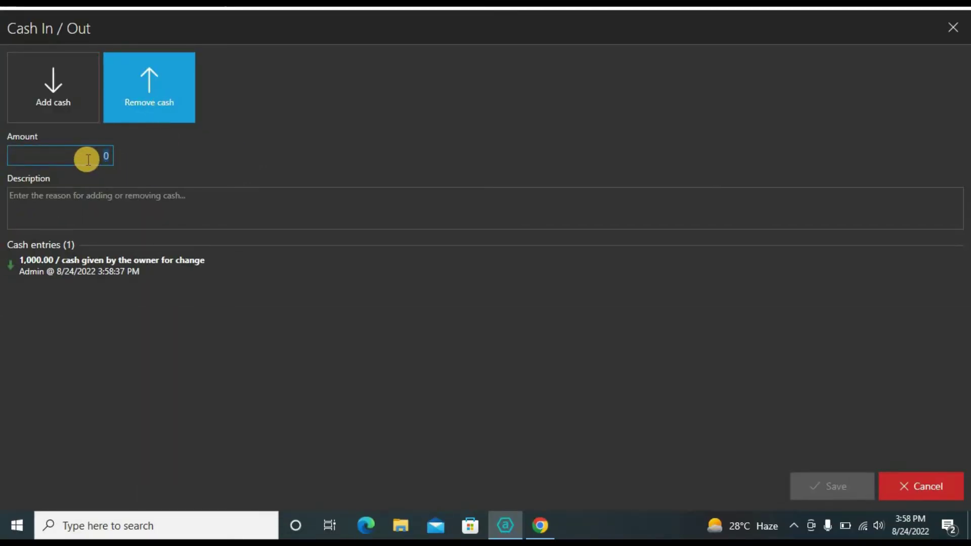
pyautogui.write('100')
pyautogui.click(90, 206)
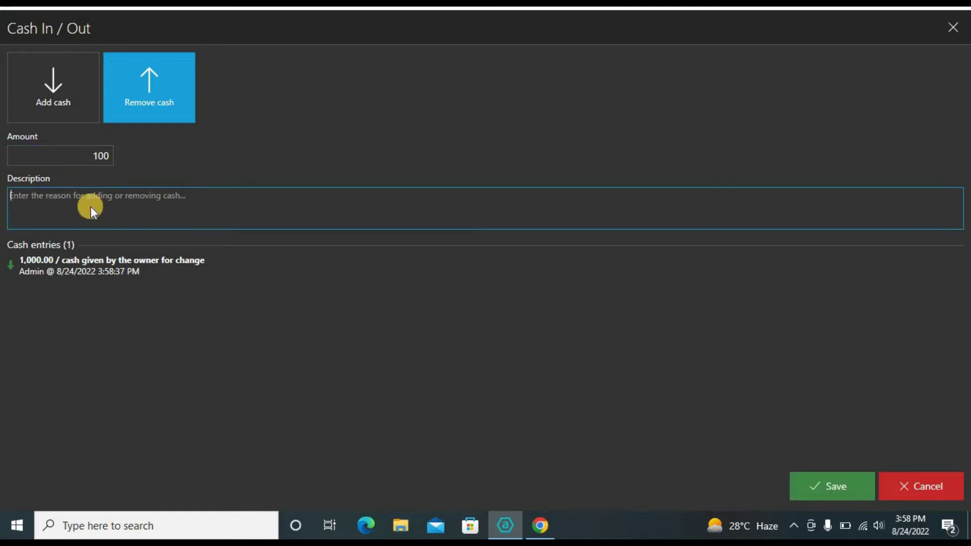
pyautogui.write('water')
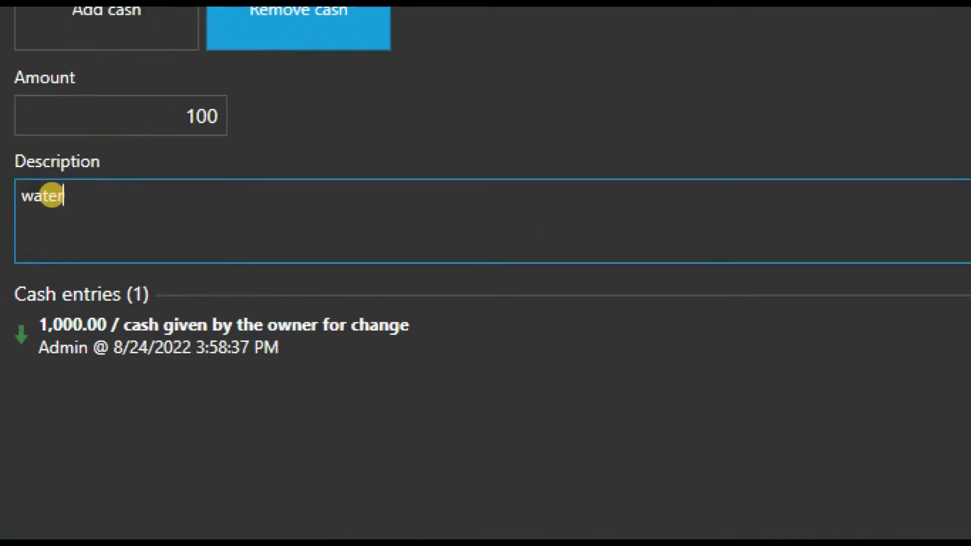
pyautogui.click(819, 487)
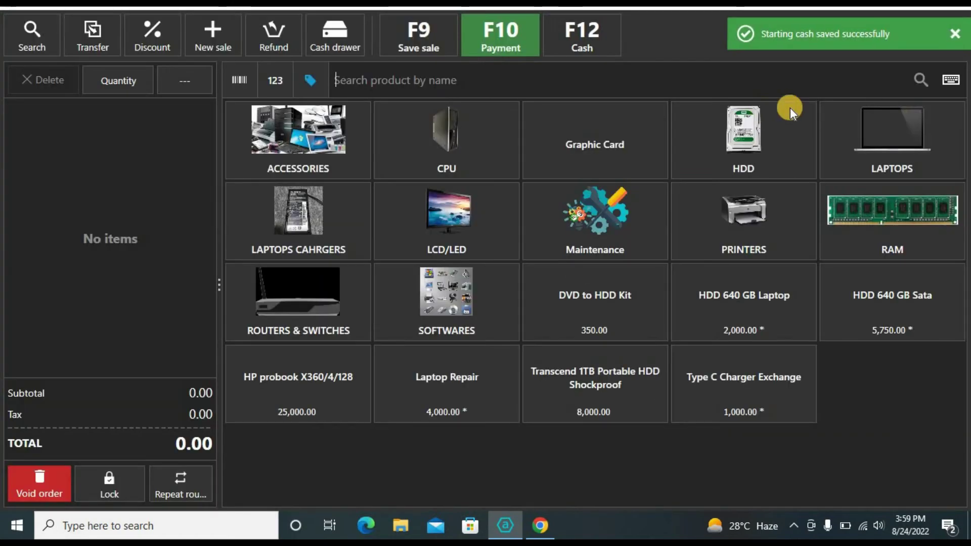
# Step: Review the 1,000.00 cash-in and 100.00 cash-out entries, then reopen the admin menu
pyautogui.click(954, 34)
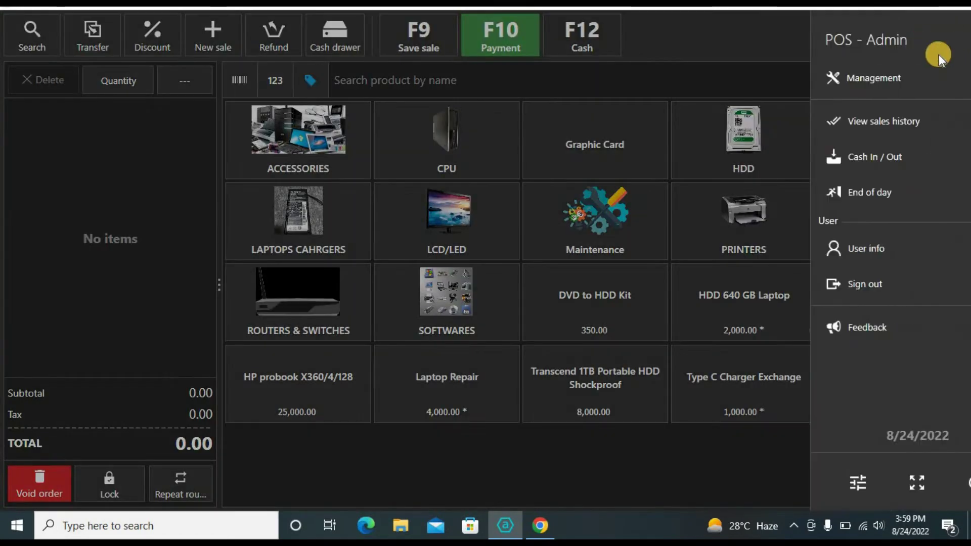
pyautogui.click(847, 158)
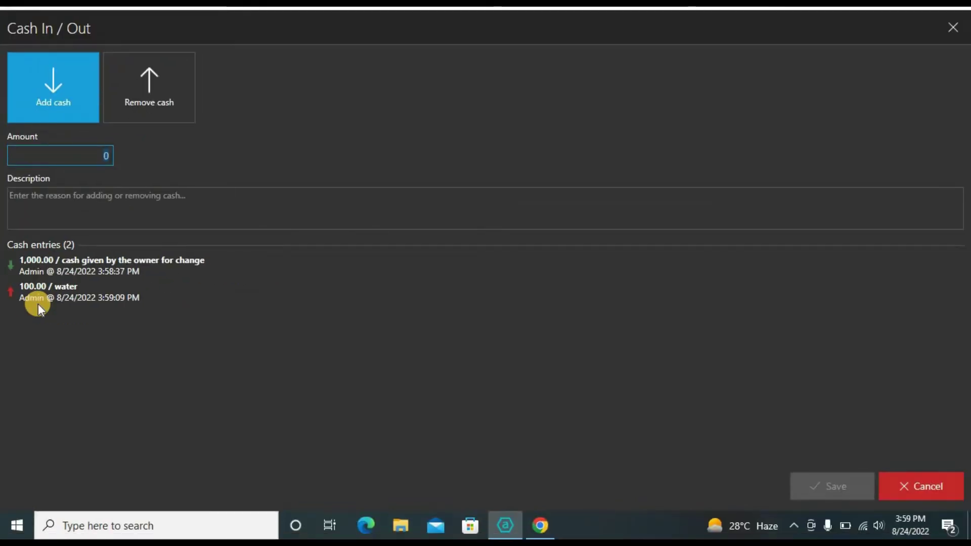
pyautogui.click(913, 491)
pyautogui.click(945, 42)
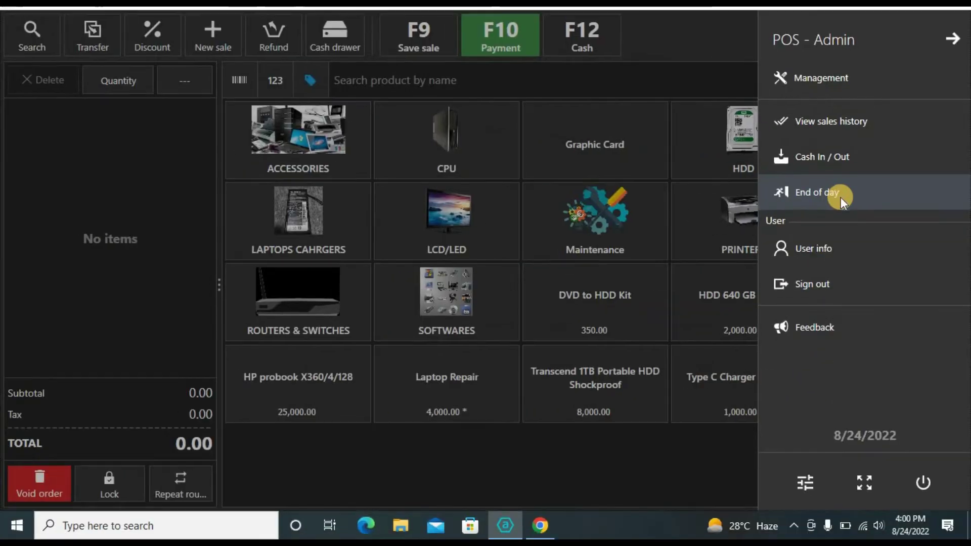
# Step: Open End of day and try the Cash out, Cash out all users and Close register options
pyautogui.click(840, 197)
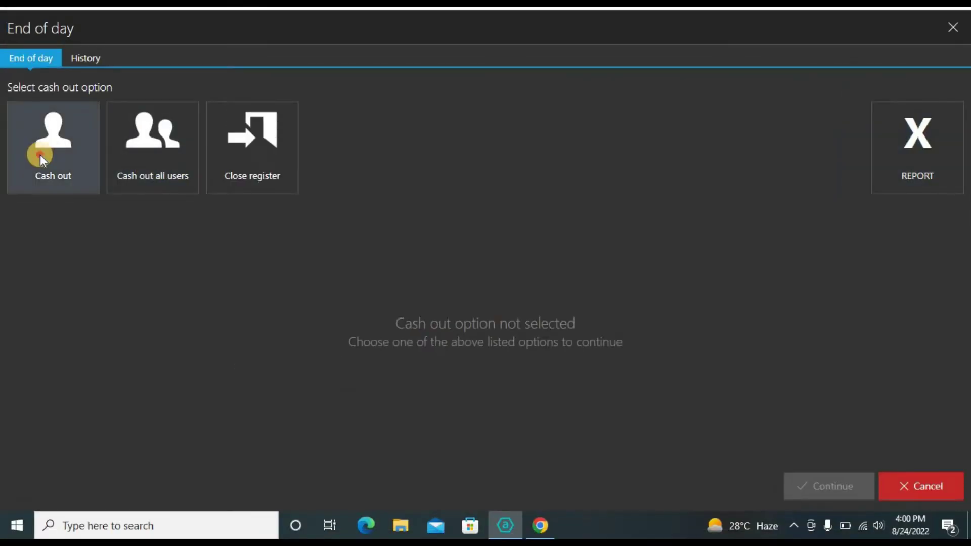
pyautogui.click(40, 154)
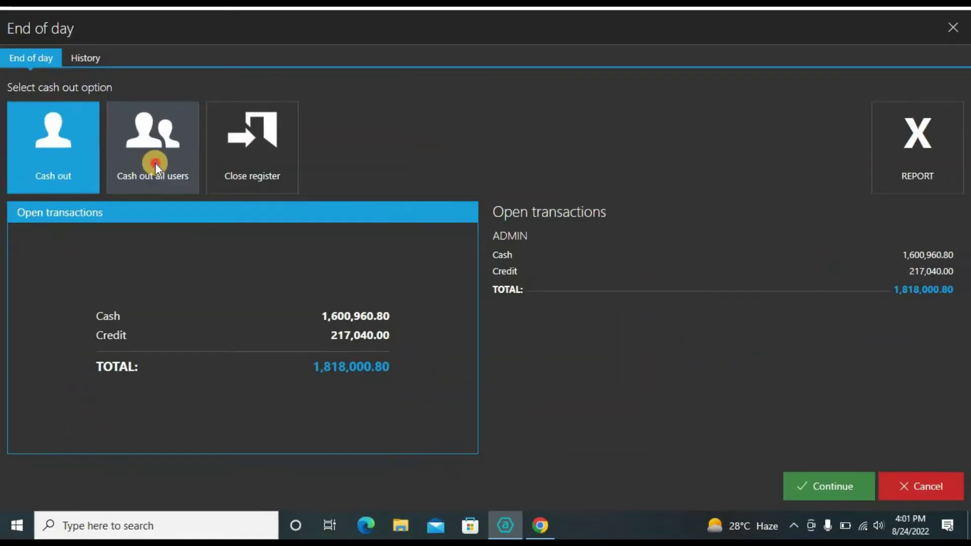
pyautogui.click(156, 163)
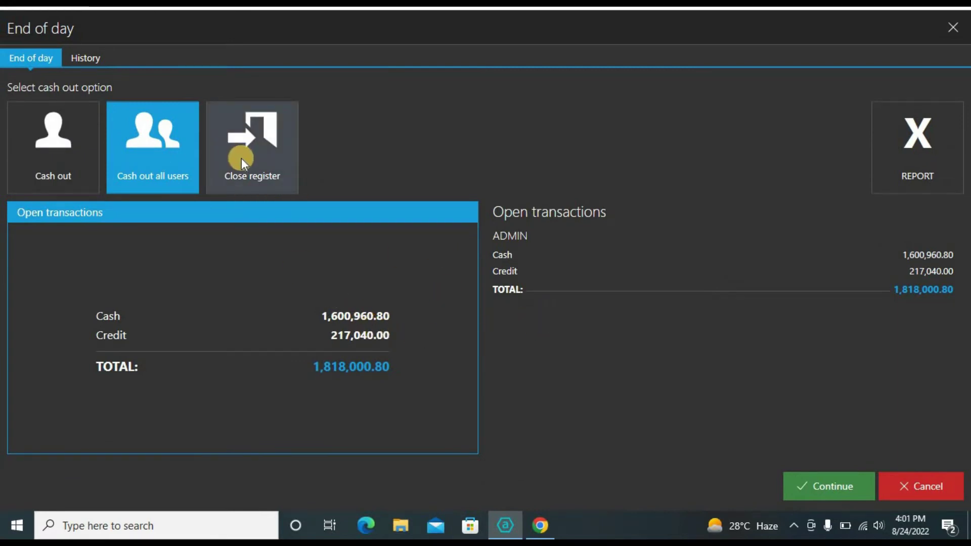
pyautogui.click(269, 167)
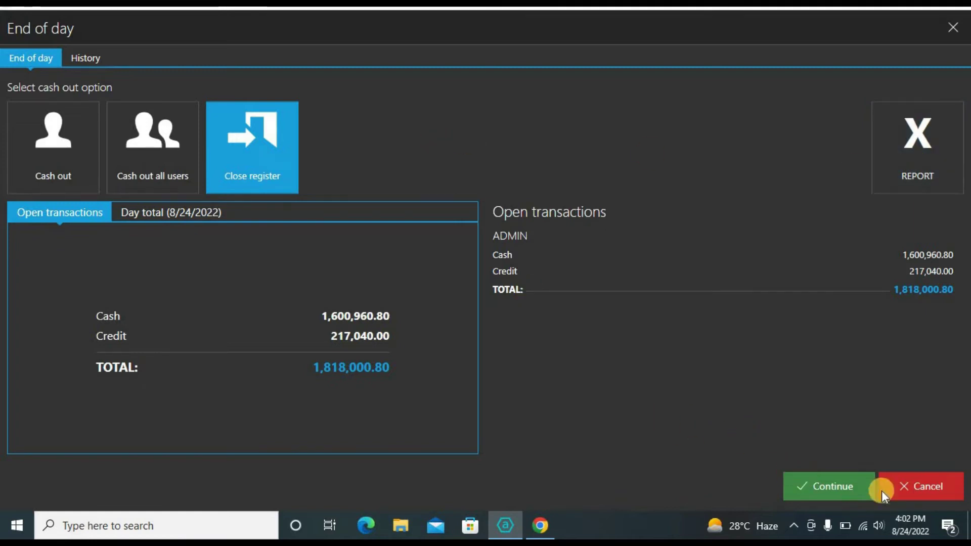
pyautogui.click(931, 486)
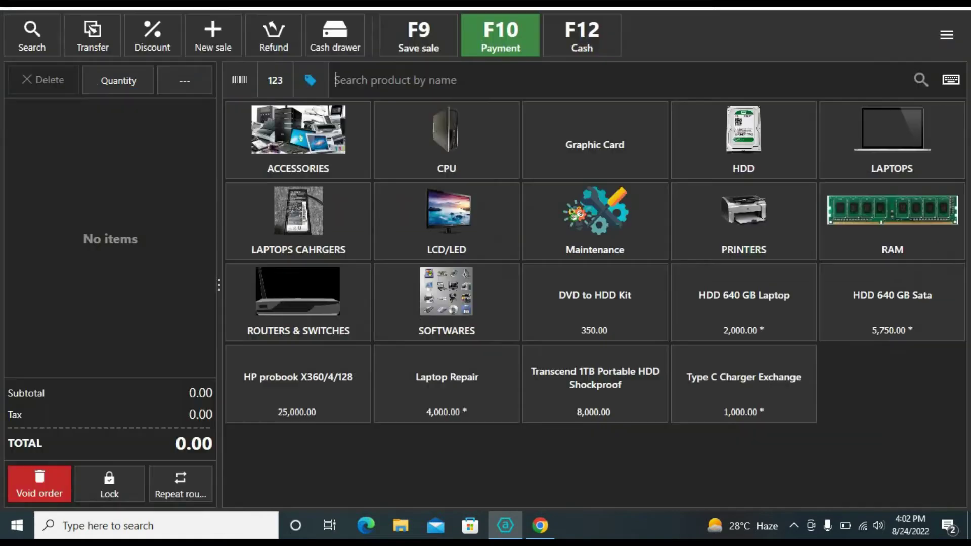
pyautogui.click(949, 40)
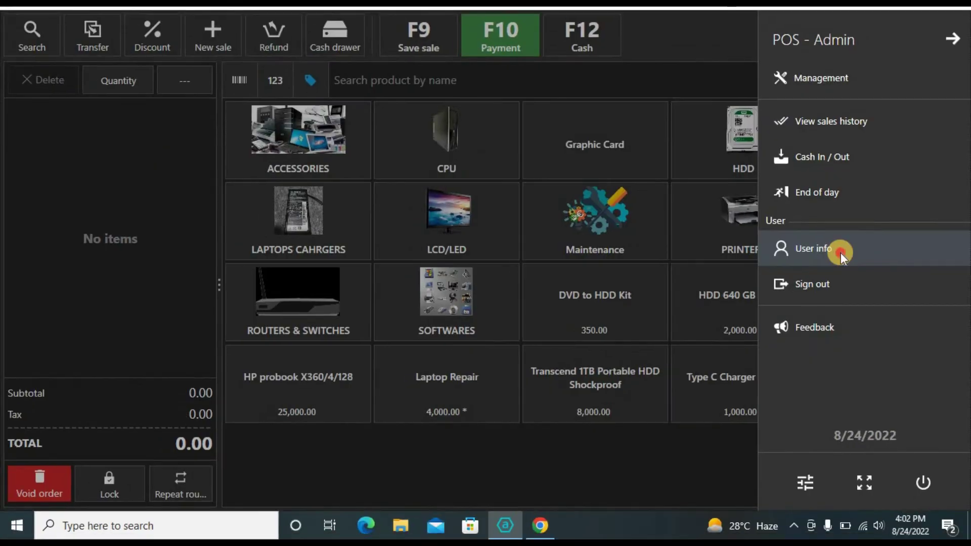
pyautogui.click(839, 252)
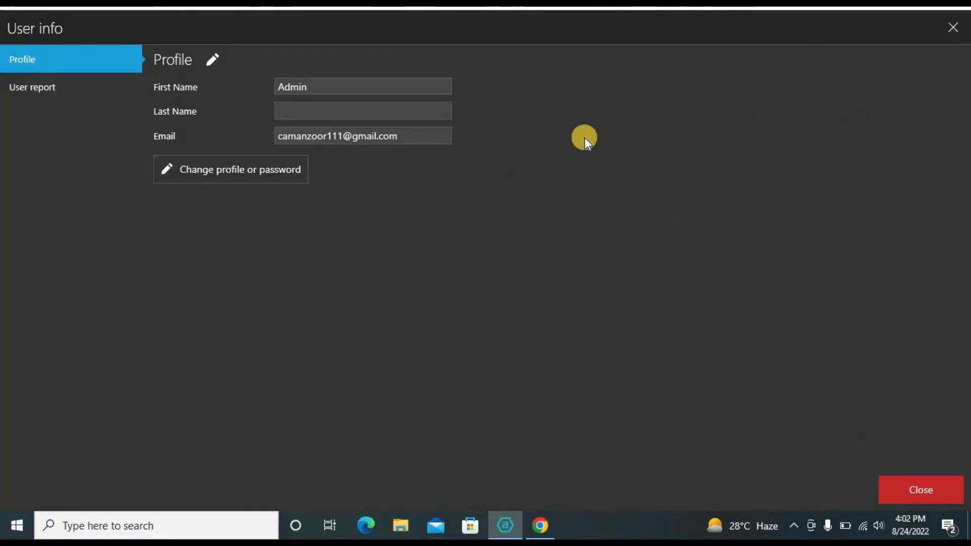
pyautogui.click(258, 176)
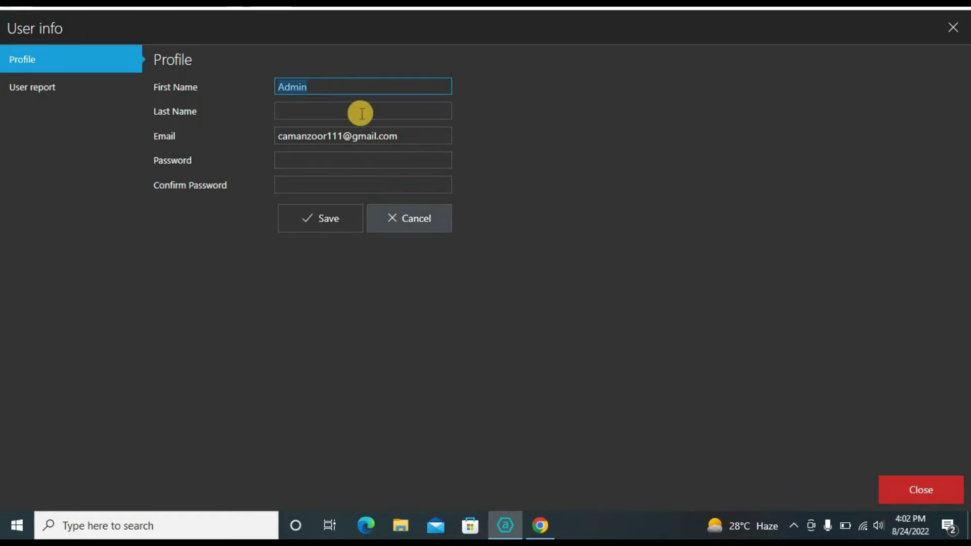
pyautogui.click(411, 222)
pyautogui.click(51, 91)
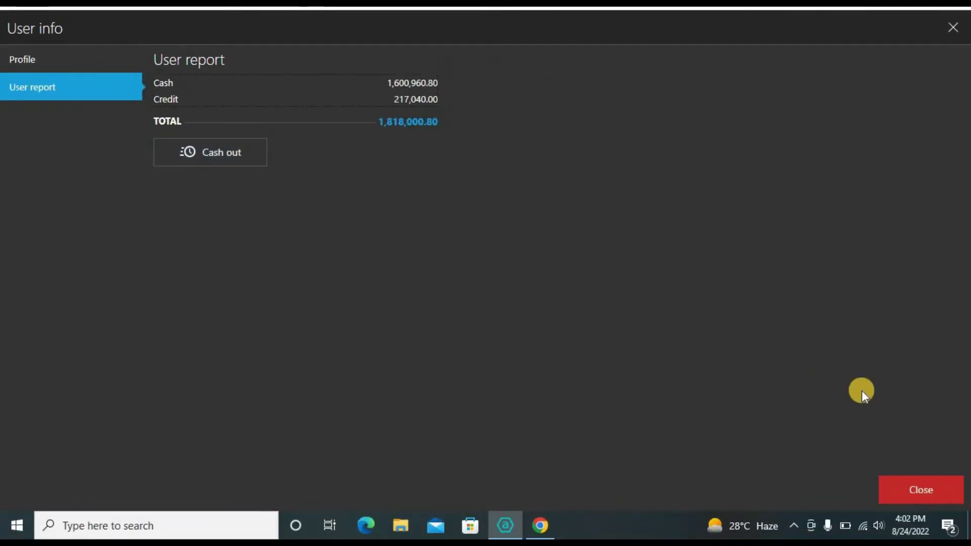
pyautogui.click(920, 489)
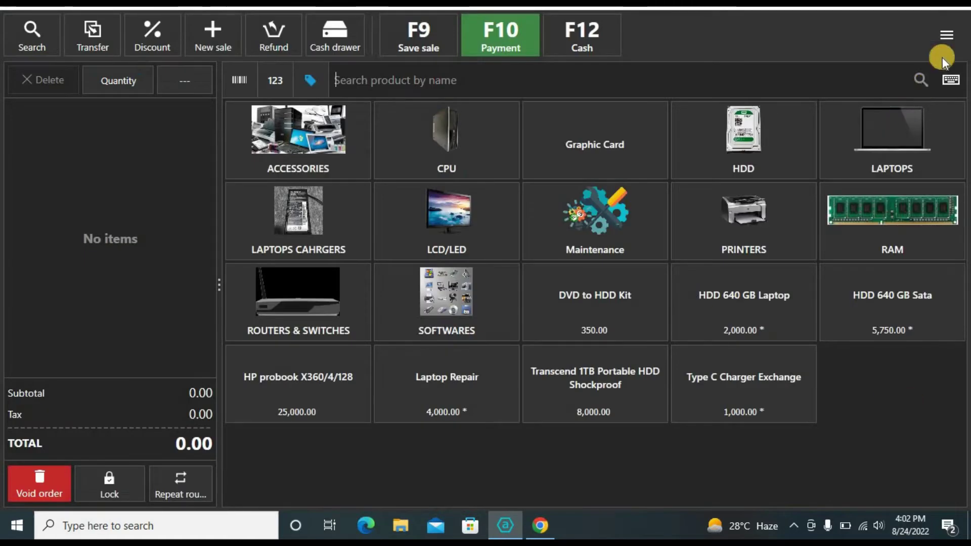
# Step: Switch the POS window to full screen and back to windowed size from the admin menu
pyautogui.click(944, 41)
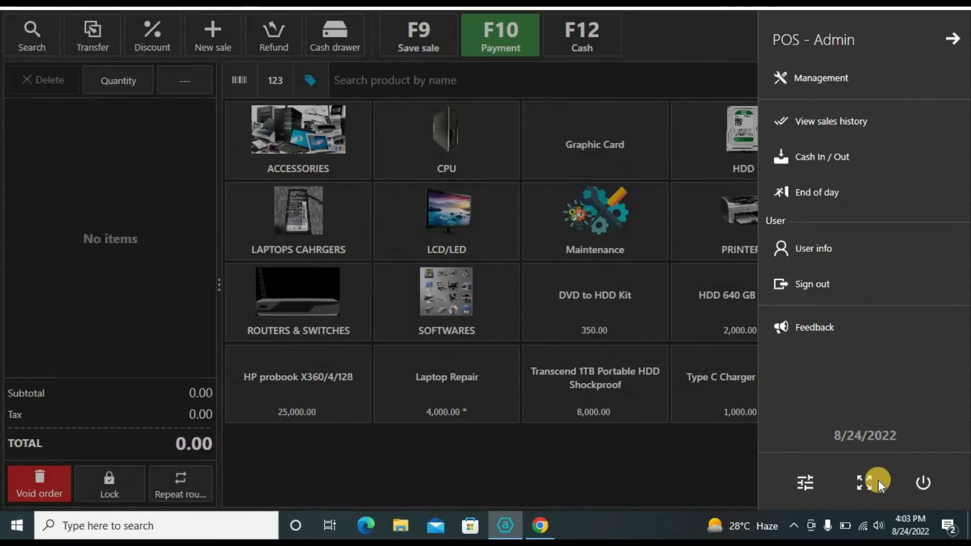
pyautogui.click(869, 479)
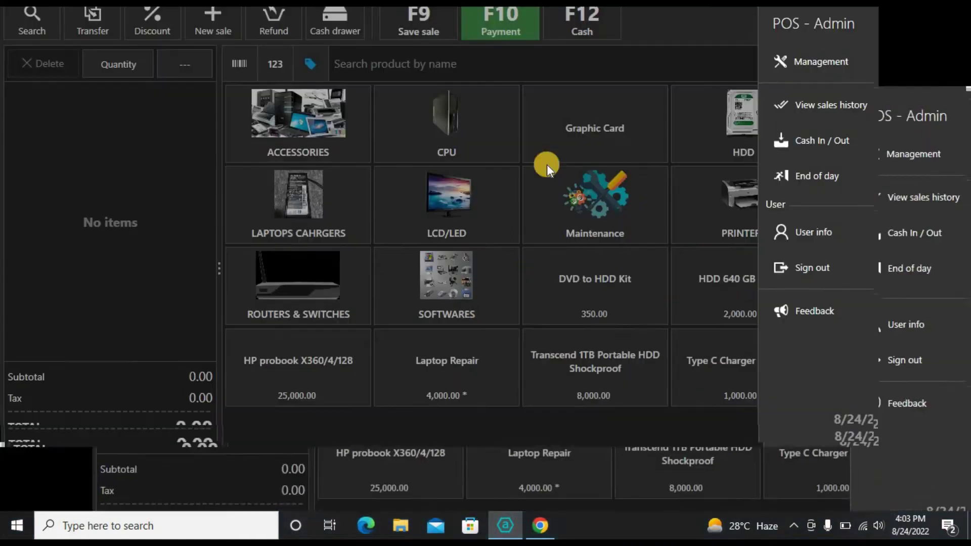
pyautogui.click(697, 24)
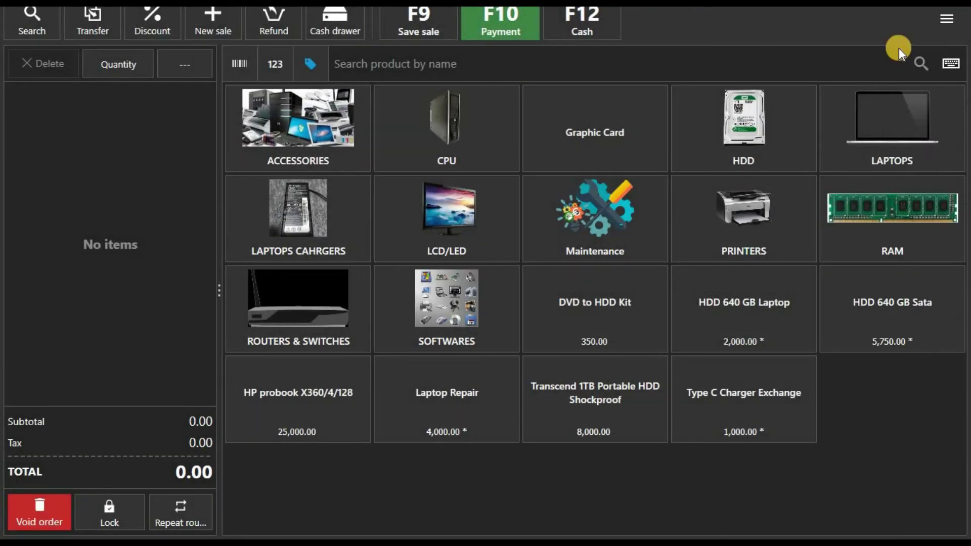
pyautogui.click(947, 19)
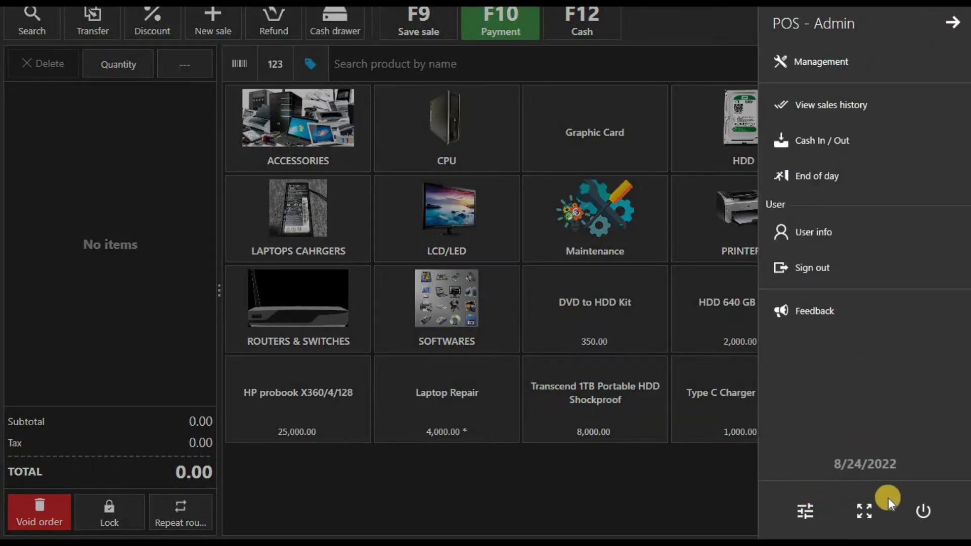
pyautogui.click(865, 511)
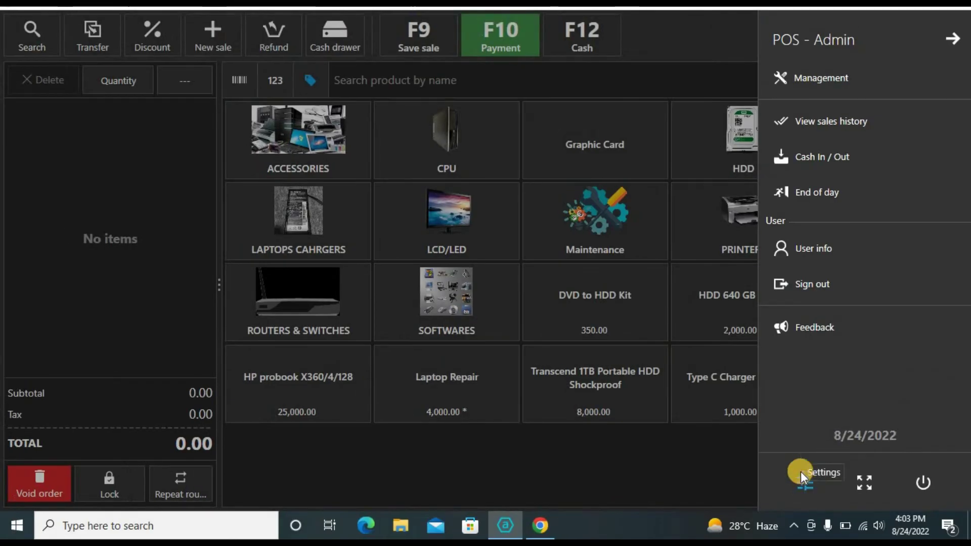
# Step: Open Management and turn the Monthly Sales legend on, then off again
pyautogui.click(838, 86)
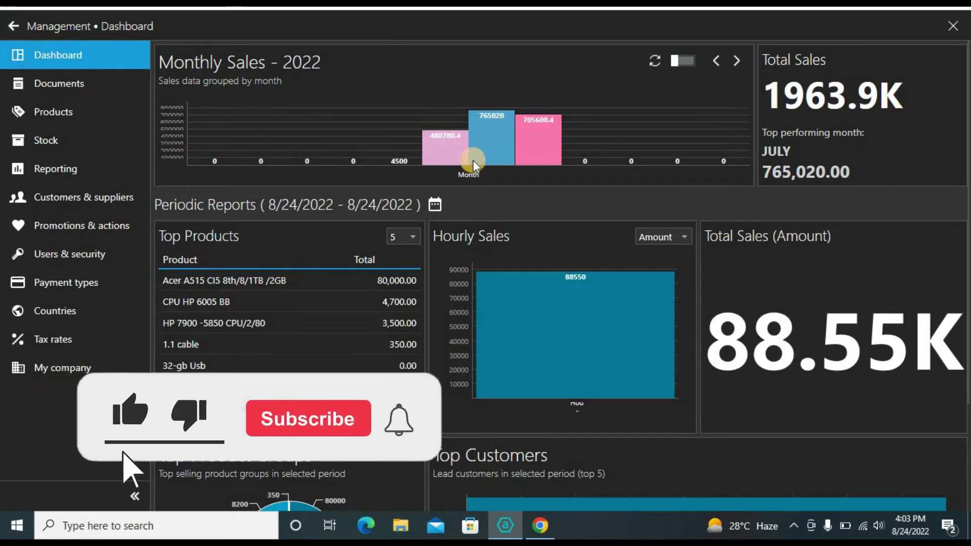
pyautogui.moveTo(441, 159)
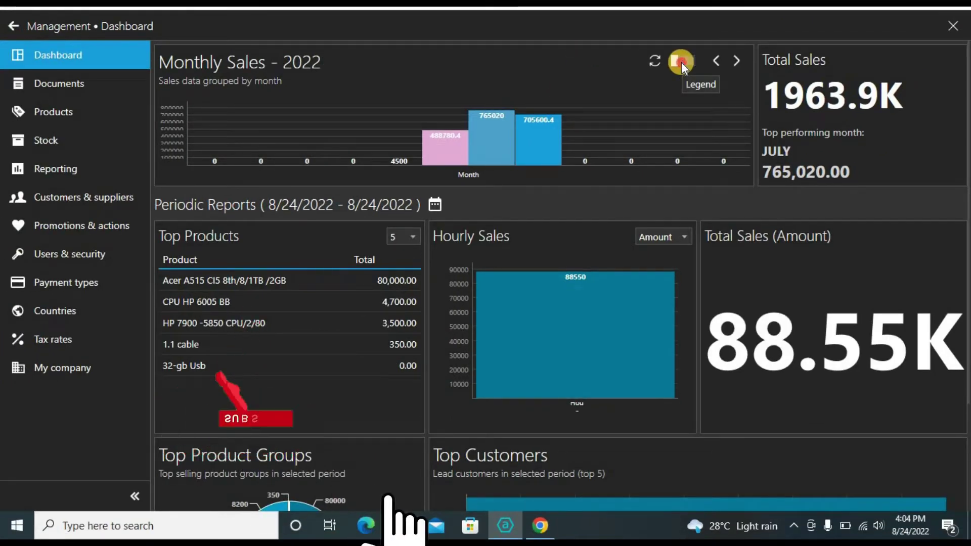
pyautogui.click(681, 62)
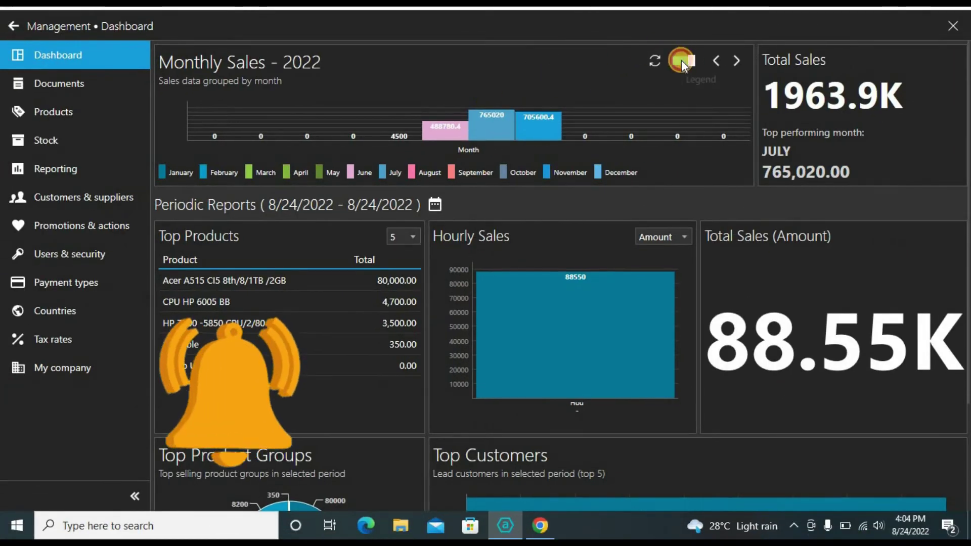
pyautogui.click(681, 60)
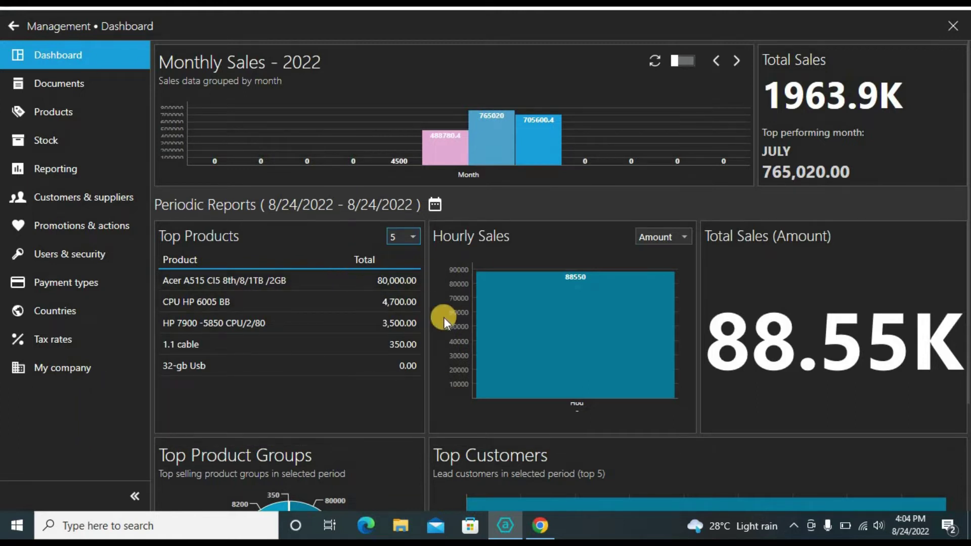
# Step: Set Top Products to show 10 products and select the CPU HP 6005 BB row
pyautogui.click(404, 239)
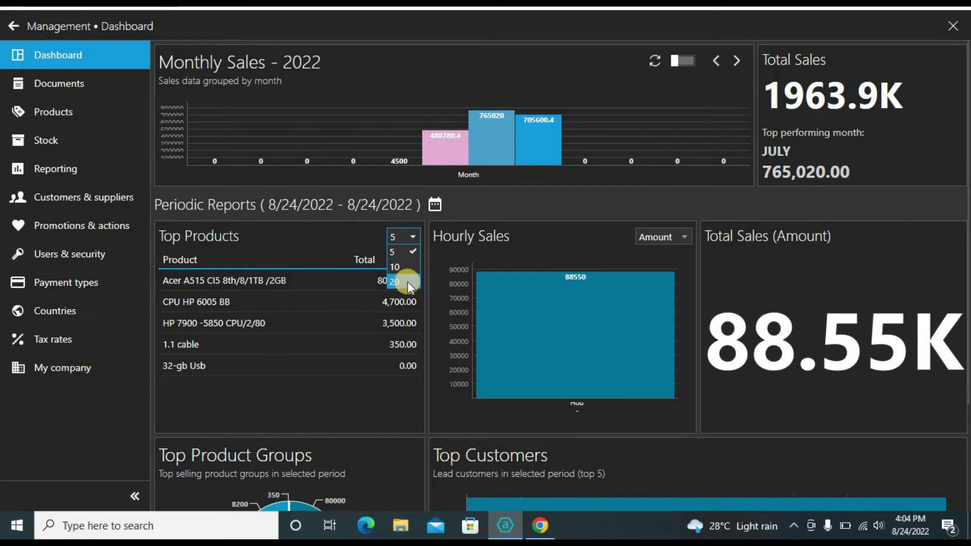
pyautogui.click(404, 268)
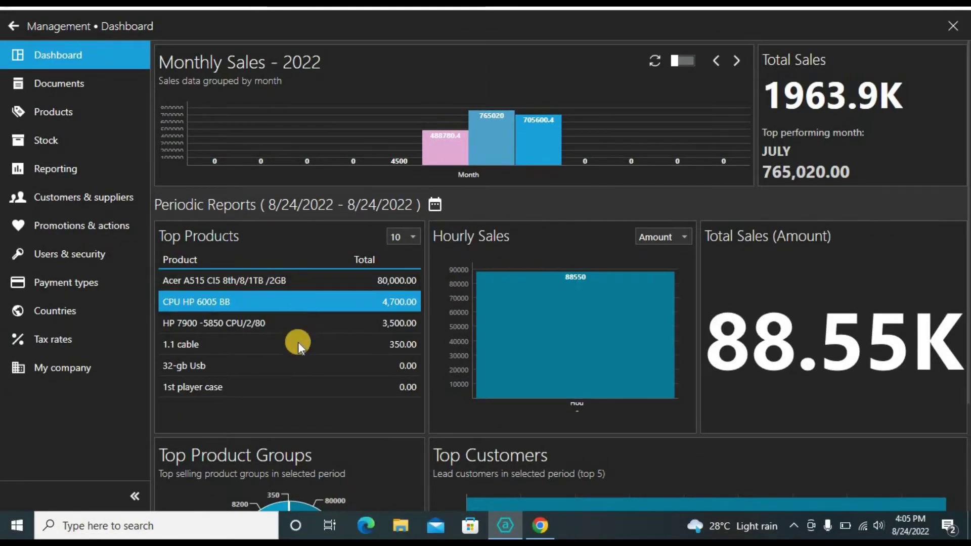
pyautogui.click(295, 302)
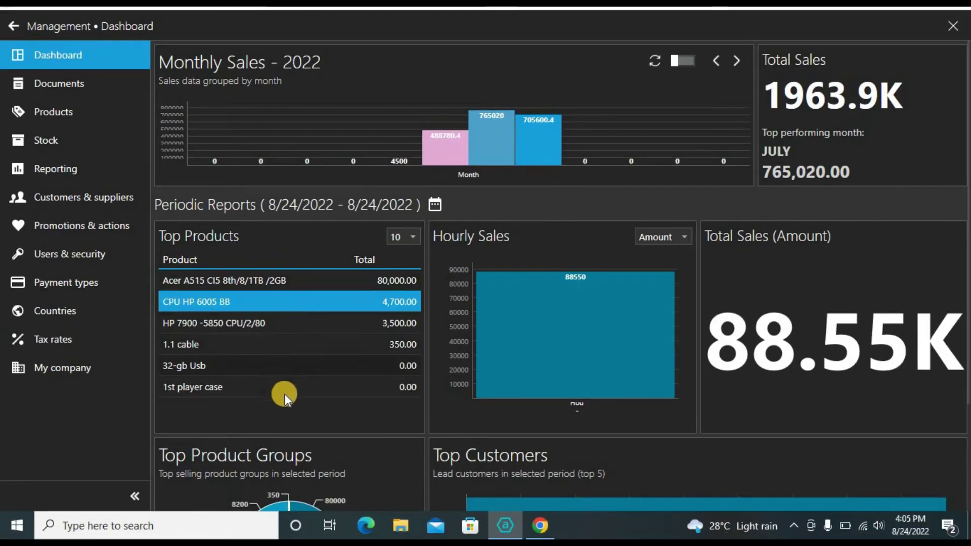
# Step: Set the dashboard's periodic reports to This week (8/21/2022 – 8/24/2022) and review the updated totals
pyautogui.click(436, 206)
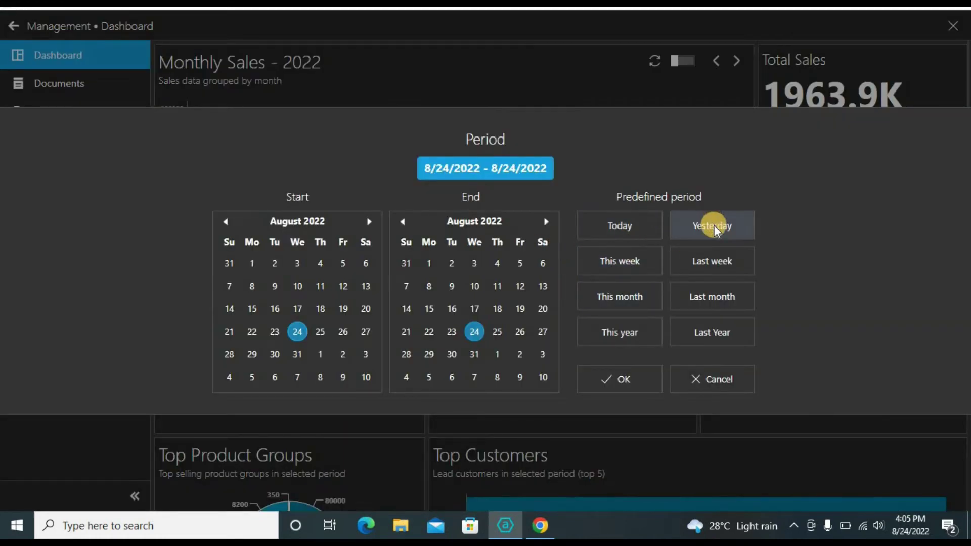
pyautogui.click(632, 261)
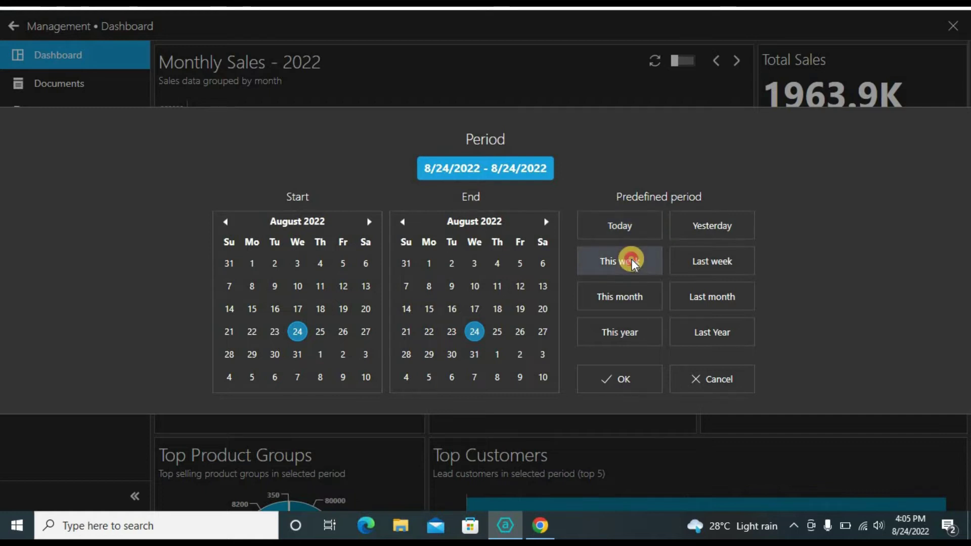
pyautogui.click(618, 379)
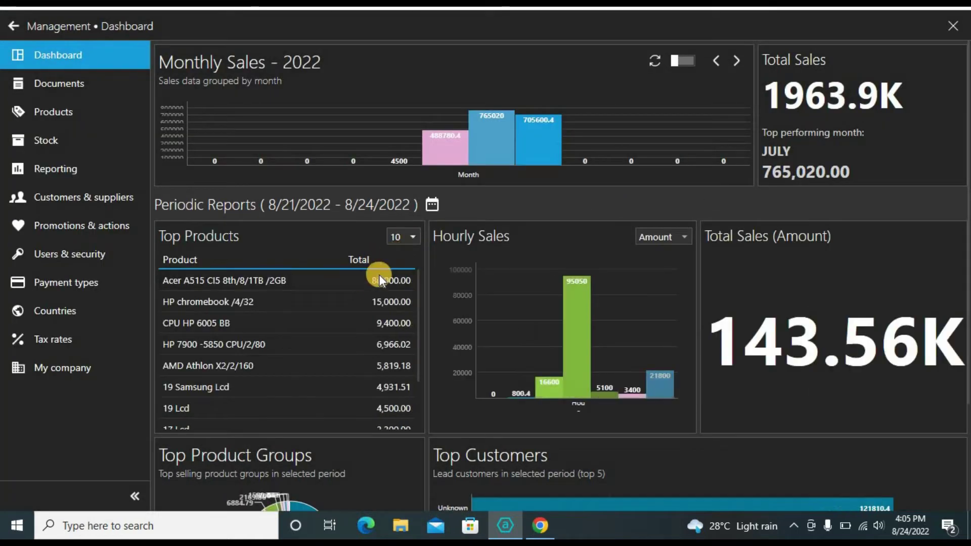
pyautogui.scroll(-1, 378, 293)
pyautogui.scroll(1, 377, 341)
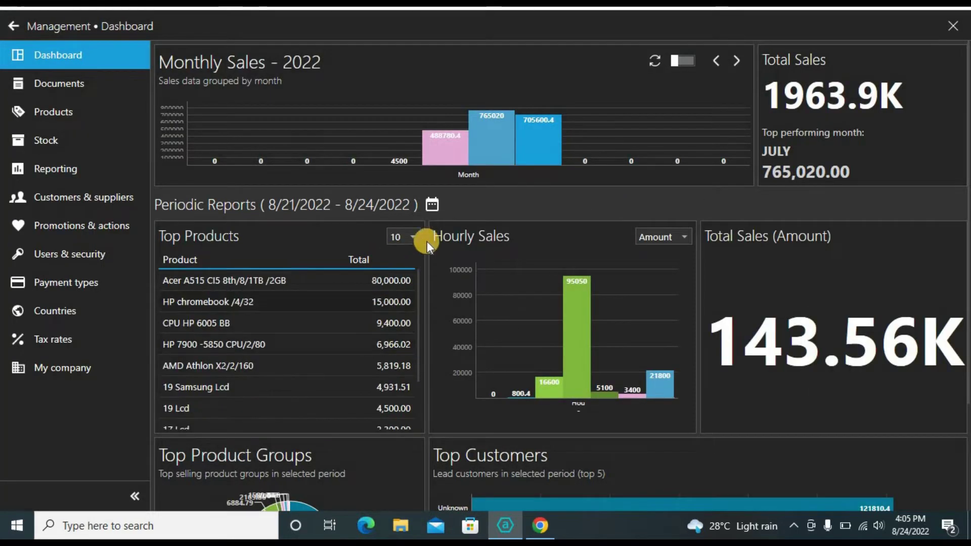
pyautogui.click(431, 206)
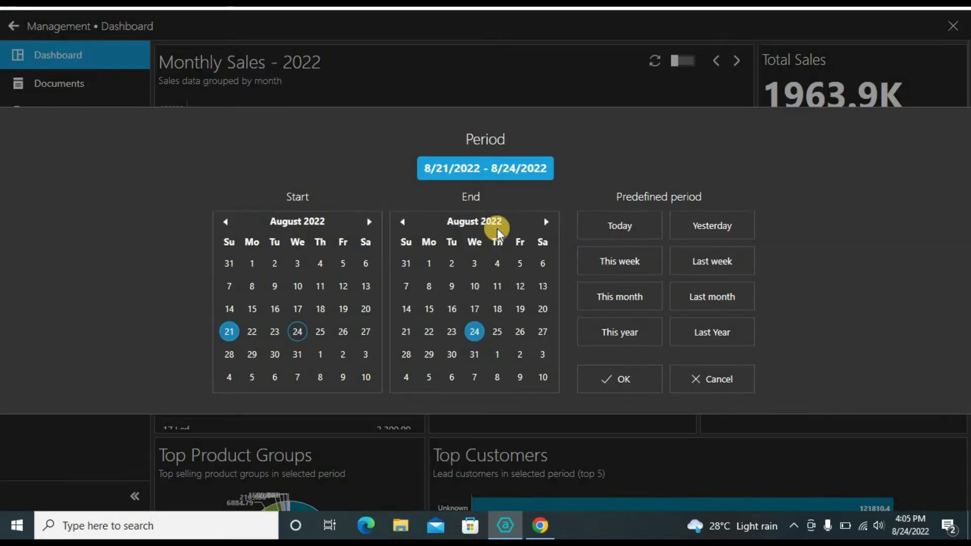
pyautogui.click(706, 379)
pyautogui.scroll(-2, 552, 318)
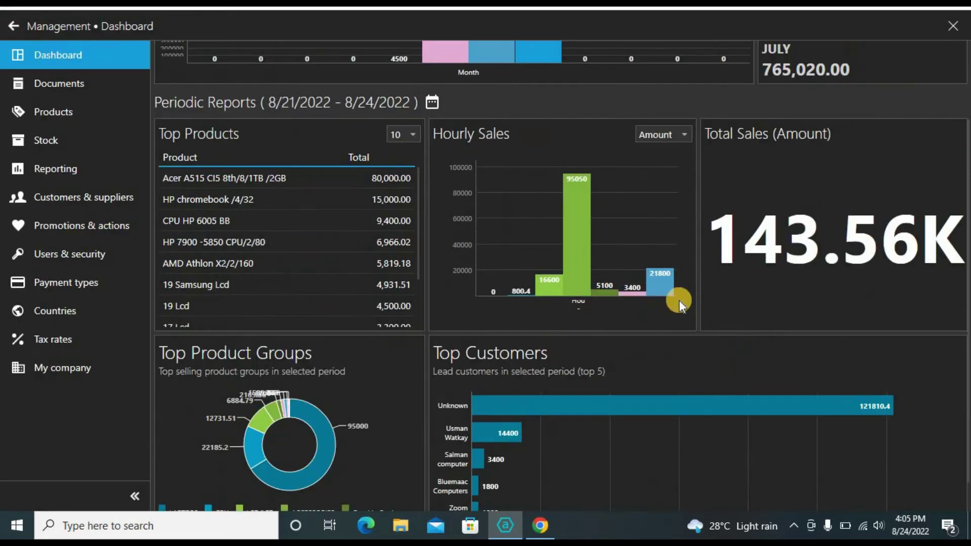
pyautogui.scroll(1, 678, 299)
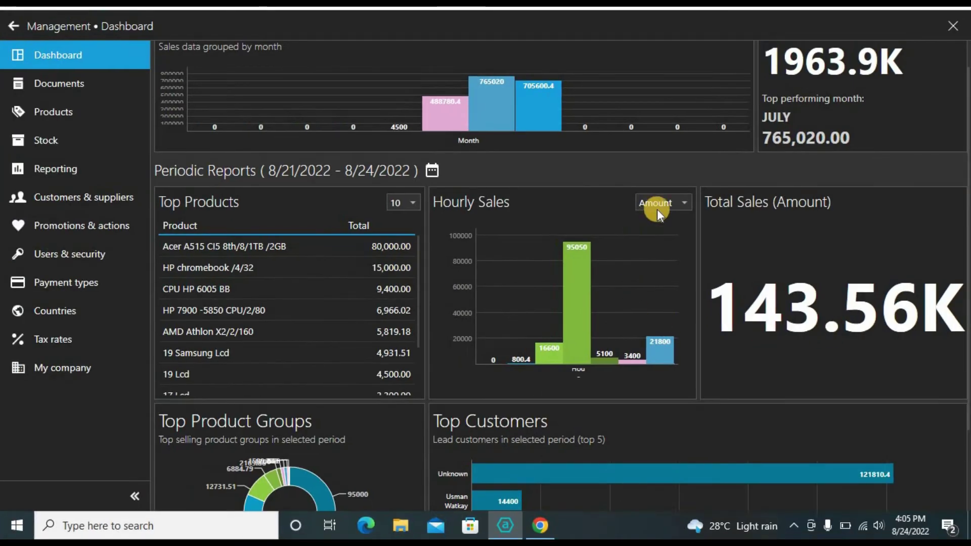
# Step: Switch the Hourly Sales measure to Count, so Total Sales (Count) shows 23
pyautogui.click(657, 208)
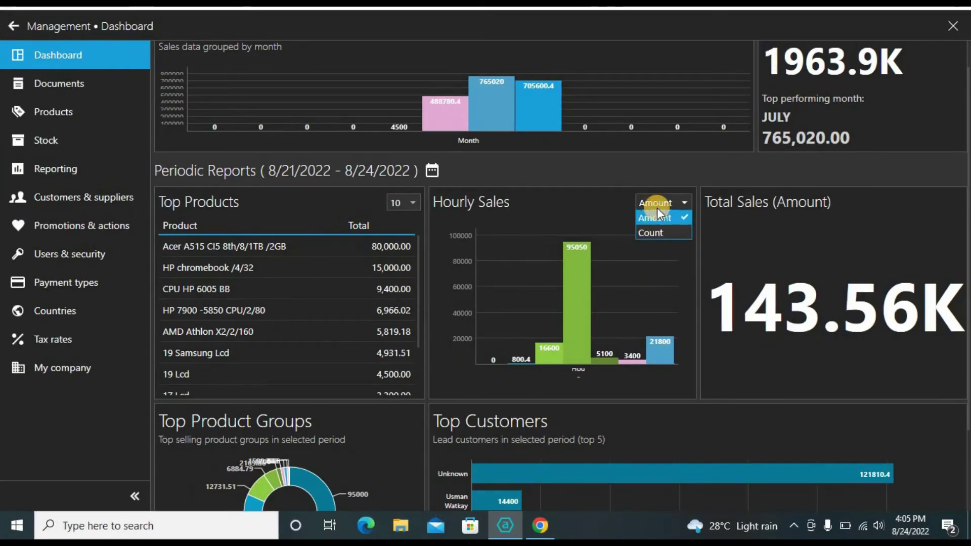
pyautogui.click(668, 231)
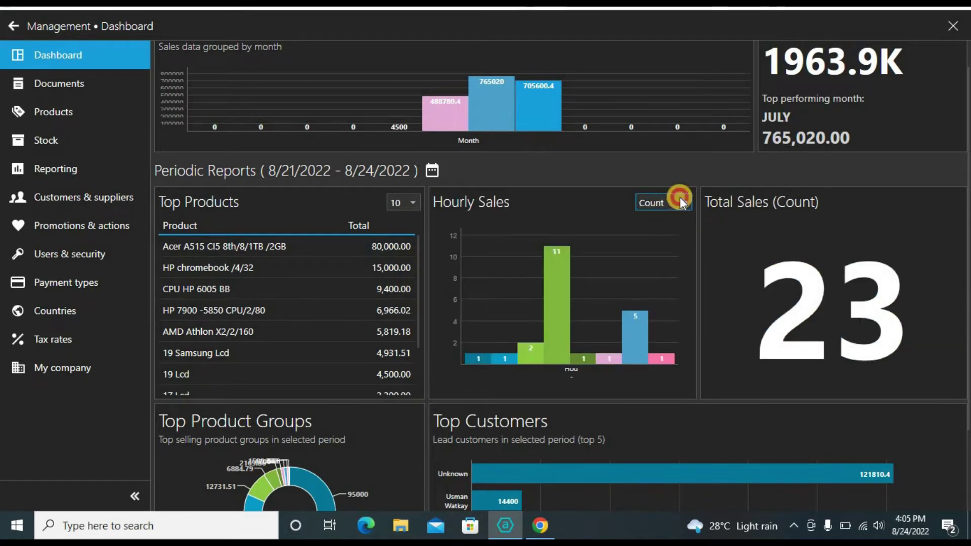
pyautogui.click(679, 198)
pyautogui.click(669, 215)
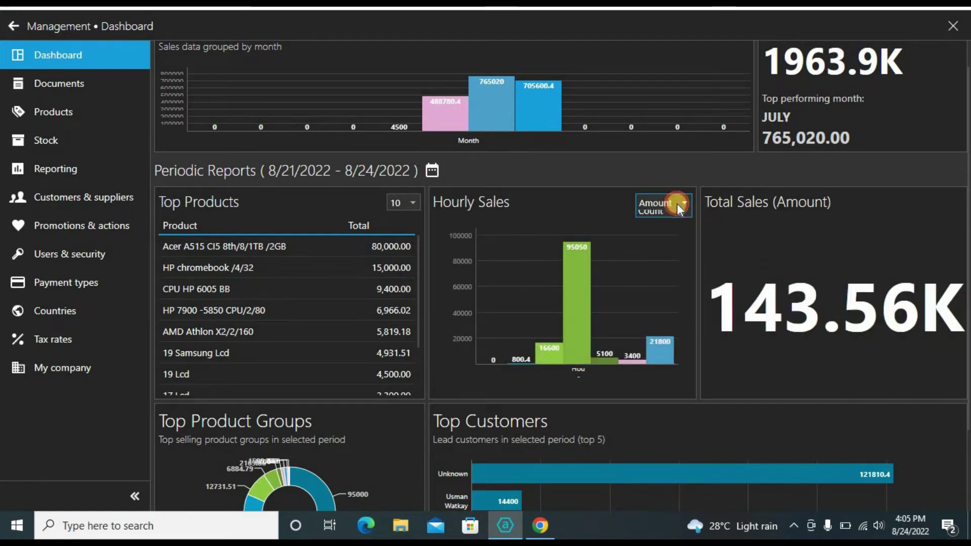
pyautogui.click(677, 204)
pyautogui.click(677, 234)
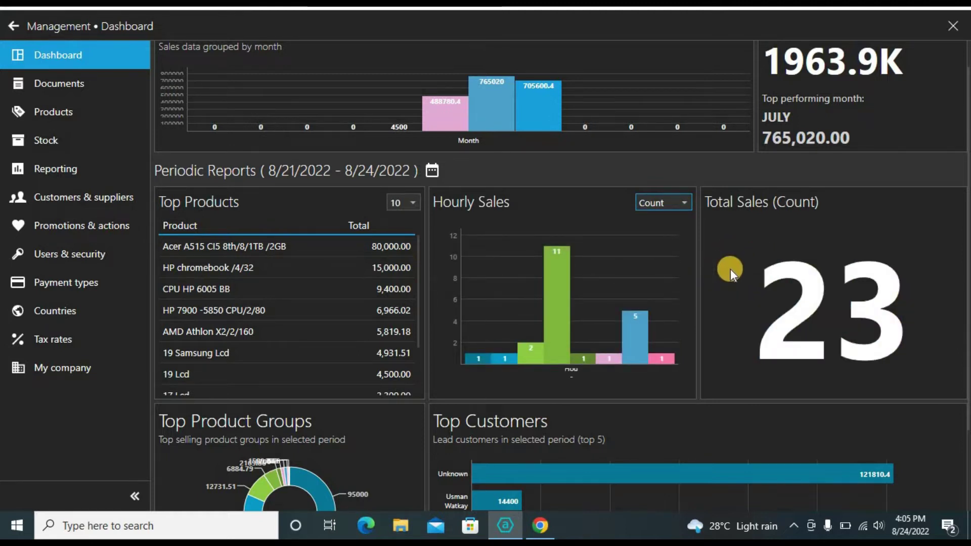
# Step: Scroll through the dashboard charts to review the count-based sales figures
pyautogui.scroll(-2, 804, 316)
pyautogui.scroll(-1, 409, 299)
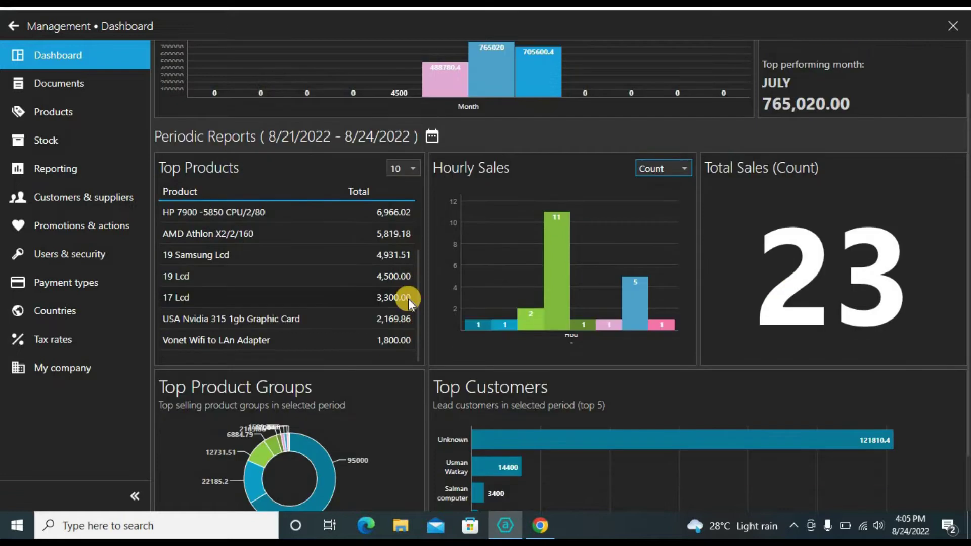
pyautogui.scroll(-2, 240, 412)
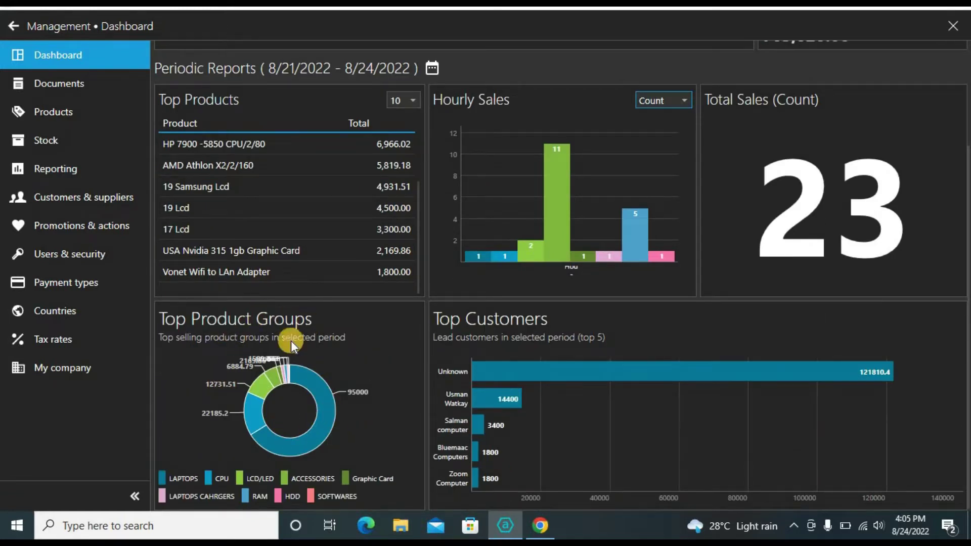
pyautogui.scroll(4, 423, 202)
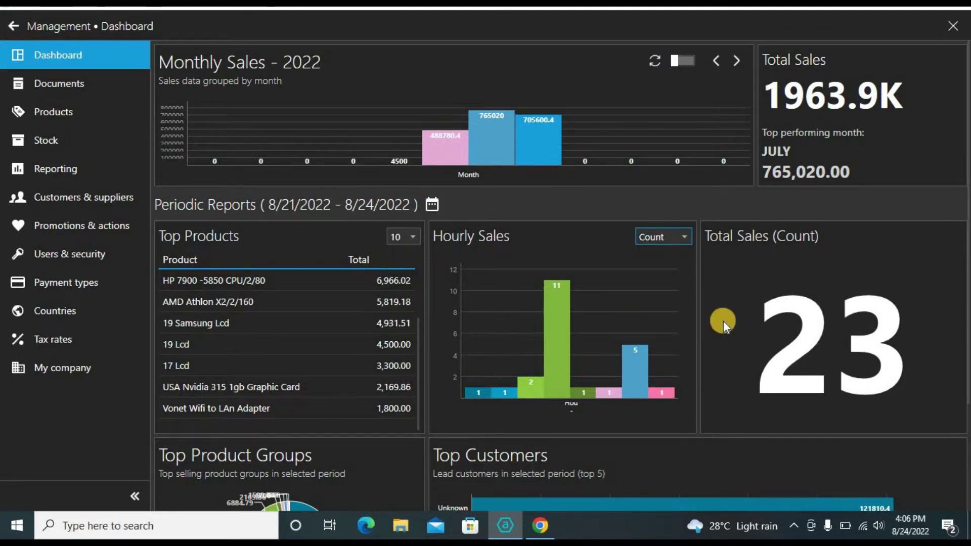
pyautogui.scroll(-2, 725, 333)
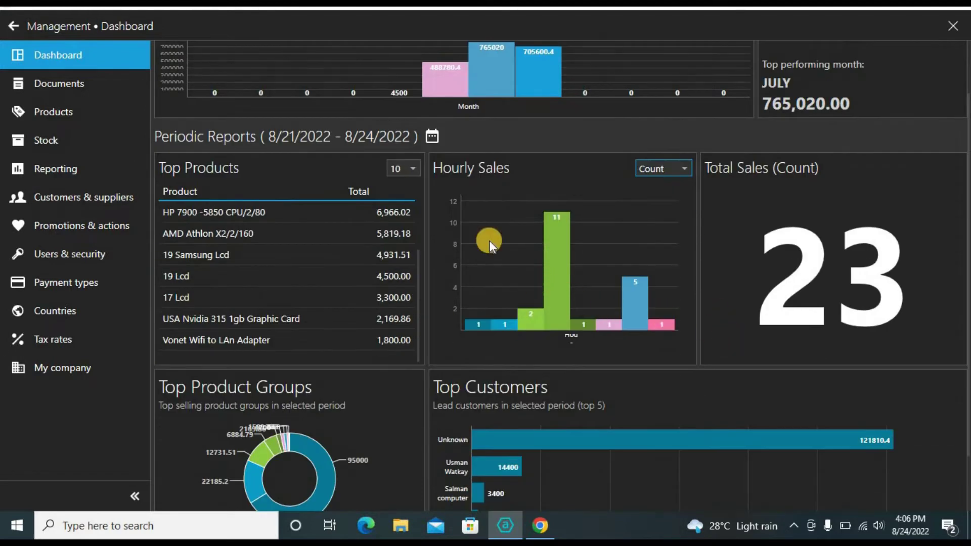
pyautogui.scroll(-2, 562, 348)
pyautogui.scroll(-1, 555, 349)
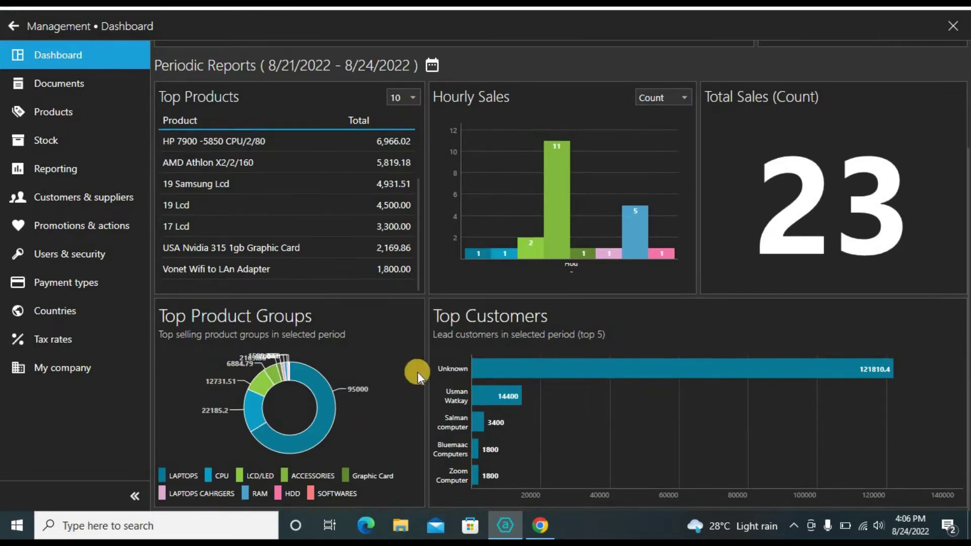
pyautogui.moveTo(504, 361)
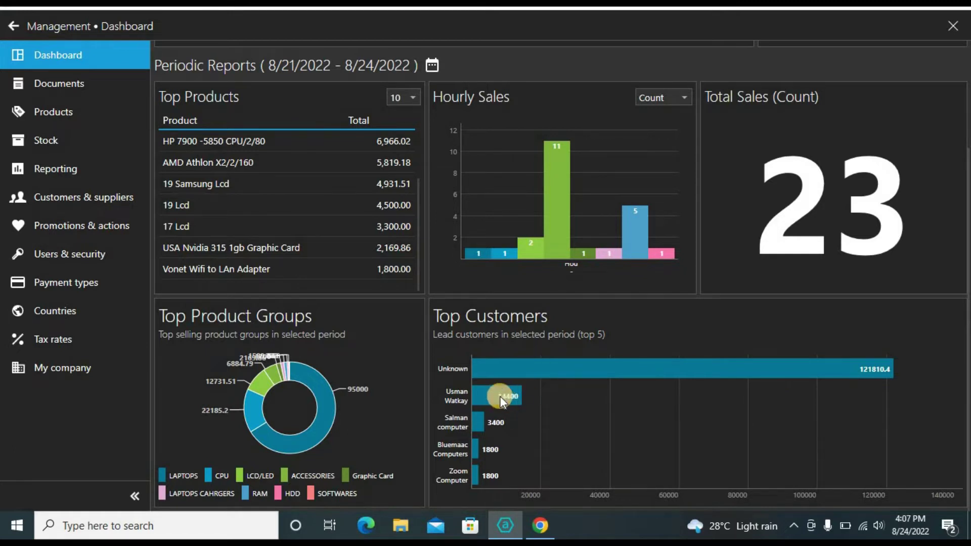
pyautogui.moveTo(498, 396)
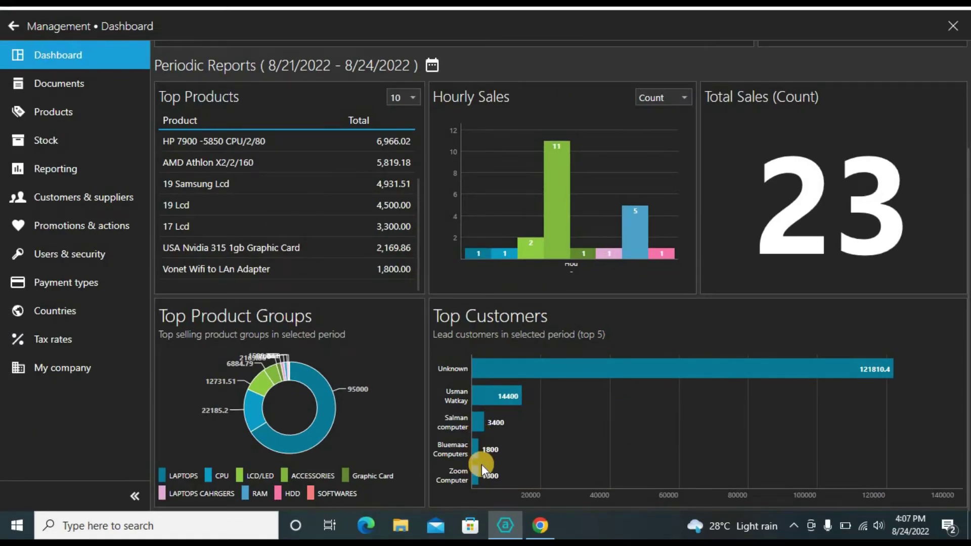
# Step: Go to Documents, start a new document and pick the Expenses, 100 - Purchase type
pyautogui.click(57, 81)
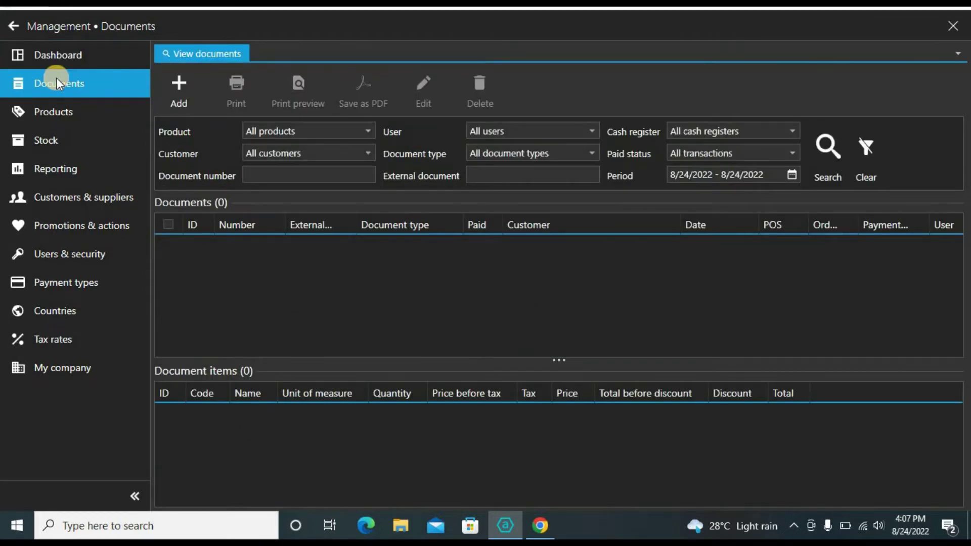
pyautogui.click(177, 86)
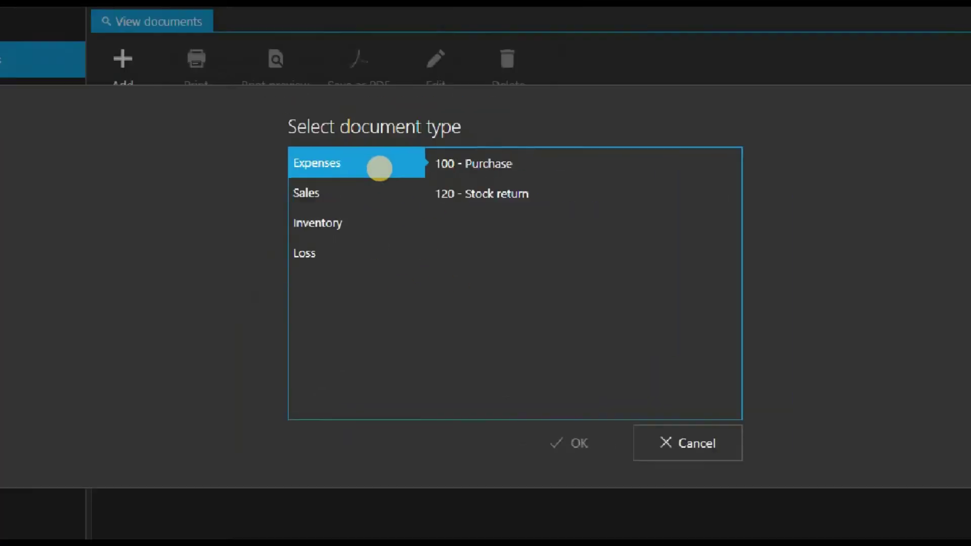
pyautogui.click(314, 196)
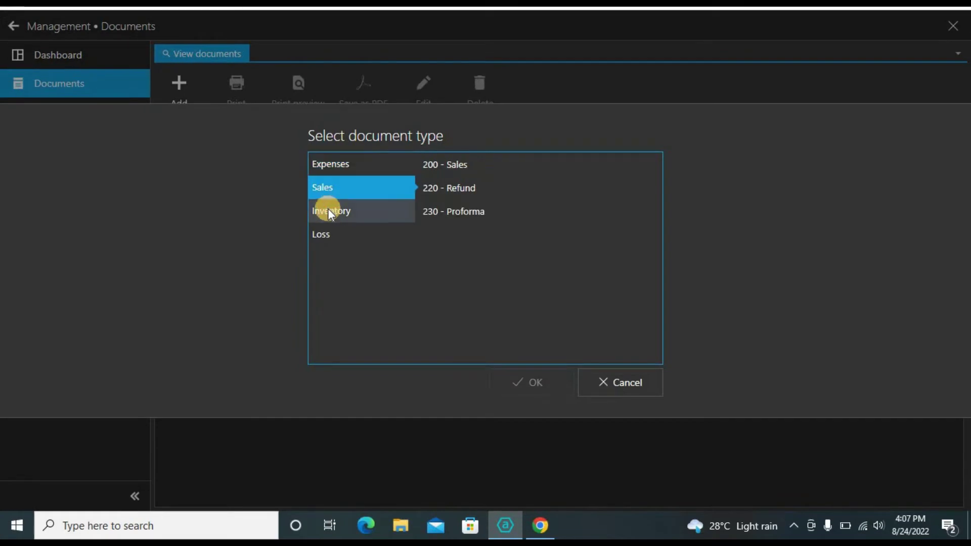
pyautogui.click(326, 209)
pyautogui.click(344, 164)
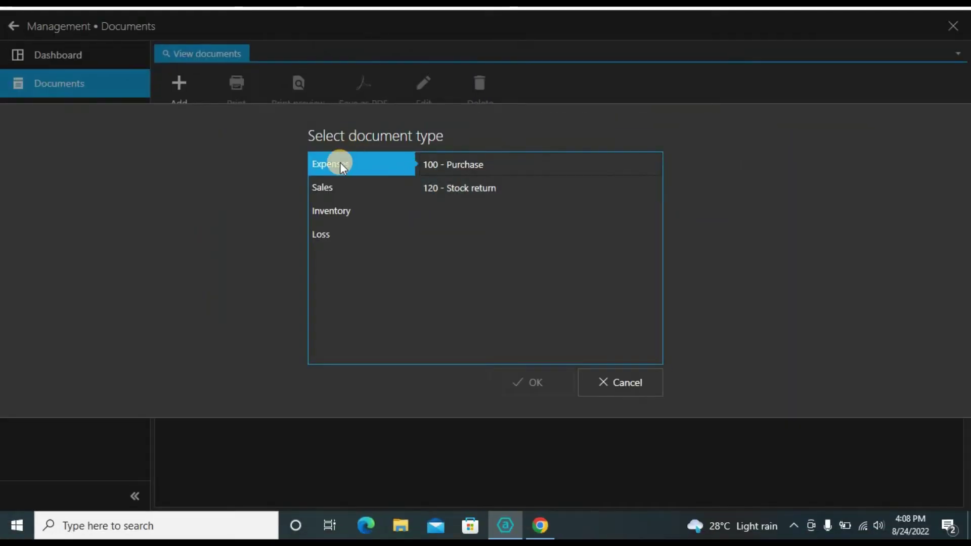
pyautogui.click(440, 172)
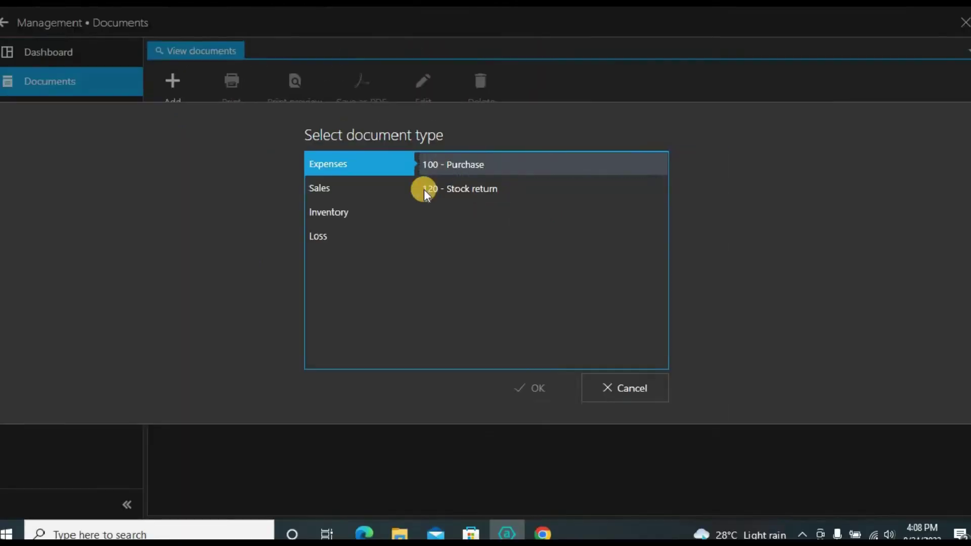
# Step: Browse the Sales, Inventory and Loss types, then settle on Expenses, 100 - Purchase
pyautogui.click(255, 206)
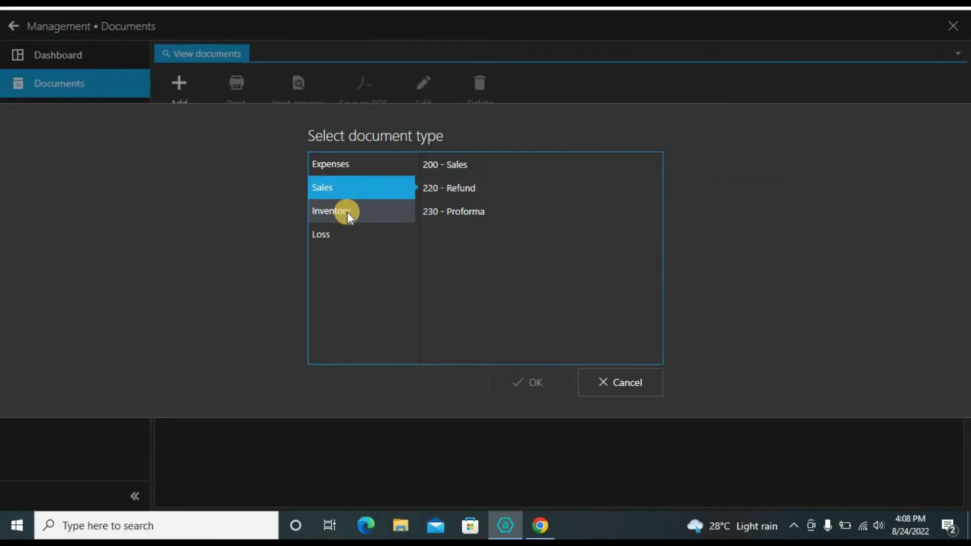
pyautogui.click(347, 212)
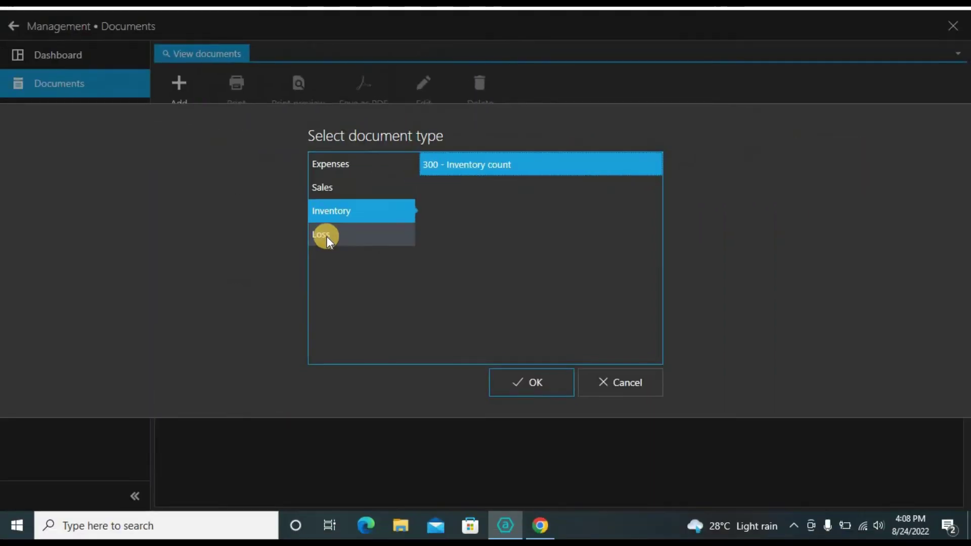
pyautogui.click(327, 236)
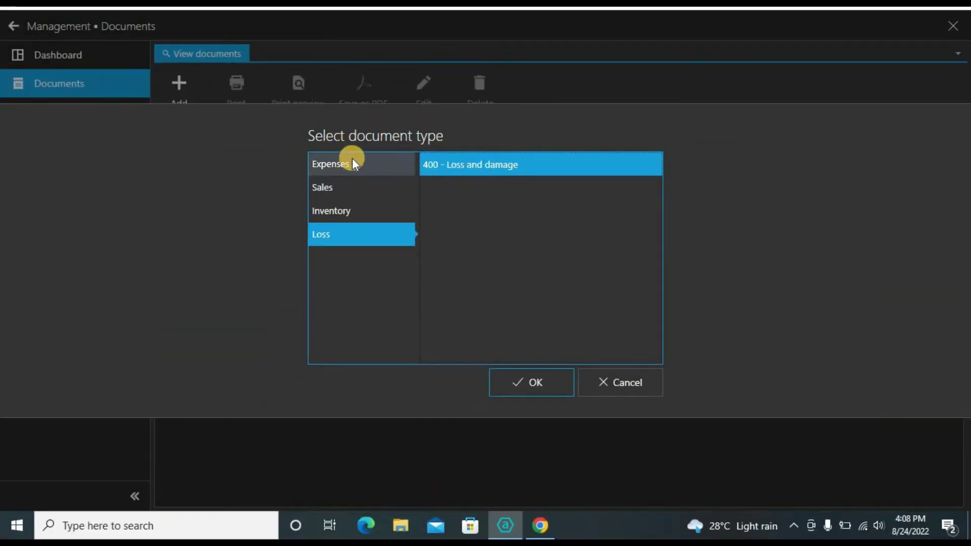
pyautogui.click(352, 164)
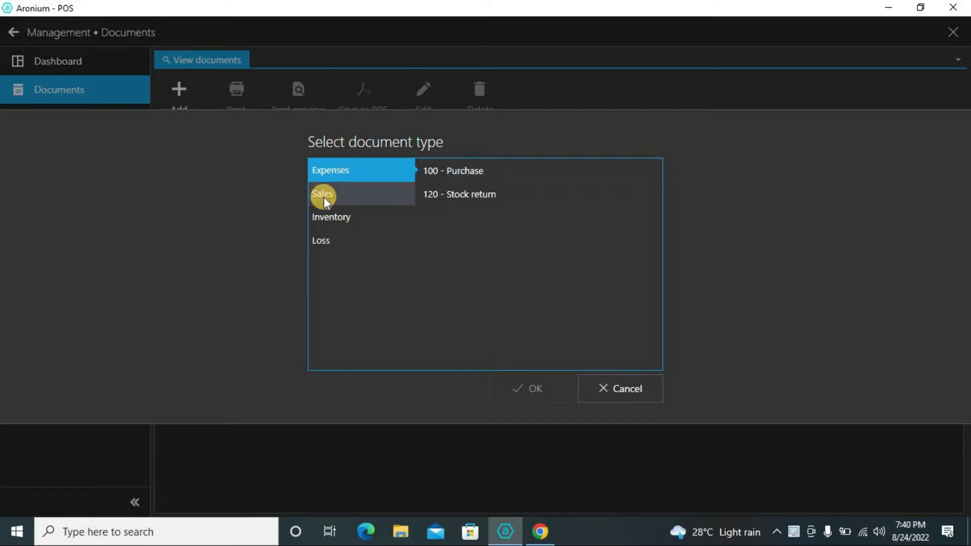
pyautogui.click(455, 171)
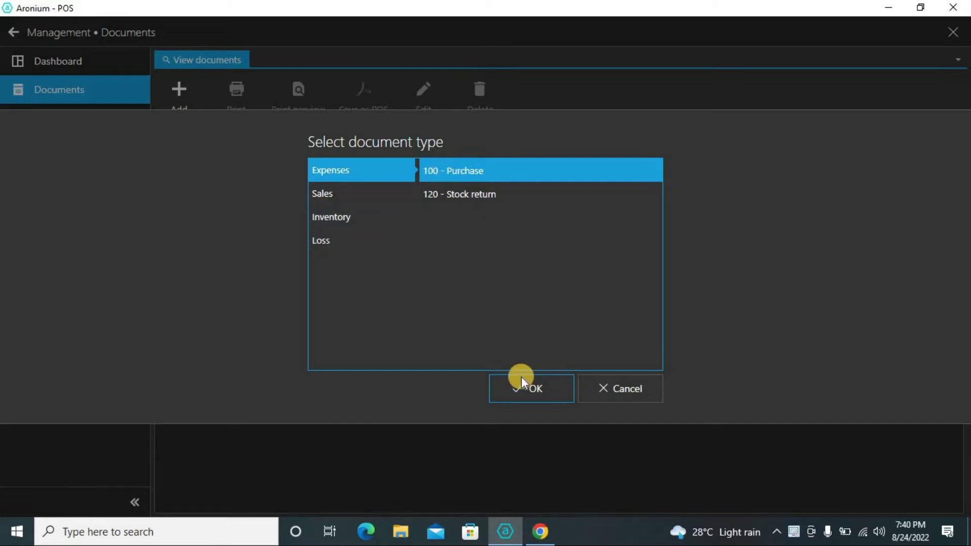
# Step: Create the purchase document and choose its vendor from the Vendor list
pyautogui.click(529, 390)
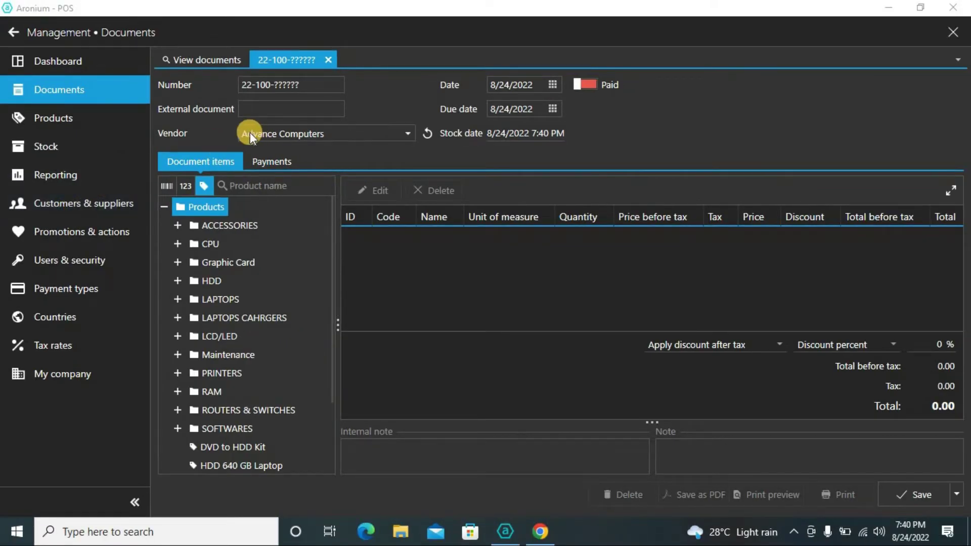
pyautogui.click(309, 134)
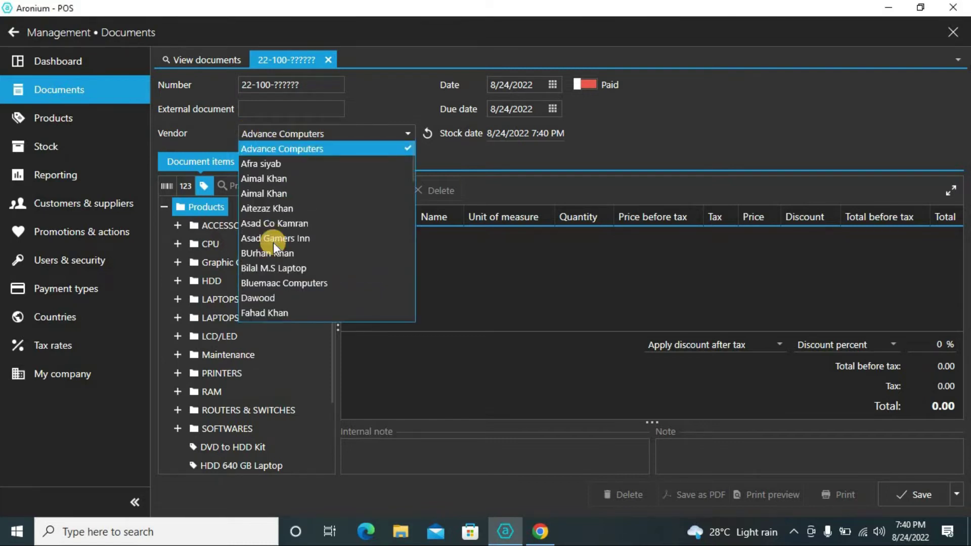
pyautogui.press('b')
pyautogui.press('l')
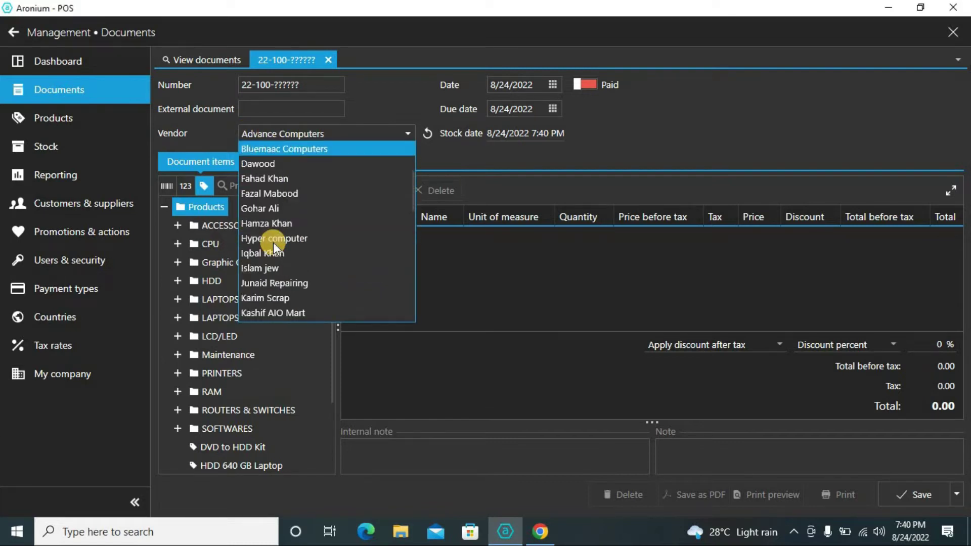
pyautogui.scroll(3, 274, 242)
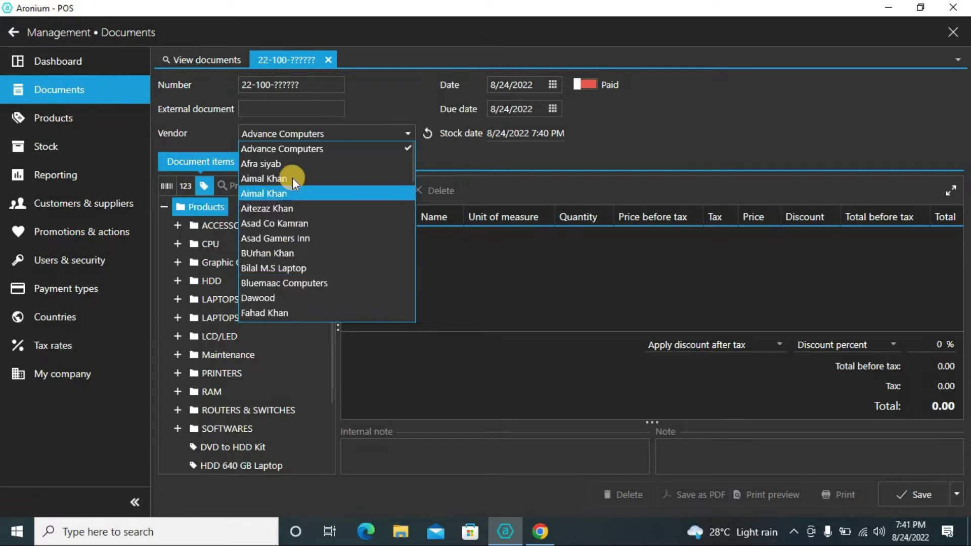
pyautogui.scroll(-10, 305, 220)
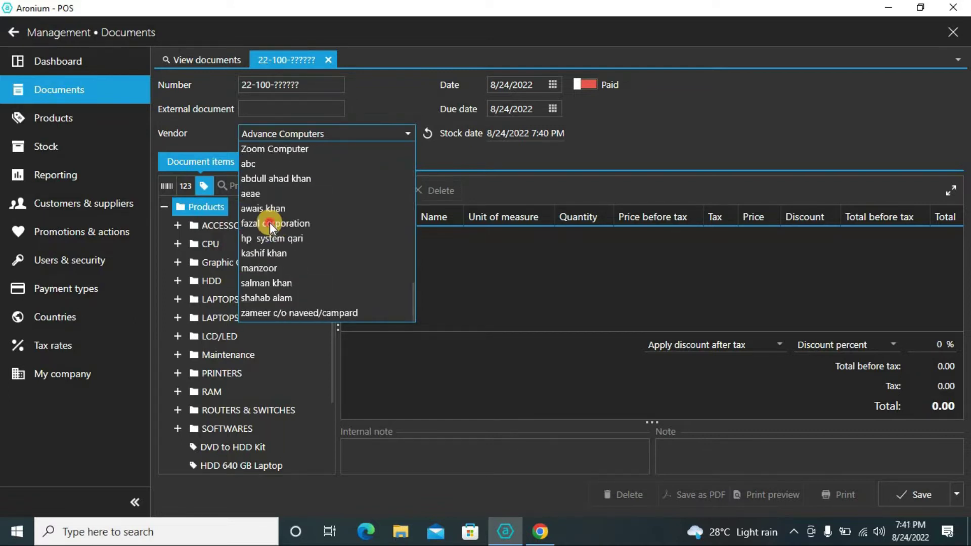
pyautogui.click(269, 222)
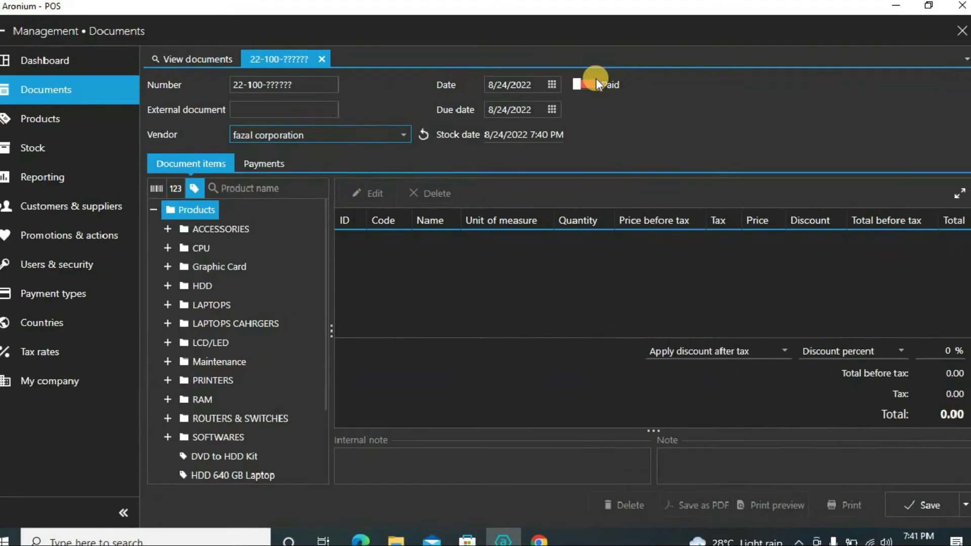
# Step: Toggle the paid flag, select the document number placeholder, and edit the External document field
pyautogui.click(592, 82)
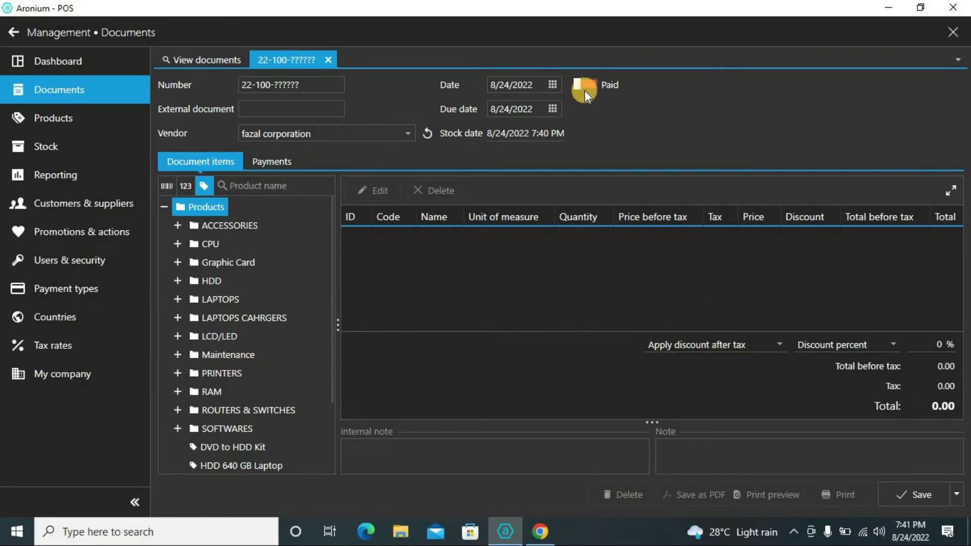
pyautogui.doubleClick(284, 86)
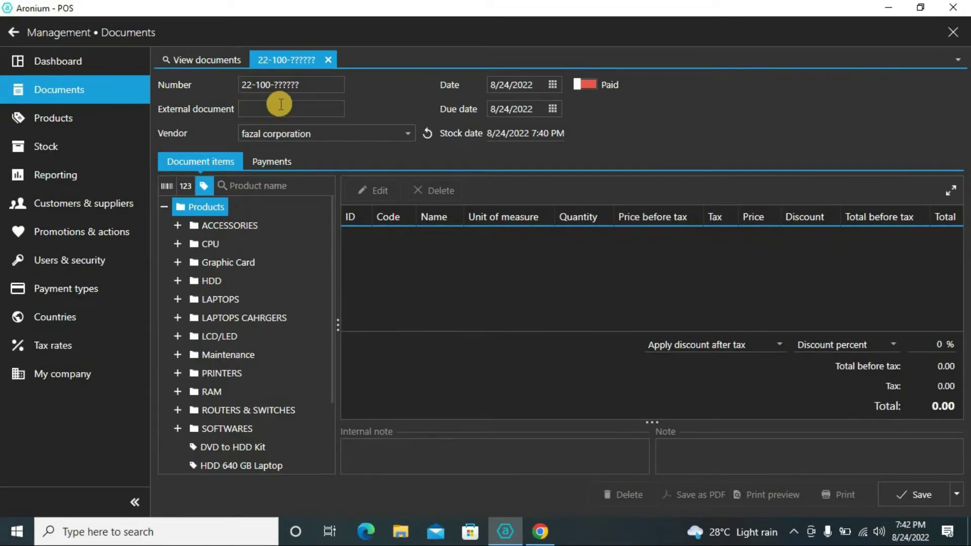
pyautogui.click(297, 118)
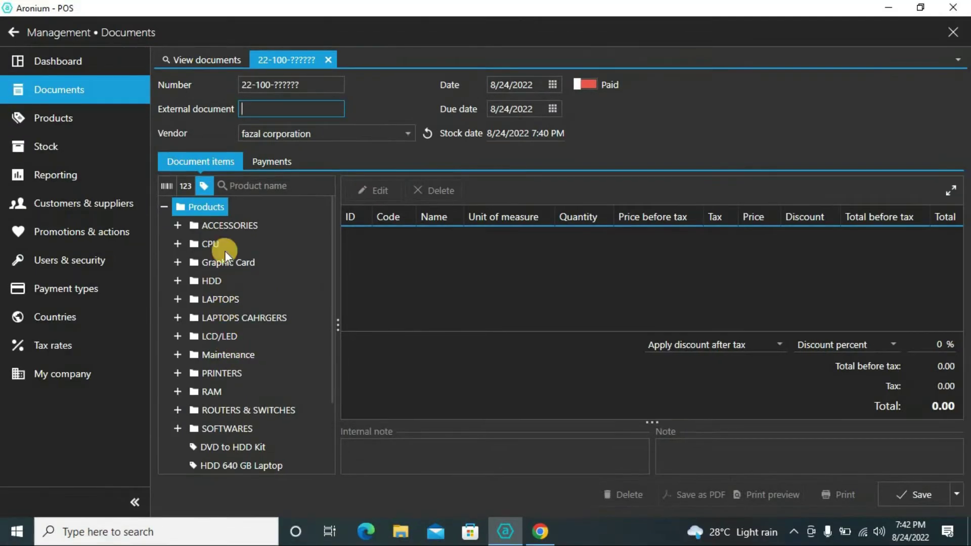
# Step: Add 20 PCs of 1.1 cable from ACCESSORIES at 38.00 each, totalling 760.00
pyautogui.doubleClick(224, 225)
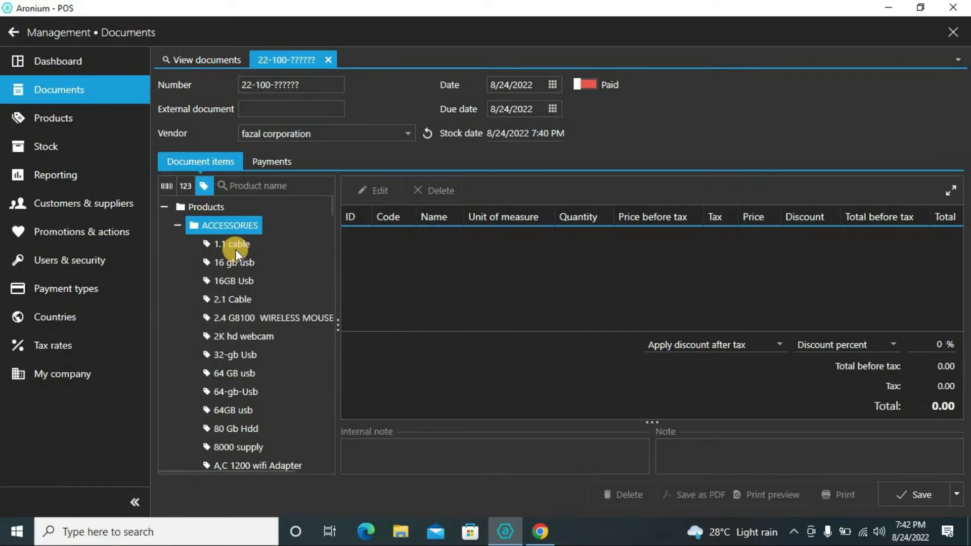
pyautogui.click(234, 243)
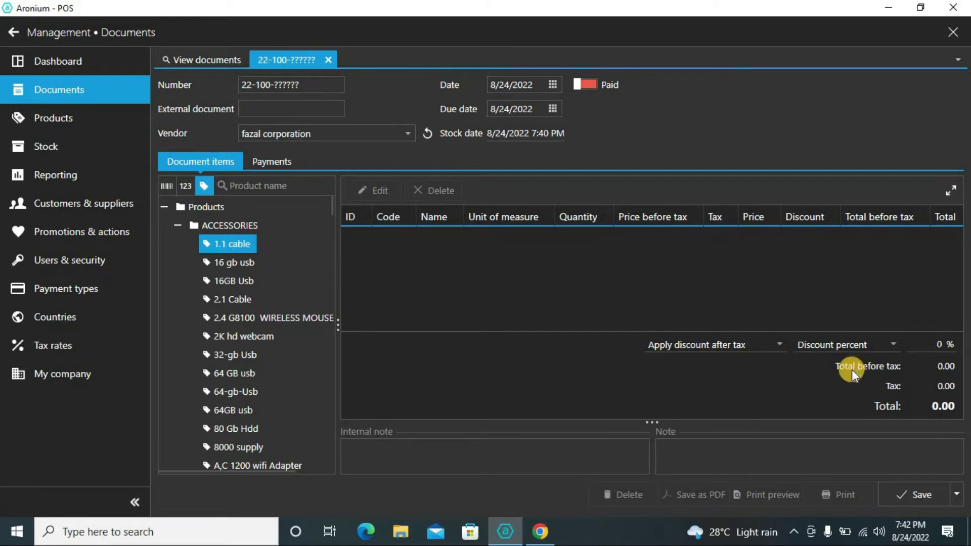
pyautogui.doubleClick(222, 246)
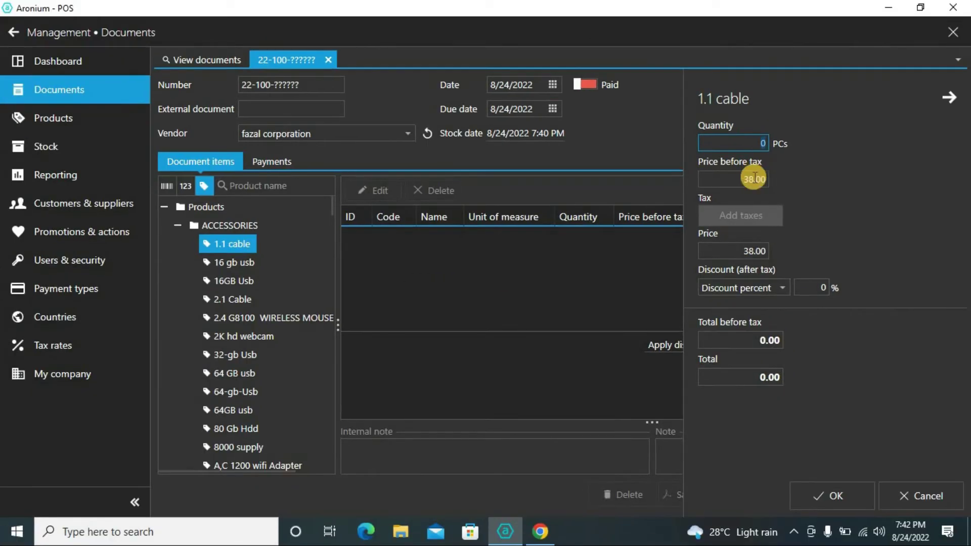
pyautogui.write('20')
pyautogui.press('Tab')
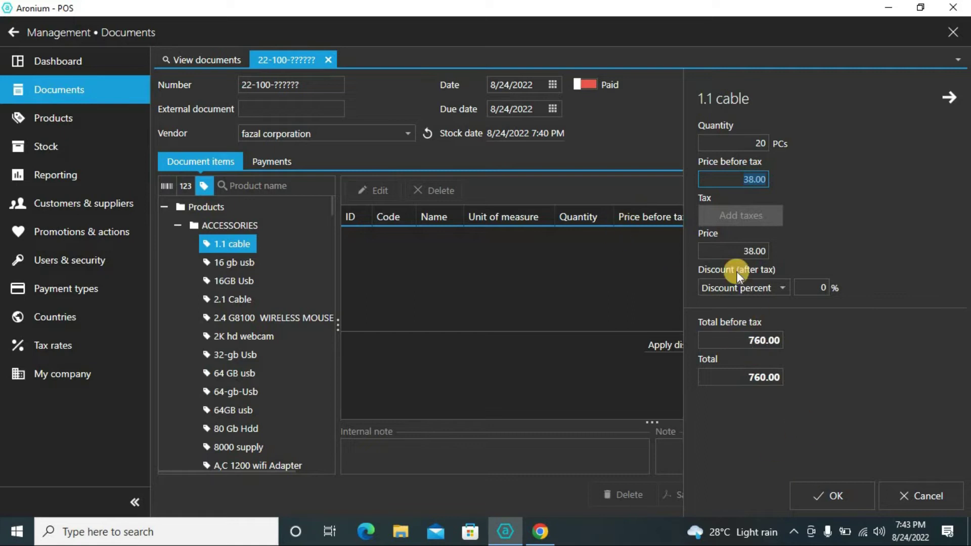
pyautogui.click(829, 497)
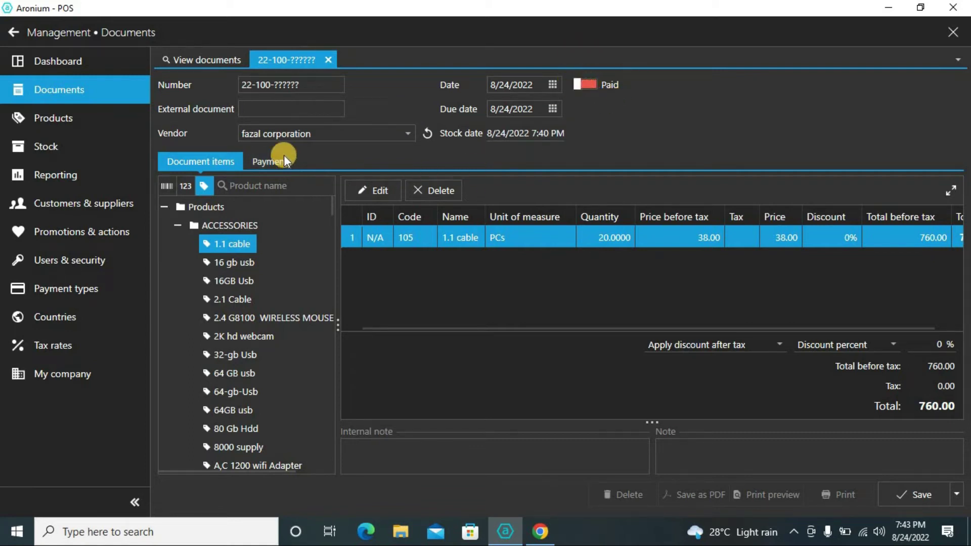
# Step: Add a 760.00 Credit payment dated 8/24/2022 and save the purchase
pyautogui.click(254, 161)
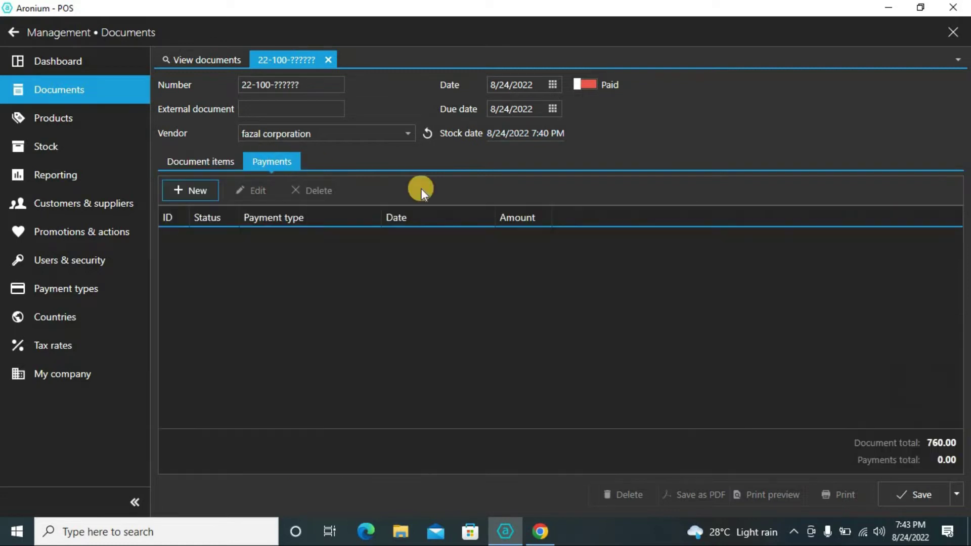
pyautogui.click(197, 191)
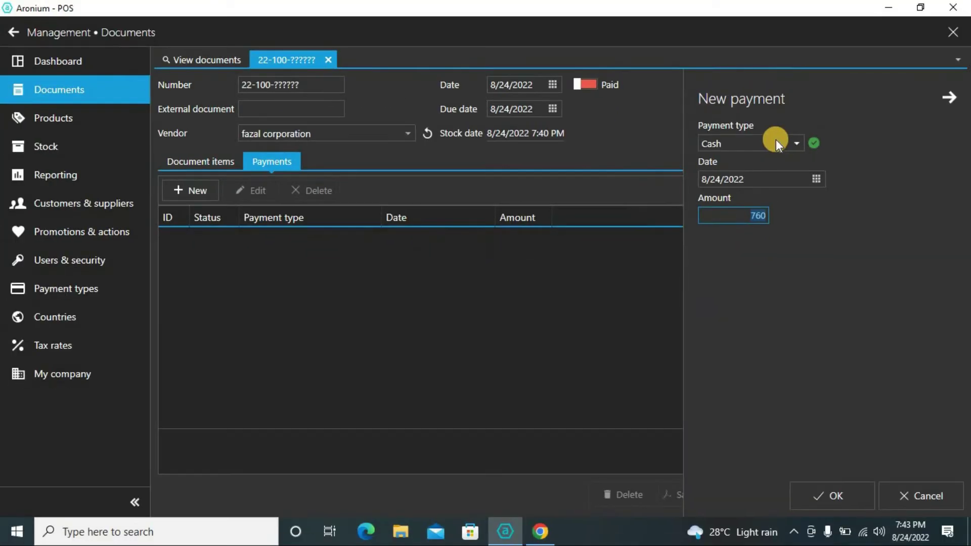
pyautogui.click(775, 141)
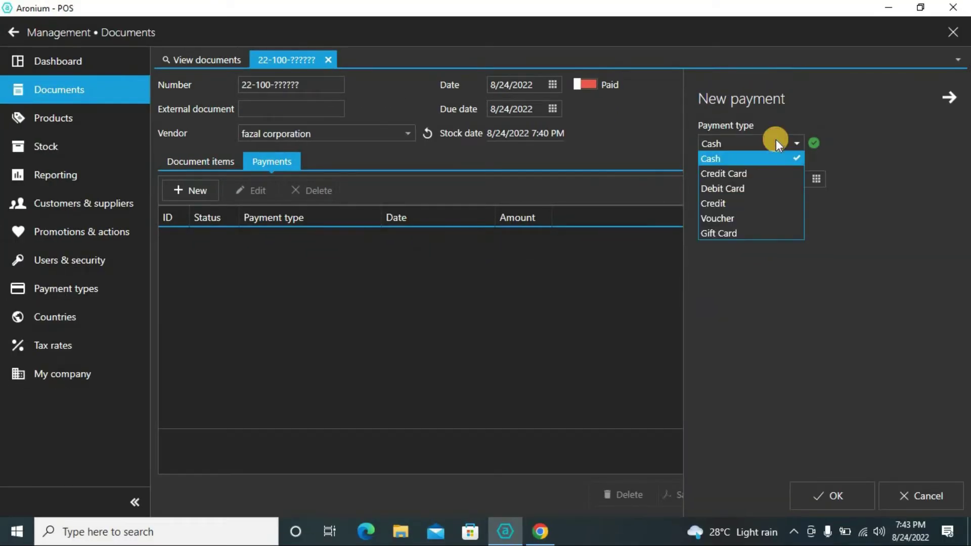
pyautogui.click(731, 203)
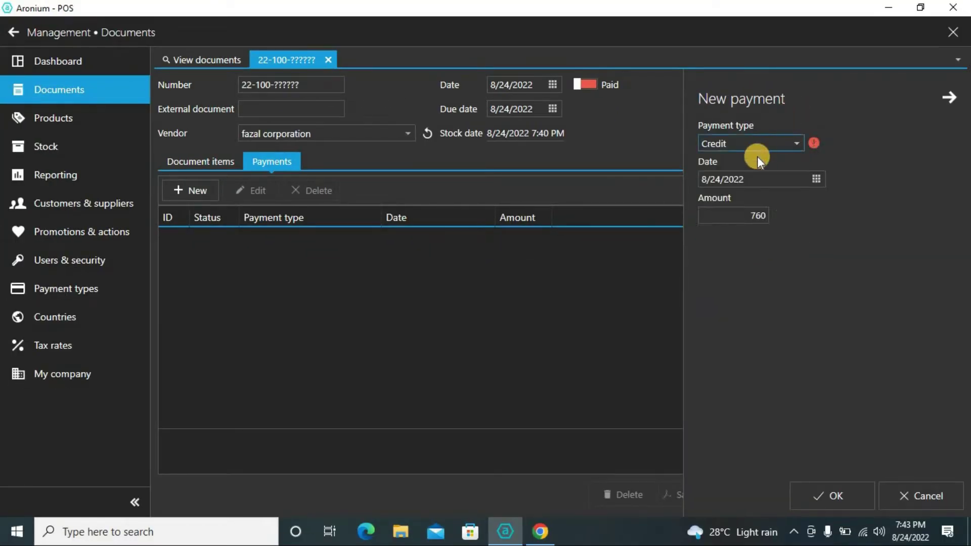
pyautogui.click(816, 178)
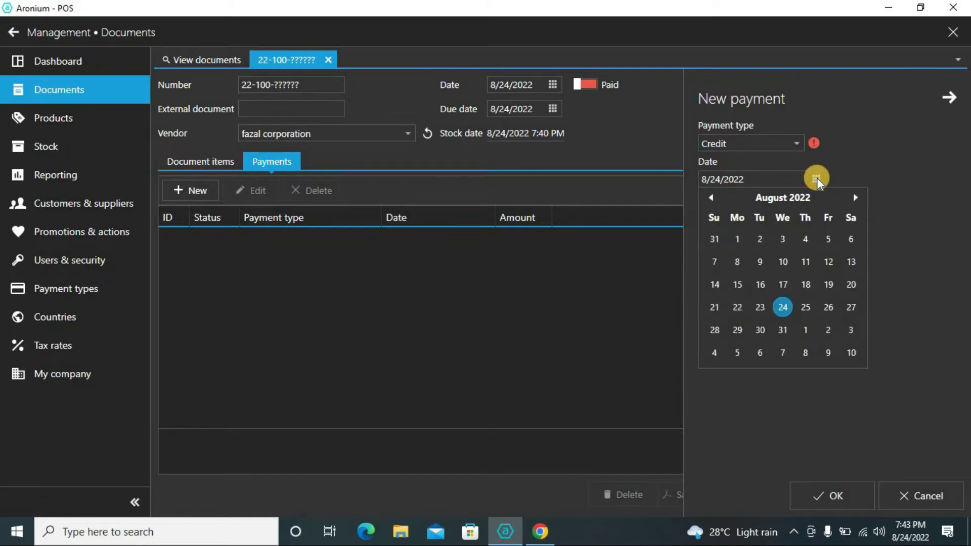
pyautogui.click(816, 177)
pyautogui.click(839, 503)
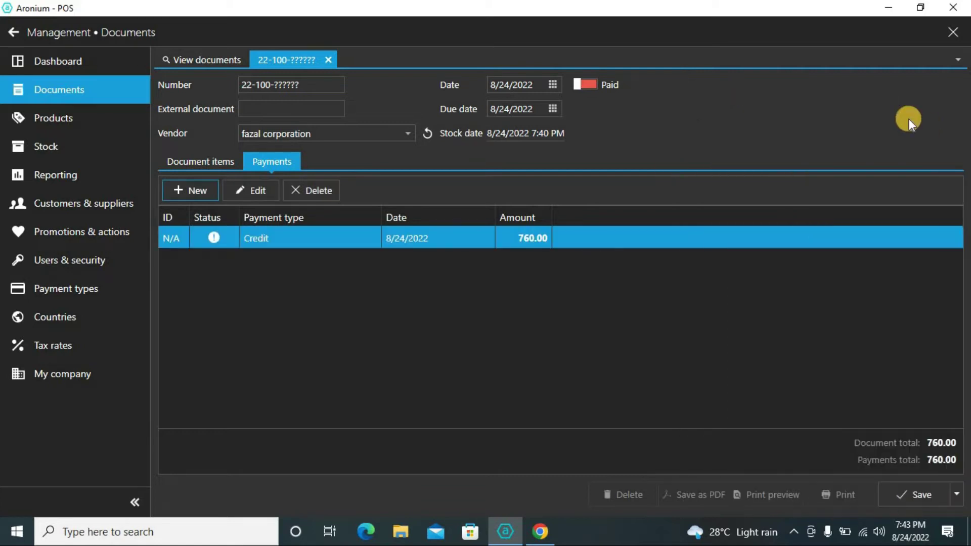
pyautogui.click(914, 495)
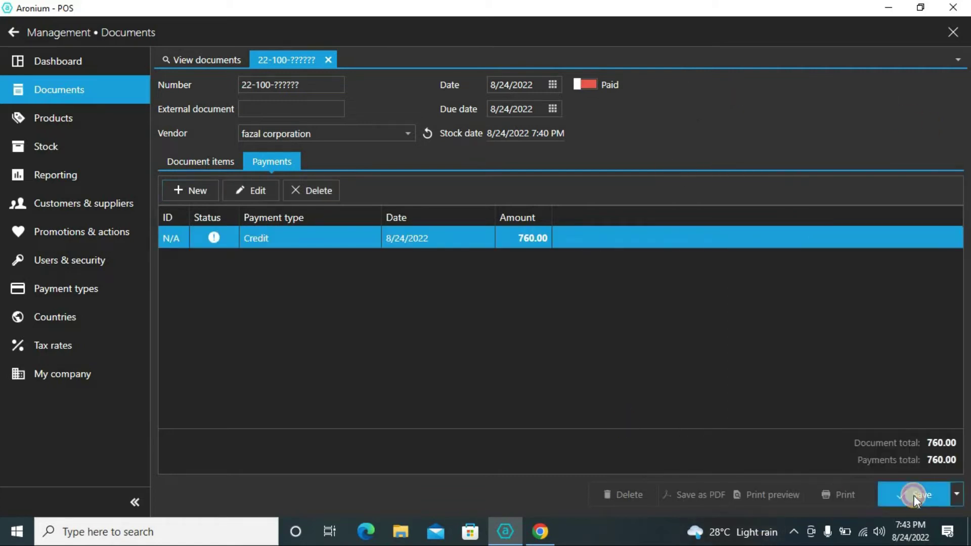
# Step: Return to the Management area and open the Documents list
pyautogui.click(19, 35)
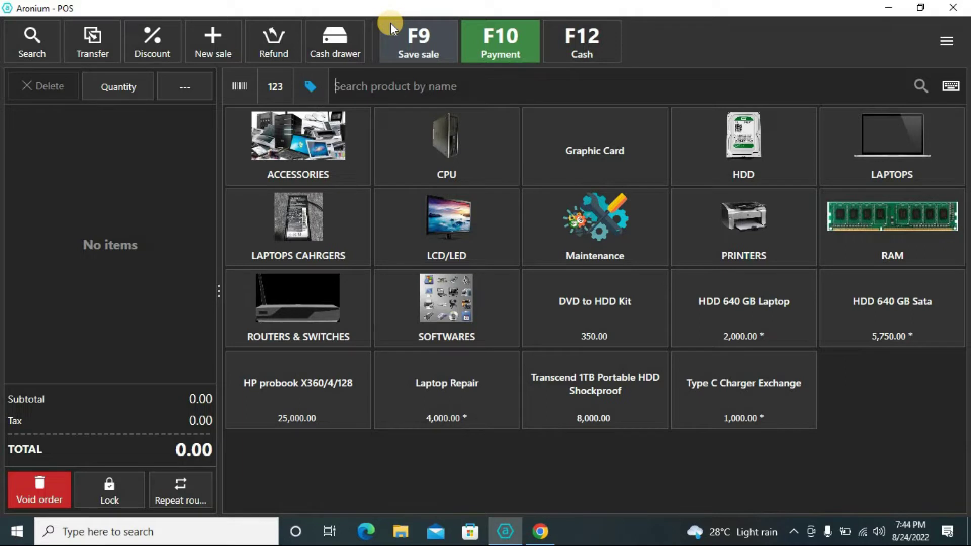
pyautogui.click(940, 59)
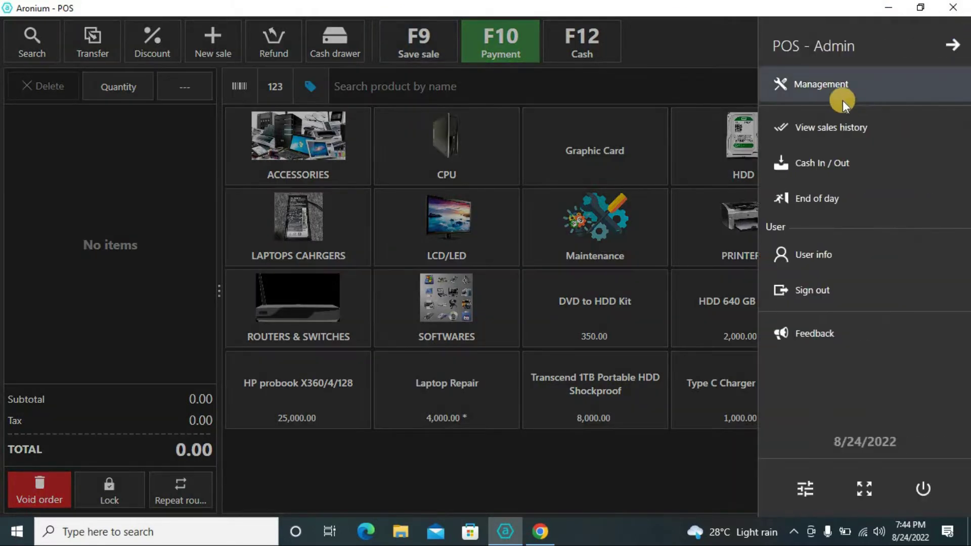
pyautogui.click(841, 94)
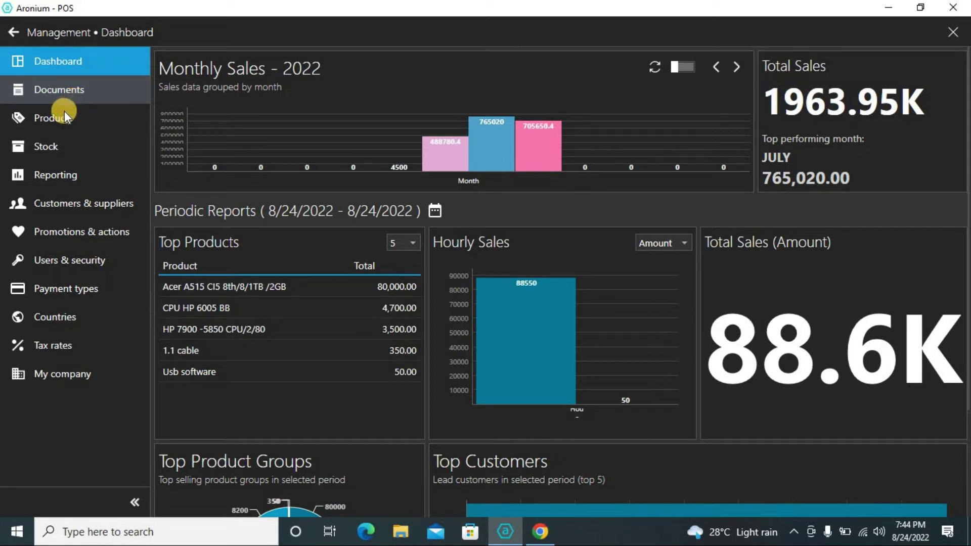
pyautogui.click(60, 118)
pyautogui.click(65, 85)
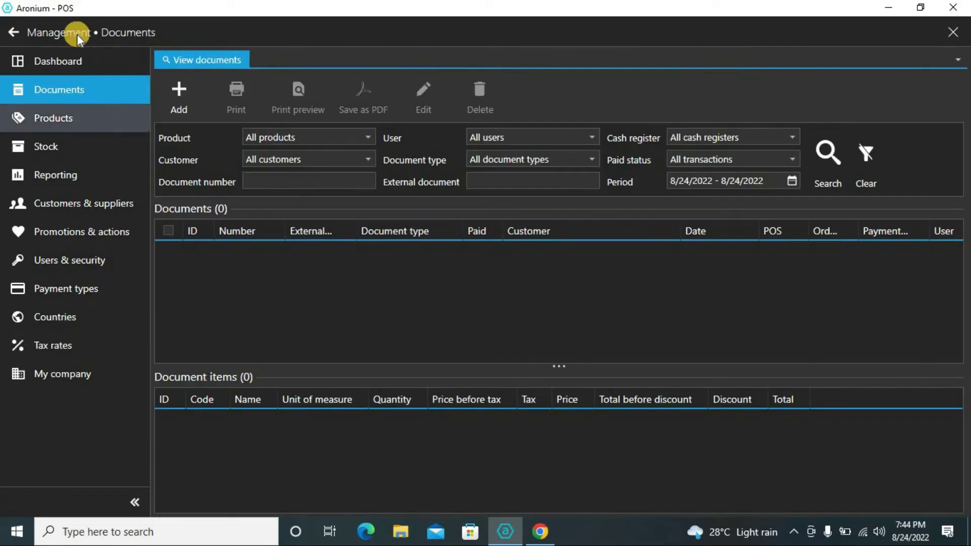
# Step: Set the customer filter and a This year period (1/1/2022–8/24/2022), then search
pyautogui.click(301, 158)
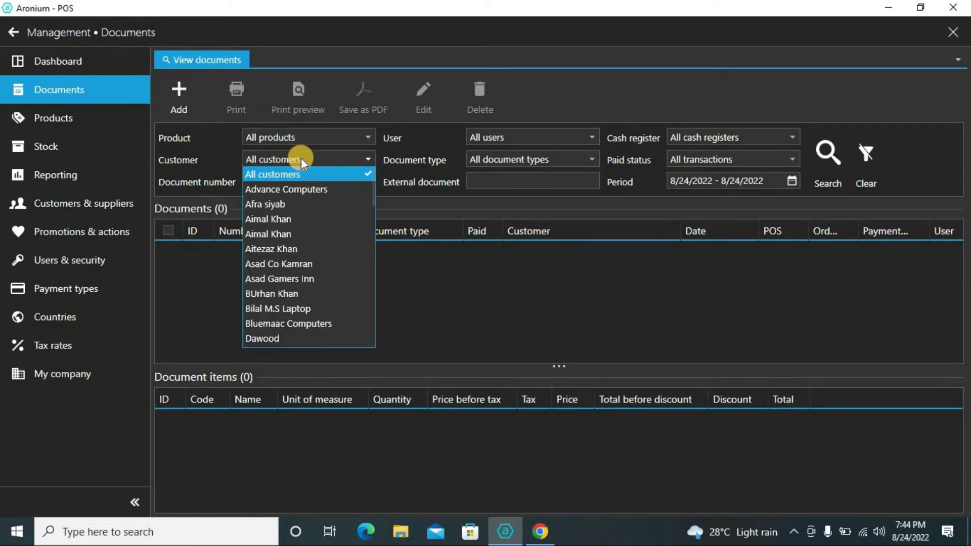
pyautogui.click(346, 168)
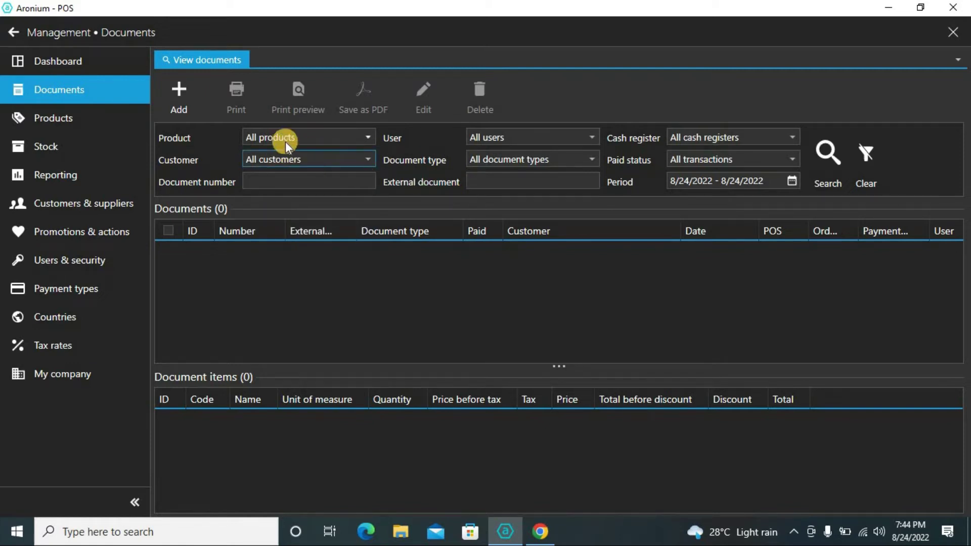
pyautogui.click(321, 182)
pyautogui.scroll(-2, 324, 160)
pyautogui.scroll(-3, 309, 159)
pyautogui.click(738, 177)
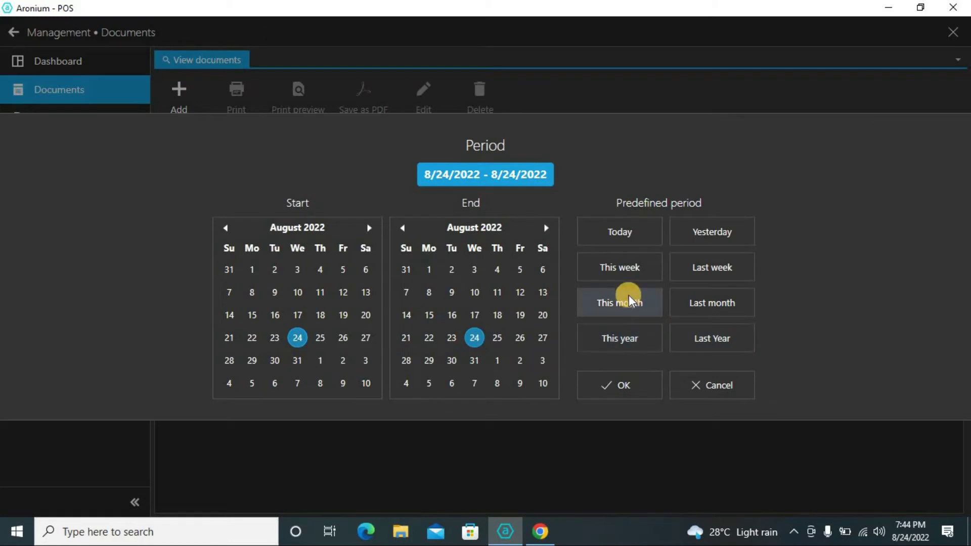
pyautogui.click(624, 339)
pyautogui.click(633, 386)
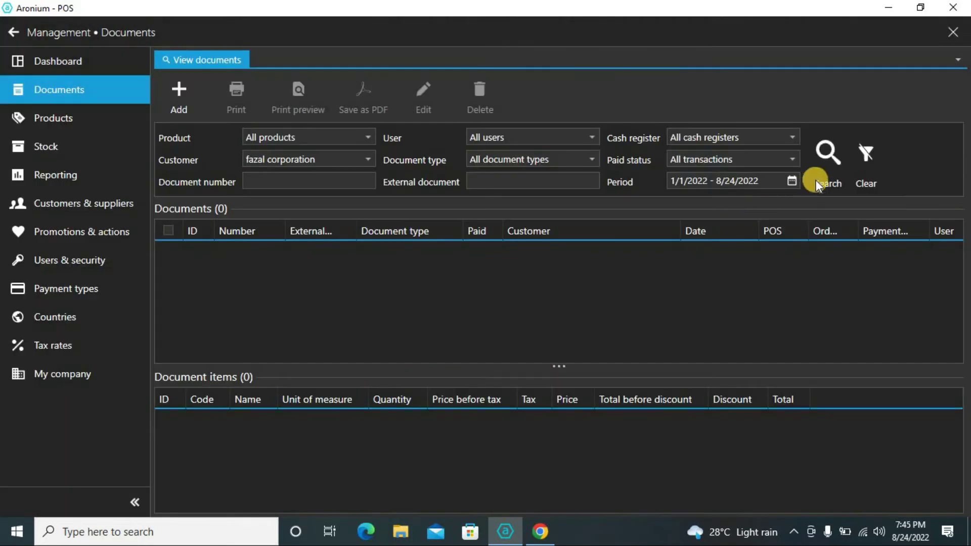
pyautogui.click(816, 172)
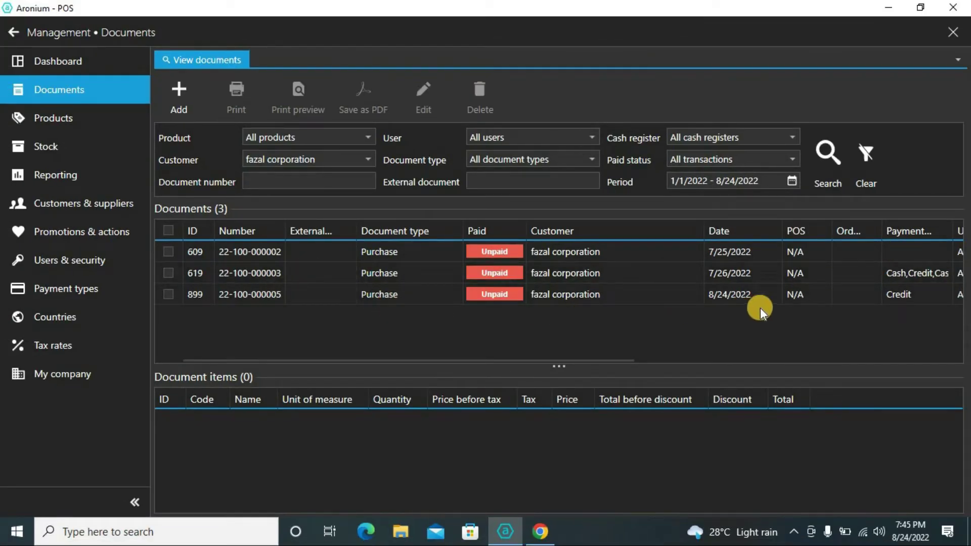
pyautogui.click(462, 294)
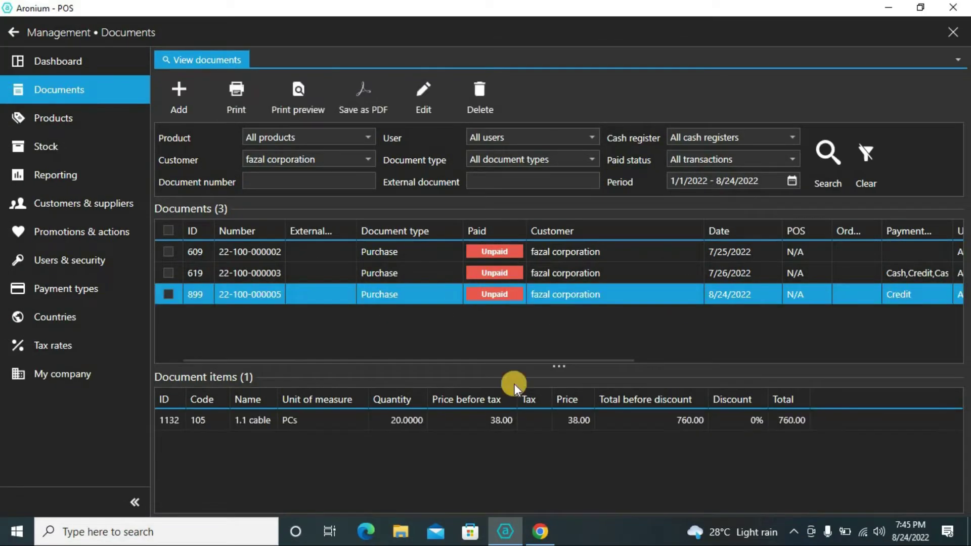
pyautogui.moveTo(528, 359); pyautogui.dragTo(667, 357)
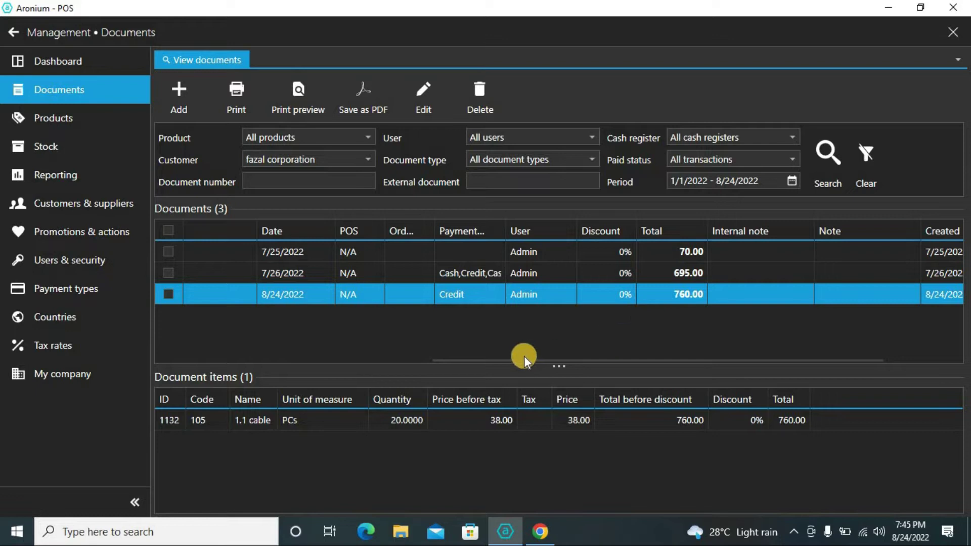
pyautogui.moveTo(525, 355); pyautogui.dragTo(278, 386)
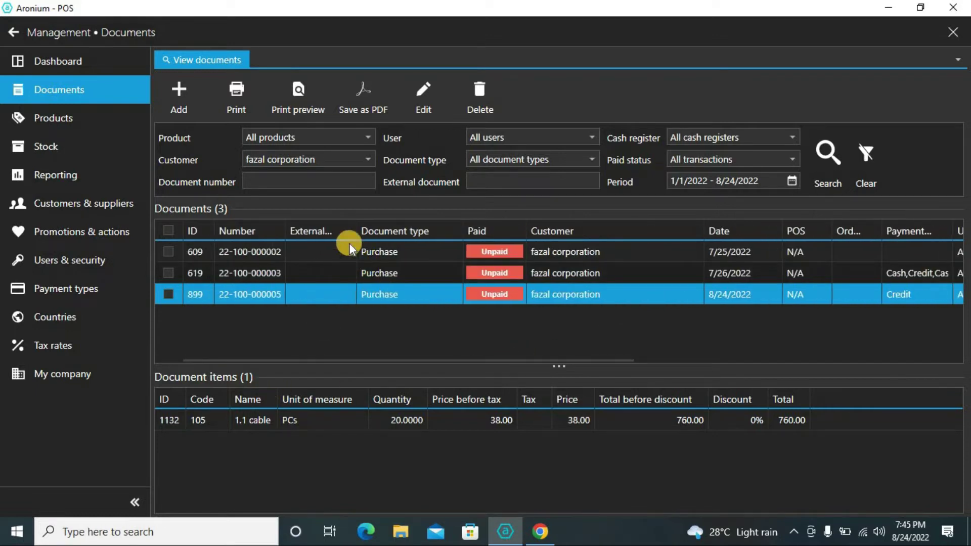
pyautogui.click(421, 99)
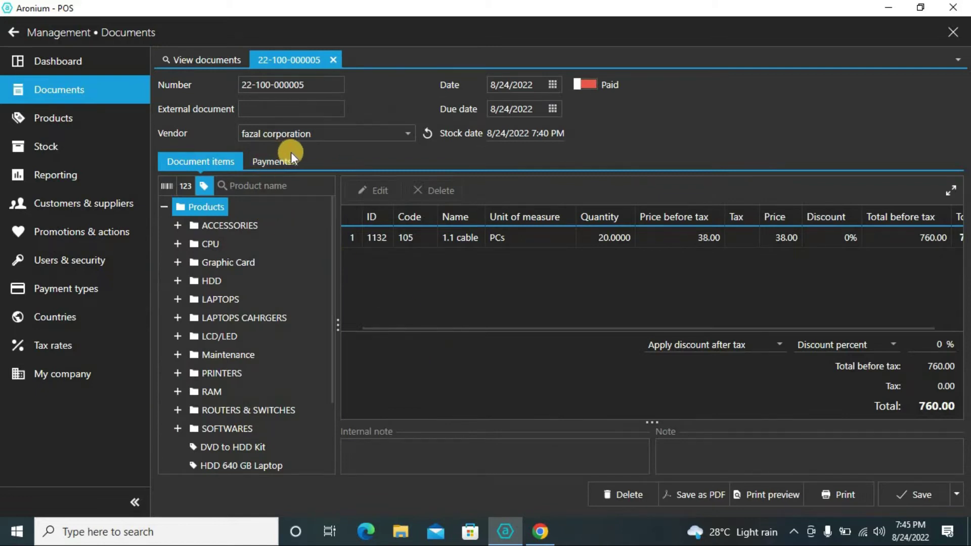
pyautogui.click(275, 164)
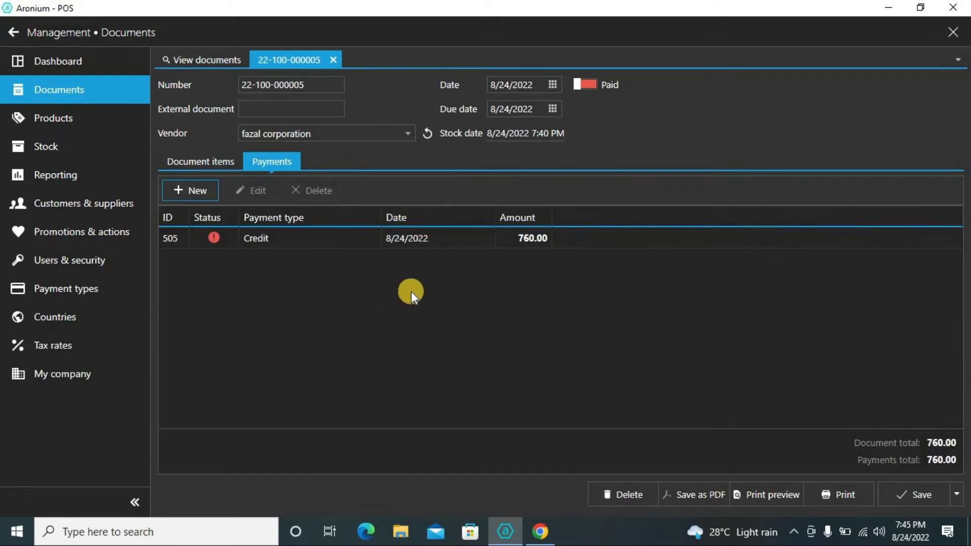
pyautogui.click(203, 191)
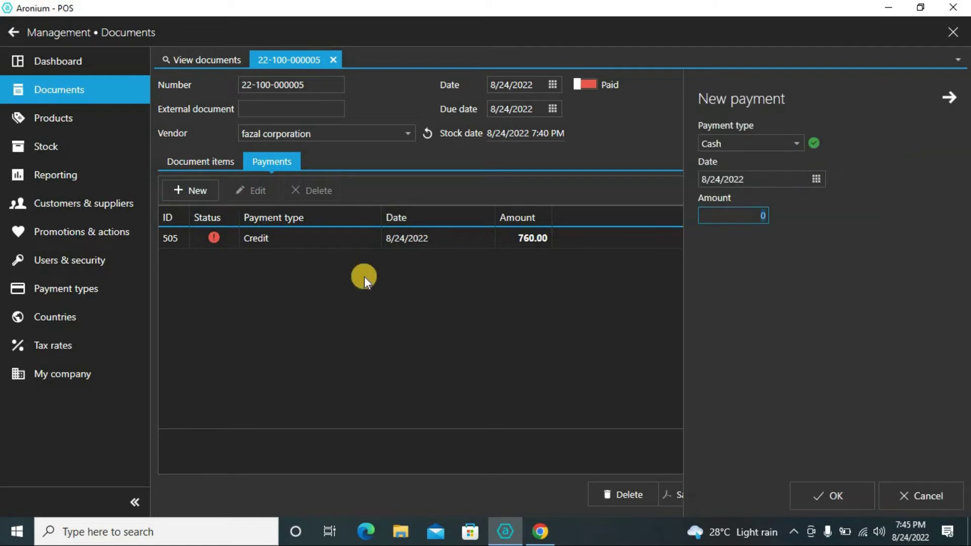
pyautogui.click(754, 143)
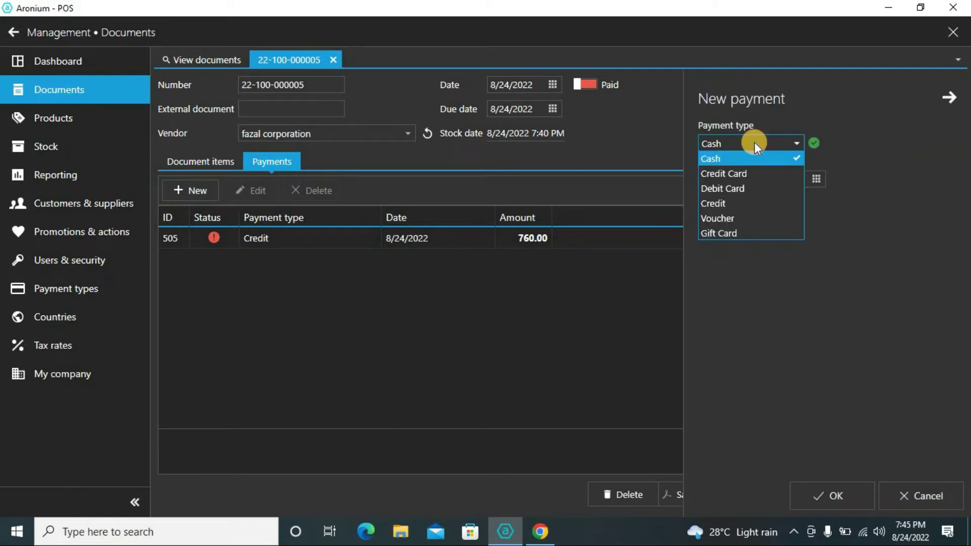
pyautogui.click(732, 154)
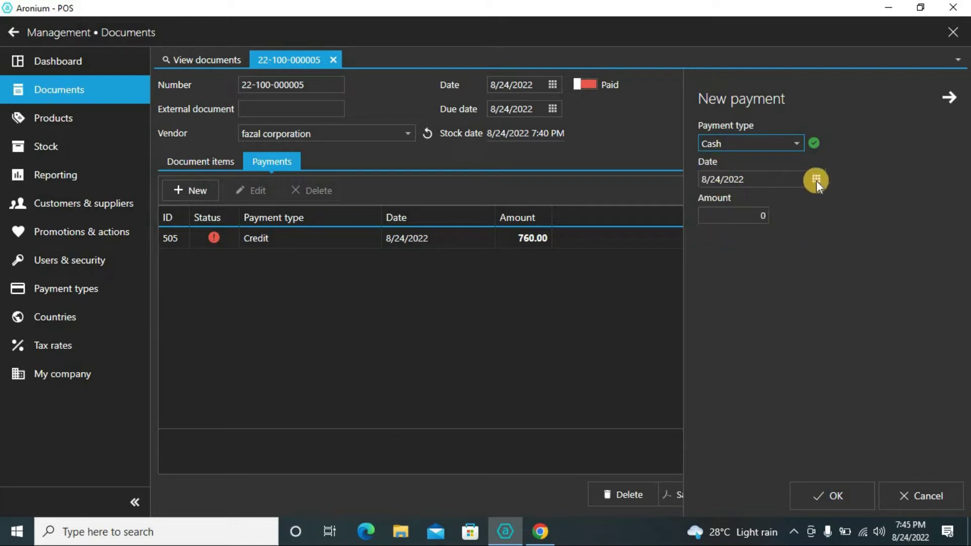
pyautogui.click(740, 226)
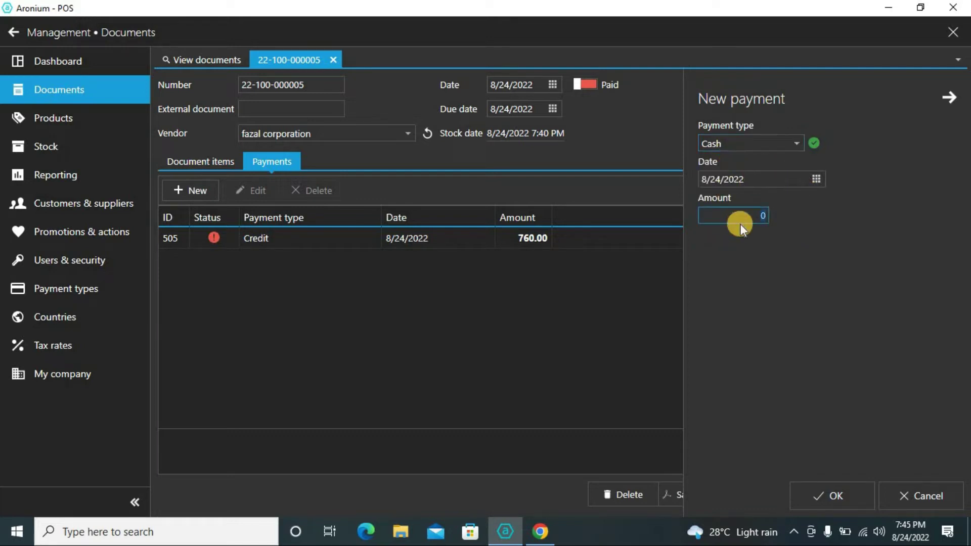
pyautogui.write('150')
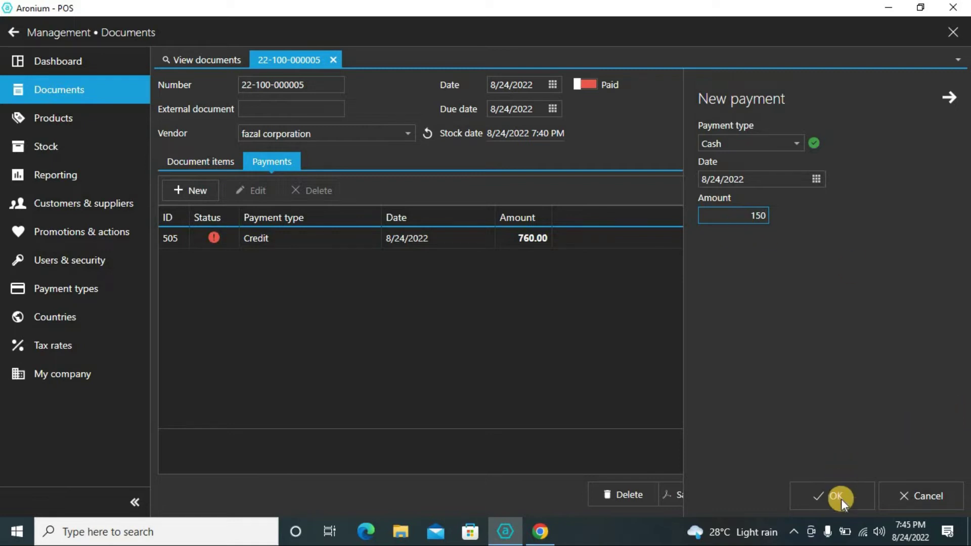
pyautogui.click(826, 493)
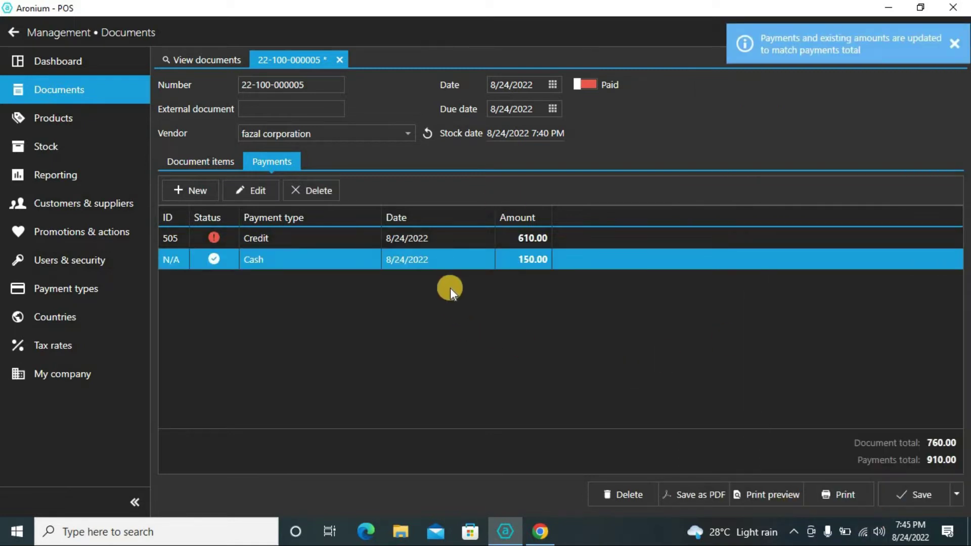
pyautogui.click(911, 492)
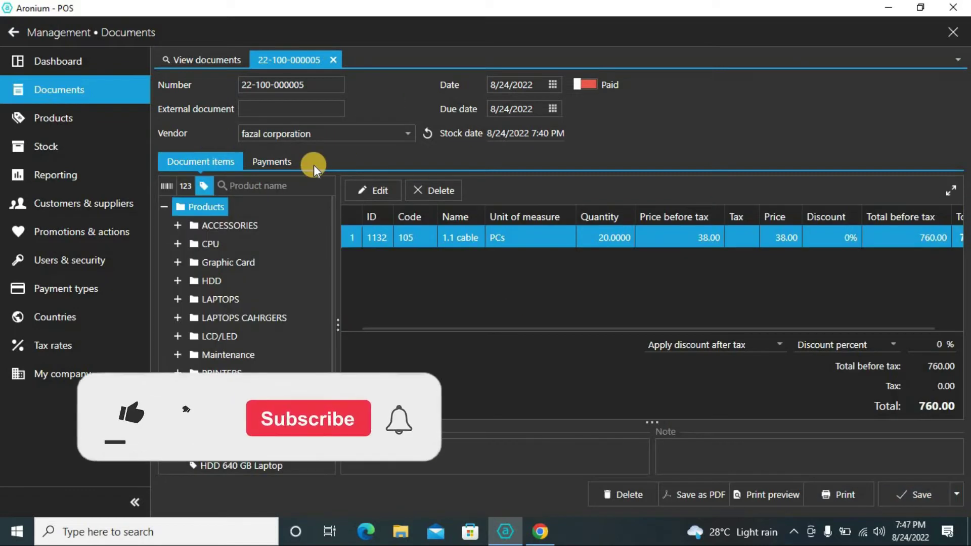
pyautogui.click(279, 161)
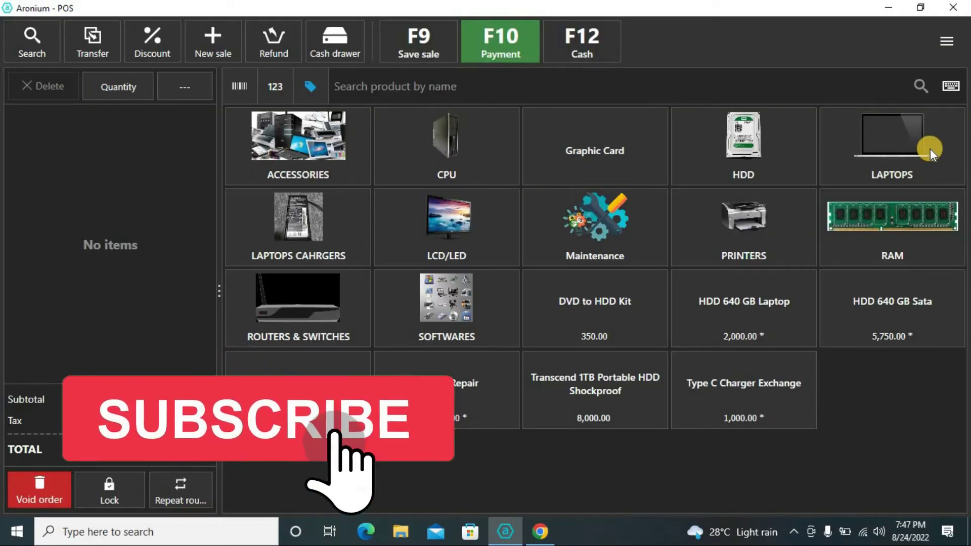
# Step: Return to Management, filter documents to customer abc, and bring up the period chooser
pyautogui.click(952, 42)
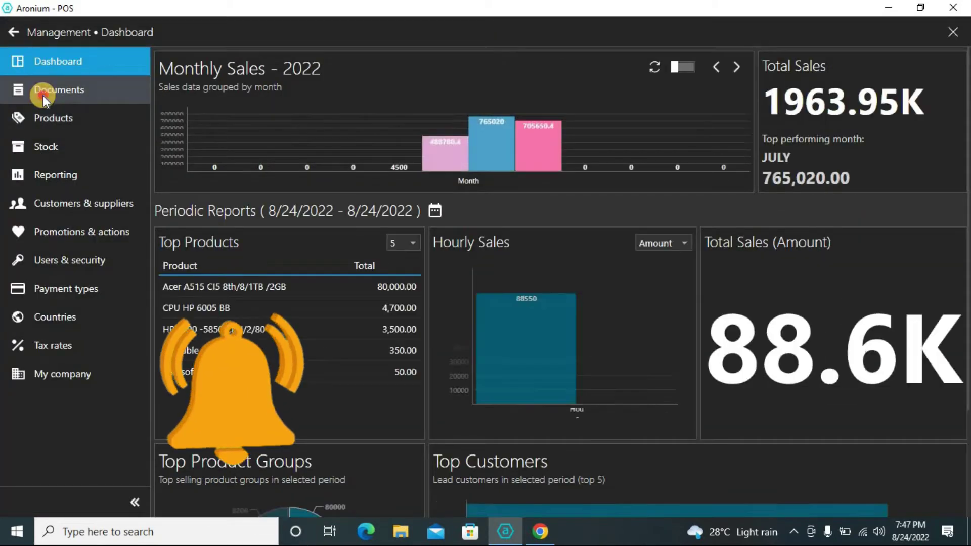
pyautogui.click(40, 91)
pyautogui.click(278, 160)
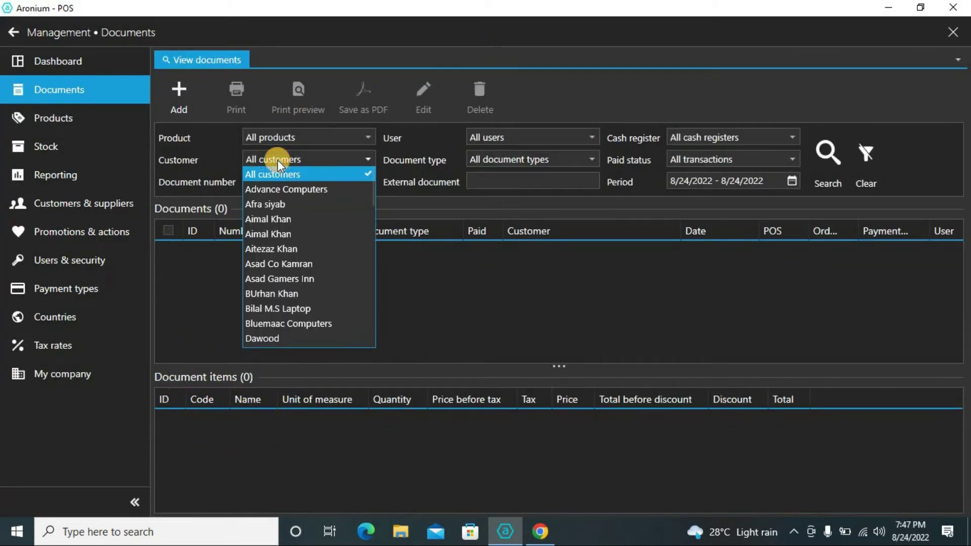
pyautogui.scroll(-5, 271, 203)
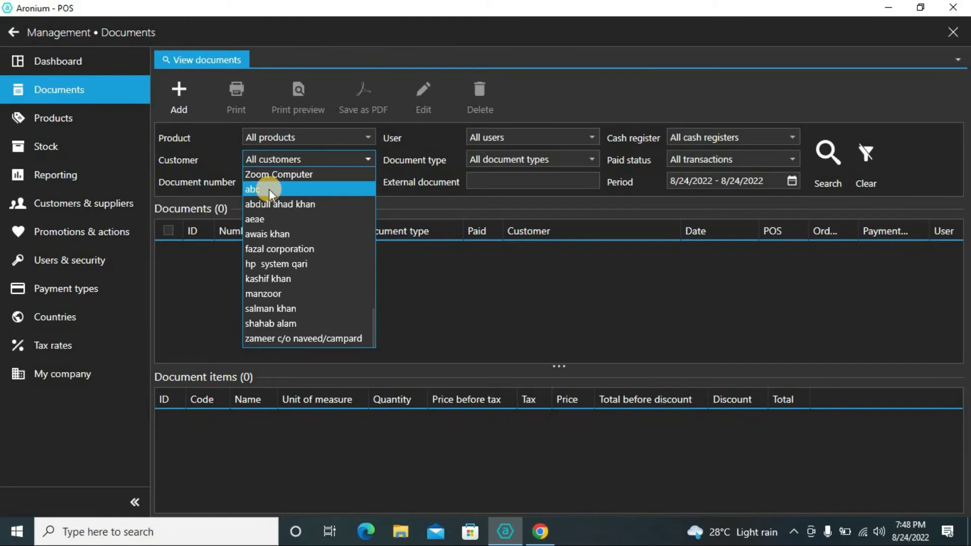
pyautogui.click(269, 203)
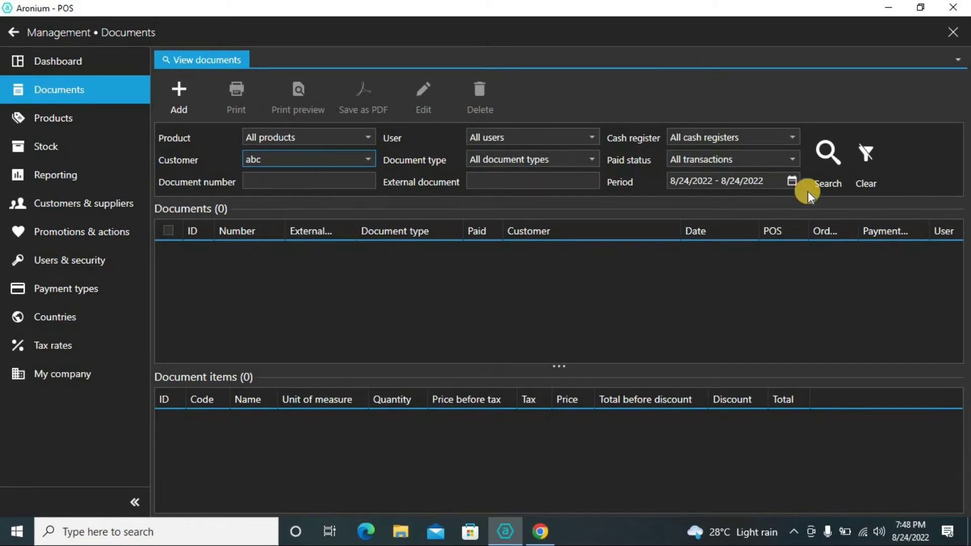
pyautogui.click(774, 177)
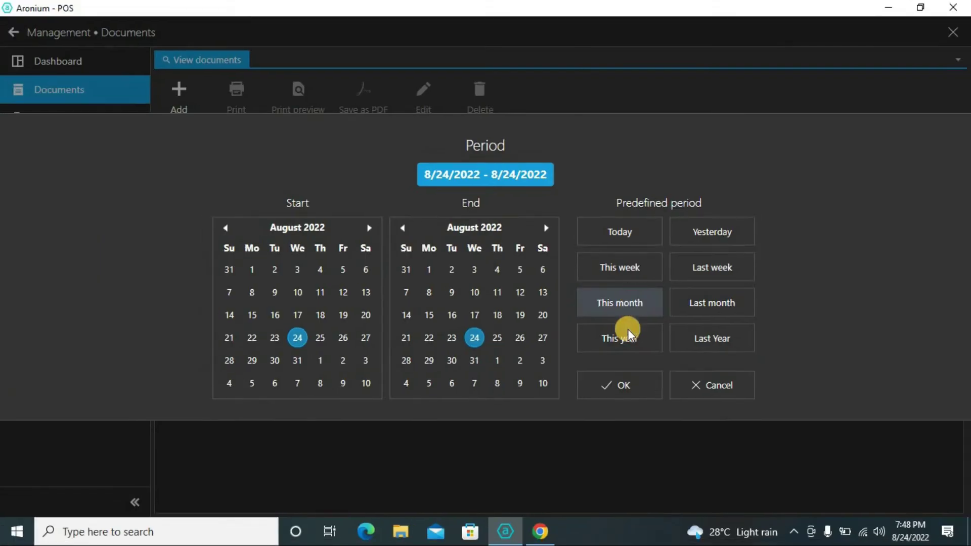
pyautogui.click(625, 306)
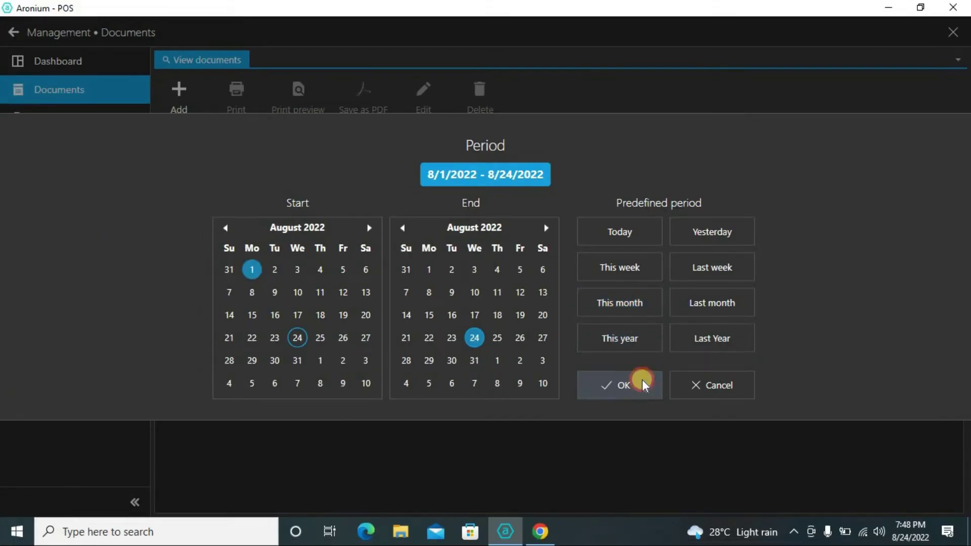
pyautogui.click(639, 383)
pyautogui.click(830, 172)
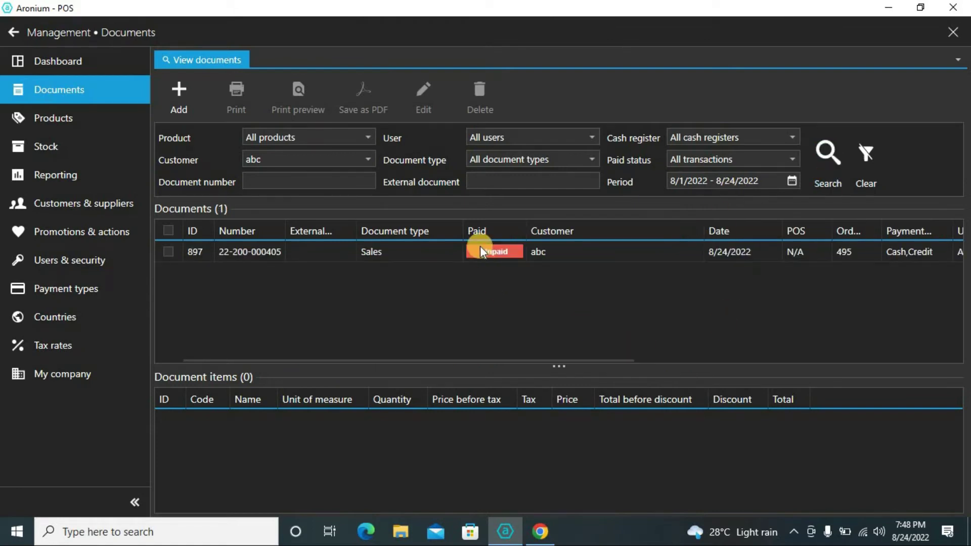
pyautogui.click(555, 257)
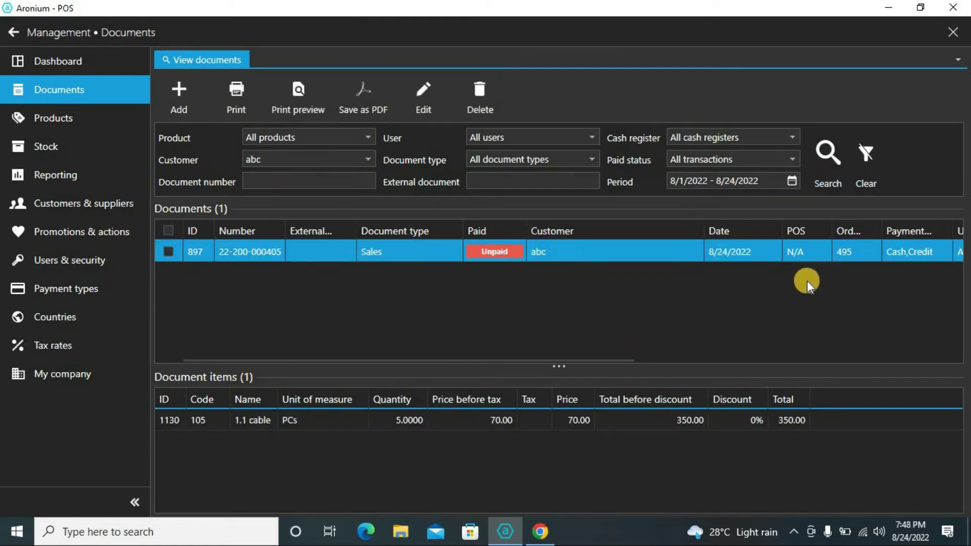
pyautogui.moveTo(606, 357)
pyautogui.mouseDown()
pyautogui.moveTo(904, 351)
pyautogui.moveTo(735, 304)
pyautogui.moveTo(610, 354)
pyautogui.mouseUp()
pyautogui.click(423, 99)
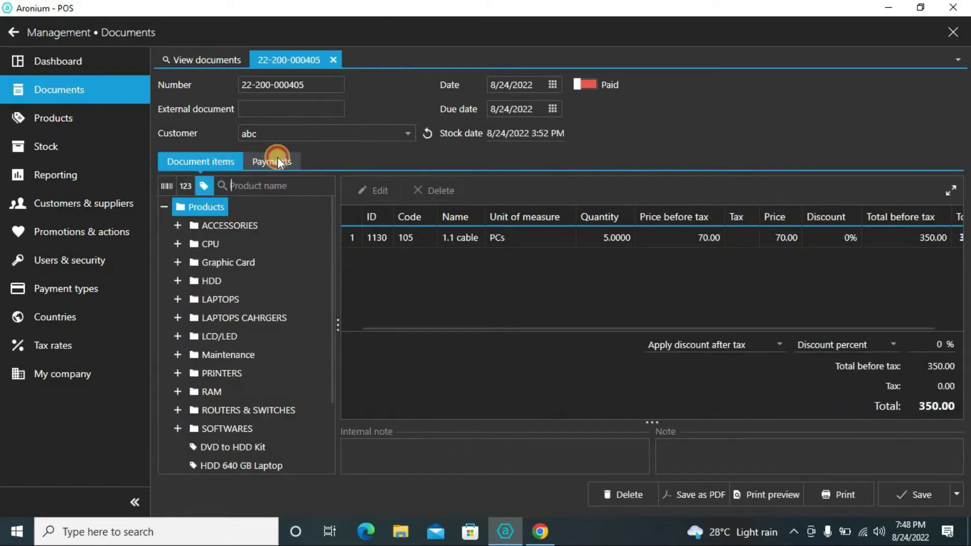
pyautogui.click(276, 161)
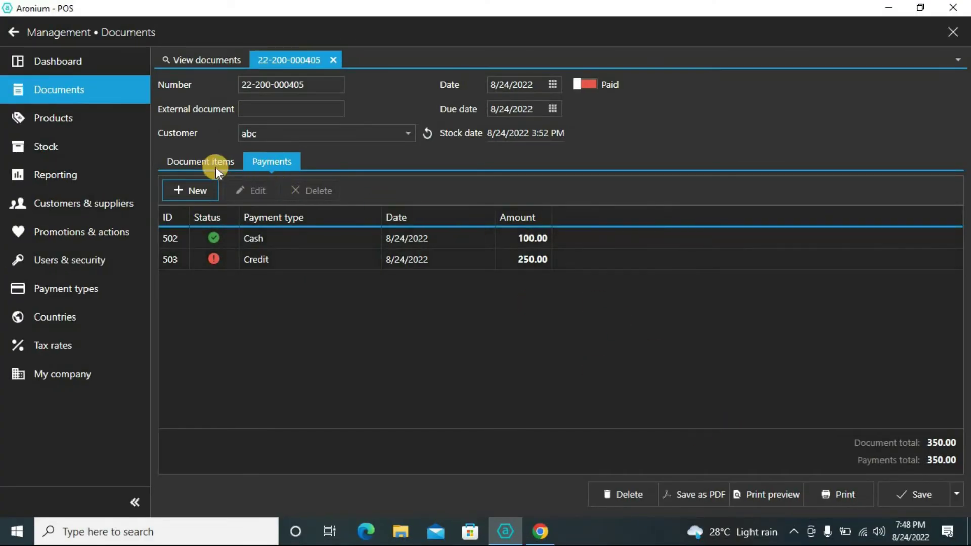
pyautogui.click(190, 192)
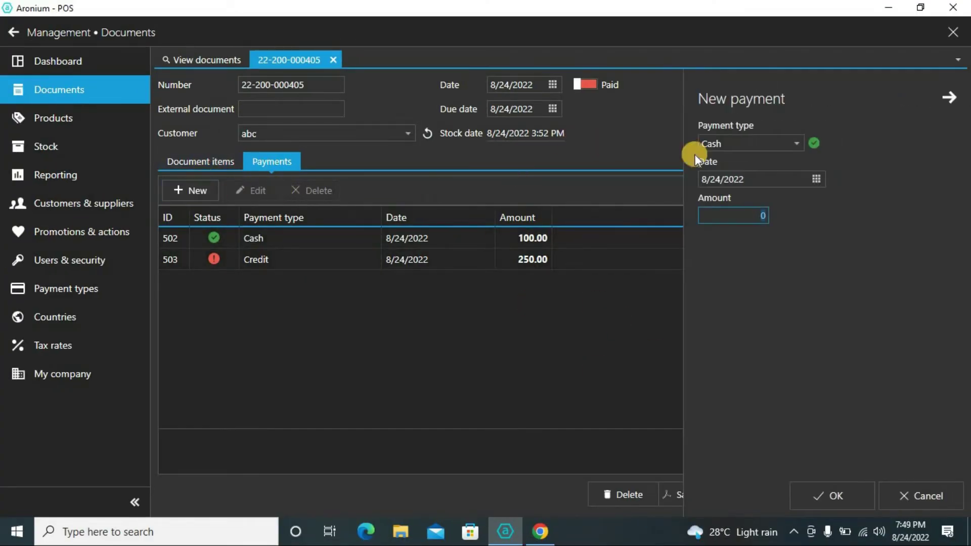
pyautogui.click(770, 143)
pyautogui.click(770, 144)
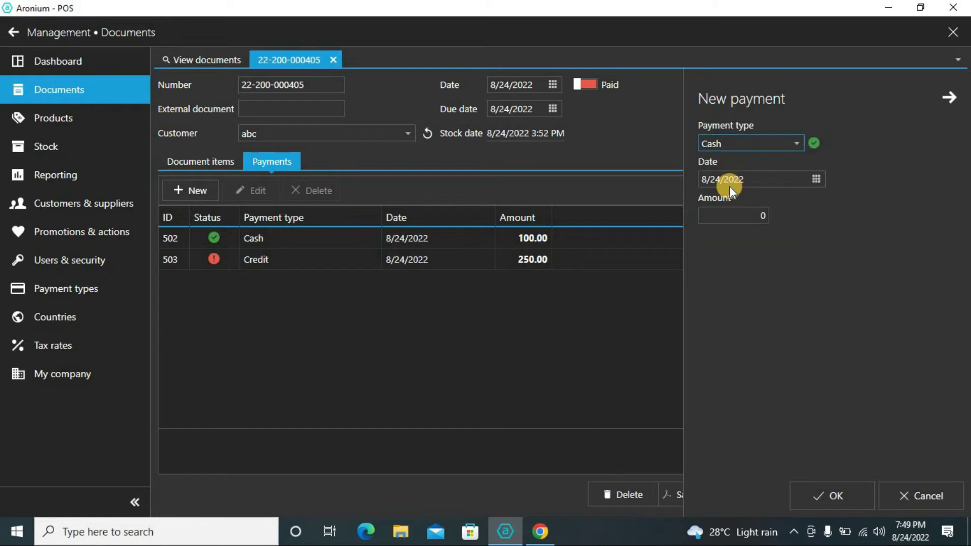
pyautogui.click(726, 213)
pyautogui.write('100')
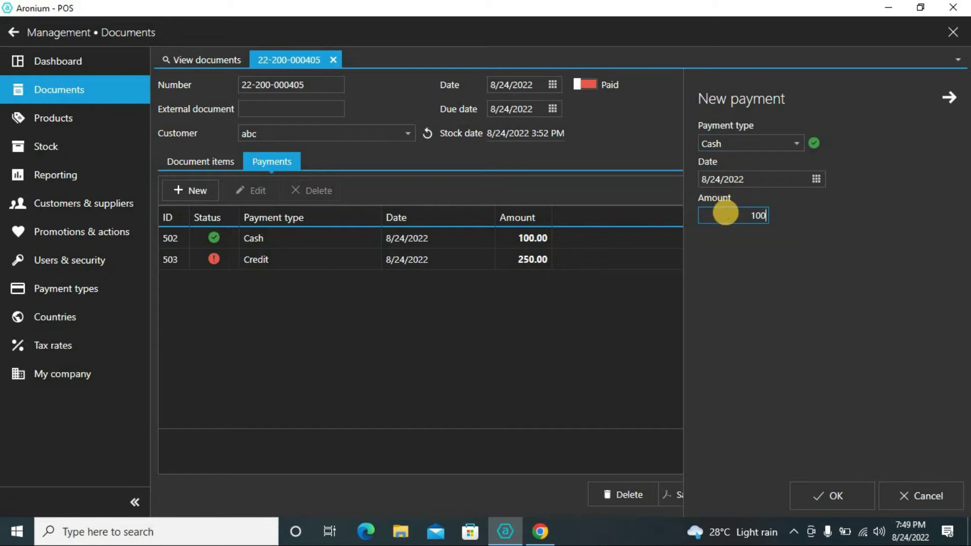
pyautogui.click(841, 496)
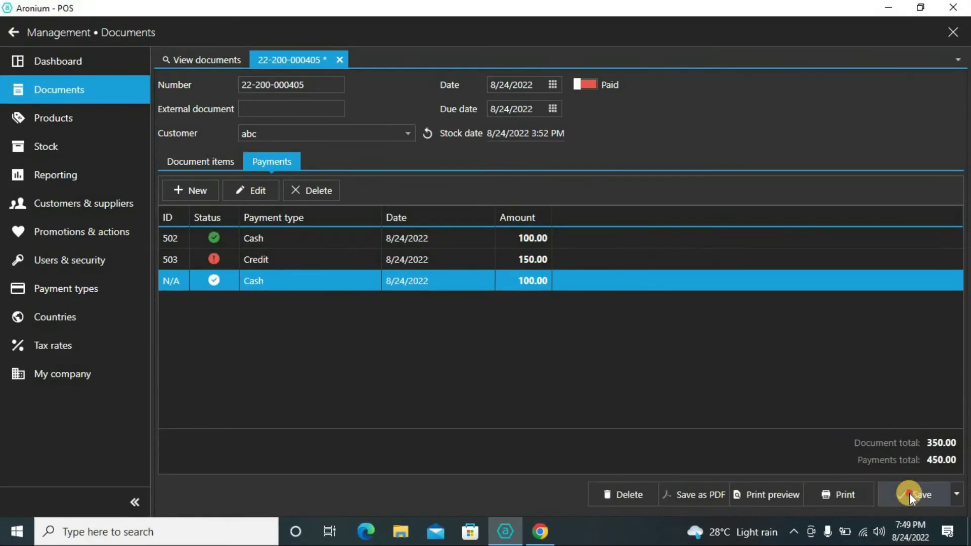
pyautogui.click(909, 493)
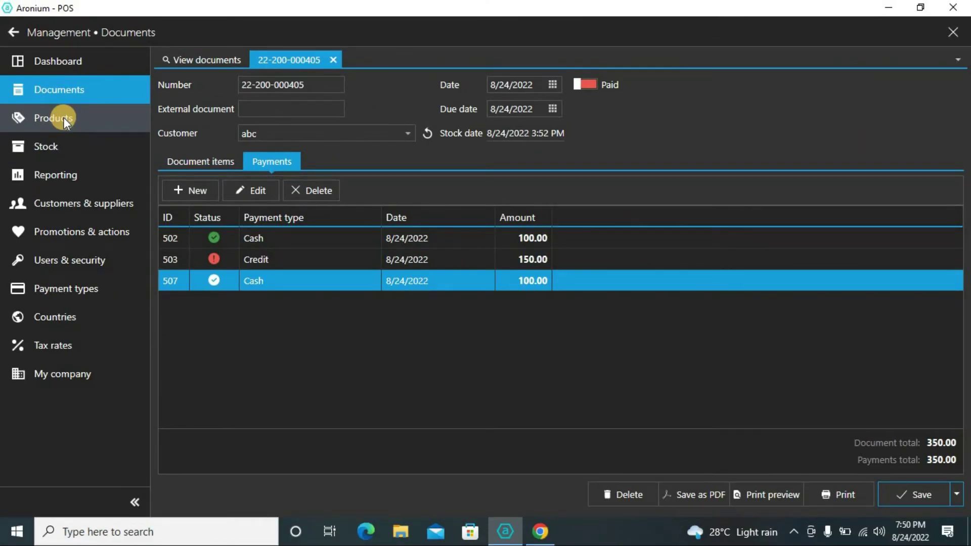
# Step: Start a new product on the Products page, prefilled with code 389
pyautogui.click(62, 123)
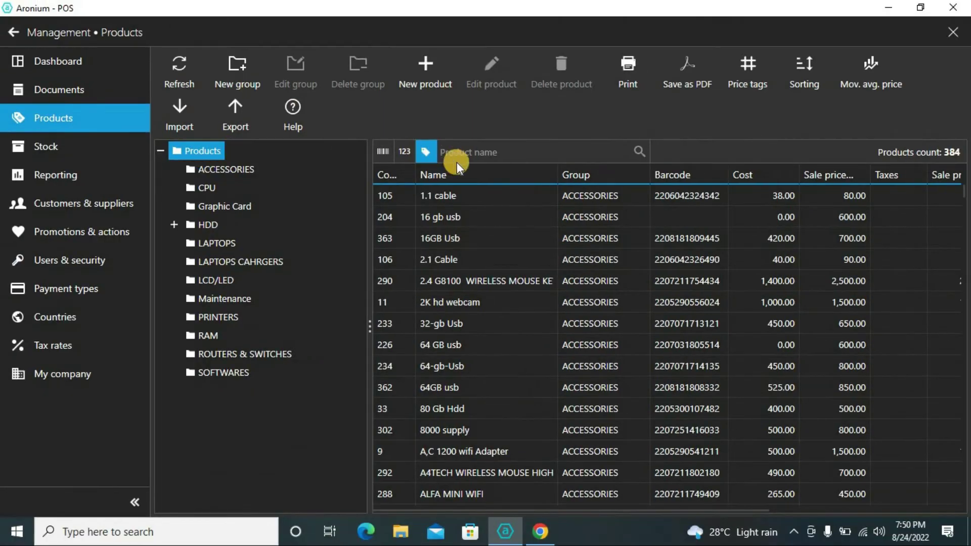
pyautogui.click(427, 79)
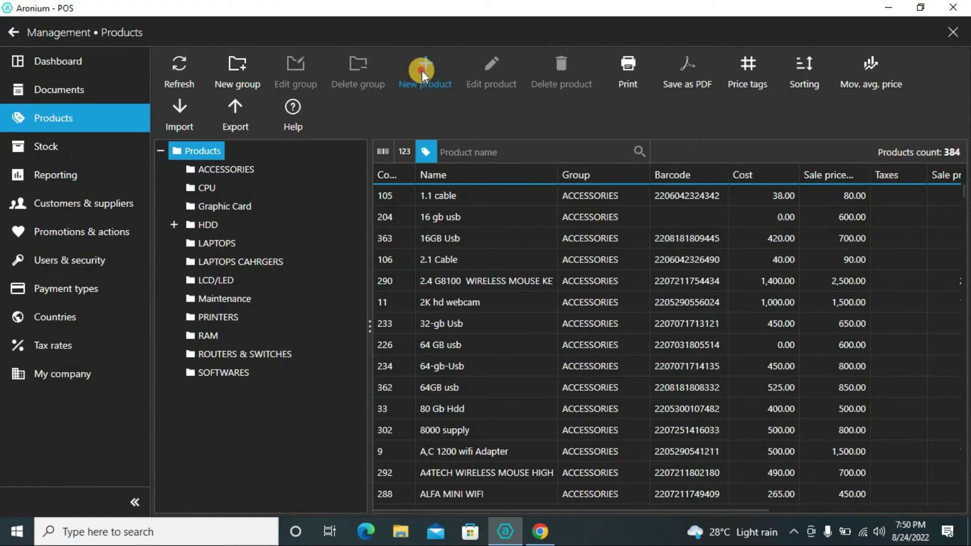
pyautogui.click(421, 70)
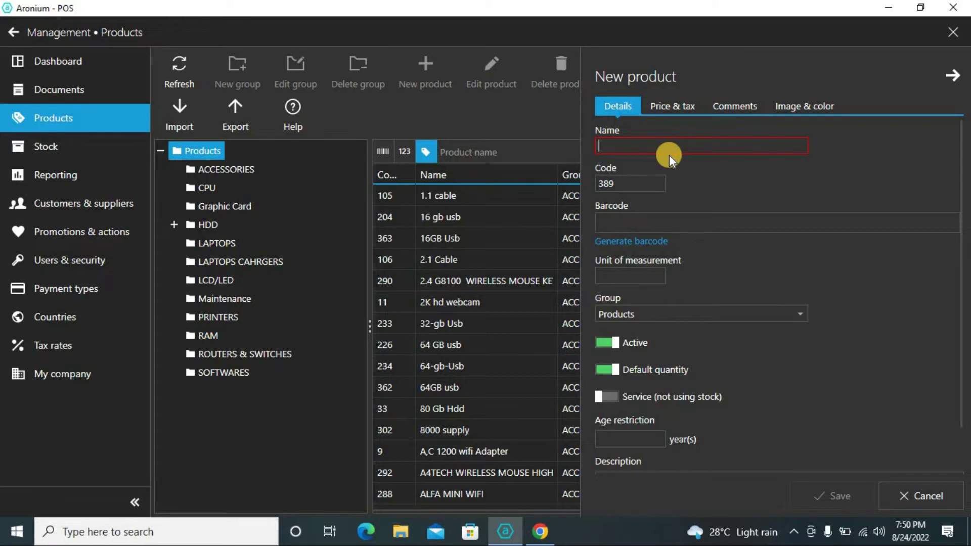
# Step: Name the product 'test product' and generate a barcode for it
pyautogui.write('test produ')
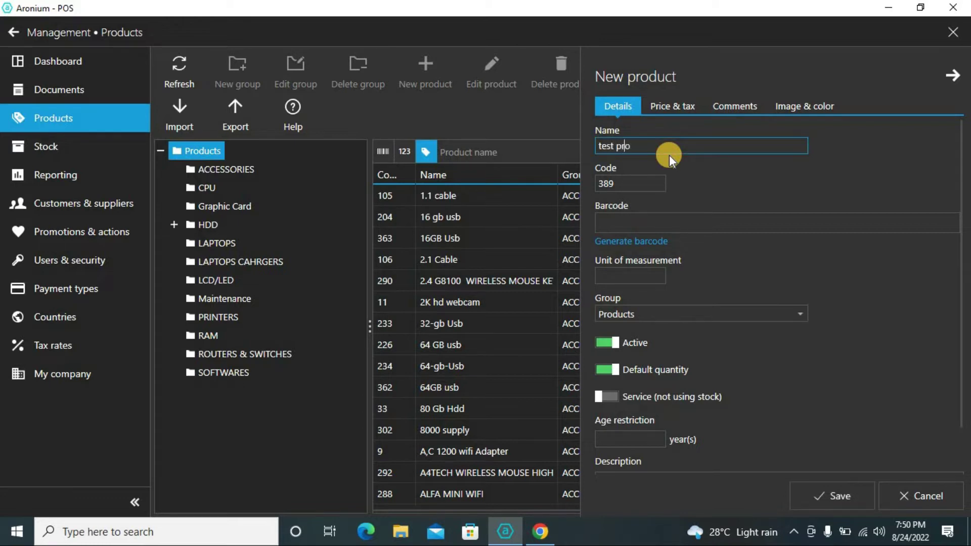
pyautogui.write('ct')
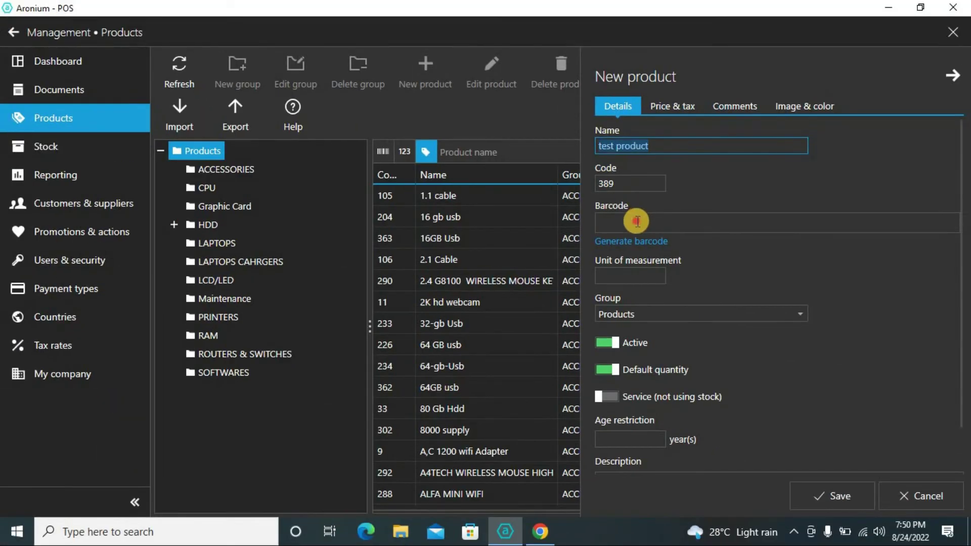
pyautogui.click(631, 265)
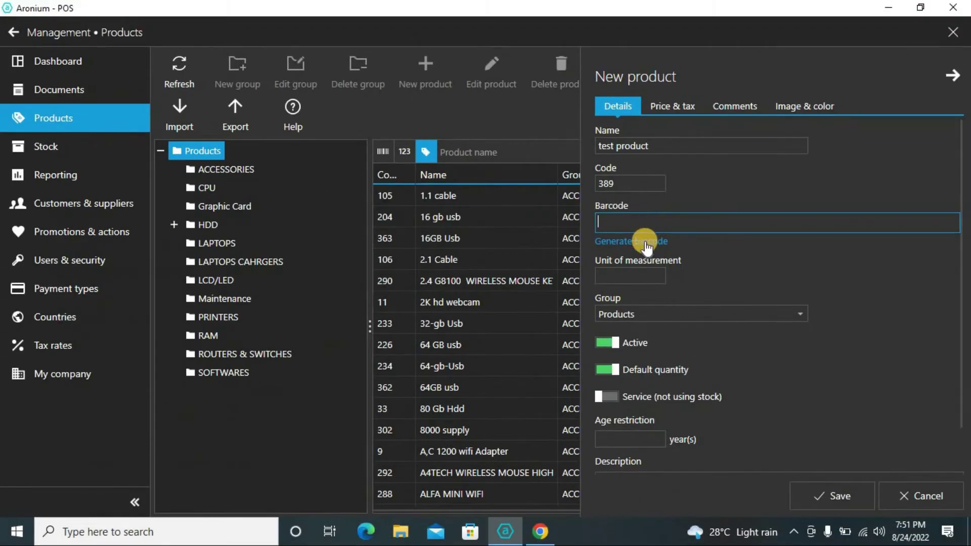
pyautogui.click(647, 242)
pyautogui.click(646, 242)
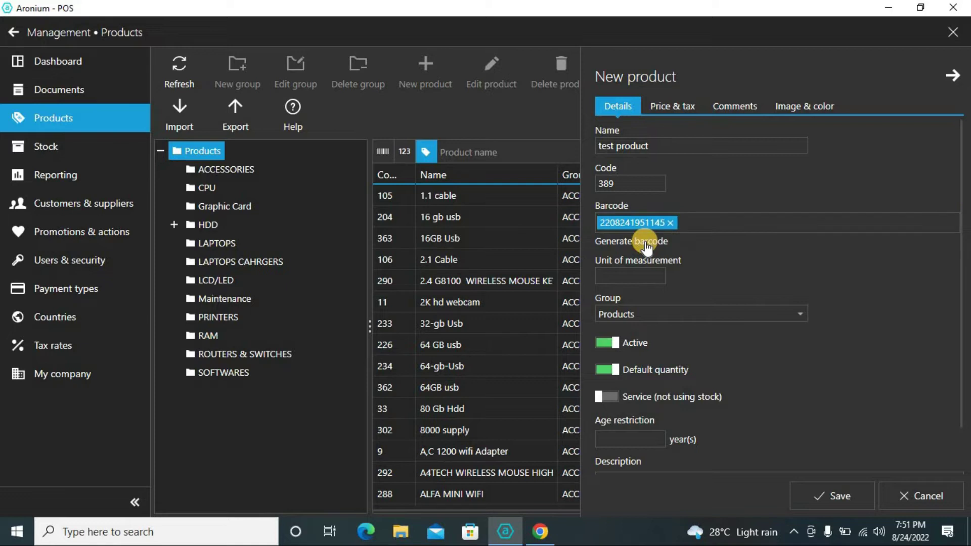
# Step: Set the unit of measurement to PCs and the group to Products/CPU
pyautogui.click(630, 276)
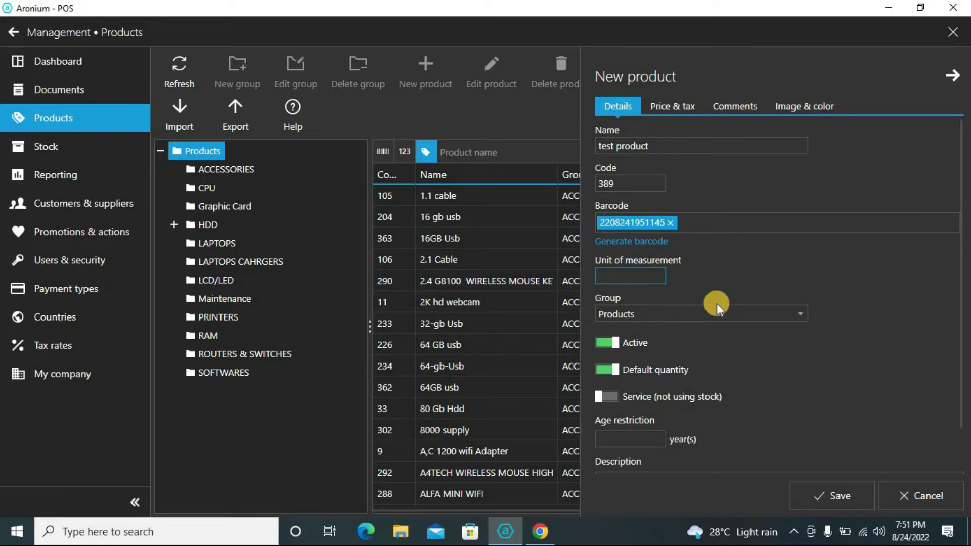
pyautogui.write('PCs')
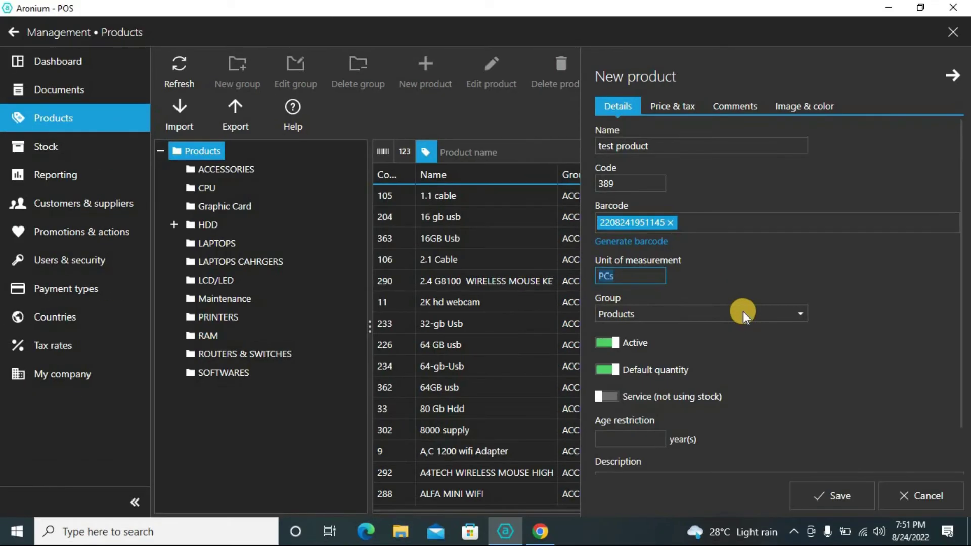
pyautogui.click(741, 311)
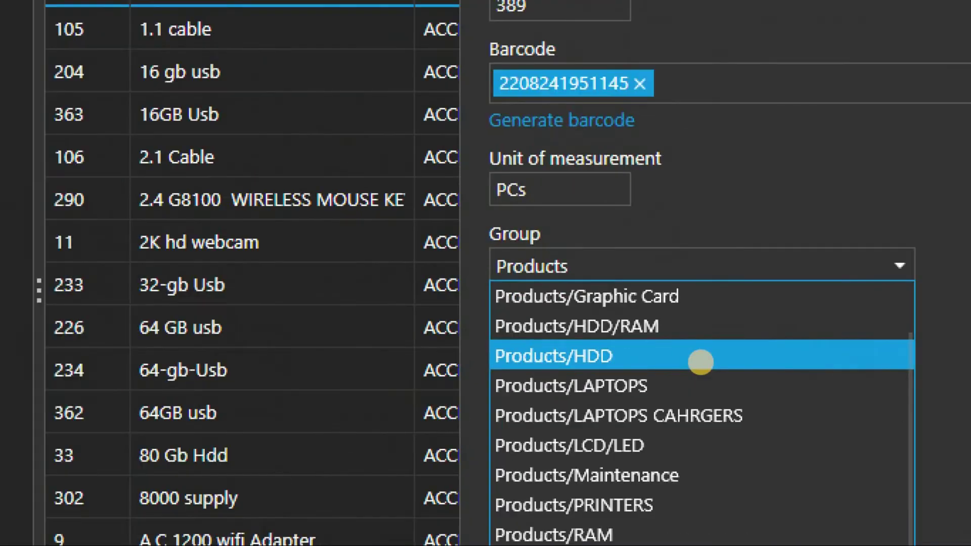
pyautogui.click(633, 316)
pyautogui.click(633, 316)
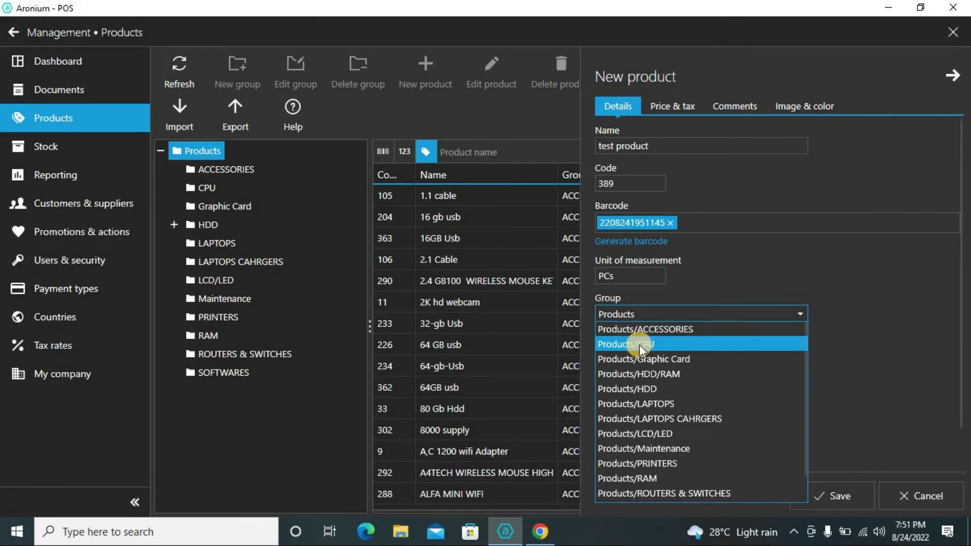
pyautogui.click(639, 344)
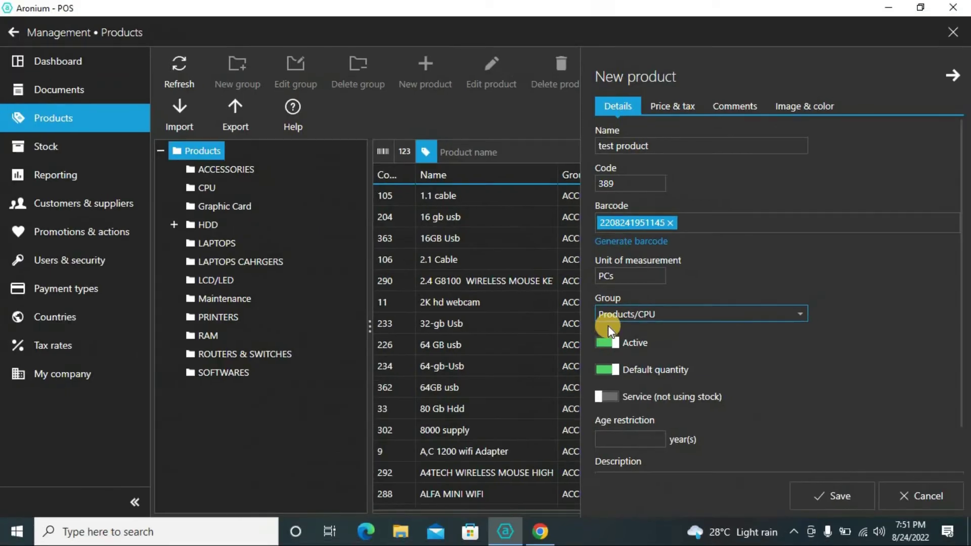
# Step: Enable Service (not using stock) on the new product, leaving Age restriction blank
pyautogui.click(609, 343)
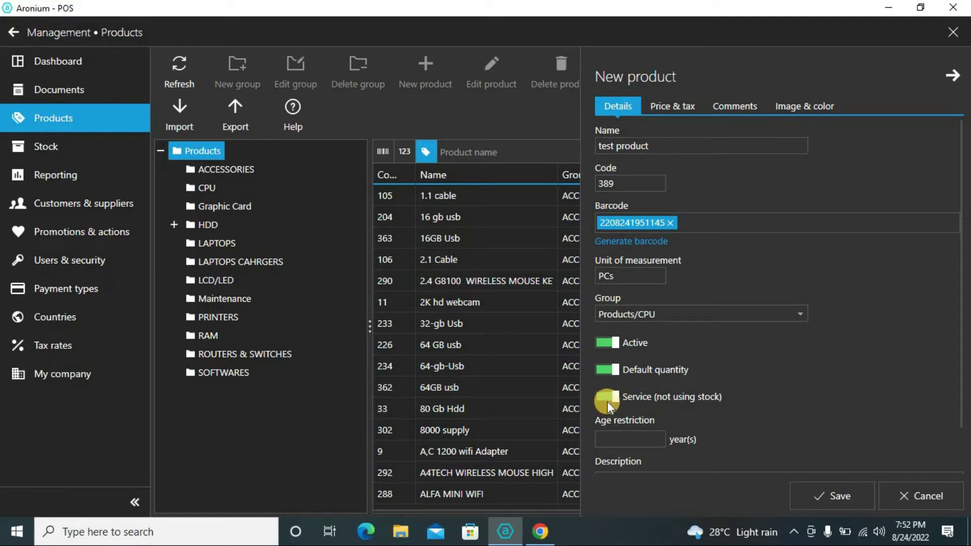
pyautogui.scroll(-1, 631, 416)
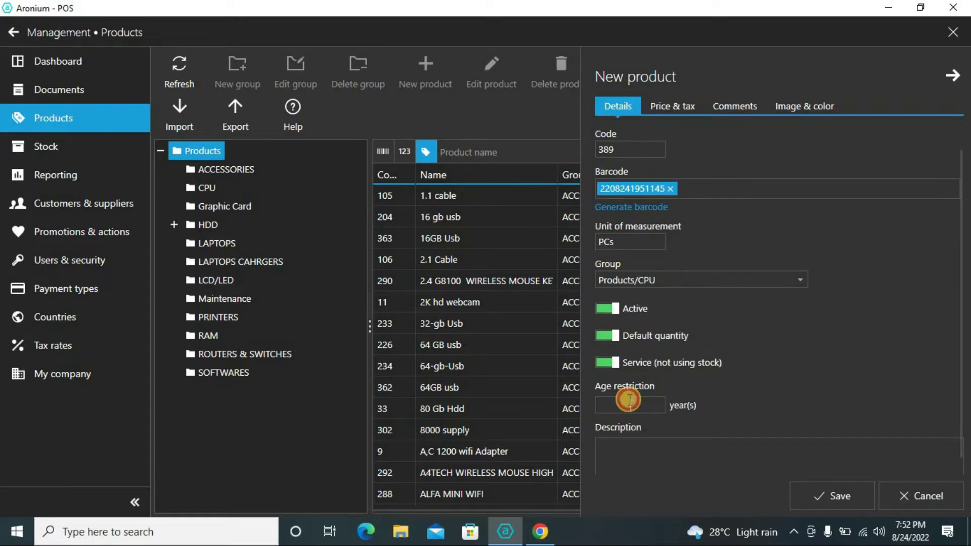
pyautogui.click(630, 400)
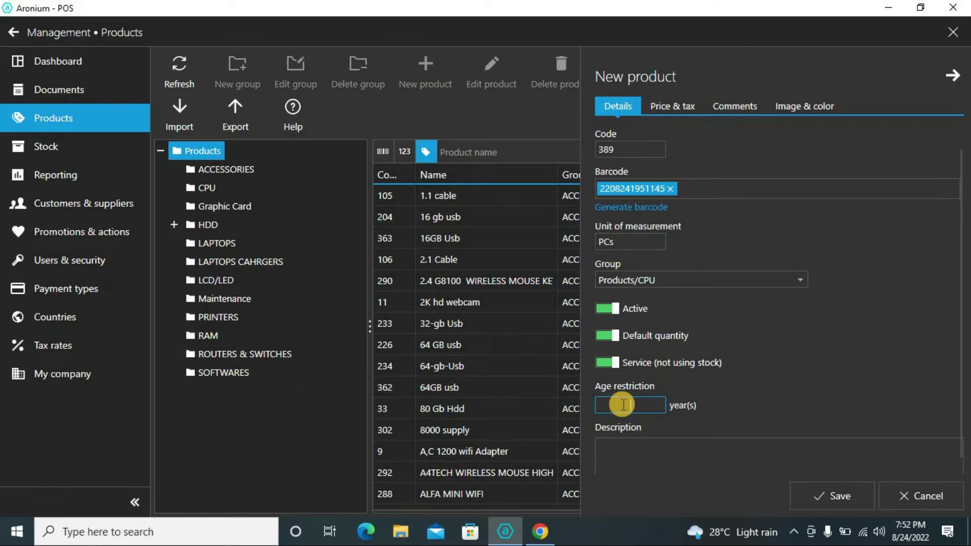
pyautogui.write('18')
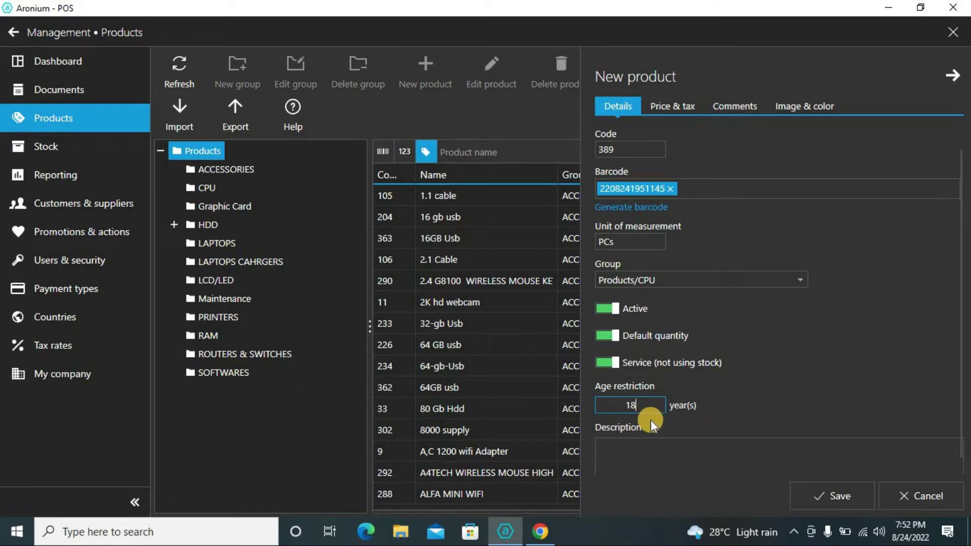
pyautogui.click(657, 459)
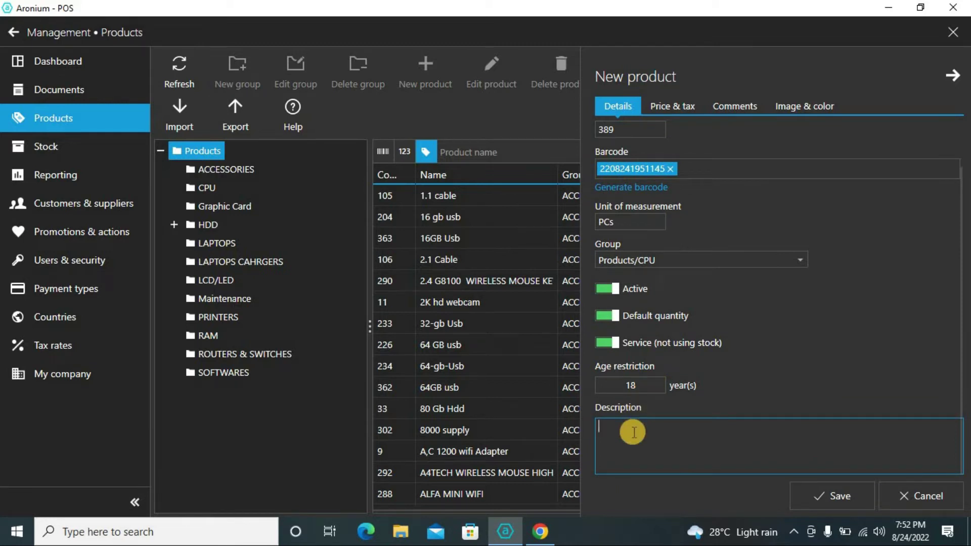
pyautogui.click(633, 433)
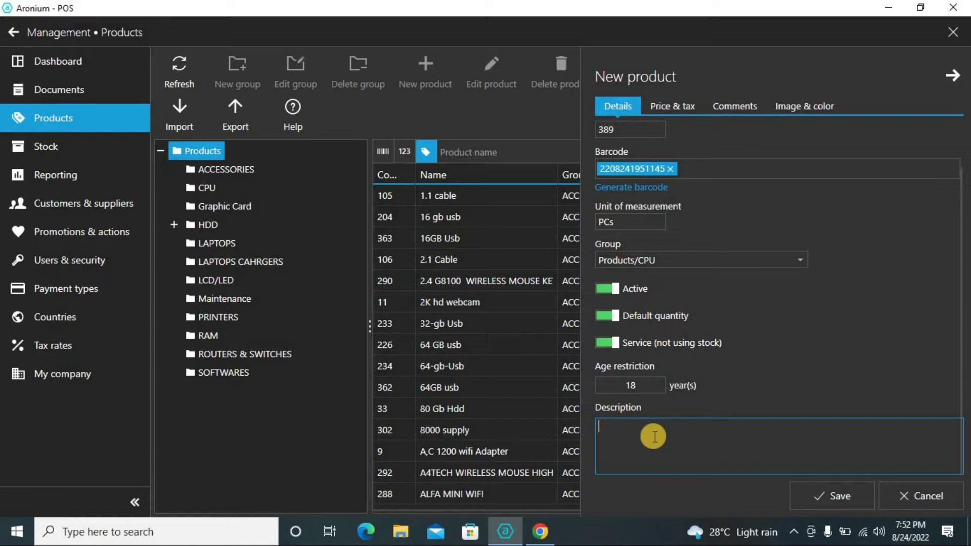
pyautogui.click(637, 386)
pyautogui.press('BackSpace')
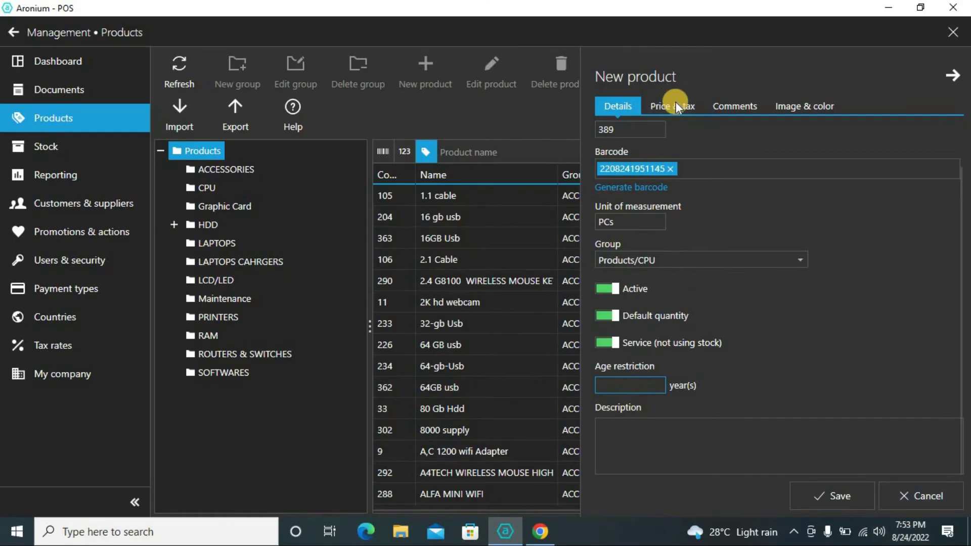
# Step: Price the new product at cost 50 and sale price 80, giving 60% markup
pyautogui.click(686, 106)
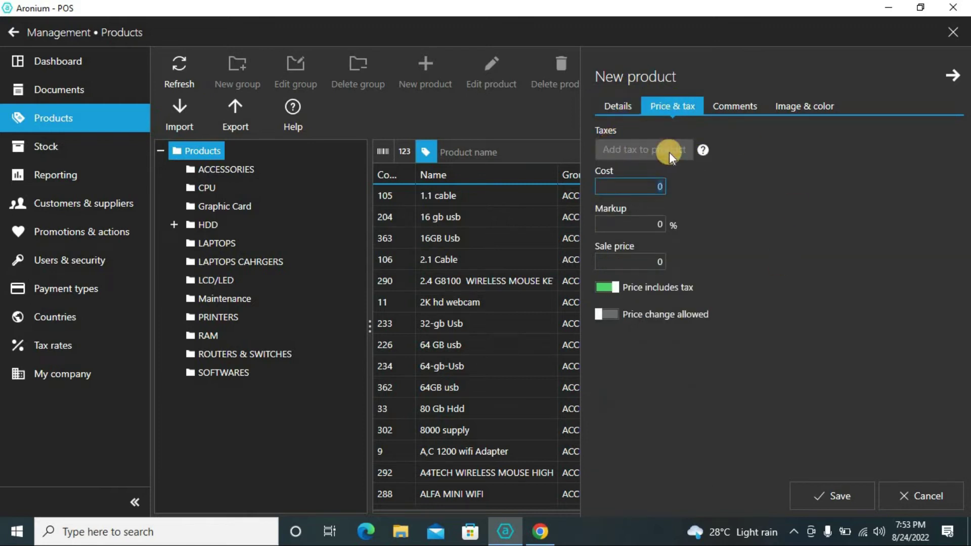
pyautogui.click(623, 149)
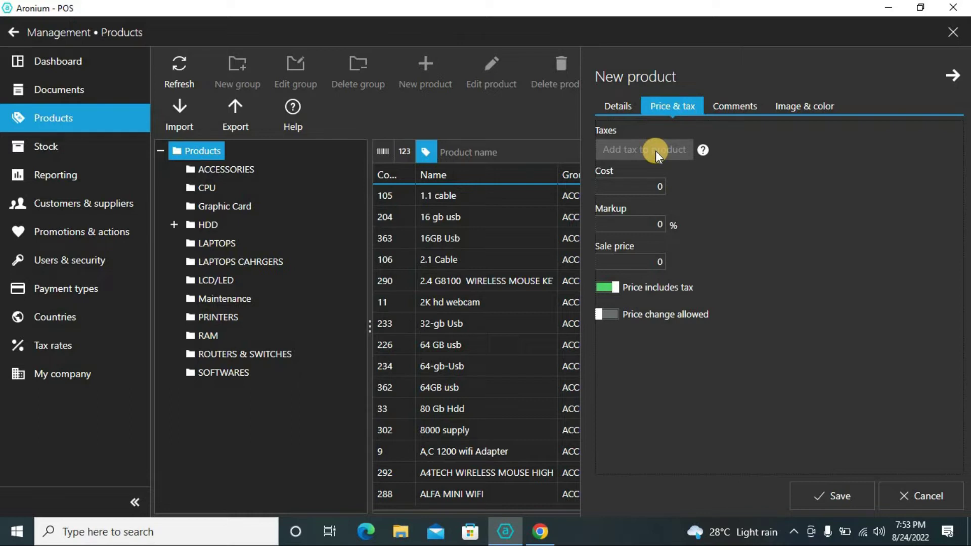
pyautogui.click(658, 185)
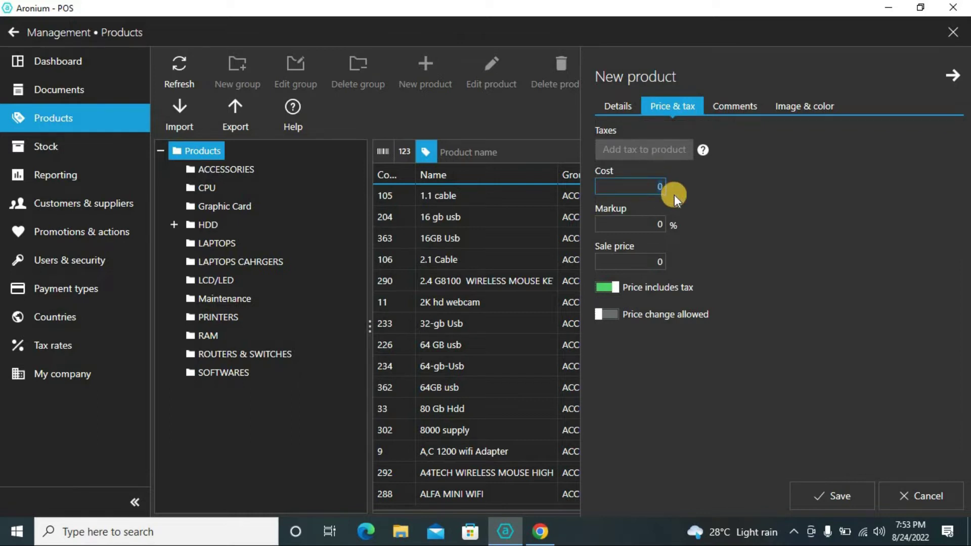
pyautogui.write('50')
pyautogui.click(645, 267)
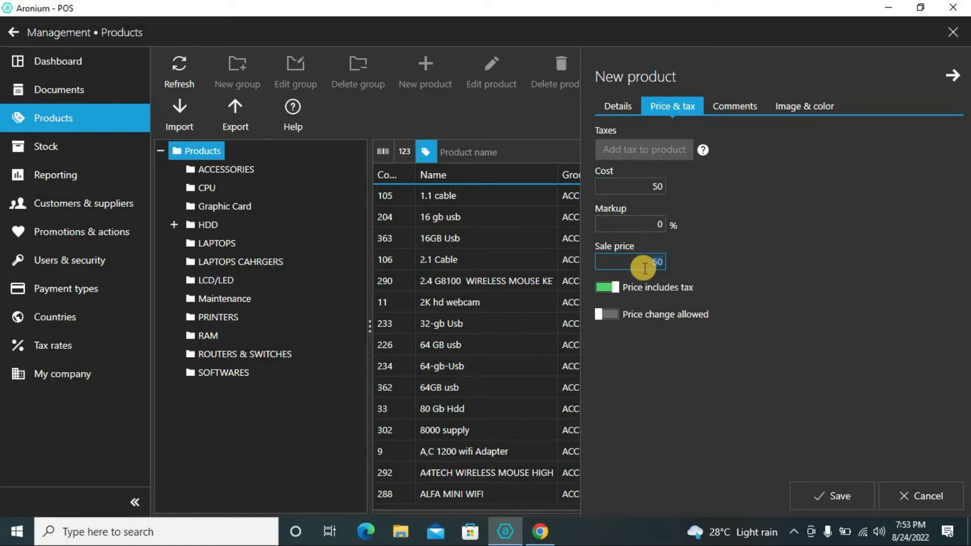
pyautogui.write('80')
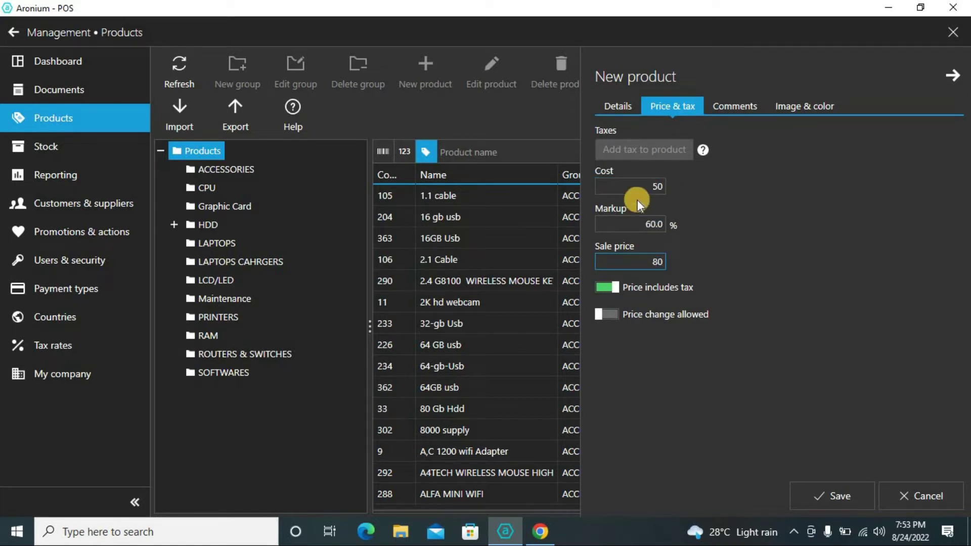
pyautogui.click(651, 219)
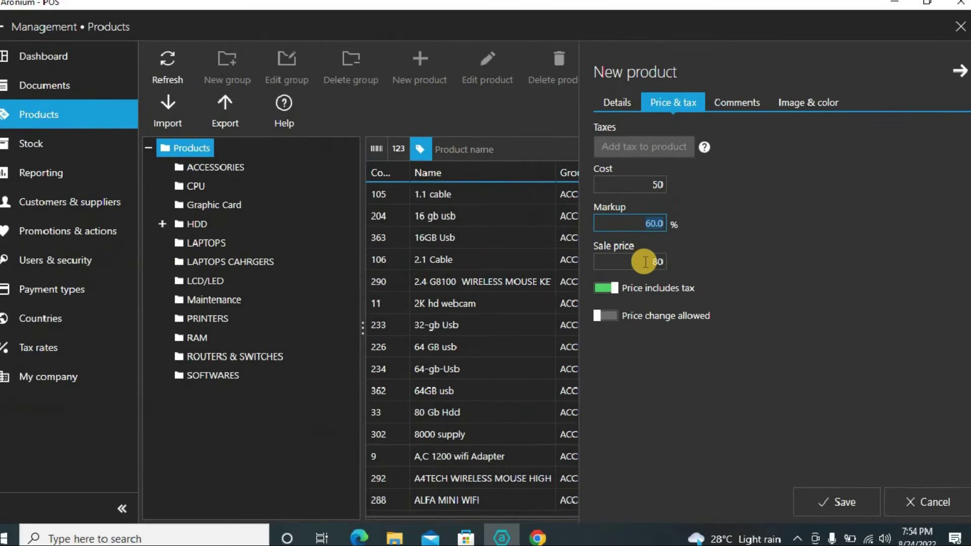
pyautogui.click(615, 288)
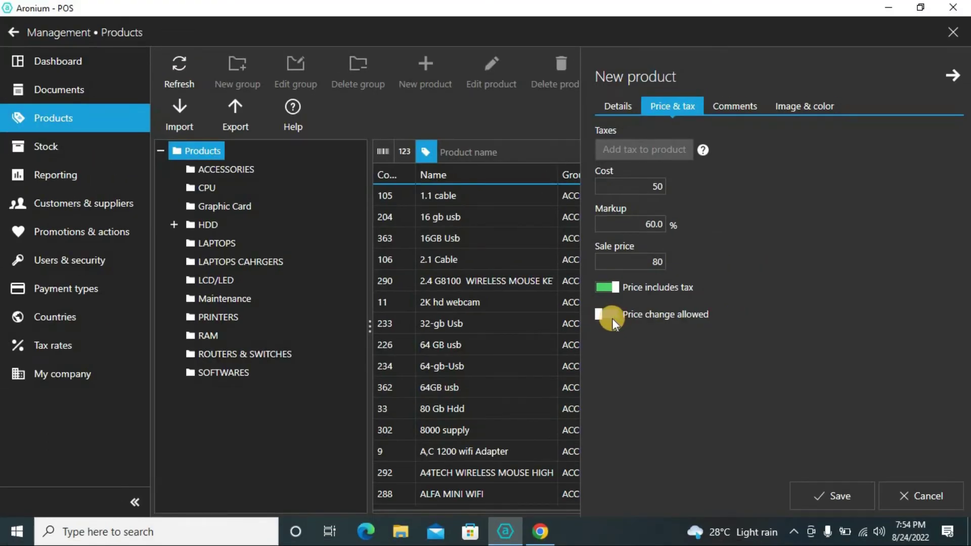
# Step: Switch on 'Price change allowed' for the new product
pyautogui.click(612, 317)
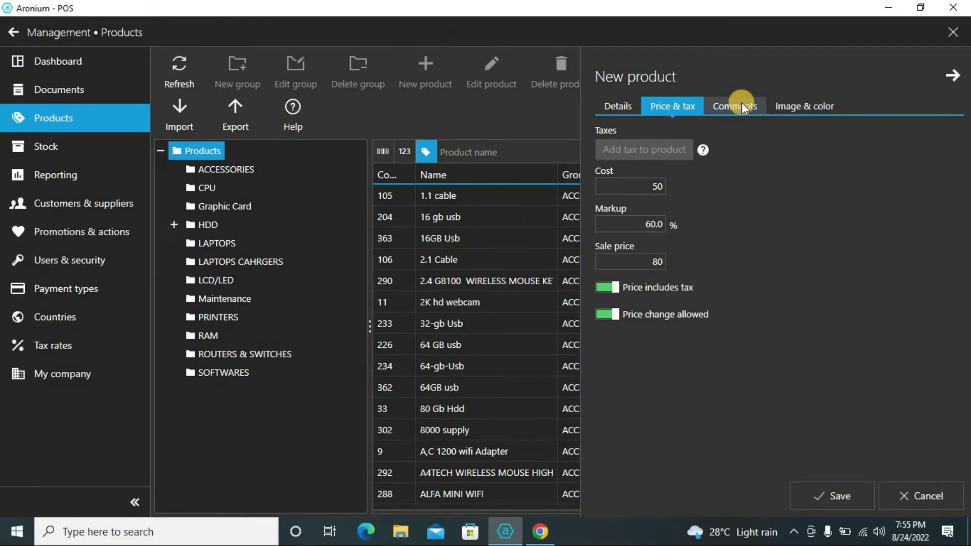
pyautogui.click(760, 21)
pyautogui.click(807, 107)
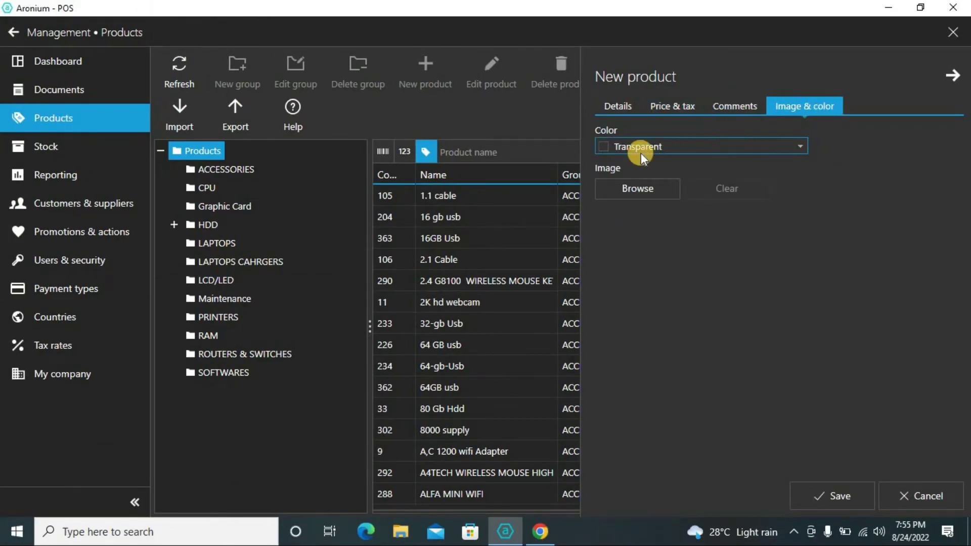
# Step: Save test product without choosing an image
pyautogui.click(657, 189)
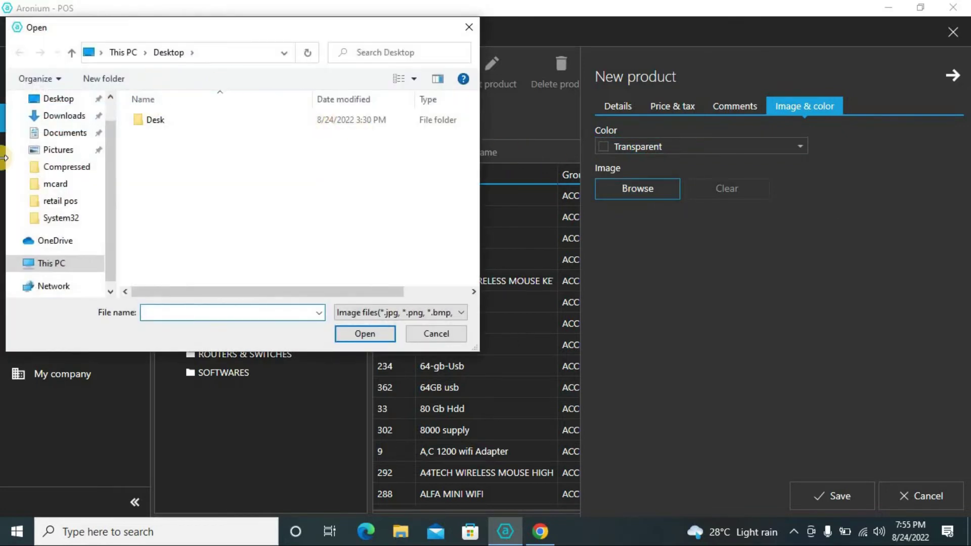
pyautogui.click(436, 333)
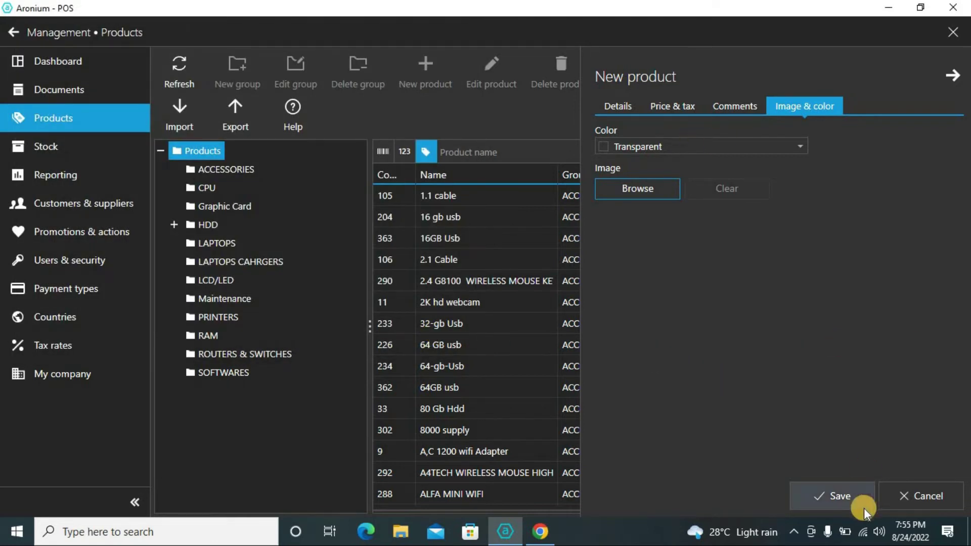
pyautogui.click(833, 498)
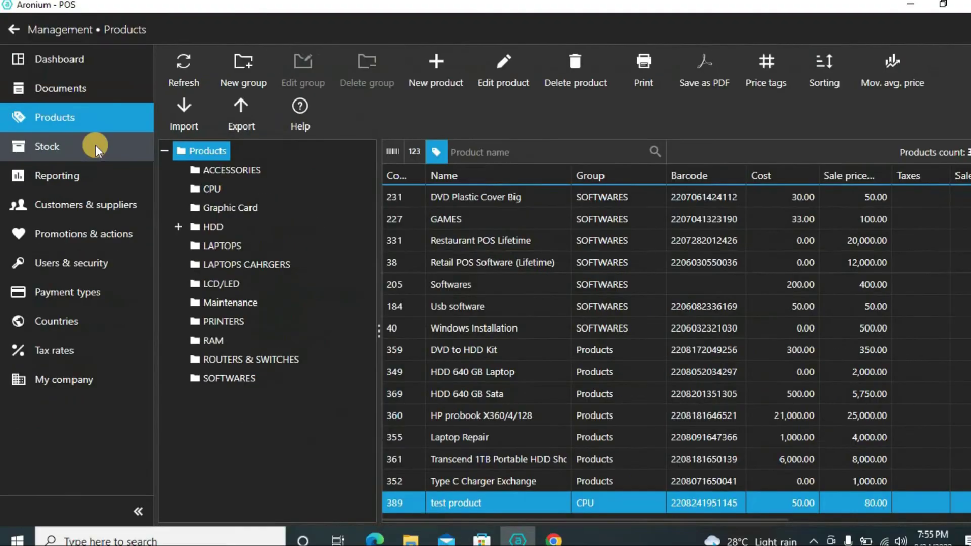
# Step: Search Stock for 'test' and select test product, showing quantity 0 PCs
pyautogui.click(96, 145)
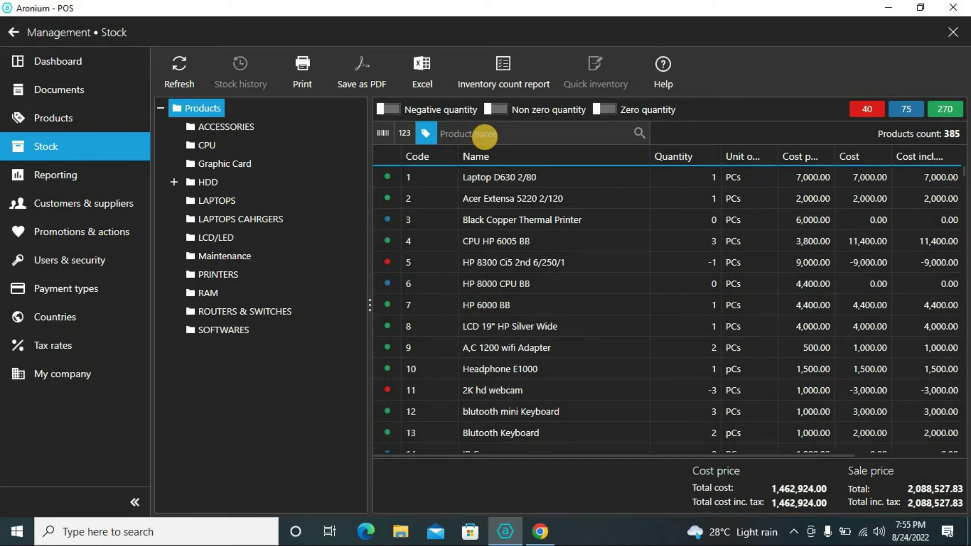
pyautogui.write('abc')
pyautogui.press('Escape')
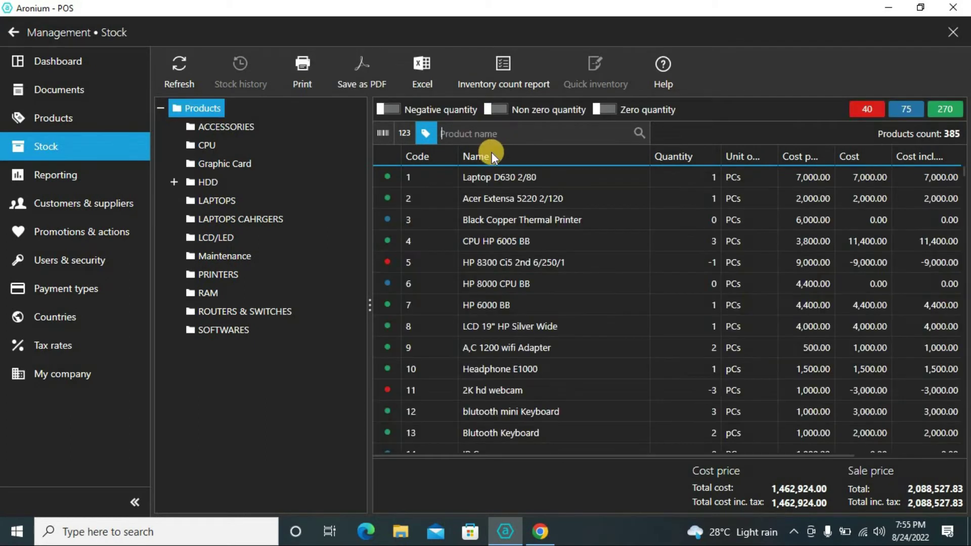
pyautogui.write('test')
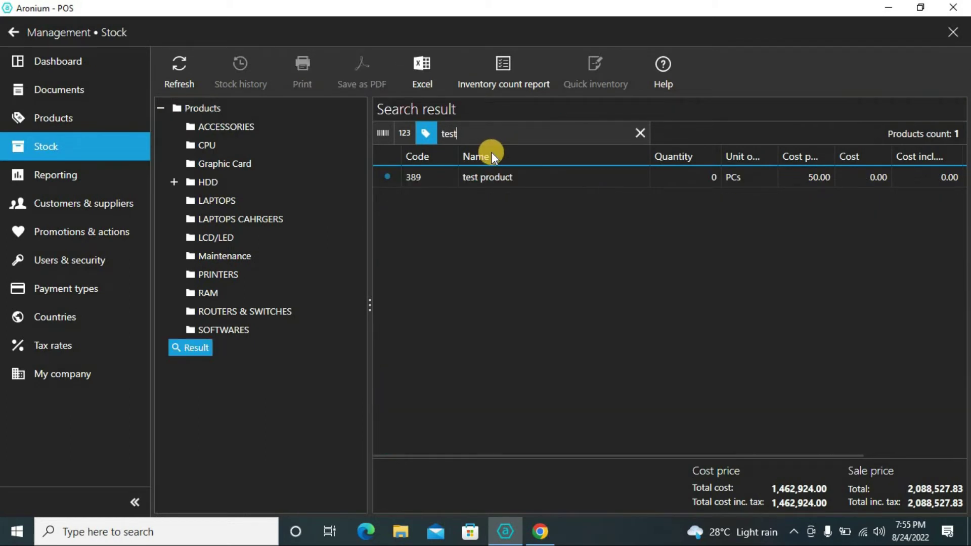
pyautogui.click(513, 180)
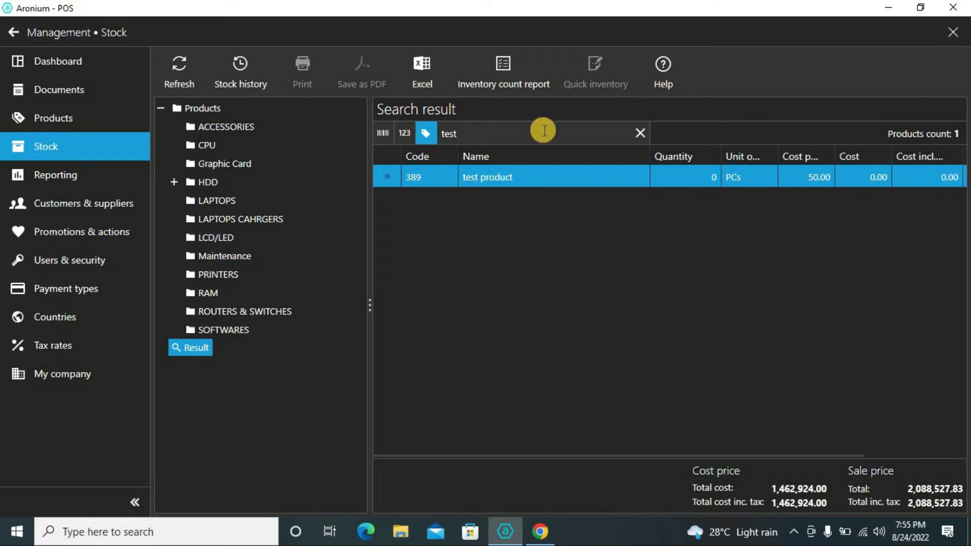
pyautogui.rightClick(513, 172)
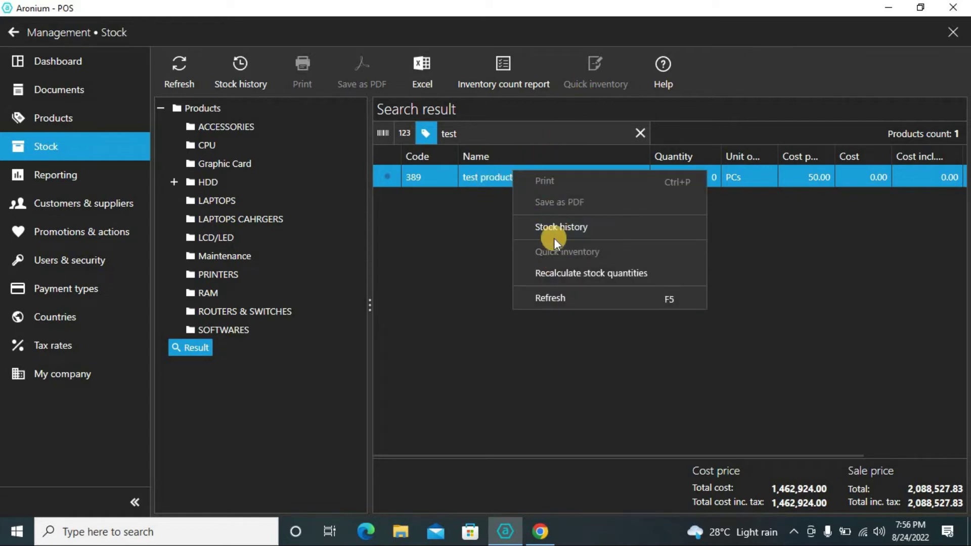
pyautogui.click(448, 206)
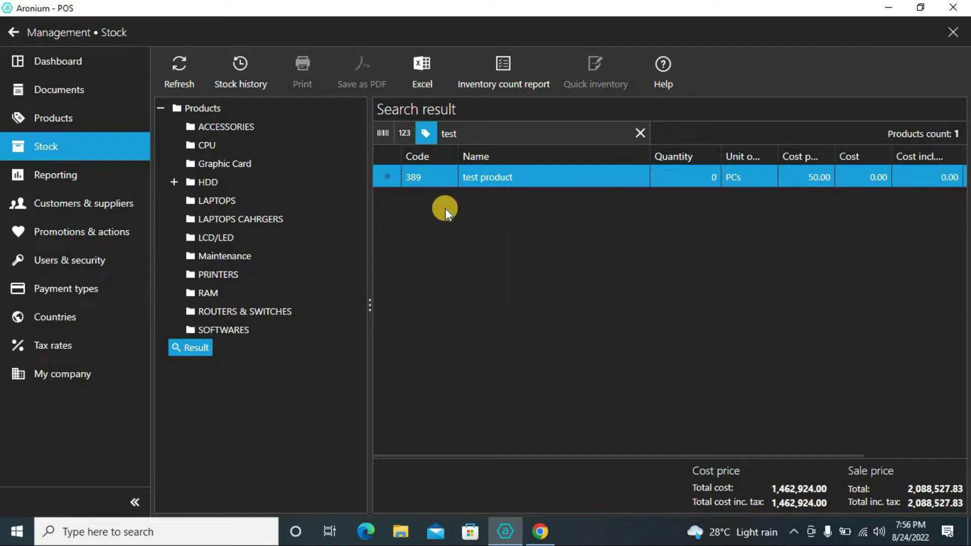
# Step: Turn off Service (not using stock) for test product and save it
pyautogui.click(52, 121)
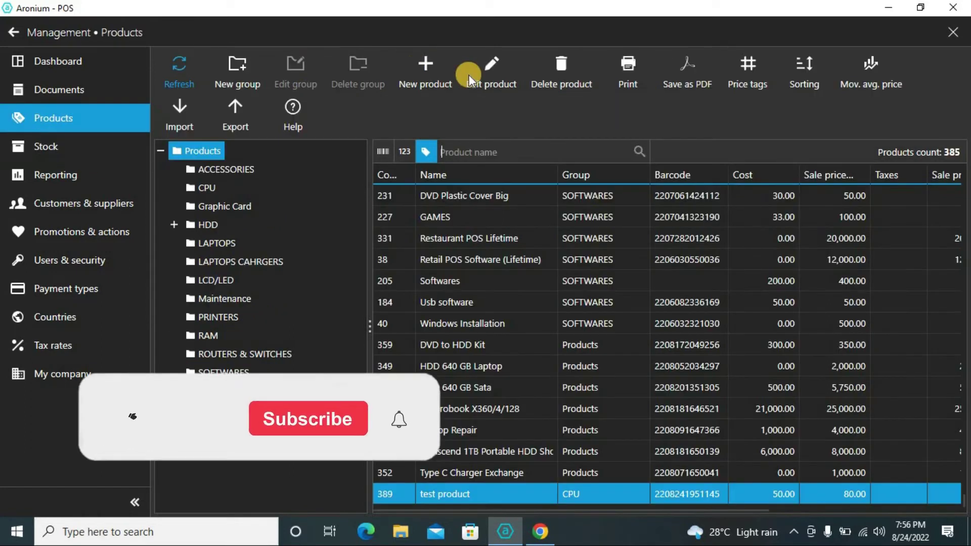
pyautogui.click(477, 152)
pyautogui.write('test')
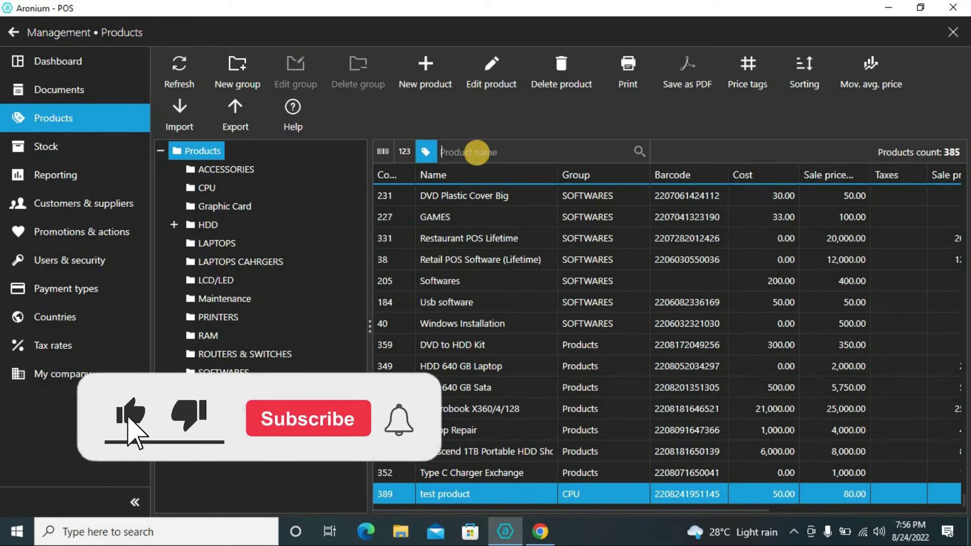
pyautogui.click(496, 190)
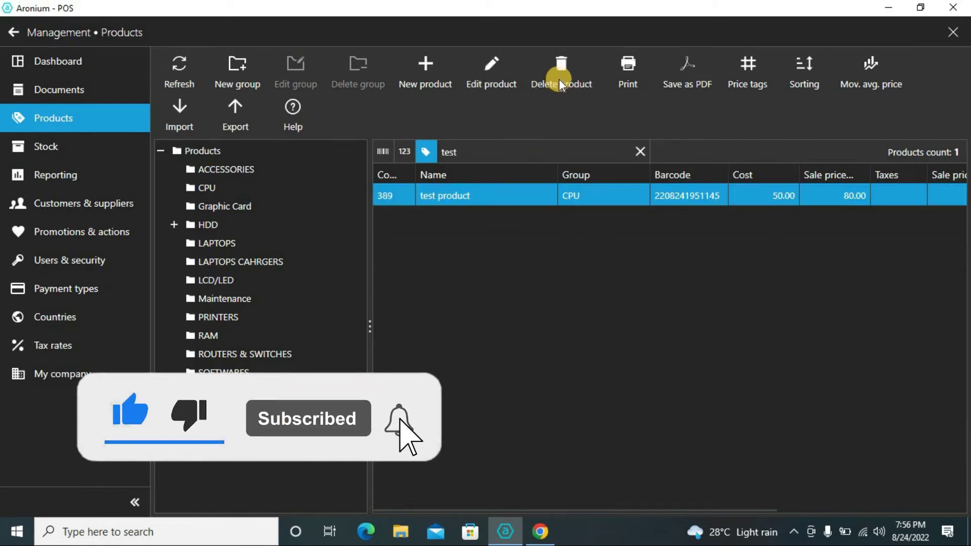
pyautogui.click(489, 81)
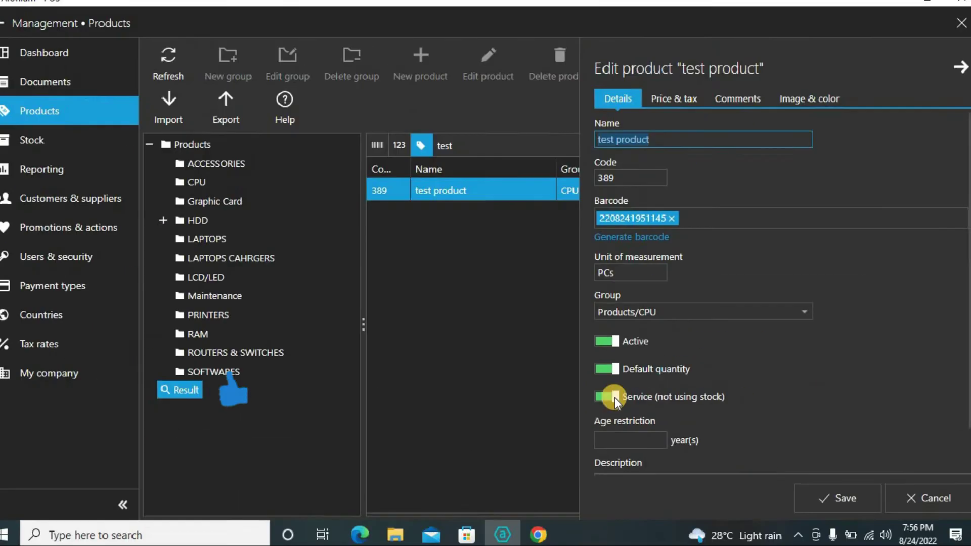
pyautogui.click(609, 393)
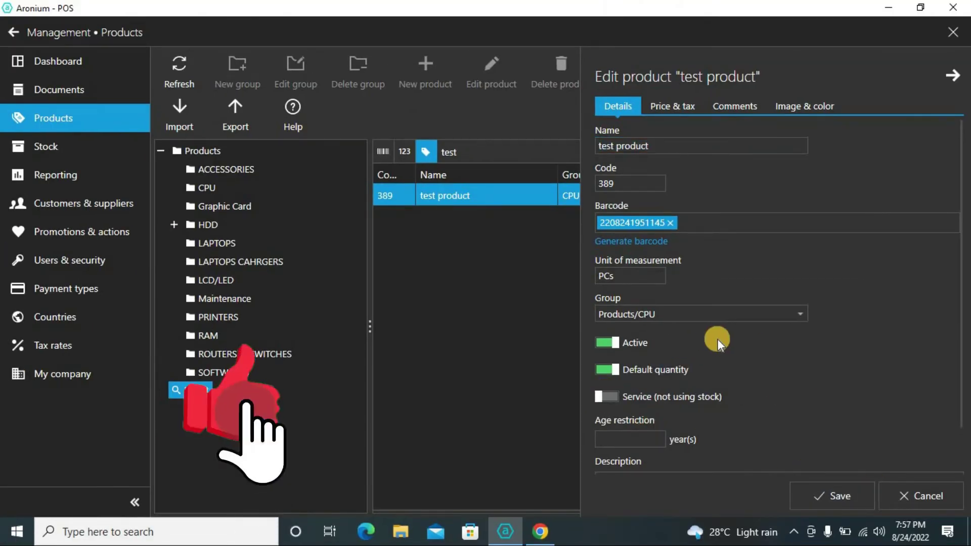
pyautogui.click(830, 509)
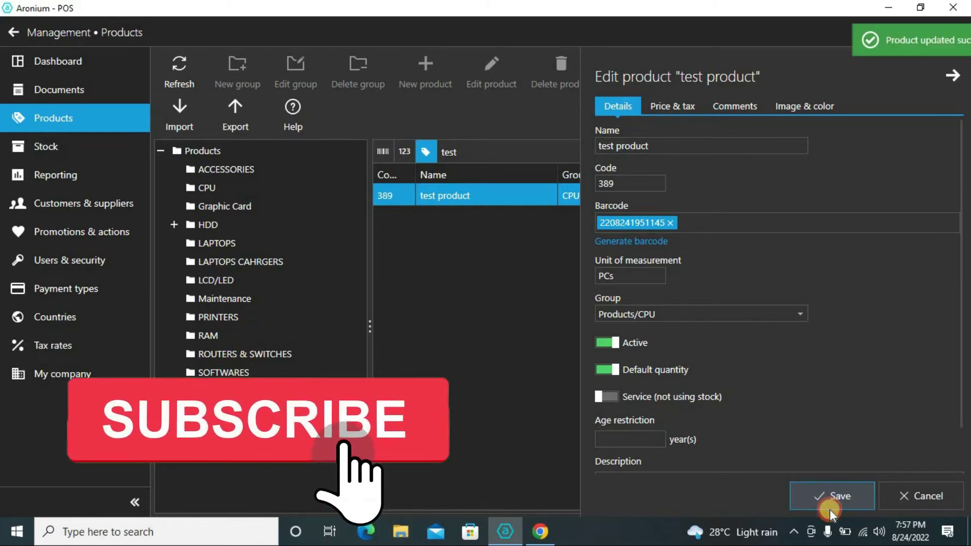
pyautogui.click(46, 146)
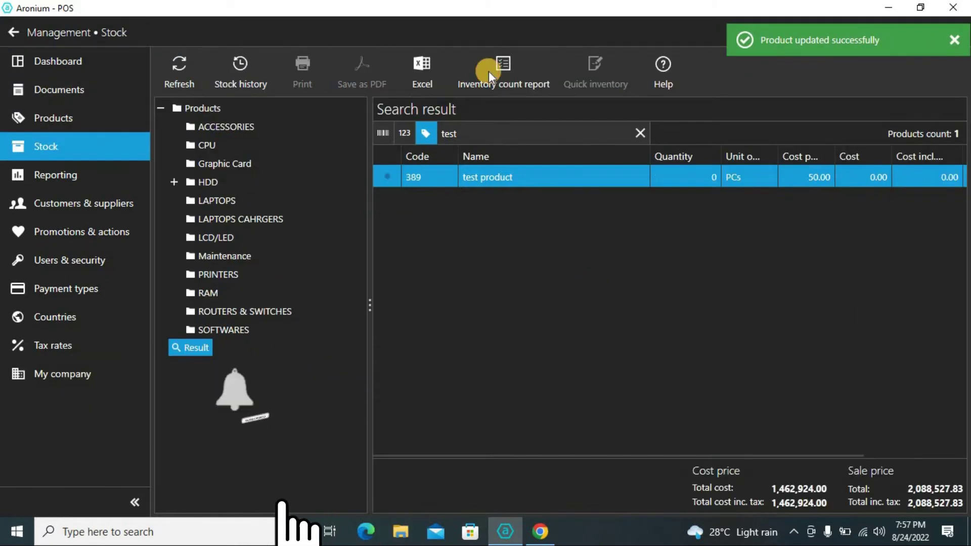
# Step: Set test product's stock quantity to 20 with Quick inventory
pyautogui.doubleClick(492, 177)
pyautogui.click(15, 31)
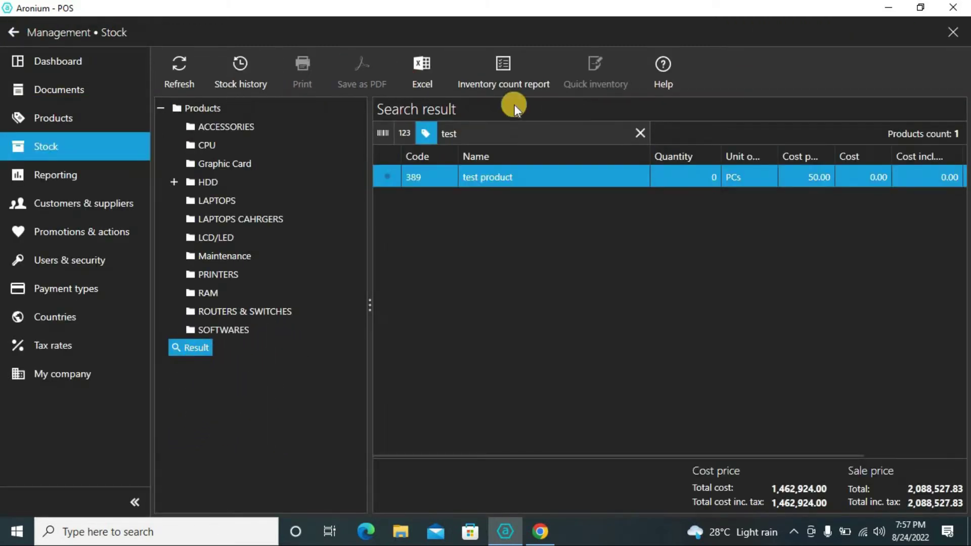
pyautogui.click(533, 176)
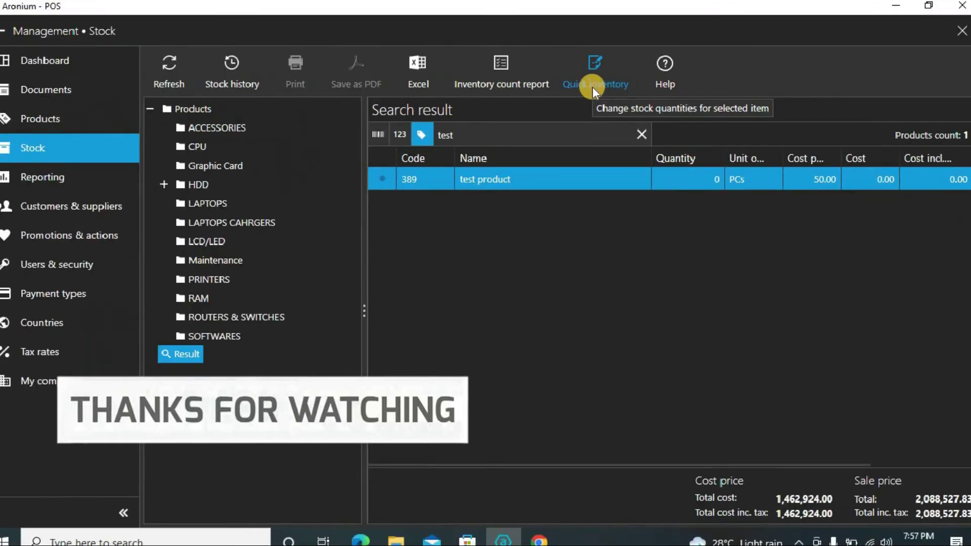
pyautogui.click(593, 85)
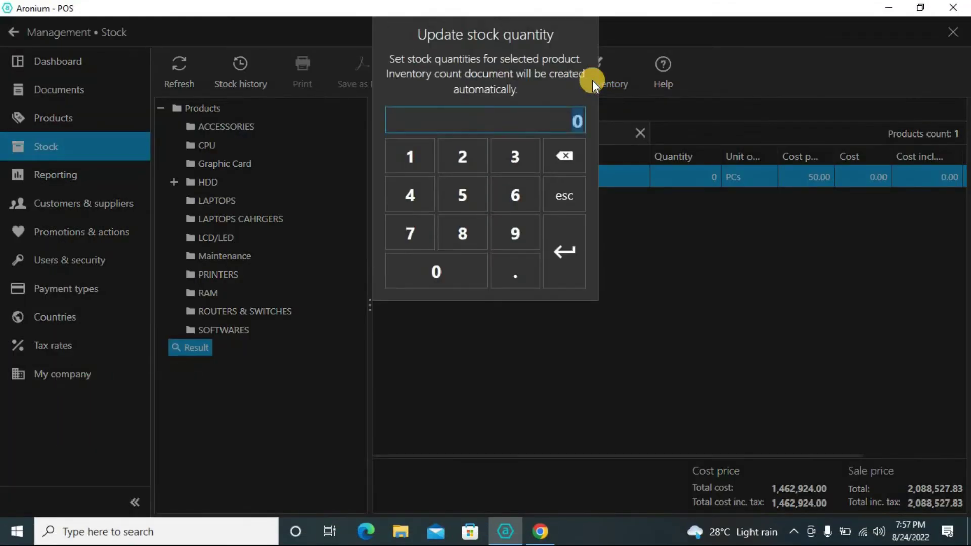
pyautogui.write('20')
pyautogui.click(569, 242)
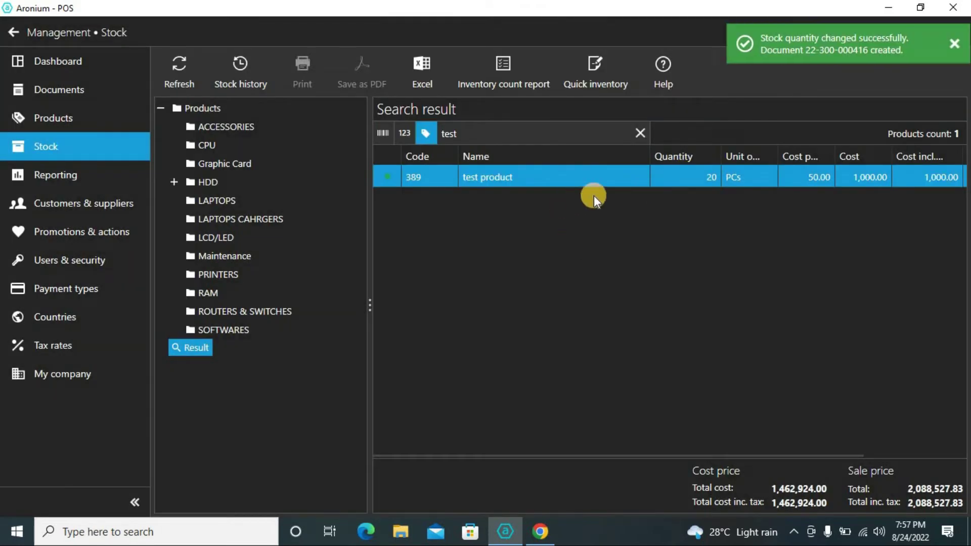
pyautogui.moveTo(735, 454); pyautogui.dragTo(865, 445)
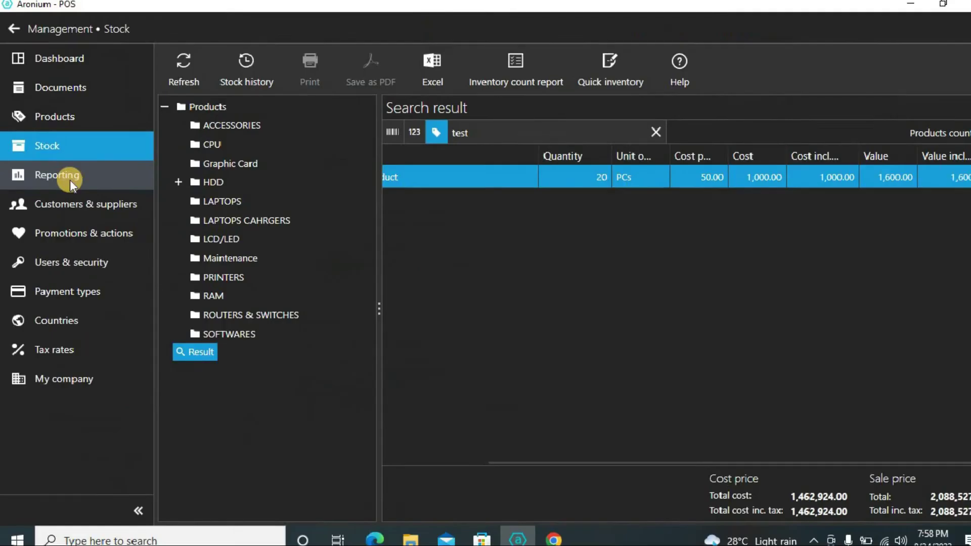
# Step: Go to the Reporting page and select the Products sales report
pyautogui.click(67, 181)
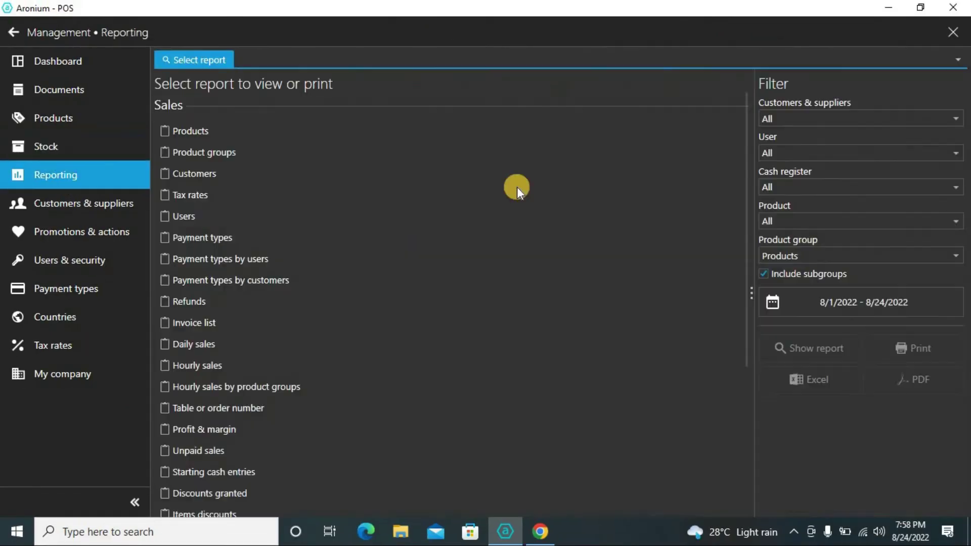
pyautogui.scroll(-5, 240, 139)
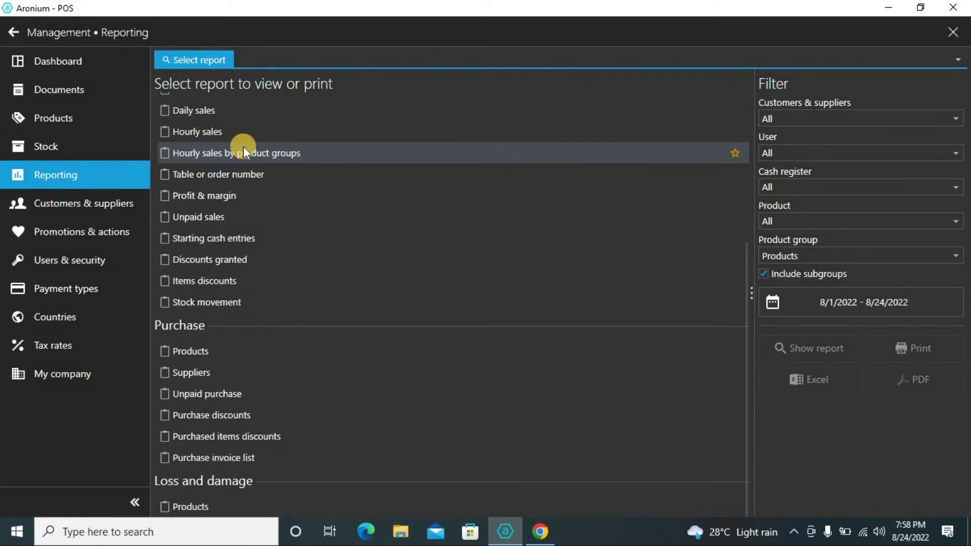
pyautogui.scroll(4, 243, 147)
pyautogui.scroll(1, 240, 124)
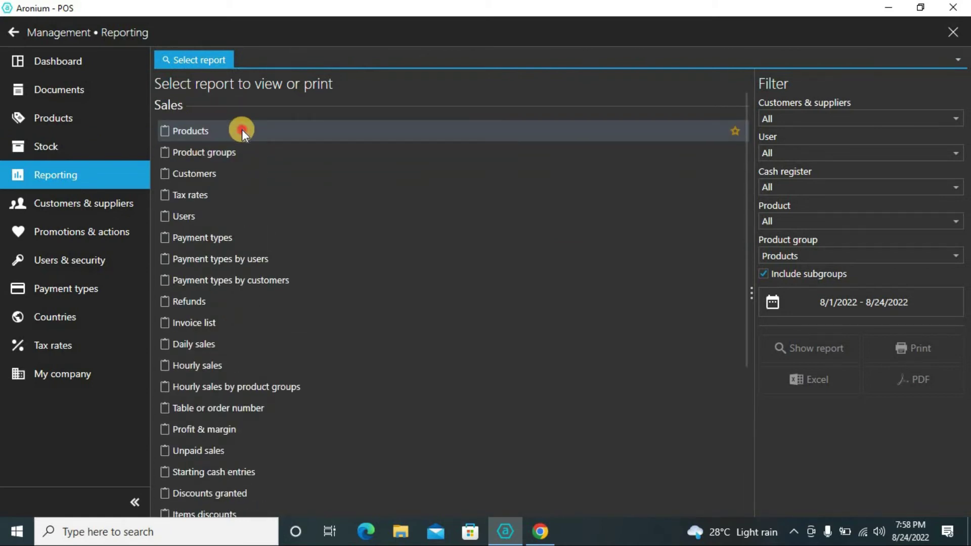
pyautogui.click(242, 129)
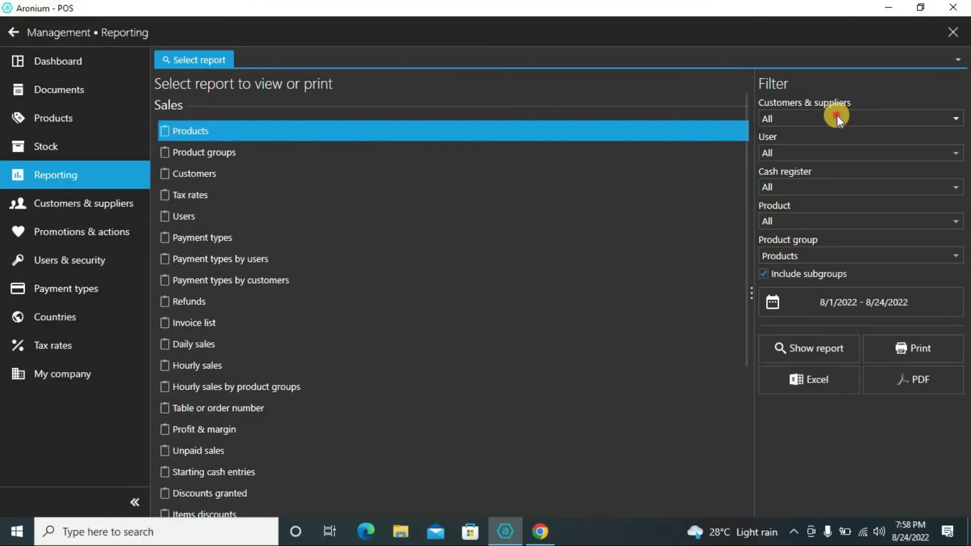
# Step: Filter the report by a single customer in Customers & suppliers
pyautogui.click(818, 113)
pyautogui.click(773, 147)
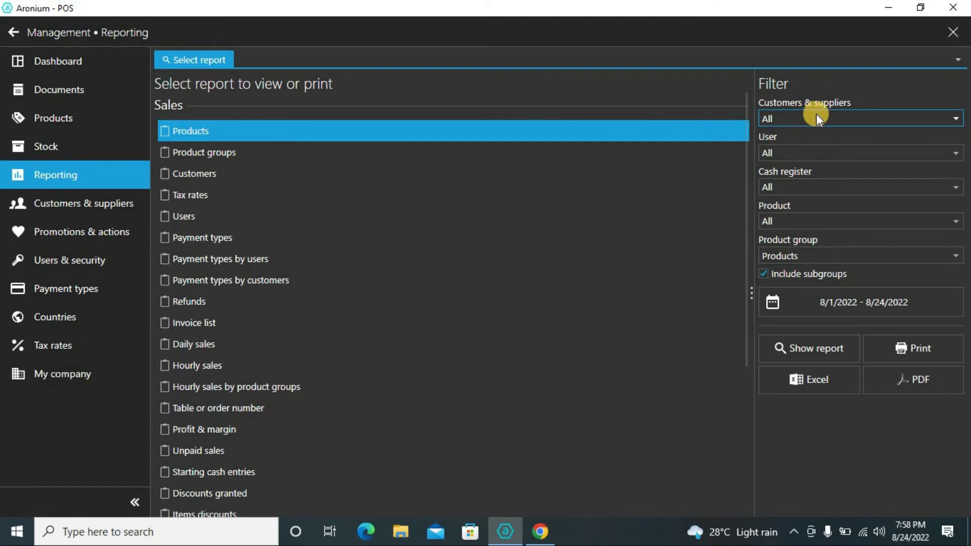
pyautogui.click(816, 115)
pyautogui.scroll(-5, 817, 114)
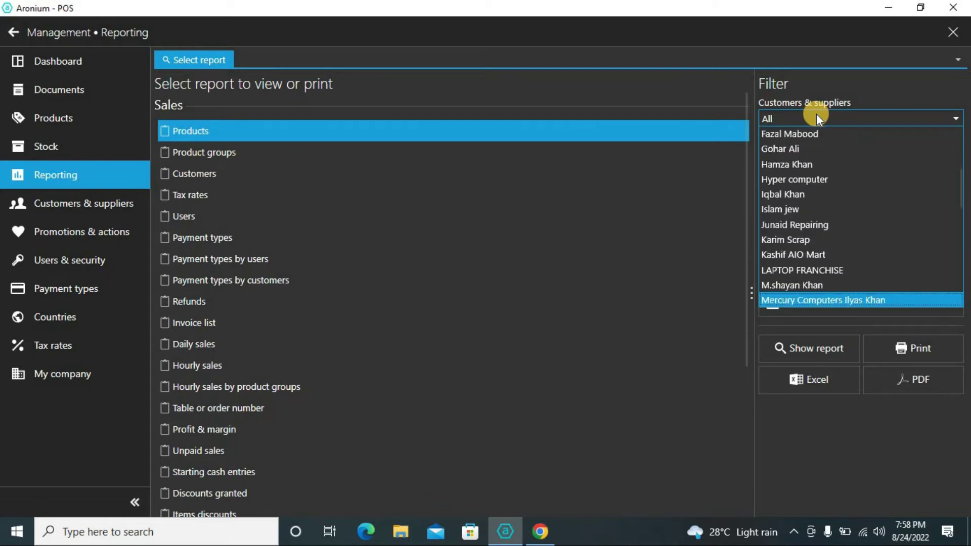
pyautogui.click(796, 299)
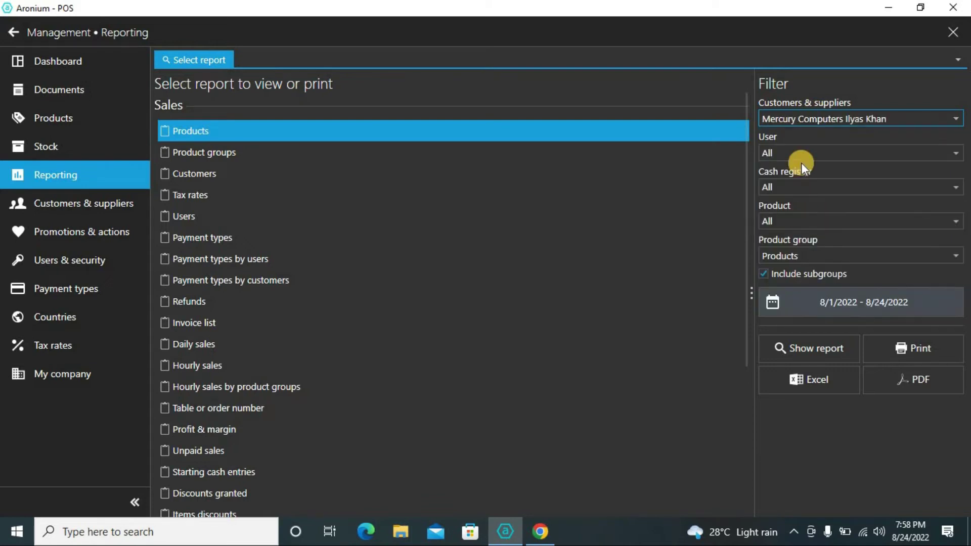
# Step: Keep User as All and Product group as Products, then open the period picker
pyautogui.click(798, 152)
pyautogui.click(798, 152)
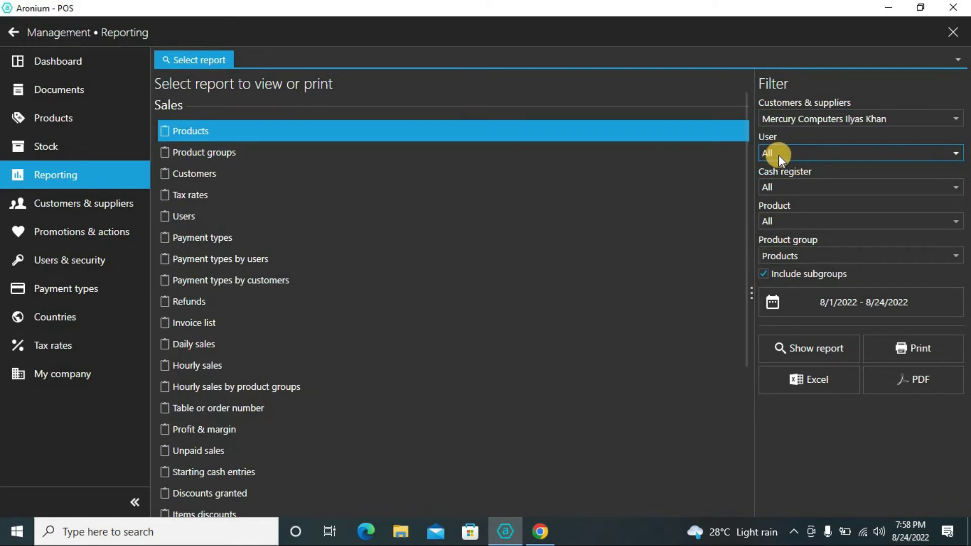
pyautogui.click(850, 152)
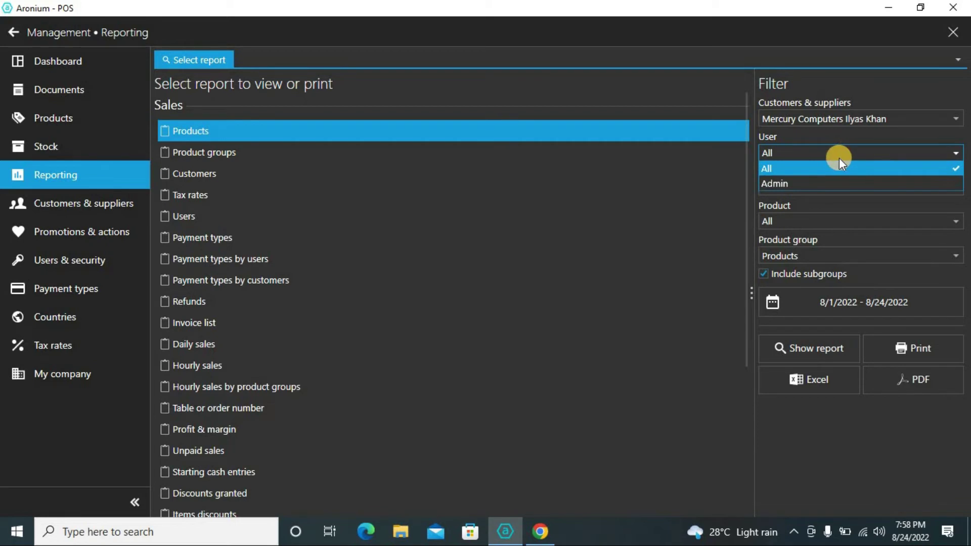
pyautogui.click(839, 159)
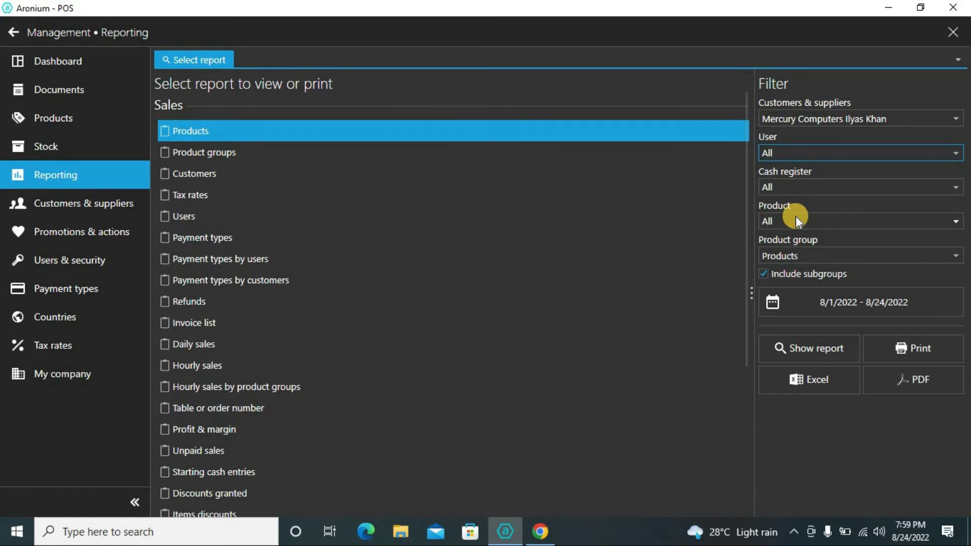
pyautogui.click(793, 255)
pyautogui.click(793, 255)
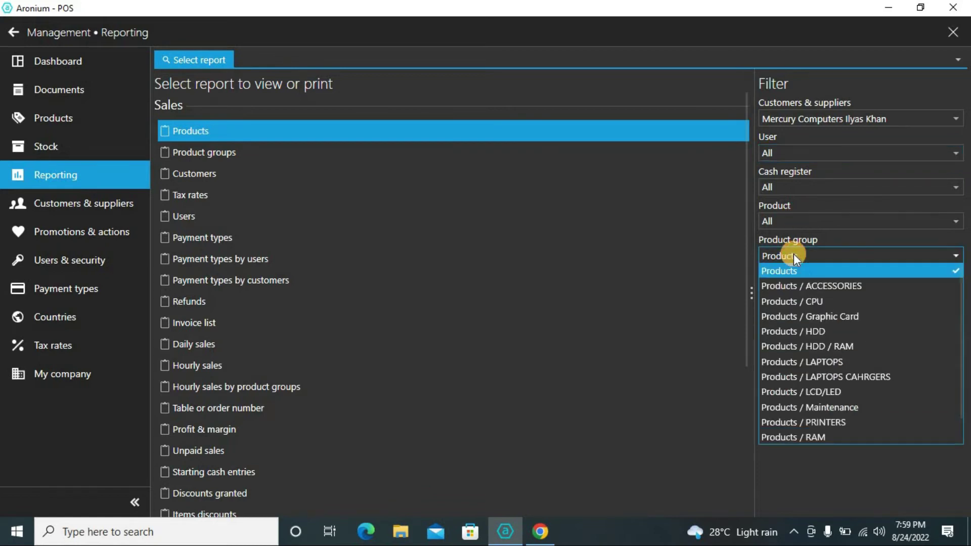
pyautogui.click(794, 253)
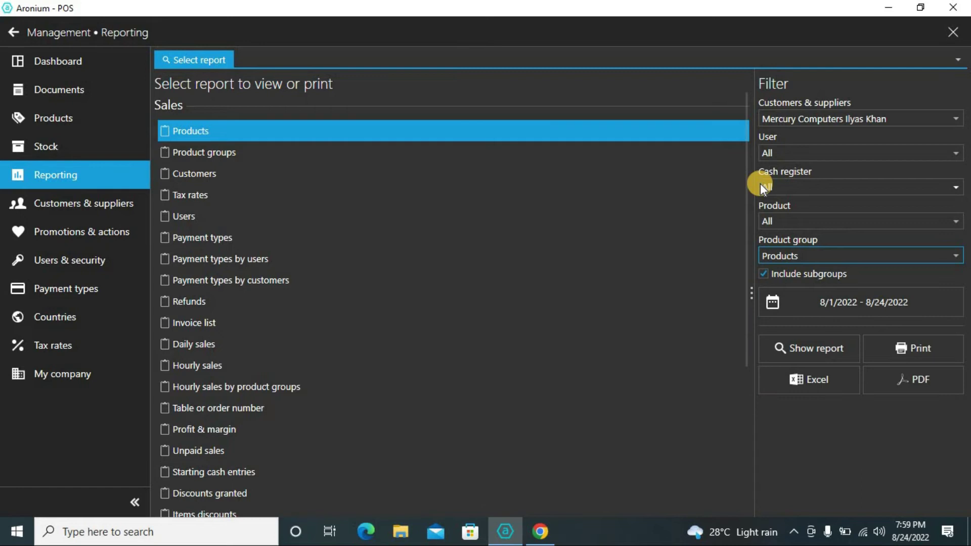
pyautogui.click(850, 310)
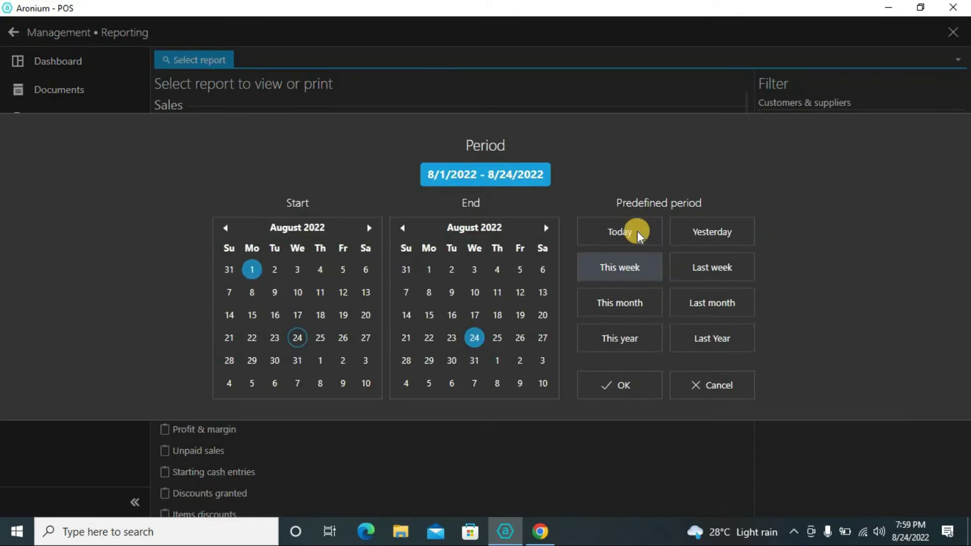
# Step: Set the period to This year, show Sales by Product (140,380.00 total), then close it
pyautogui.click(627, 337)
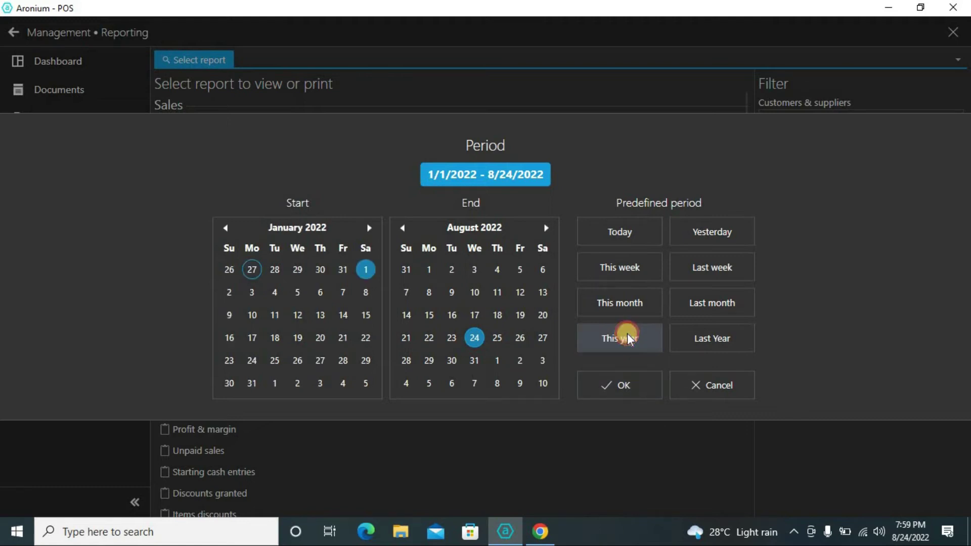
pyautogui.click(627, 384)
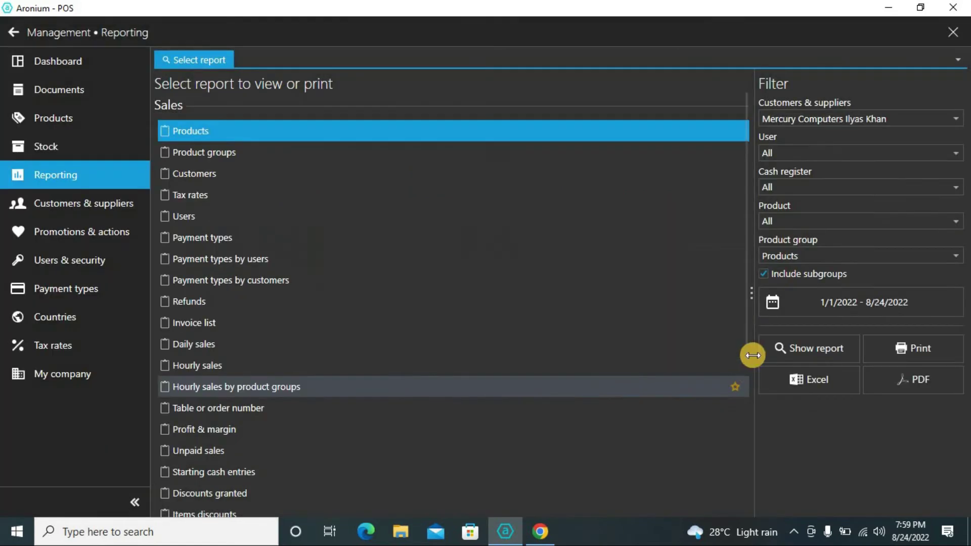
pyautogui.click(789, 346)
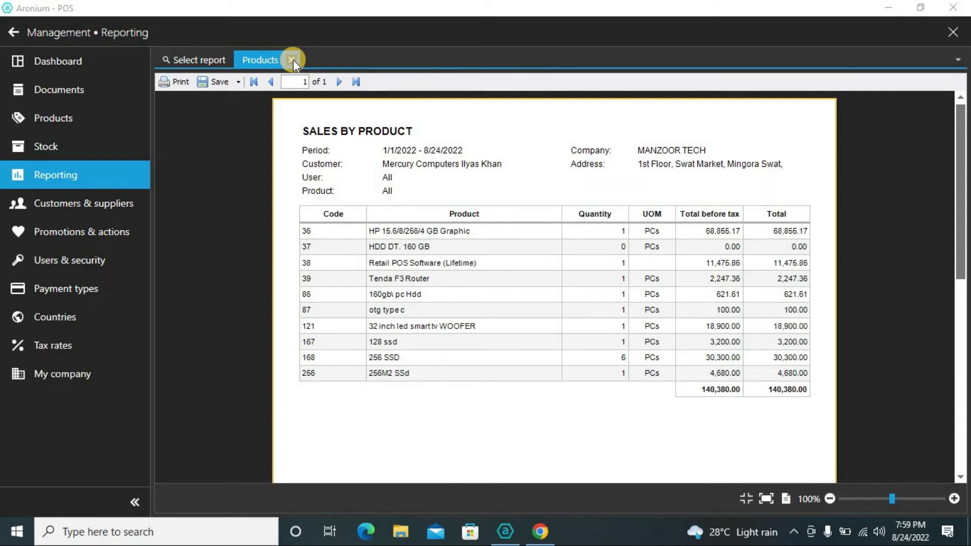
pyautogui.click(292, 60)
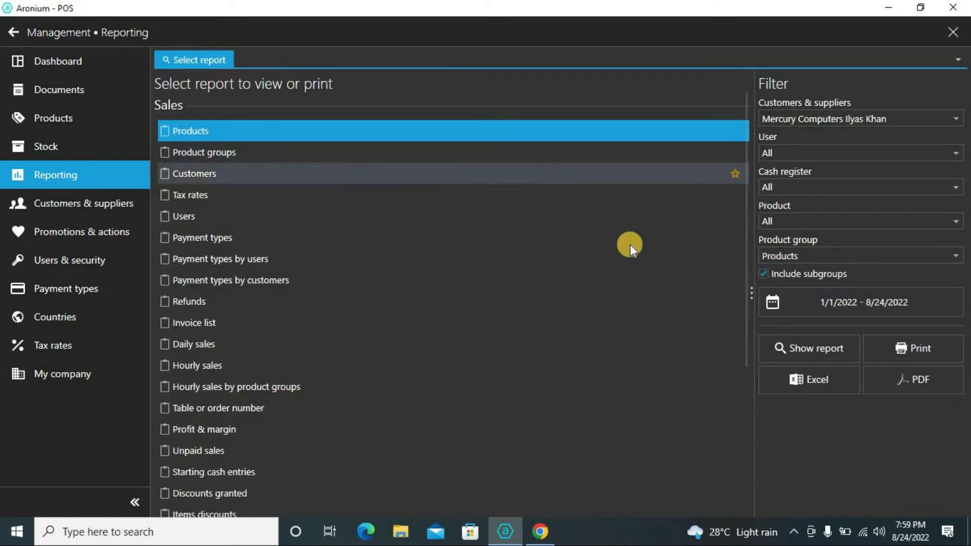
# Step: Browse the Product groups and Customers reports, keeping the same customer filter
pyautogui.click(204, 153)
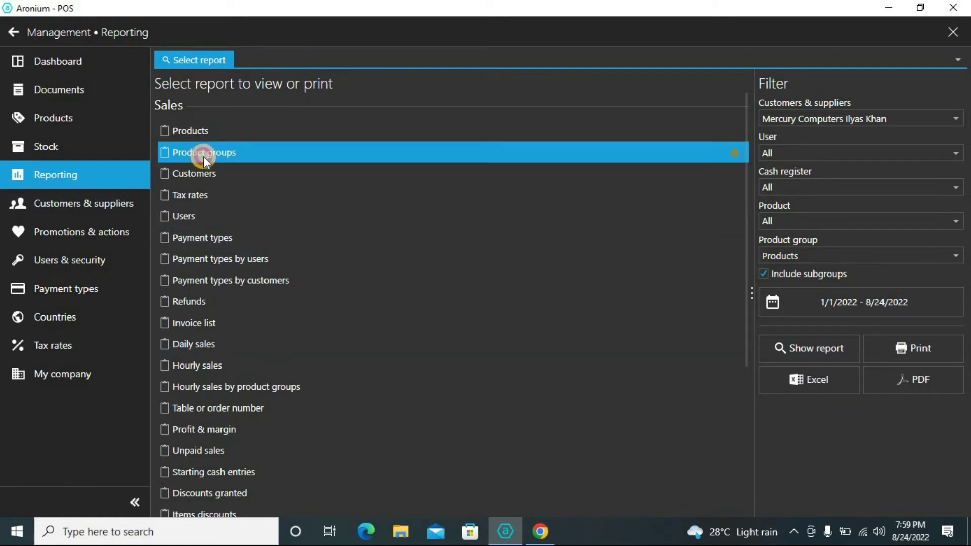
pyautogui.click(211, 173)
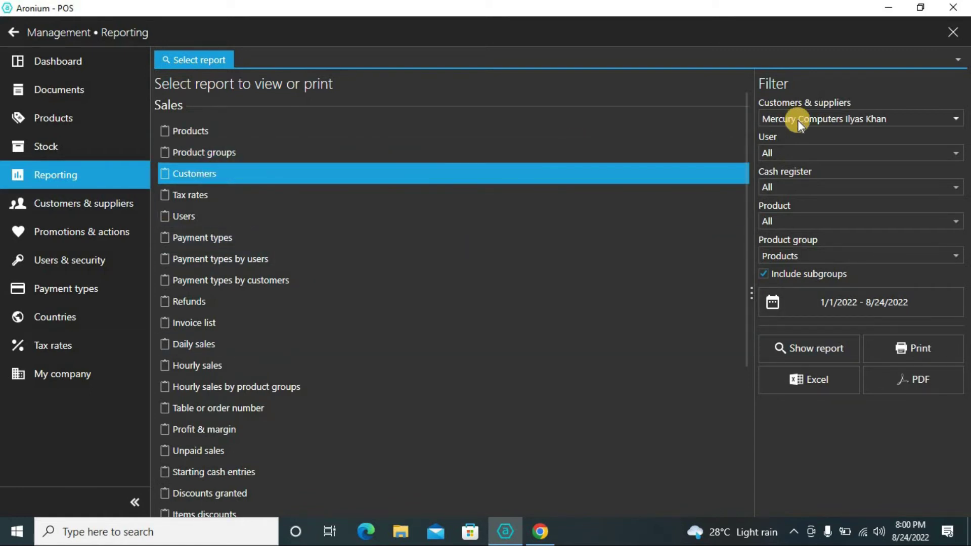
pyautogui.click(819, 118)
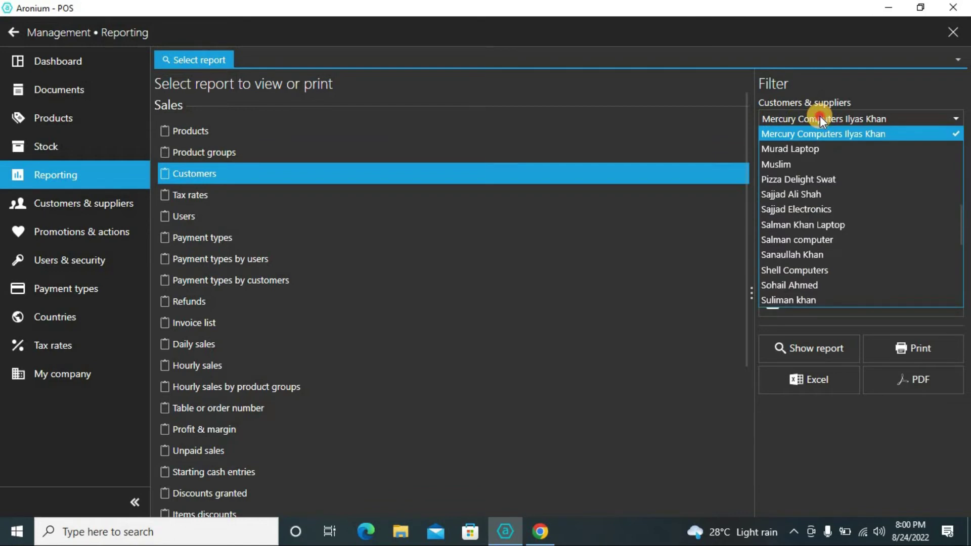
pyautogui.click(819, 119)
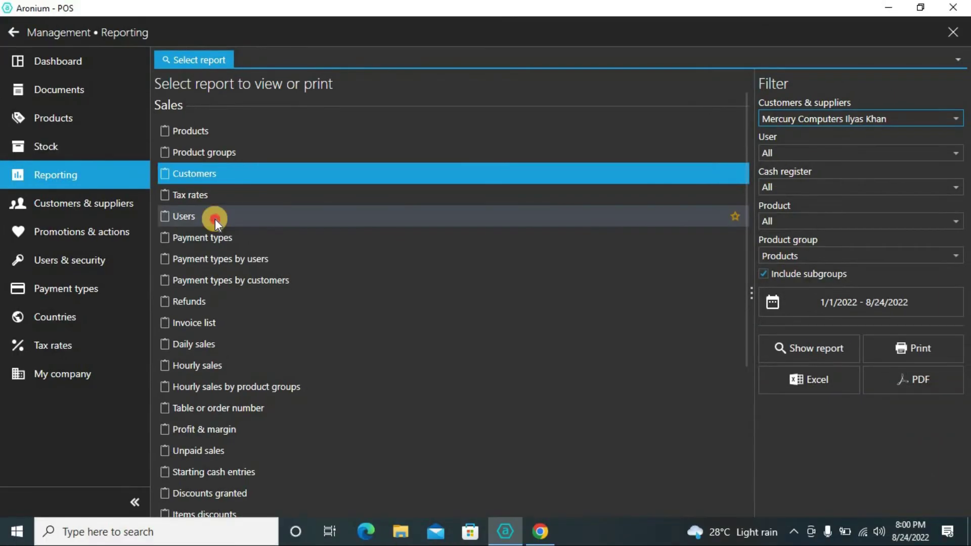
# Step: Step through the Users, Payment types, Refunds and Invoice list reports to Daily sales
pyautogui.click(215, 219)
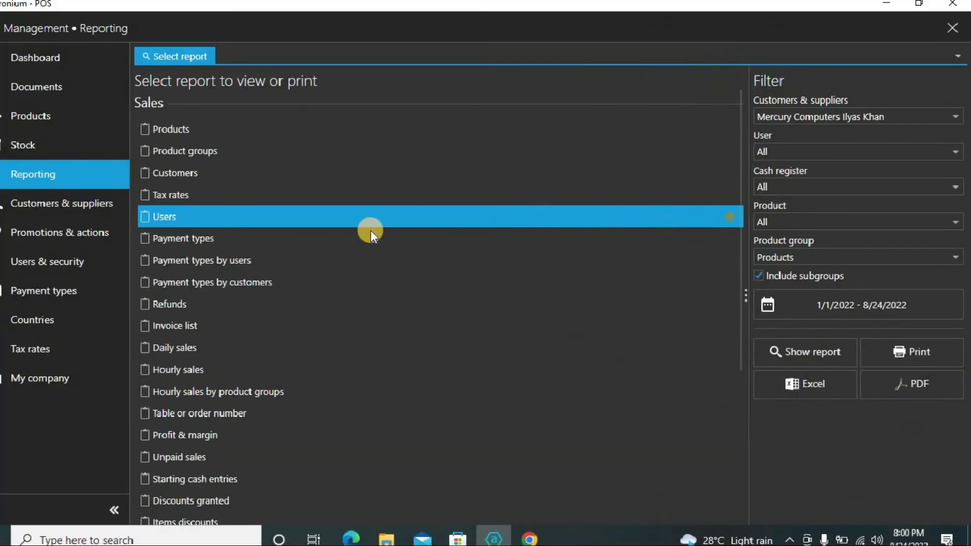
pyautogui.click(374, 235)
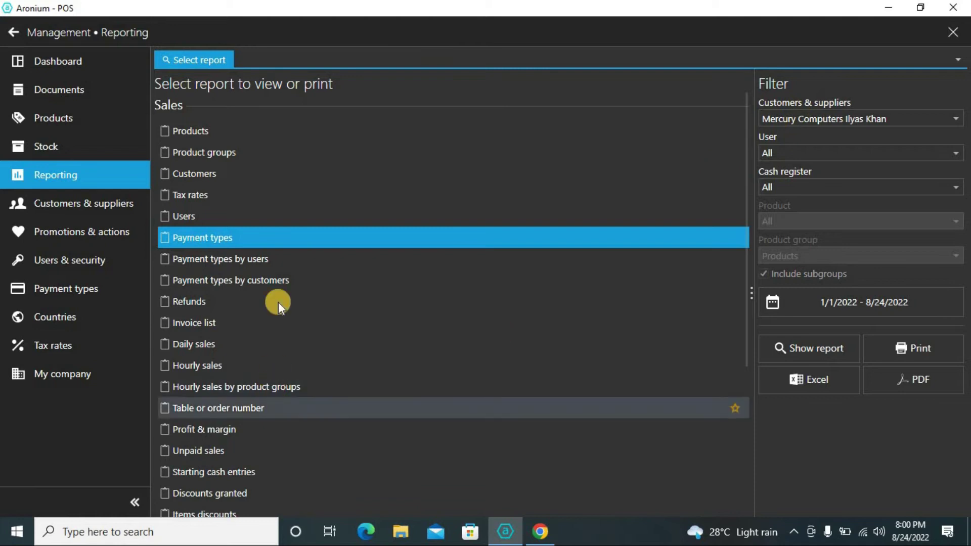
pyautogui.click(242, 256)
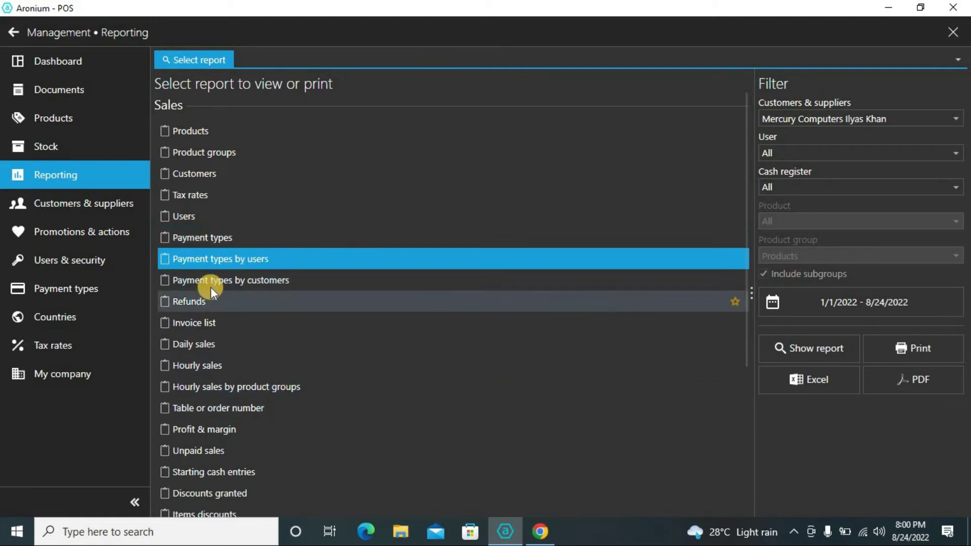
pyautogui.click(246, 282)
pyautogui.scroll(-1, 248, 281)
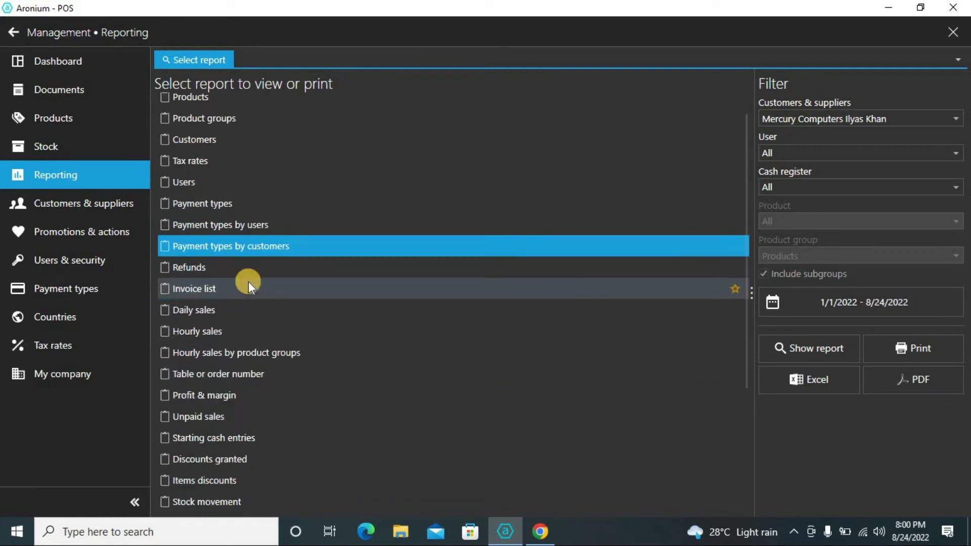
pyautogui.click(221, 268)
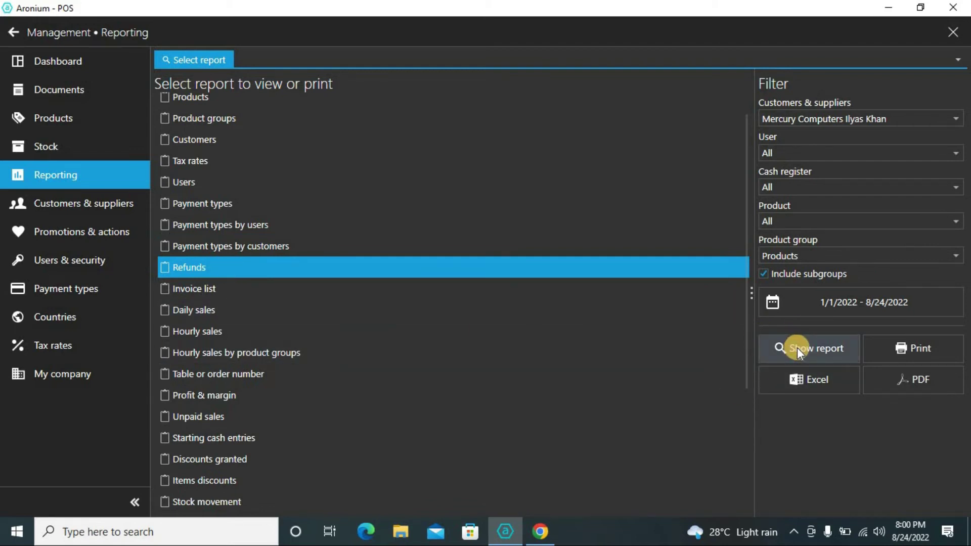
pyautogui.click(207, 290)
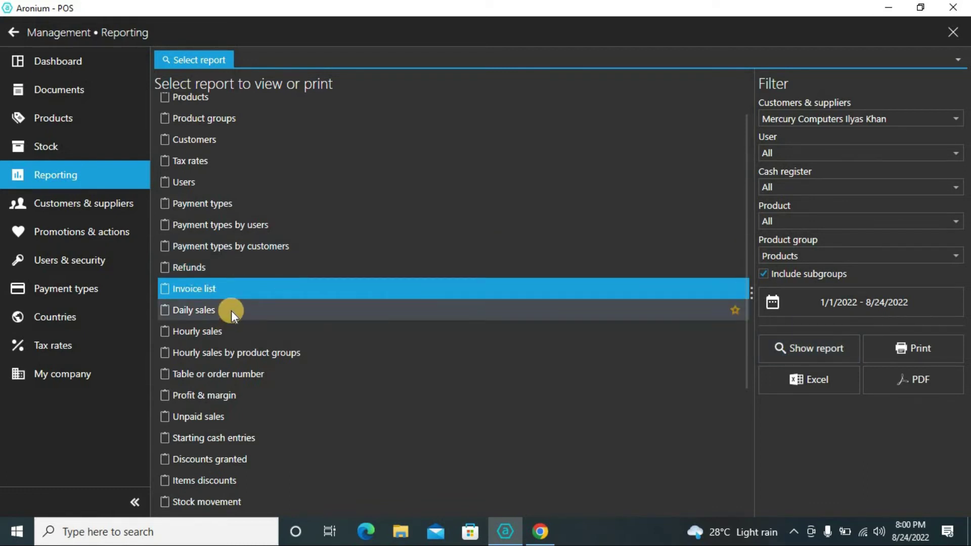
pyautogui.click(210, 309)
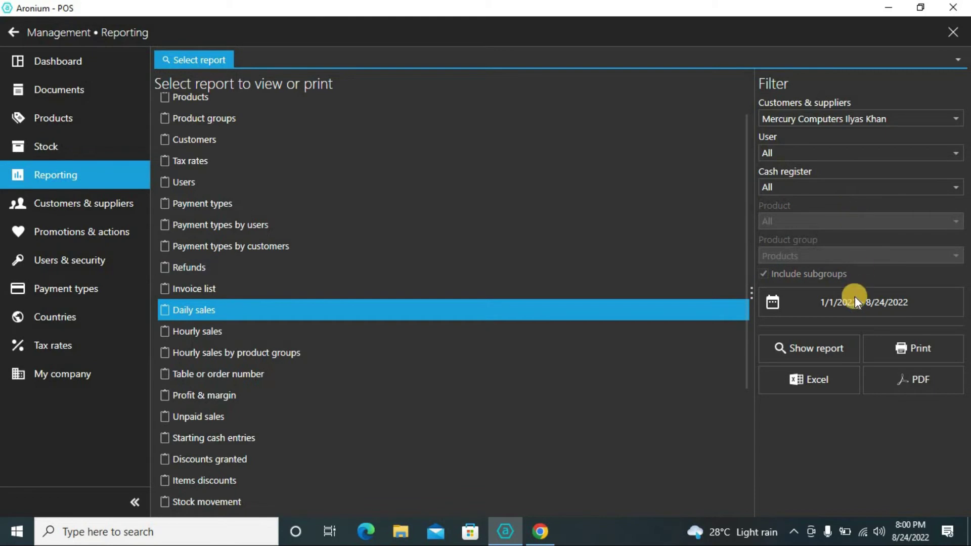
# Step: Keep the 1/1/2022–8/24/2022 period and show Daily Sales: nine dates totalling 140,380.00
pyautogui.click(811, 298)
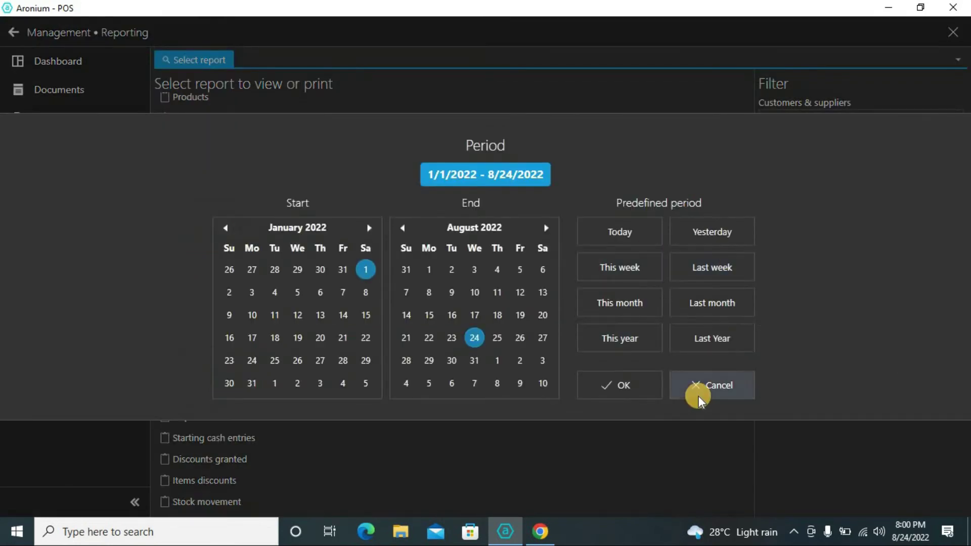
pyautogui.click(698, 395)
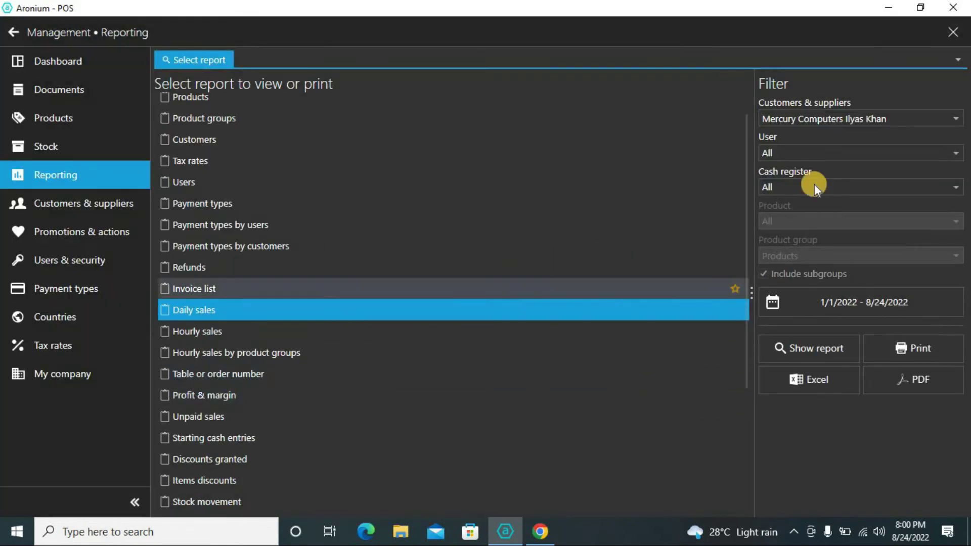
pyautogui.click(813, 300)
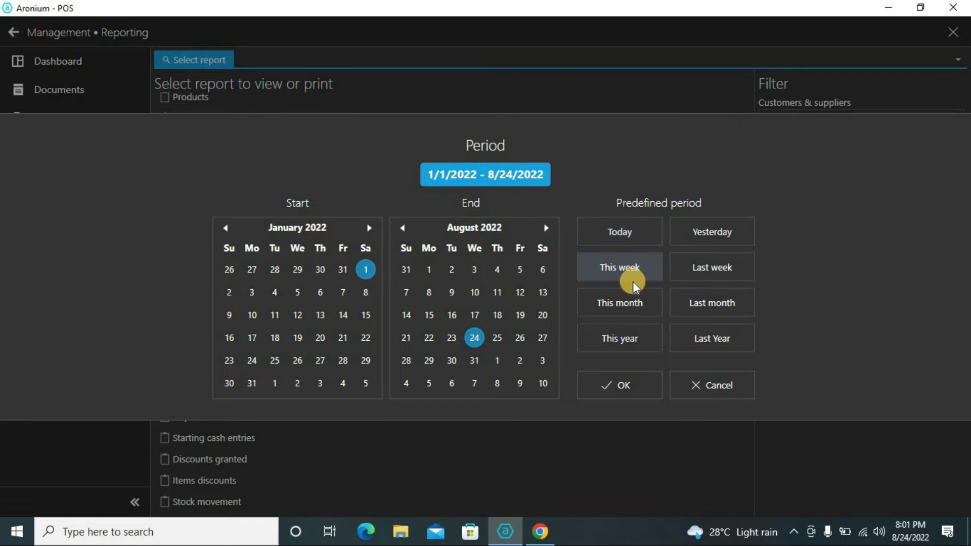
pyautogui.click(622, 383)
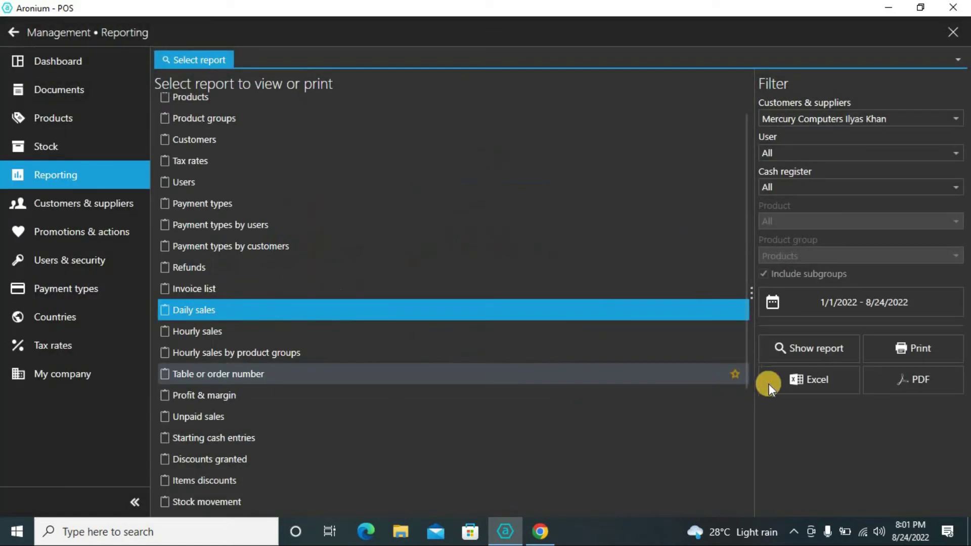
pyautogui.click(817, 350)
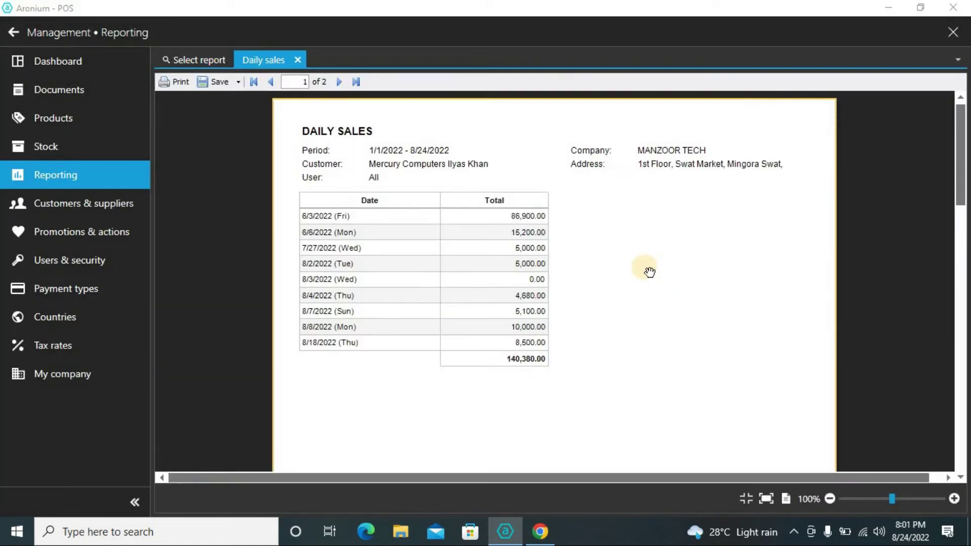
pyautogui.scroll(-2, 649, 272)
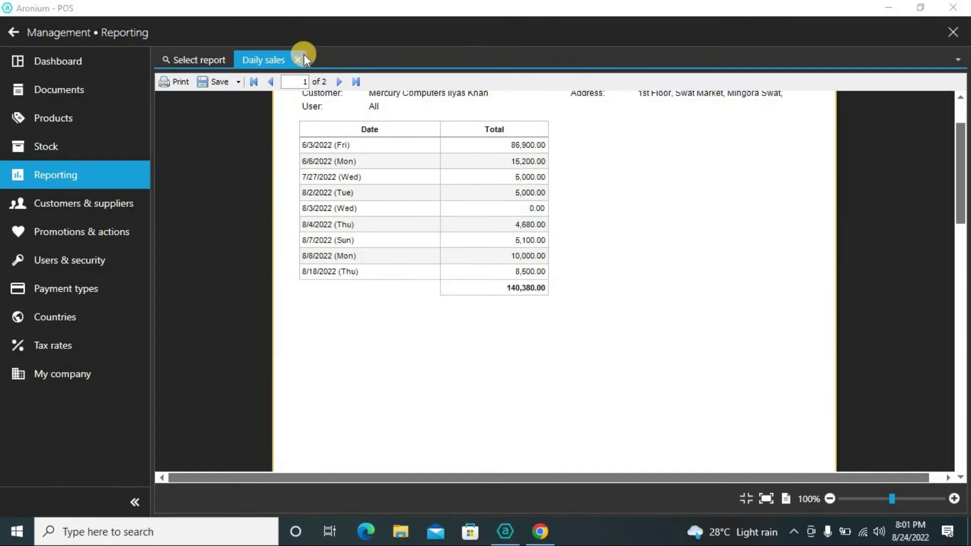
# Step: Close Daily sales and select the Profit & margin report for all customers and suppliers
pyautogui.click(298, 59)
pyautogui.scroll(-1, 354, 232)
pyautogui.click(222, 263)
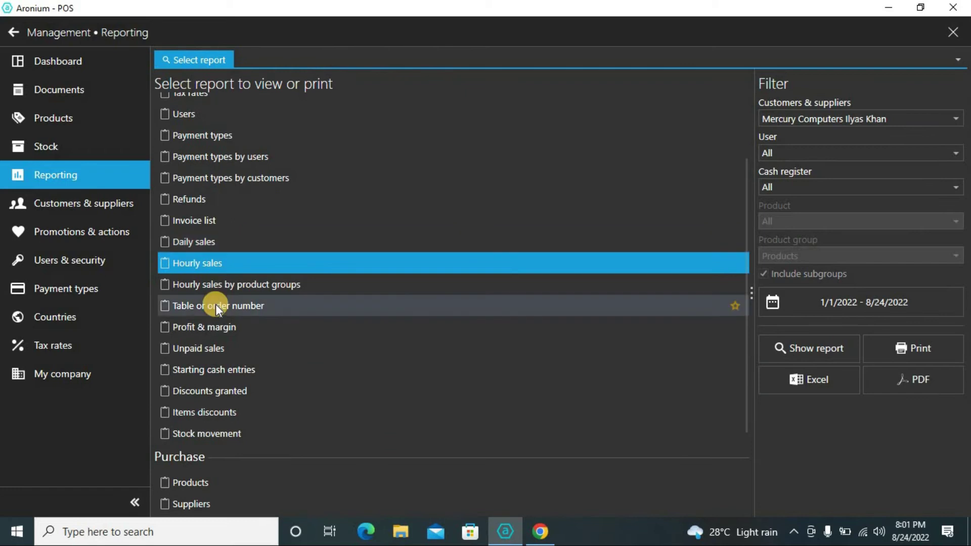
pyautogui.click(202, 329)
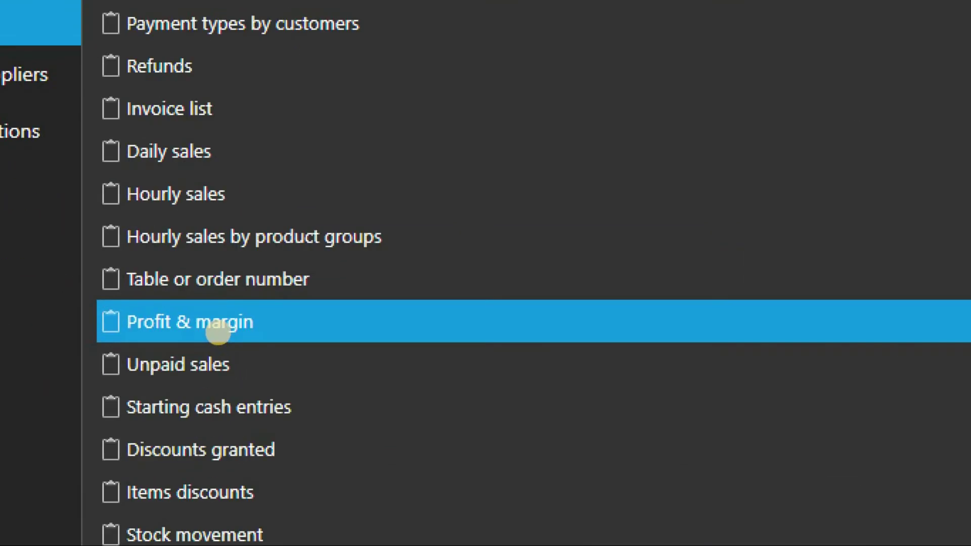
pyautogui.click(801, 118)
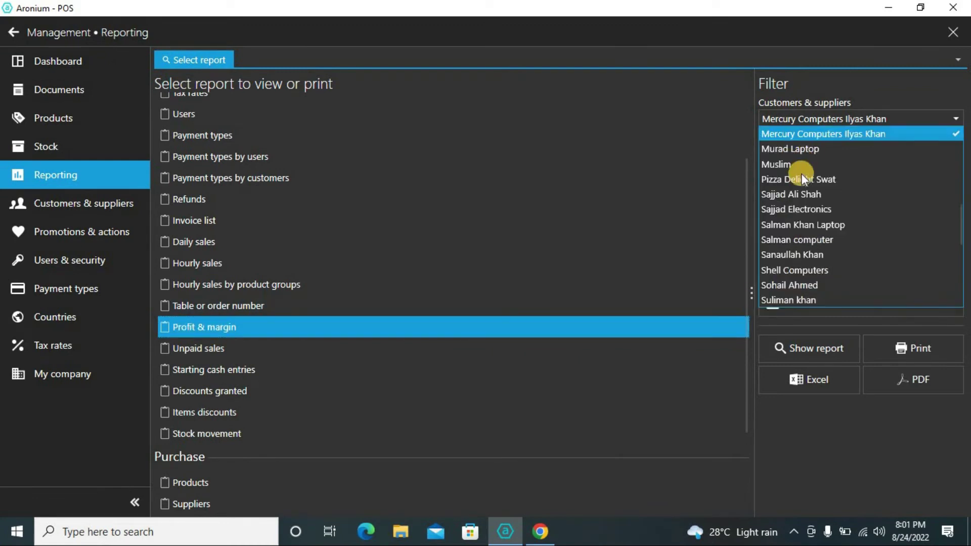
pyautogui.scroll(8, 801, 174)
pyautogui.click(788, 135)
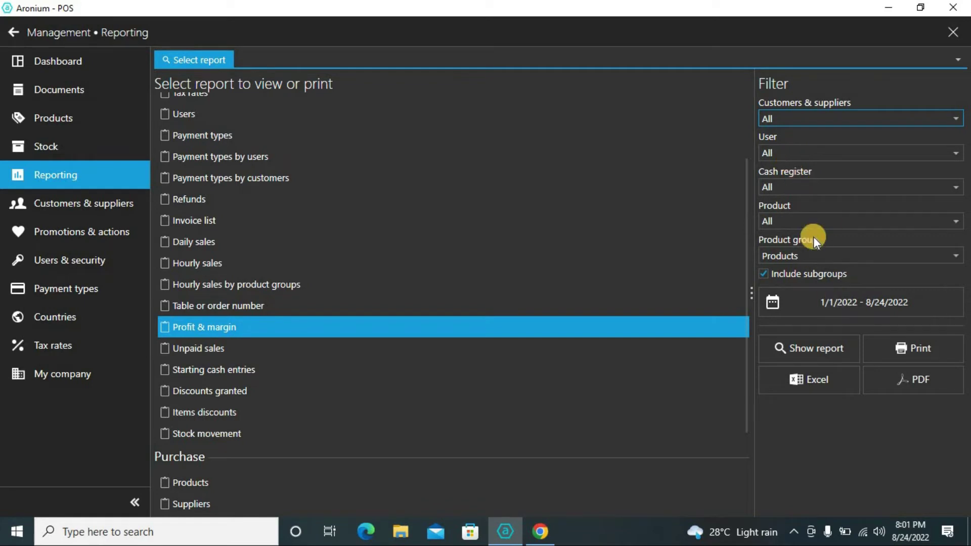
# Step: Run it for This month (8/1–8/24/2022): cost 582,830.00, total 705,650.40, profit 122,820.40
pyautogui.click(835, 307)
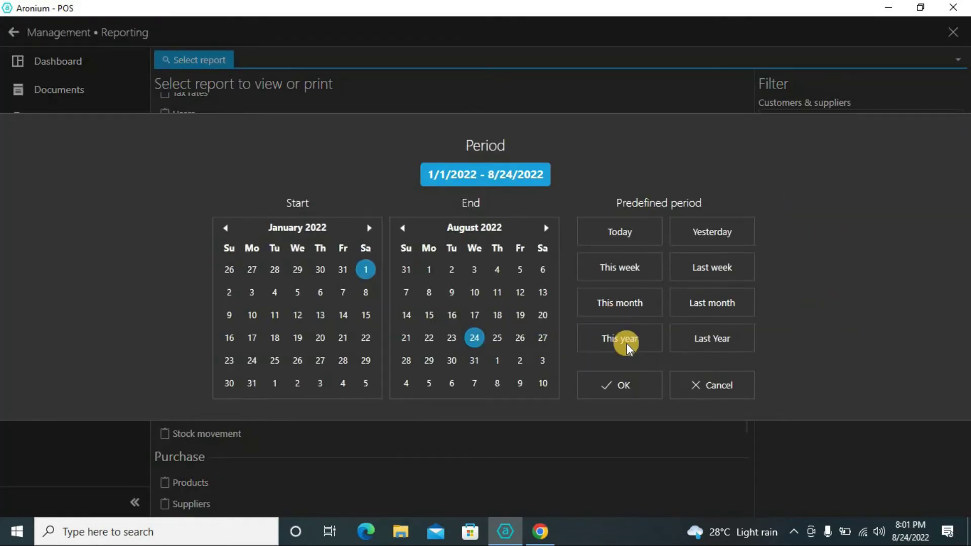
pyautogui.click(625, 307)
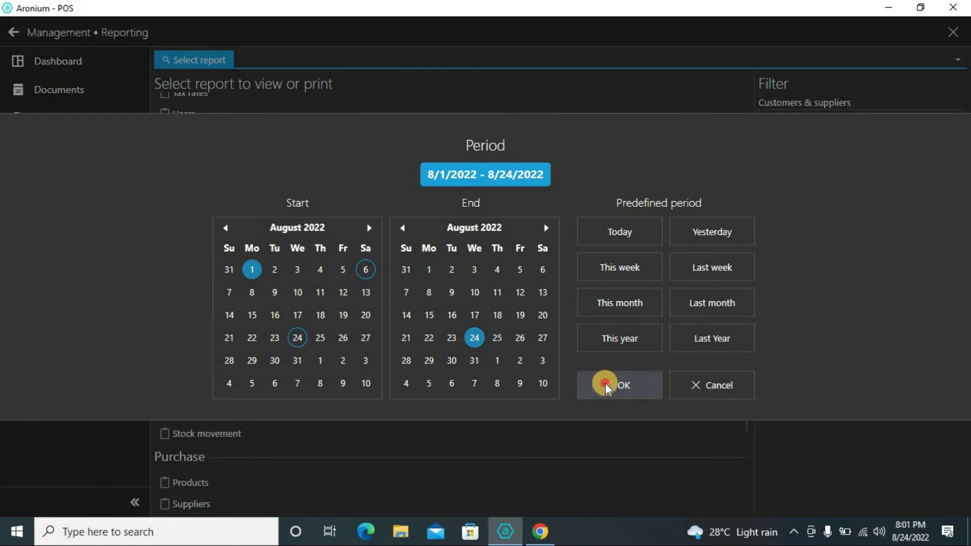
pyautogui.click(601, 385)
pyautogui.click(814, 359)
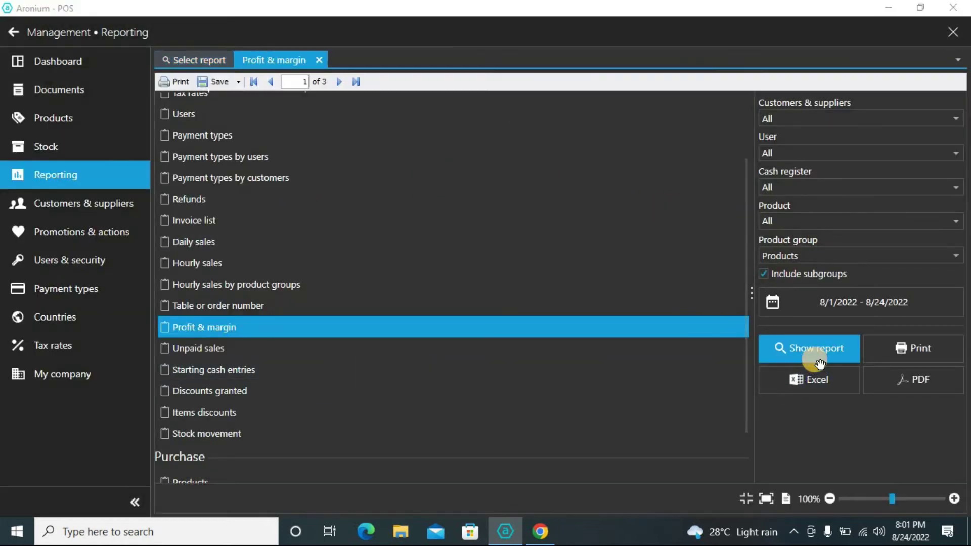
pyautogui.scroll(-15, 713, 344)
pyautogui.scroll(-20, 713, 344)
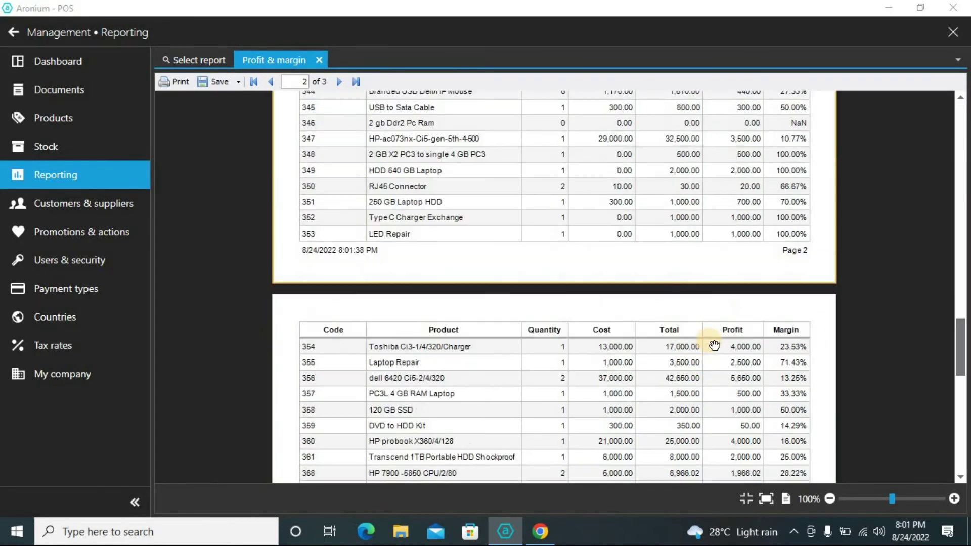
pyautogui.scroll(4, 684, 237)
pyautogui.scroll(3, 681, 249)
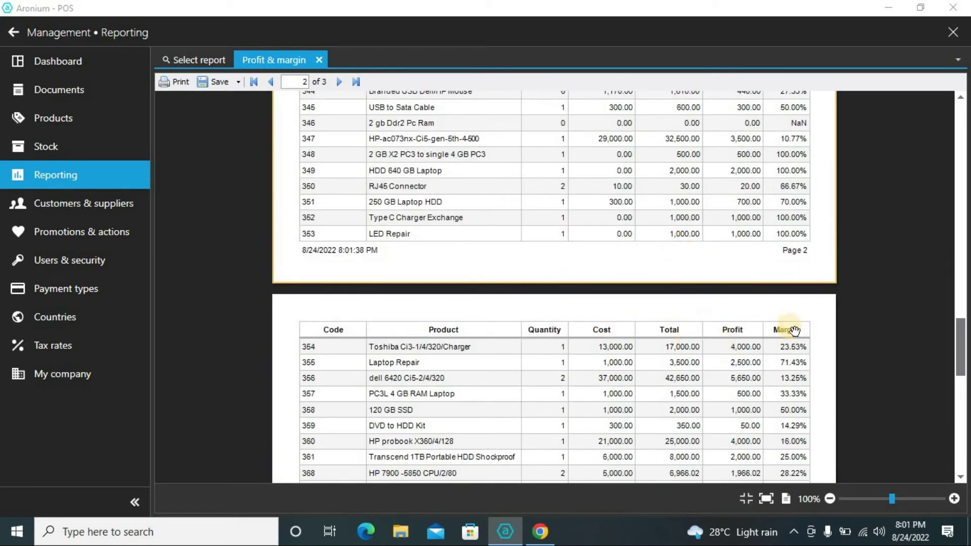
pyautogui.scroll(-6, 584, 379)
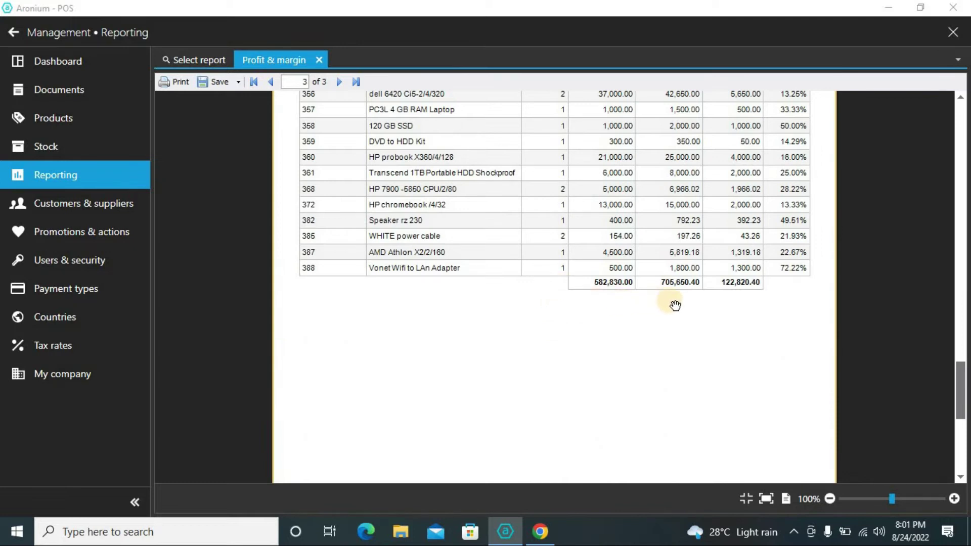
# Step: Close Profit & margin, run the Unpaid sales report for 8/1–8/24/2022, then close it
pyautogui.click(82, 183)
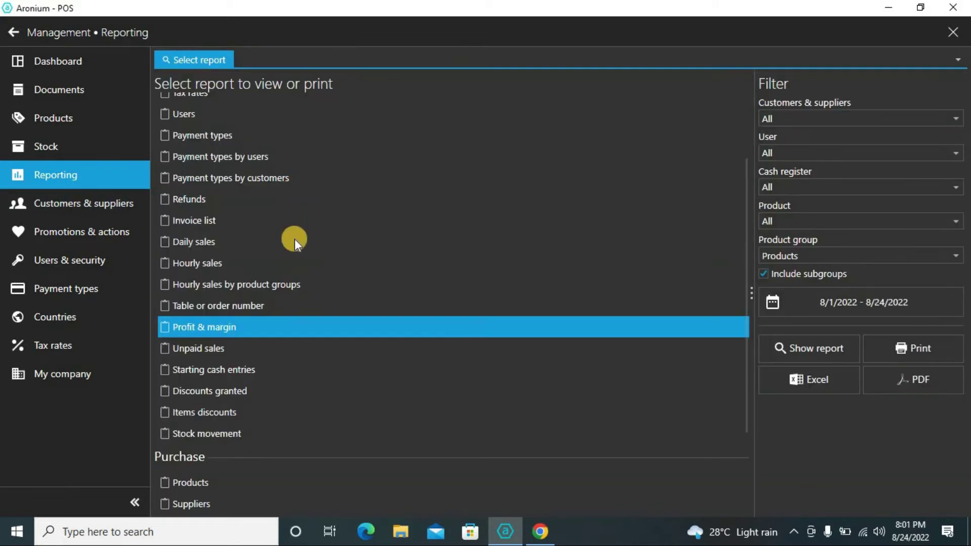
pyautogui.click(222, 348)
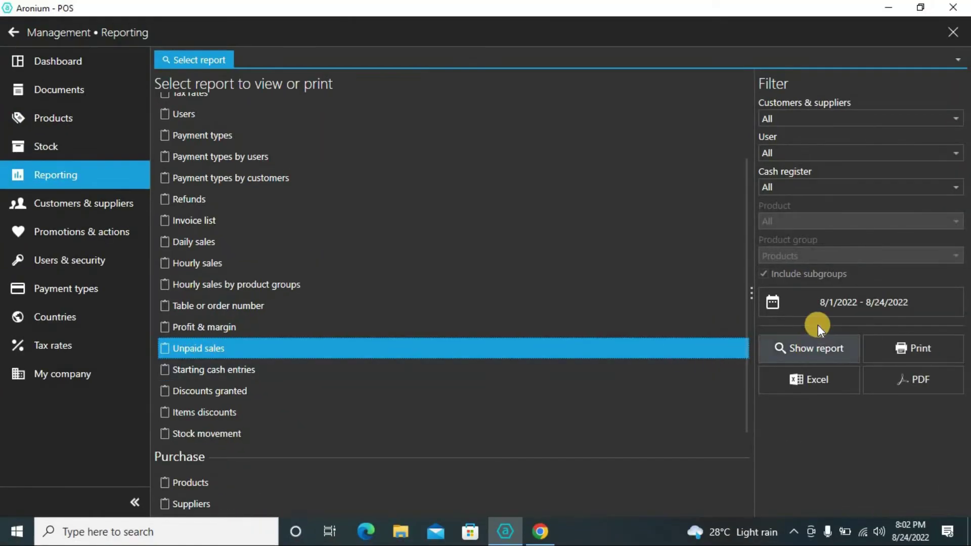
pyautogui.click(841, 301)
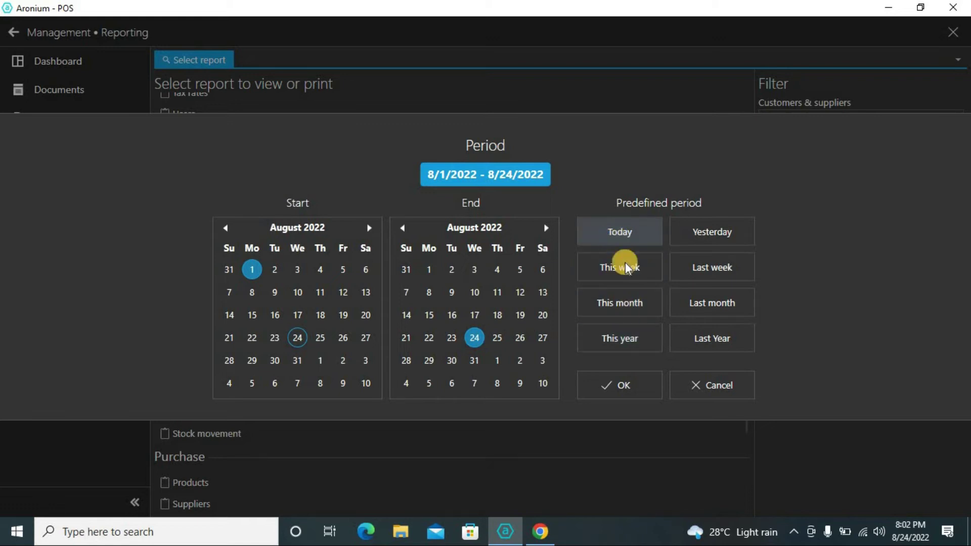
pyautogui.click(638, 390)
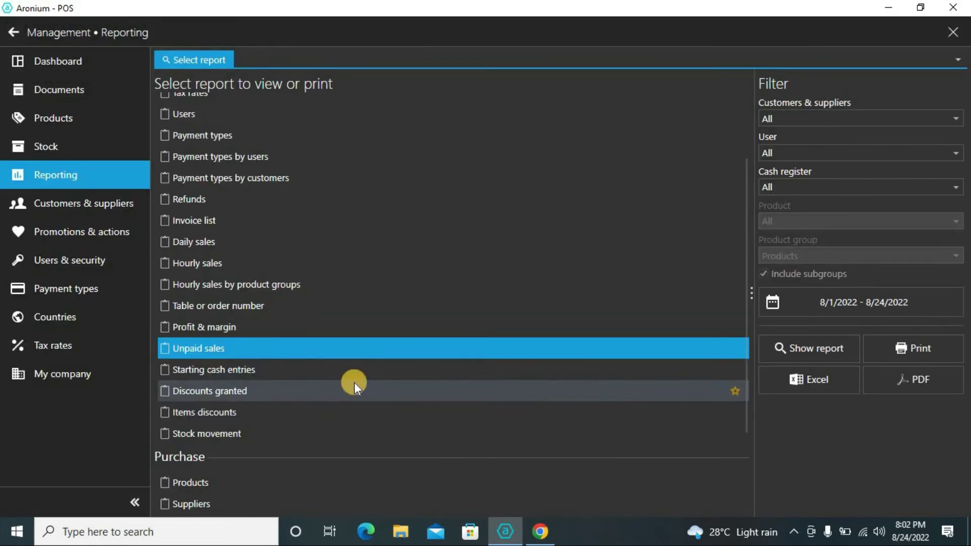
pyautogui.click(787, 348)
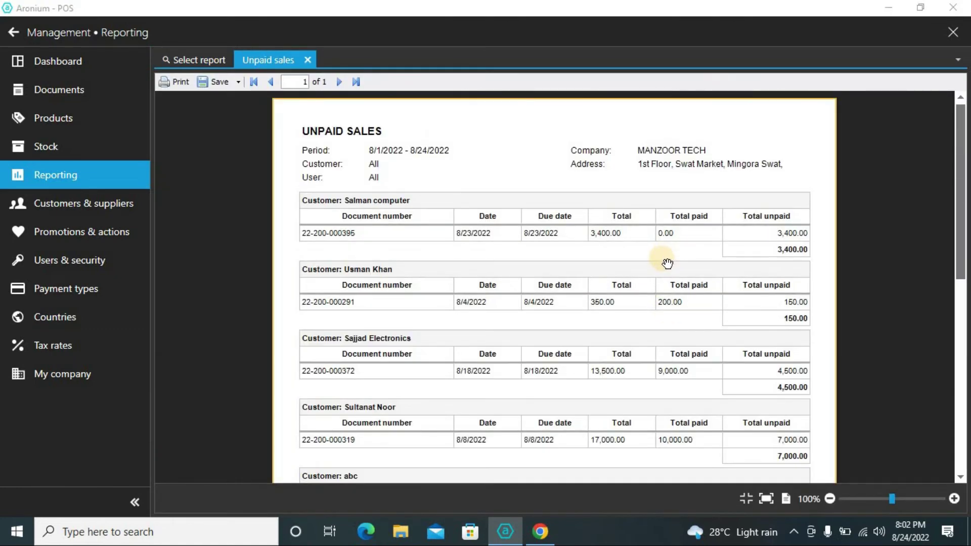
pyautogui.click(307, 60)
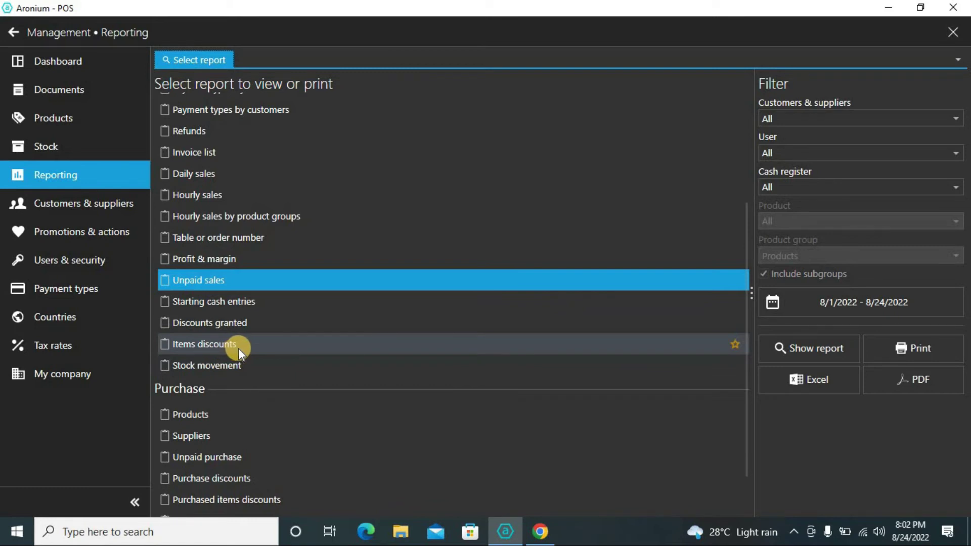
# Step: Run Stock movement for 8/1–8/24/2022 (183 sales, led by DVD Disk), close it, select Purchase > Products
pyautogui.click(213, 367)
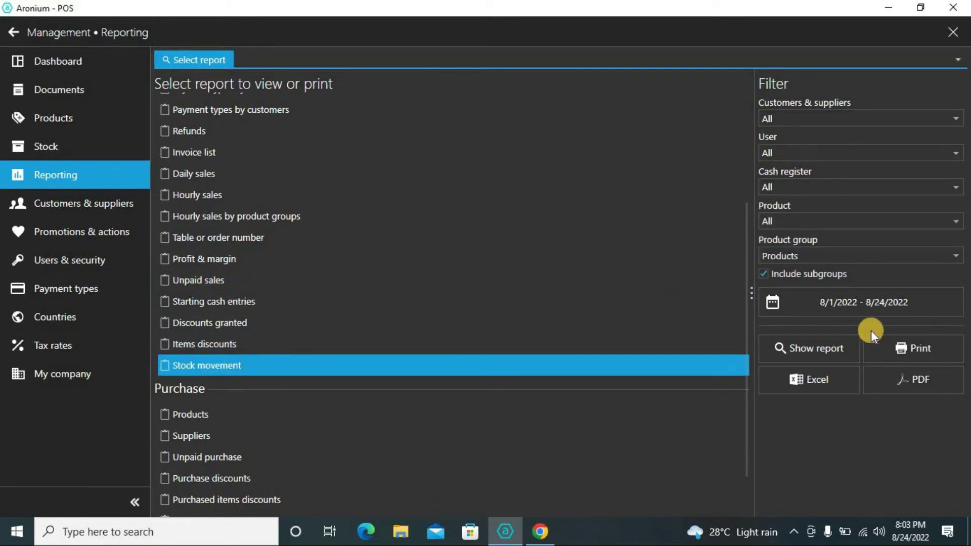
pyautogui.click(862, 302)
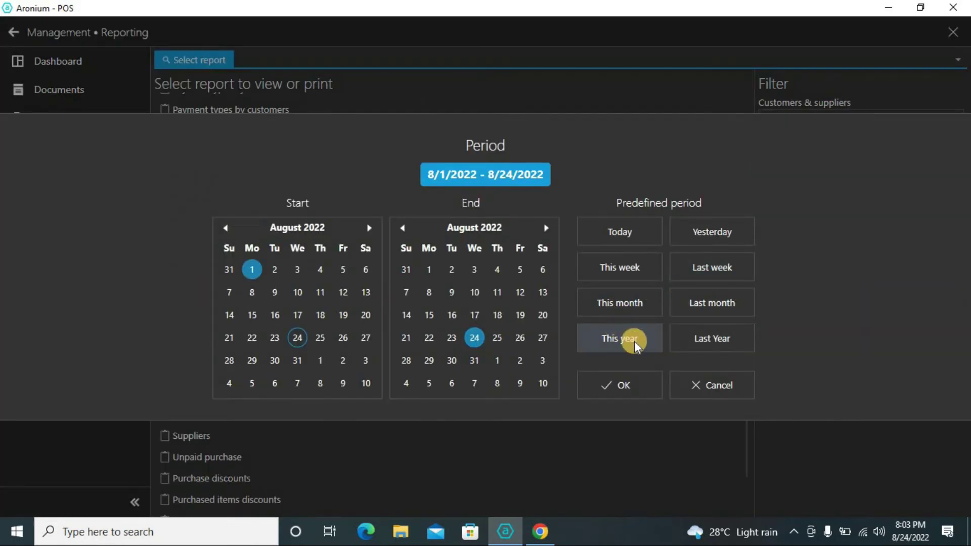
pyautogui.click(615, 388)
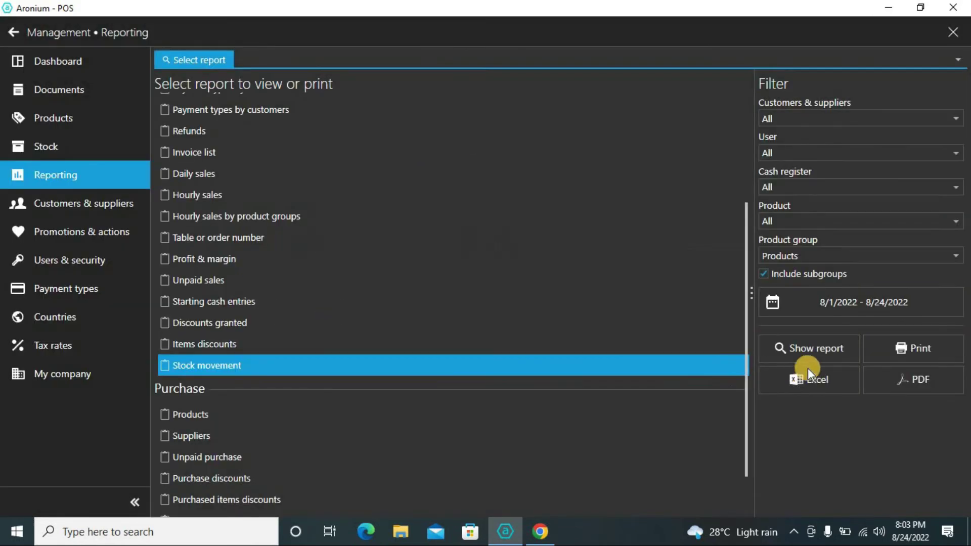
pyautogui.click(805, 347)
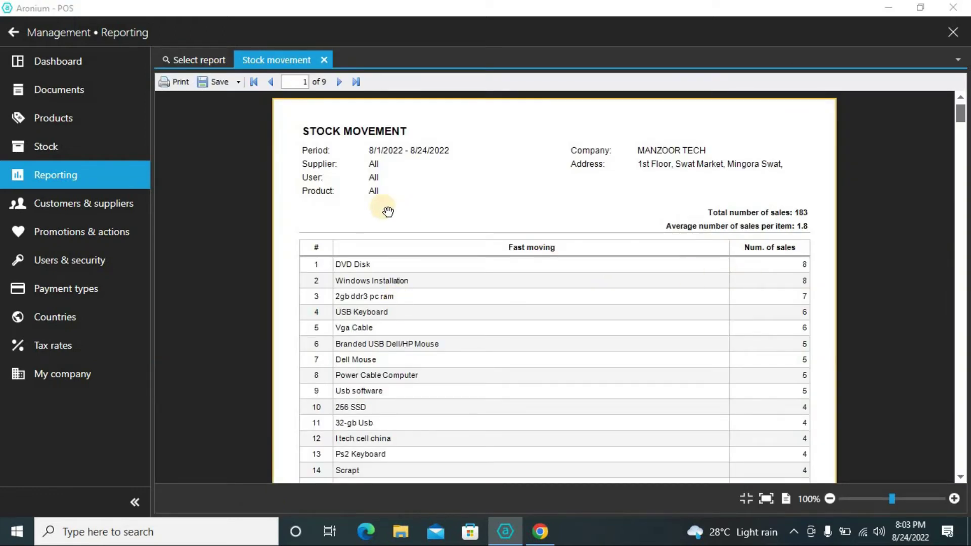
pyautogui.click(324, 60)
pyautogui.click(188, 377)
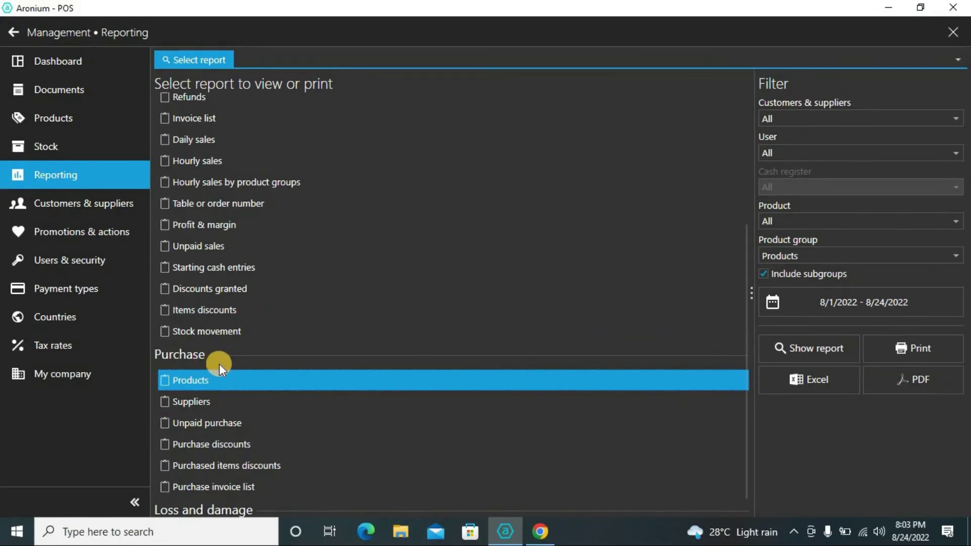
# Step: Run the Unpaid purchase report for This month, showing 610.00 still unpaid
pyautogui.click(204, 403)
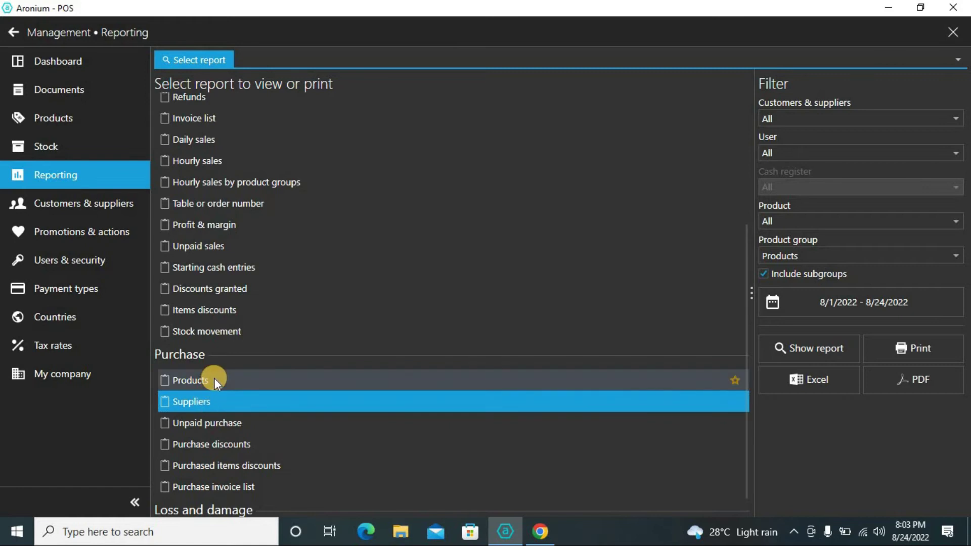
pyautogui.click(214, 379)
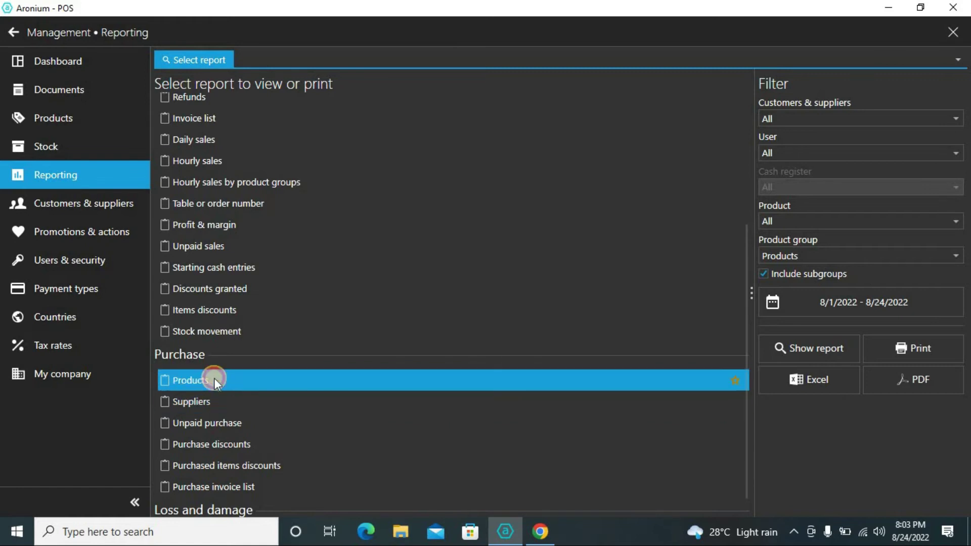
pyautogui.click(229, 427)
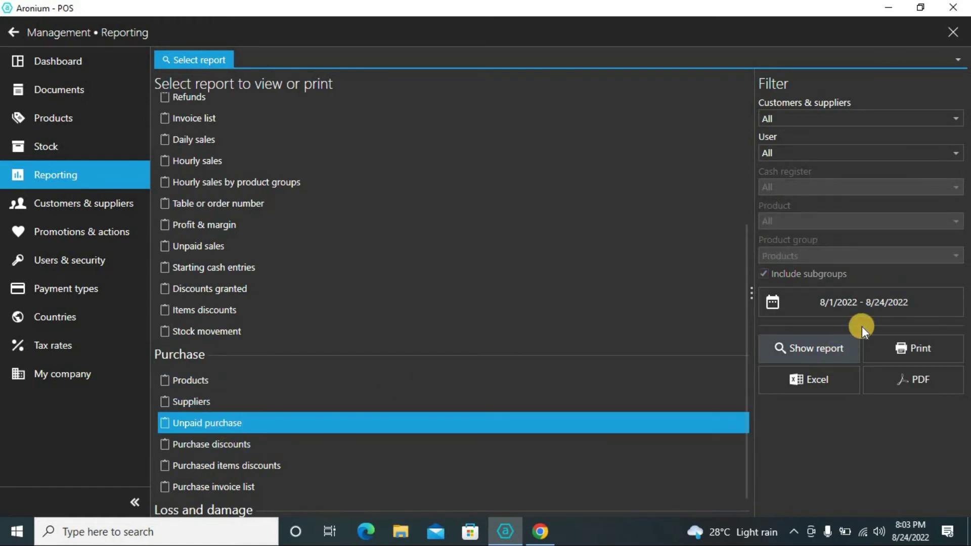
pyautogui.click(849, 302)
pyautogui.click(637, 308)
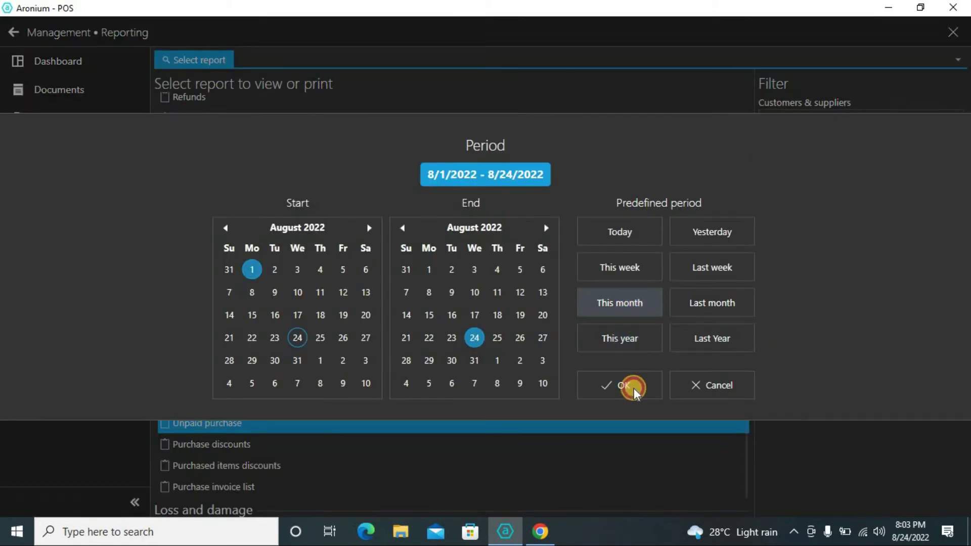
pyautogui.click(629, 386)
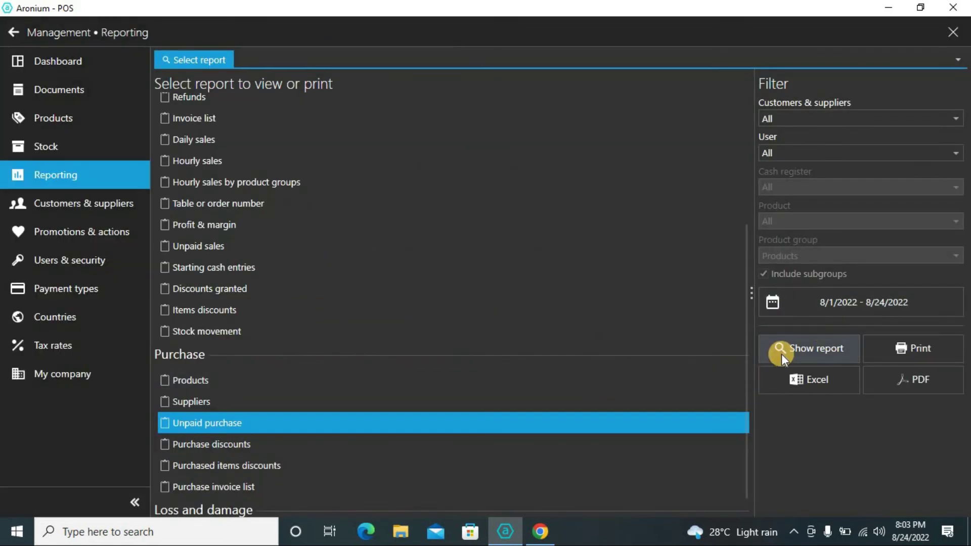
pyautogui.click(782, 350)
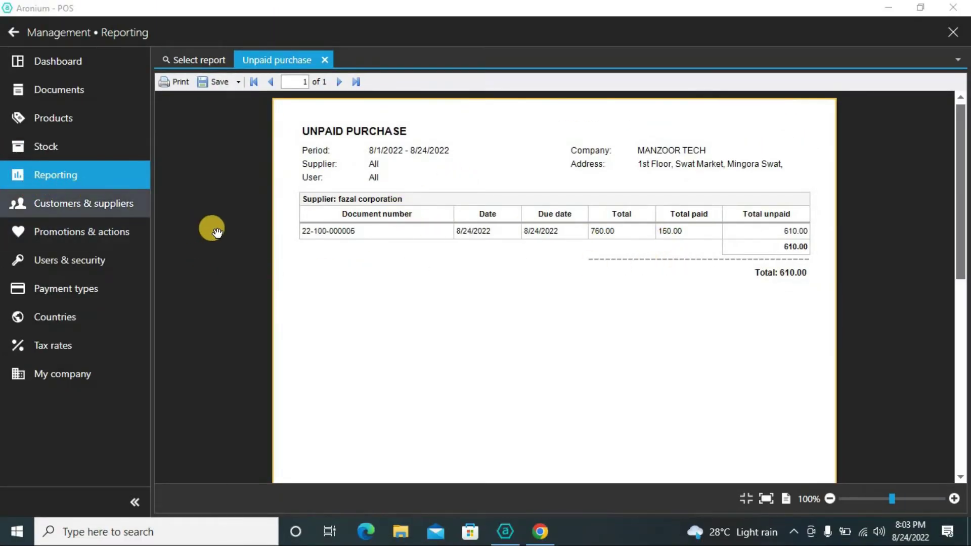
pyautogui.scroll(-2, 433, 260)
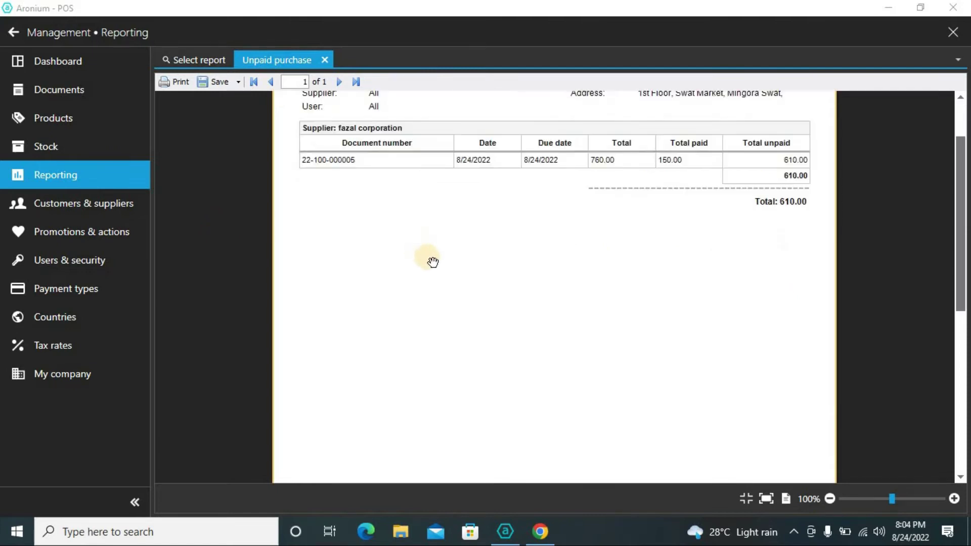
pyautogui.scroll(2, 433, 261)
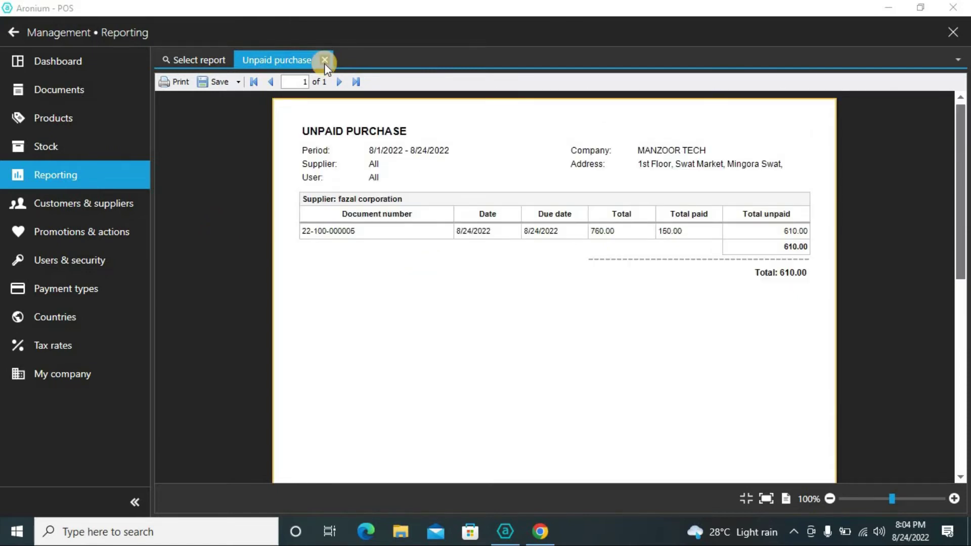
# Step: Close the Unpaid purchase report and go via Customers & suppliers to Products
pyautogui.click(324, 62)
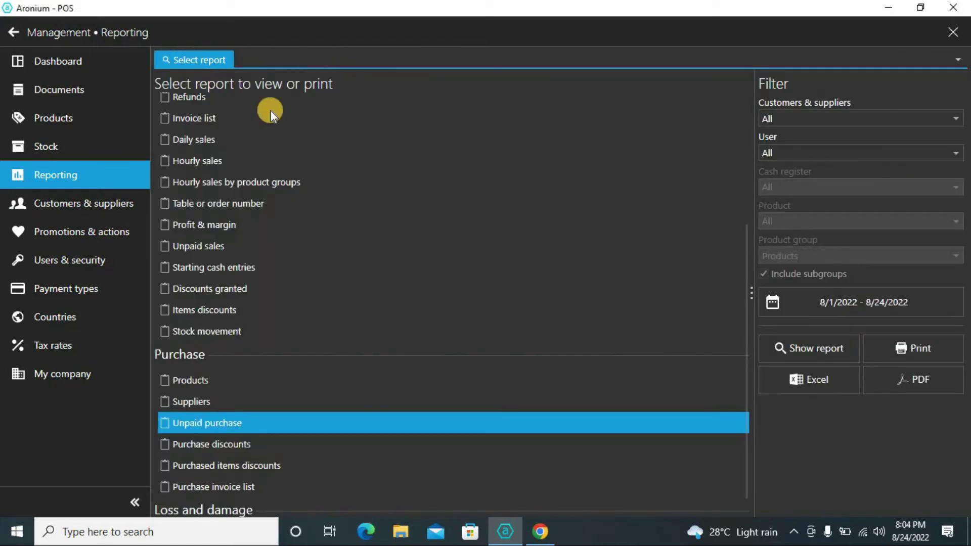
pyautogui.click(119, 202)
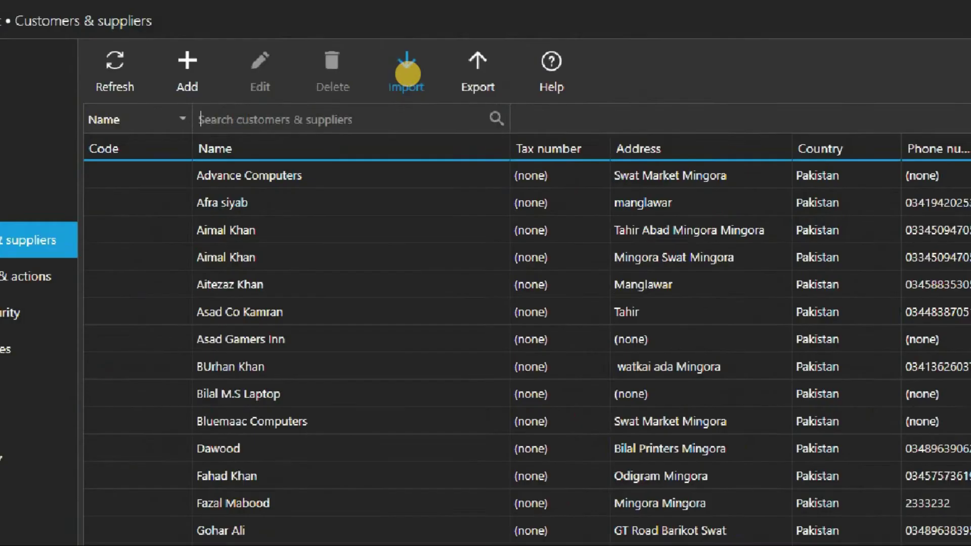
pyautogui.click(61, 117)
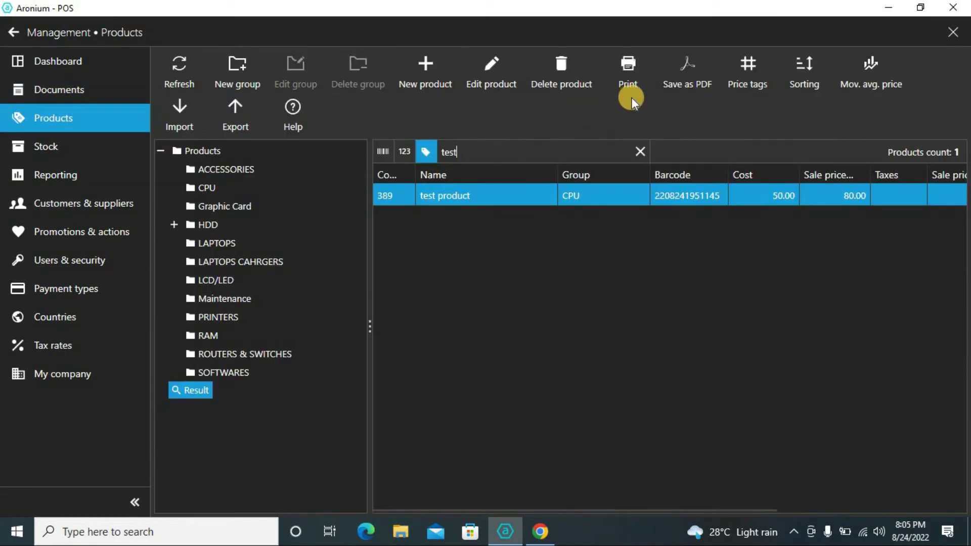
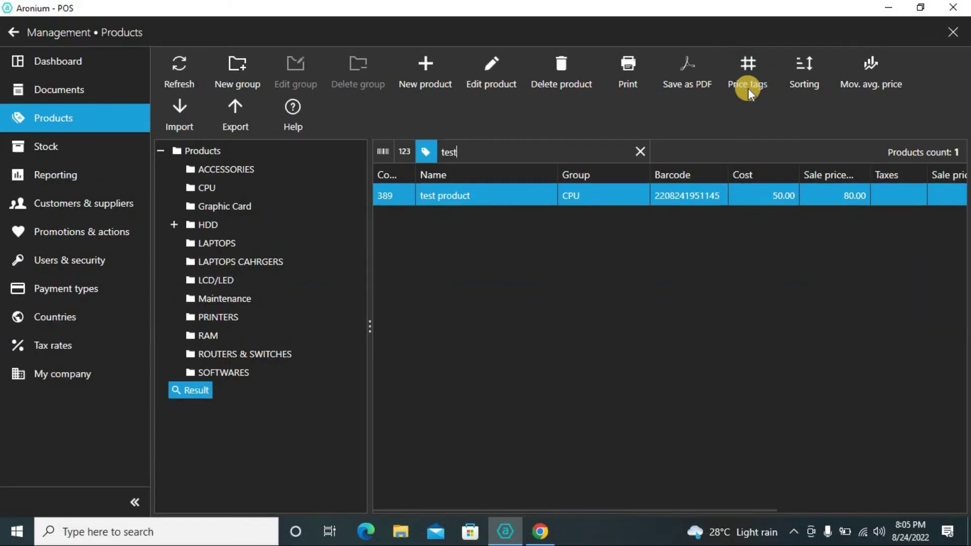
# Step: Switch from the products screen to the Customers & suppliers list in Management
pyautogui.click(99, 205)
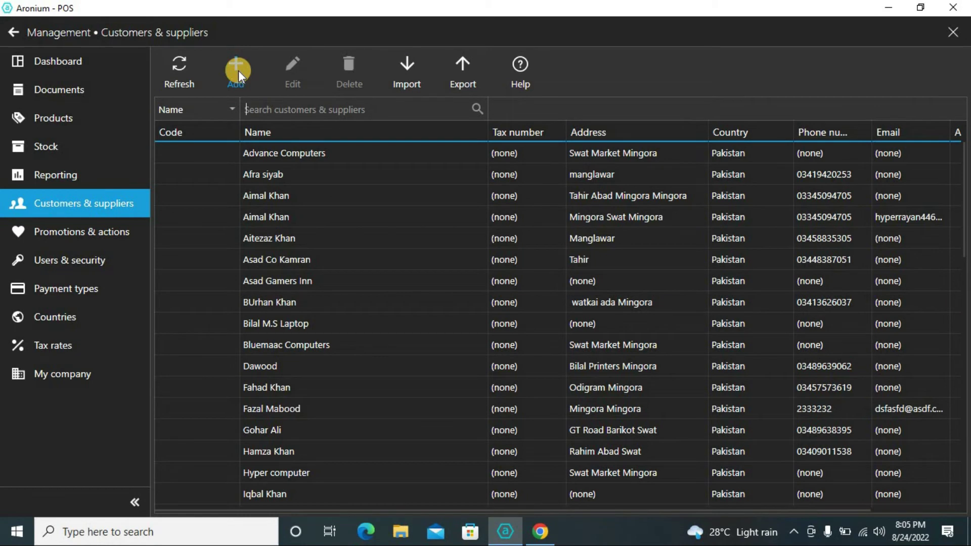
# Step: Add a new contact named 'test supplier' with address 'test street' and city 'abc'
pyautogui.click(238, 71)
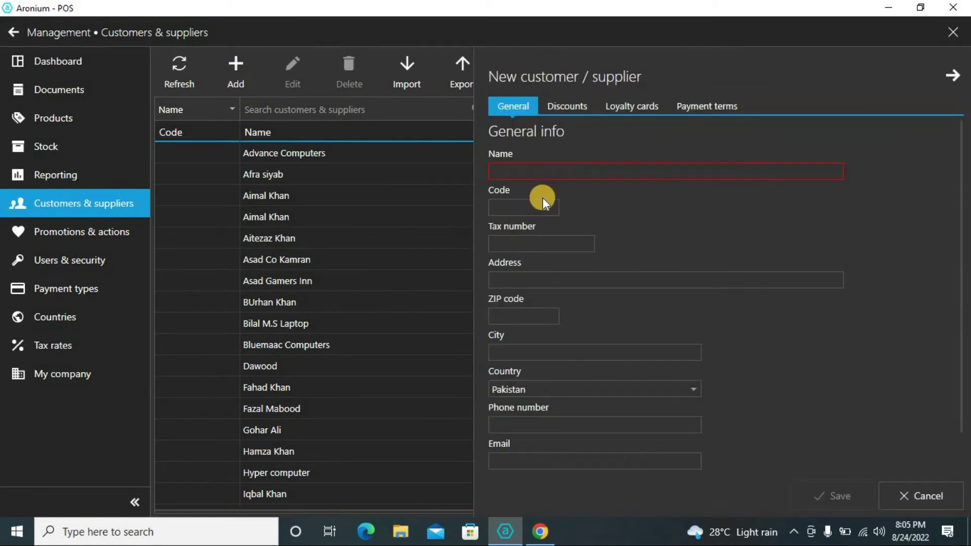
pyautogui.write('te')
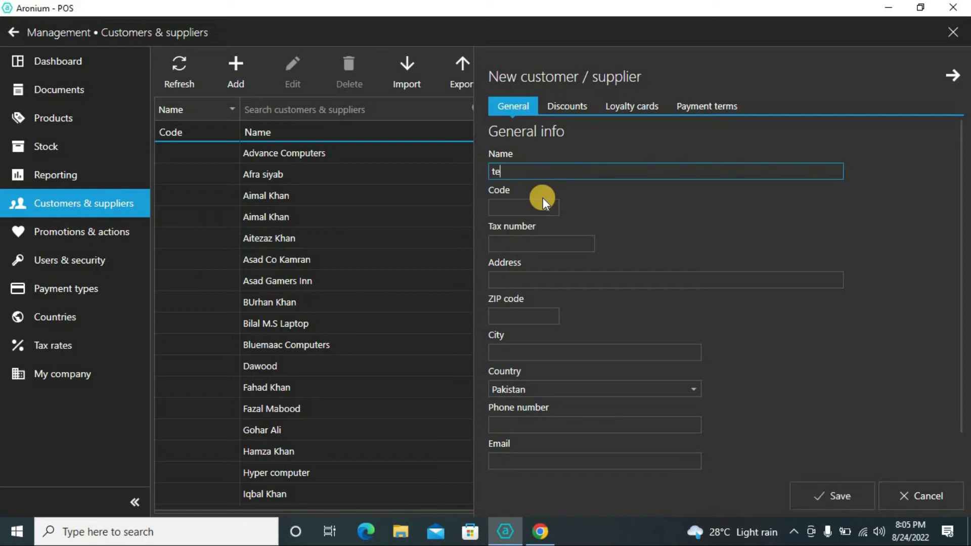
pyautogui.write('st supplier')
pyautogui.click(516, 206)
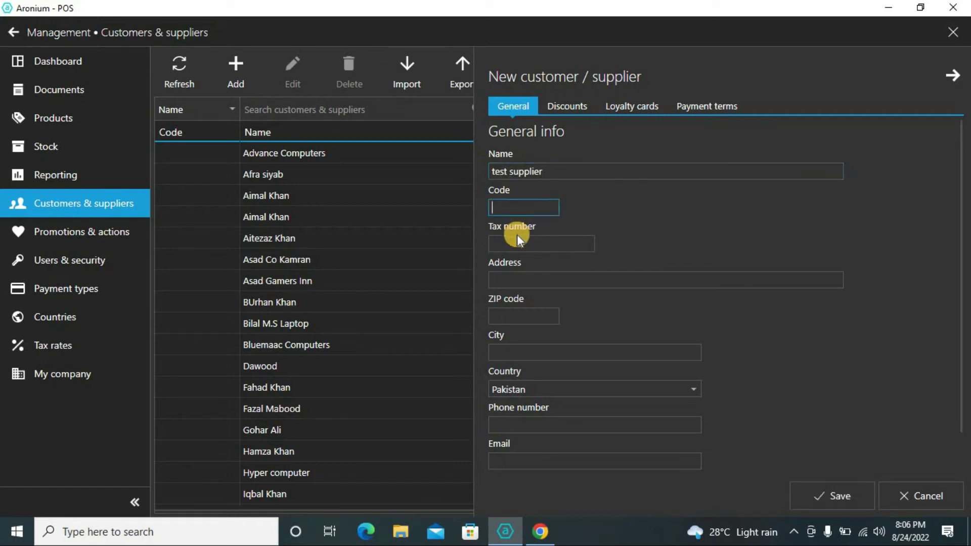
pyautogui.click(519, 243)
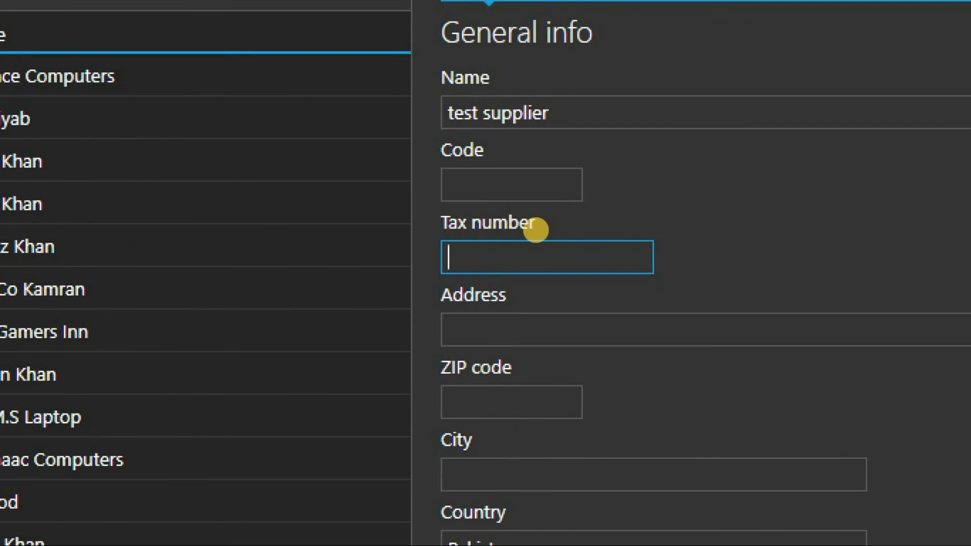
pyautogui.click(552, 329)
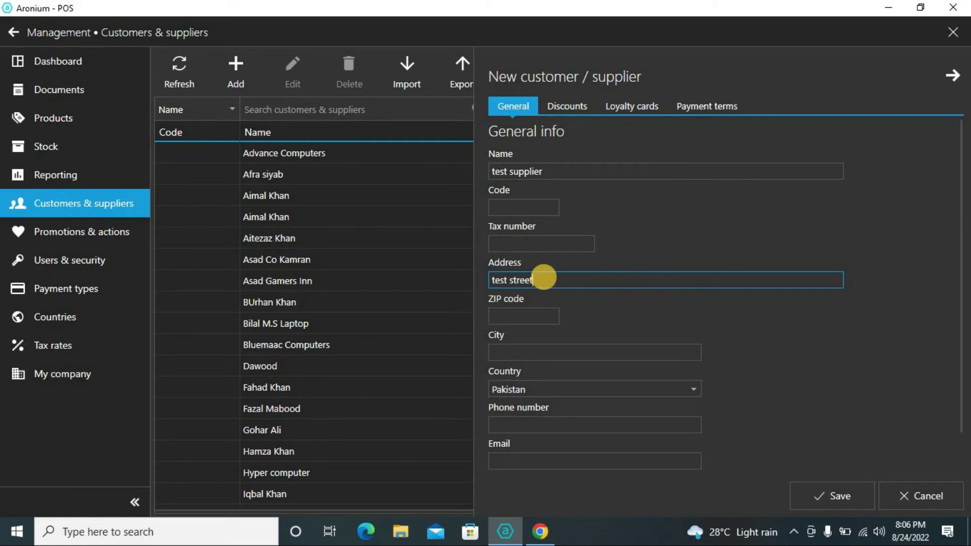
pyautogui.click(537, 317)
pyautogui.click(538, 348)
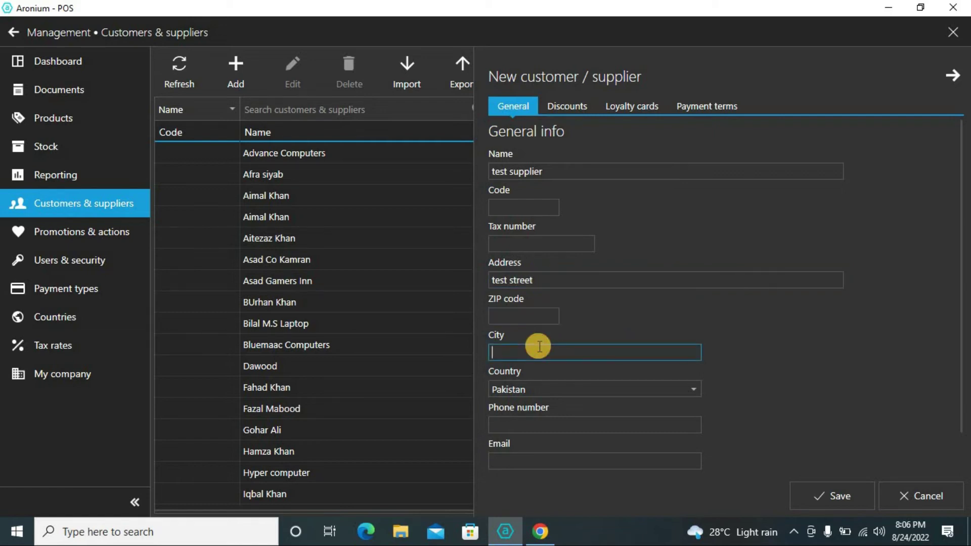
pyautogui.write('abc')
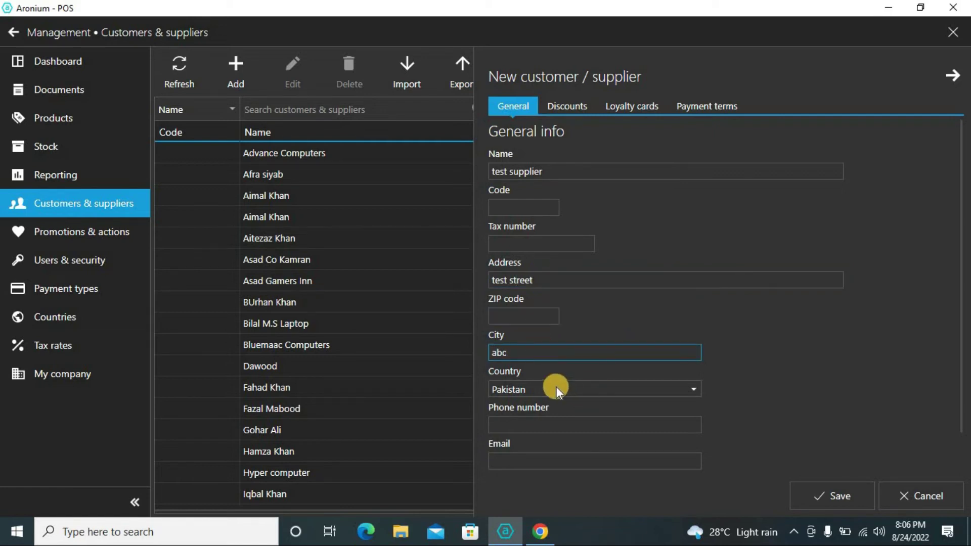
# Step: Enter the contact's phone number and e-mail, and switch off the Customer flag
pyautogui.click(546, 429)
pyautogui.write('345')
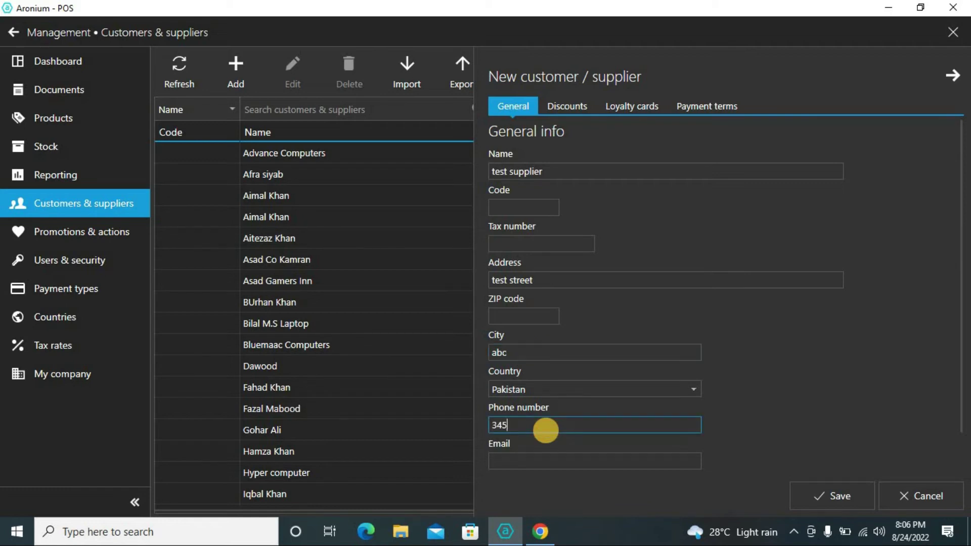
pyautogui.write('324234')
pyautogui.click(583, 462)
pyautogui.write('sdfsdf')
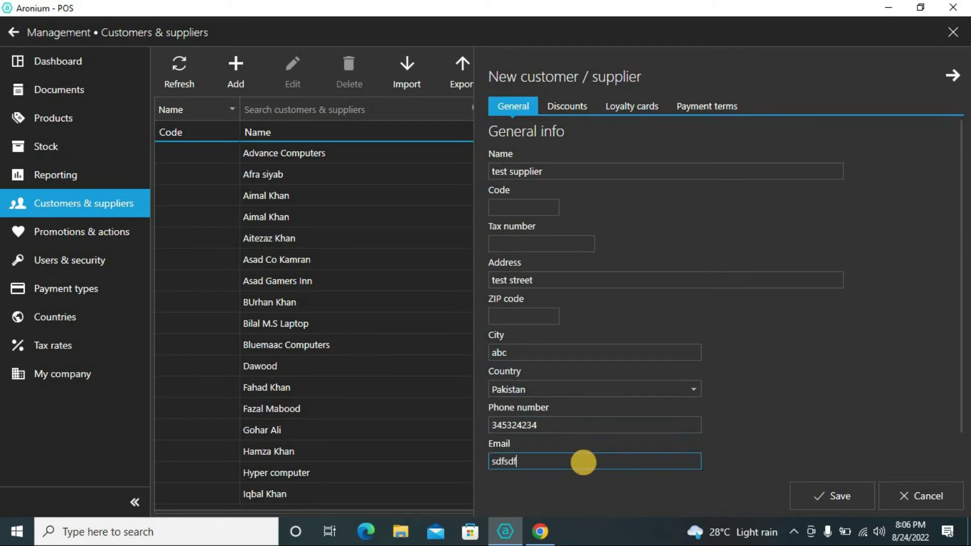
pyautogui.write('dsf@sadfsadf.com')
pyautogui.scroll(-1, 582, 461)
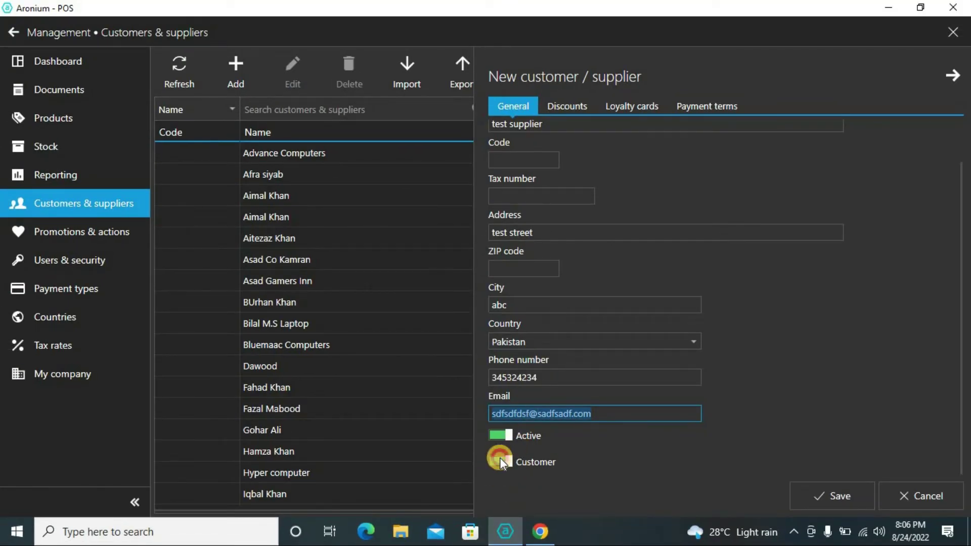
pyautogui.click(499, 460)
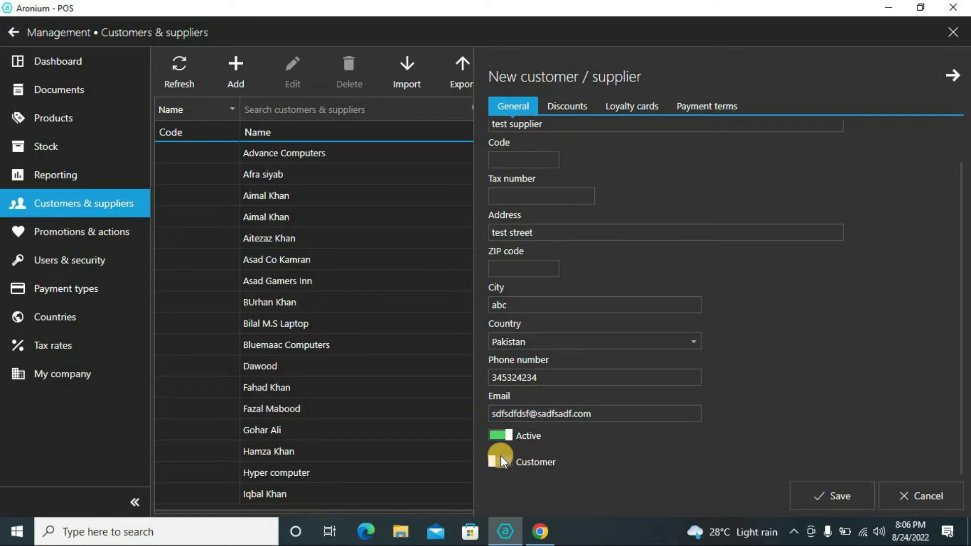
pyautogui.scroll(3, 548, 393)
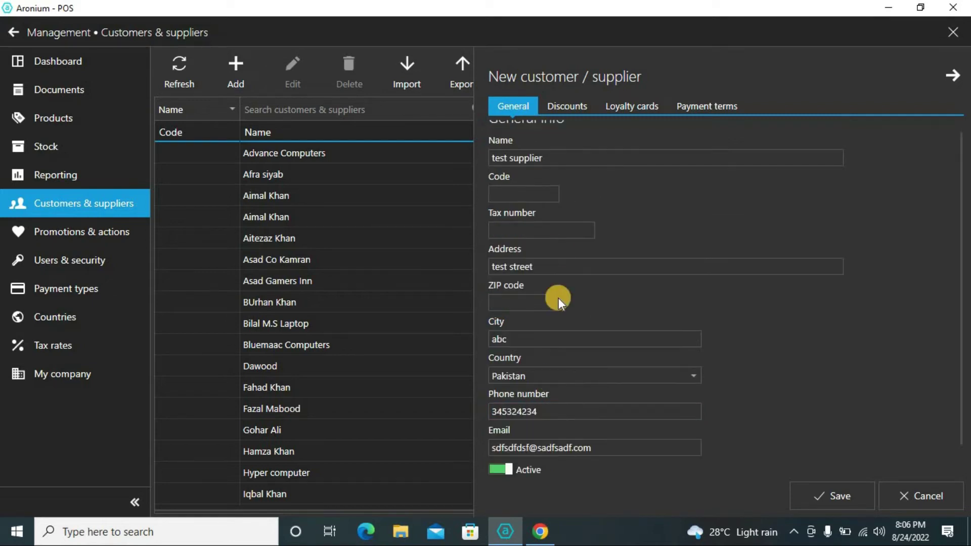
# Step: Review the Discounts, Loyalty cards and Payment terms tabs, then save 'test supplier'
pyautogui.click(560, 107)
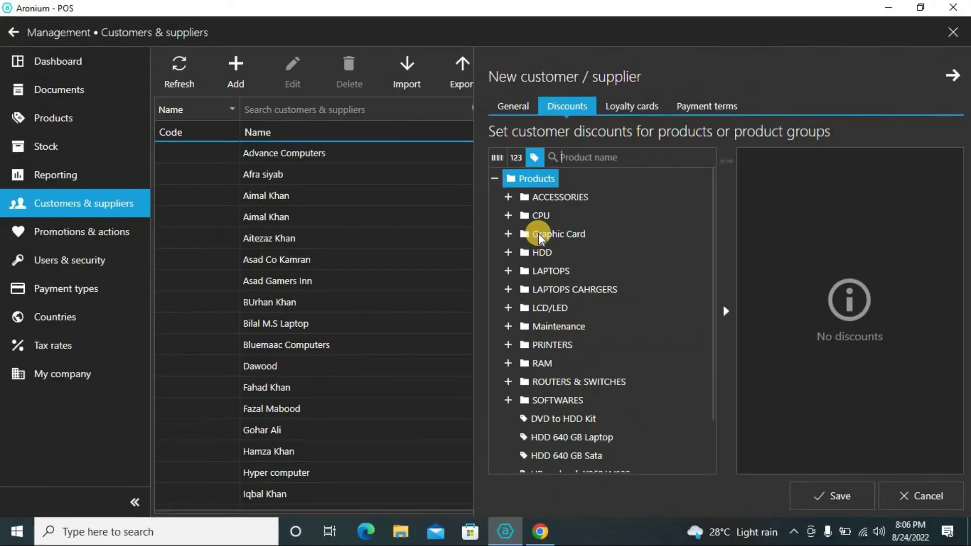
pyautogui.click(632, 108)
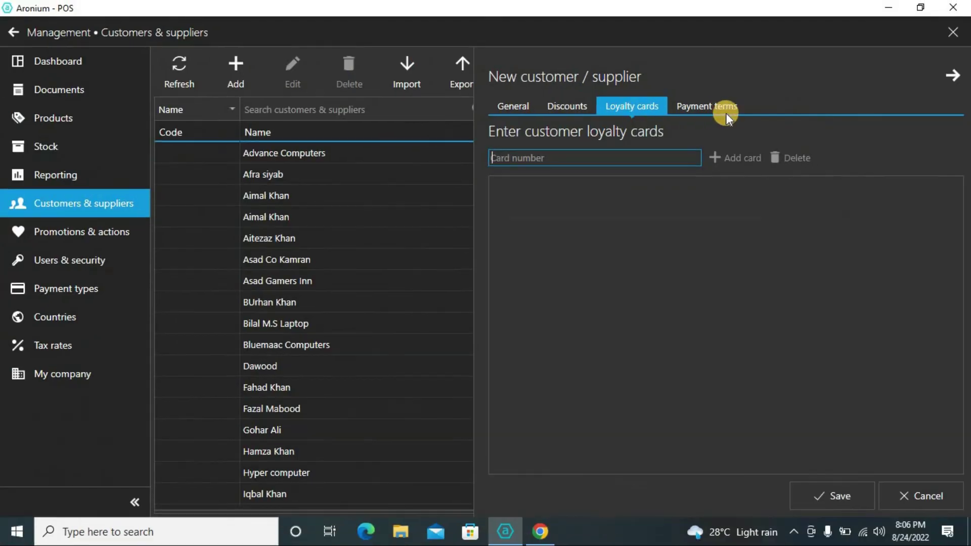
pyautogui.click(728, 107)
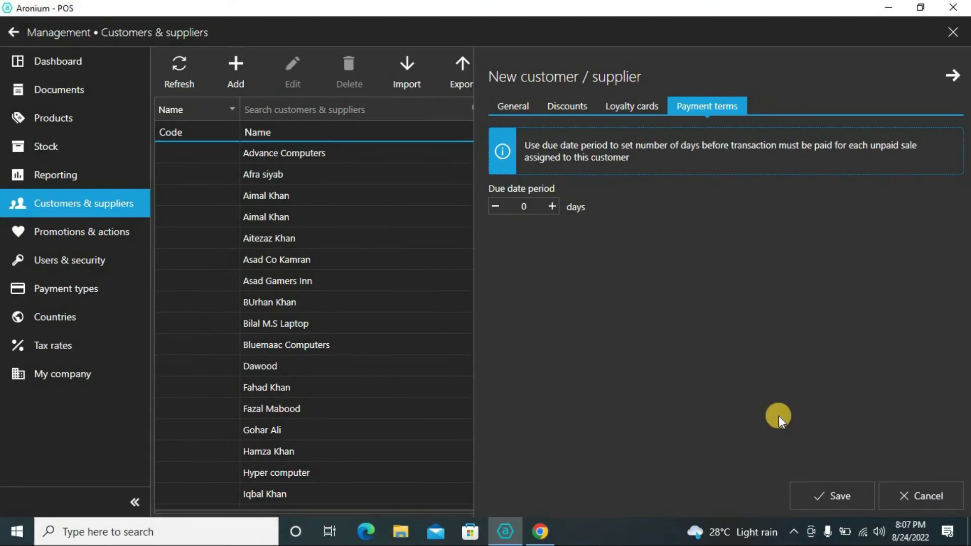
pyautogui.click(827, 496)
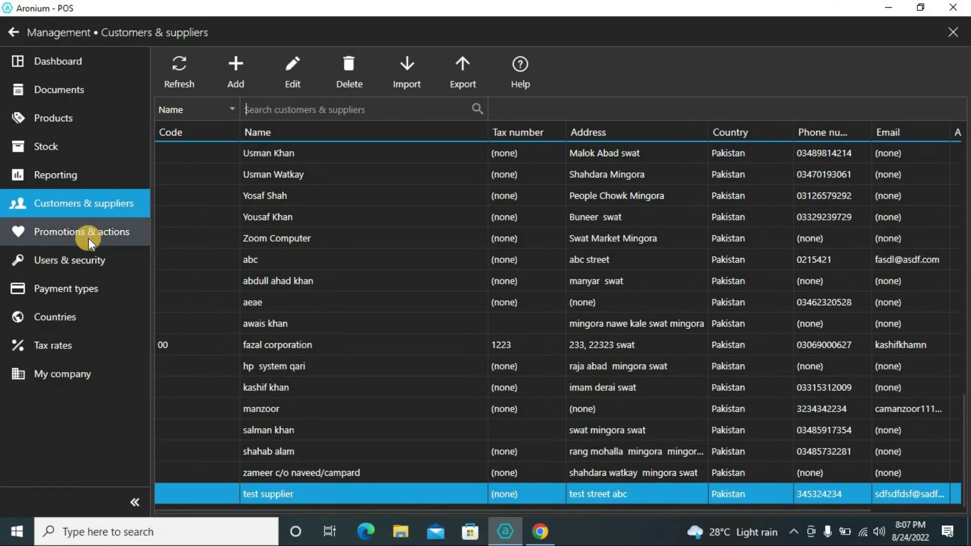
# Step: Create a new promotion named 'Buy 1 Get 1 Free' under Promotions & actions, left active
pyautogui.click(93, 232)
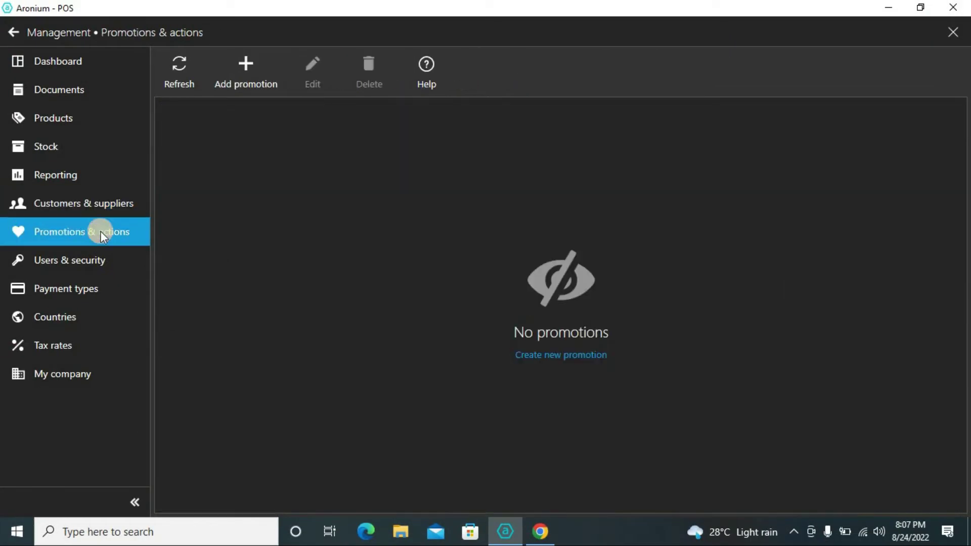
pyautogui.click(235, 63)
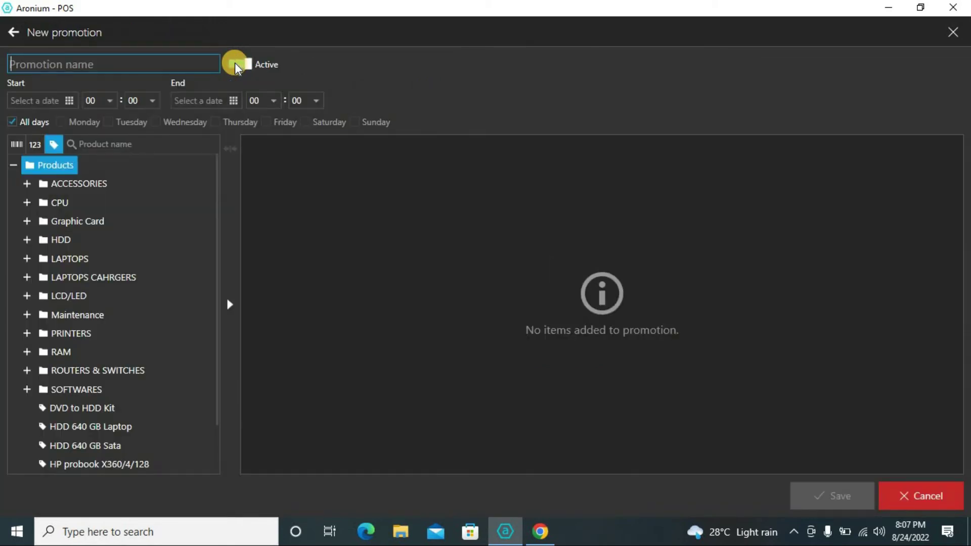
pyautogui.click(104, 65)
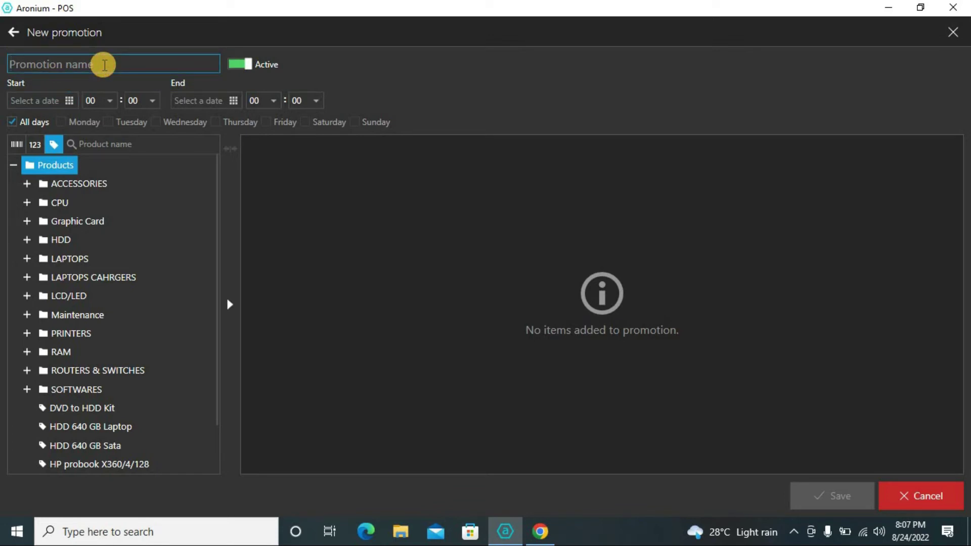
pyautogui.write('Buy 1')
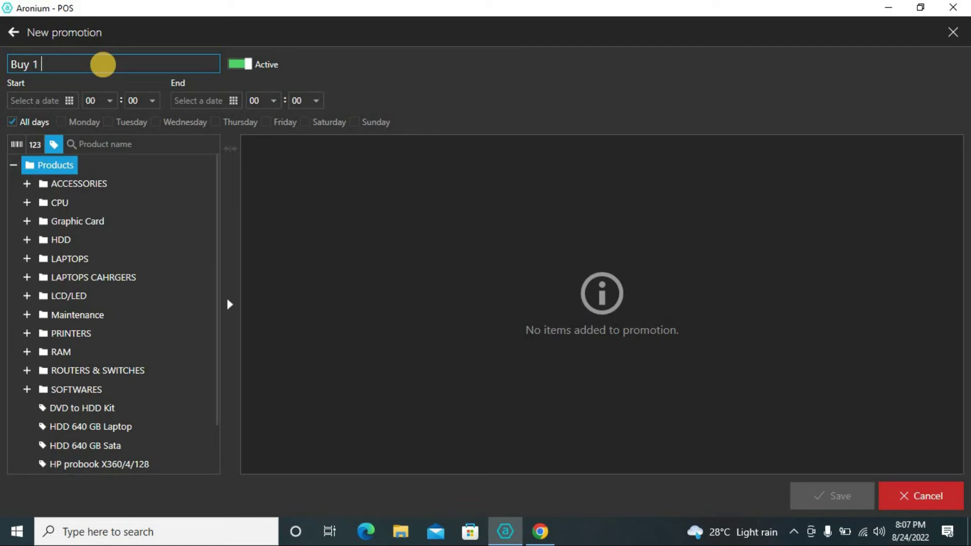
pyautogui.write(' Ge4t 1 Free')
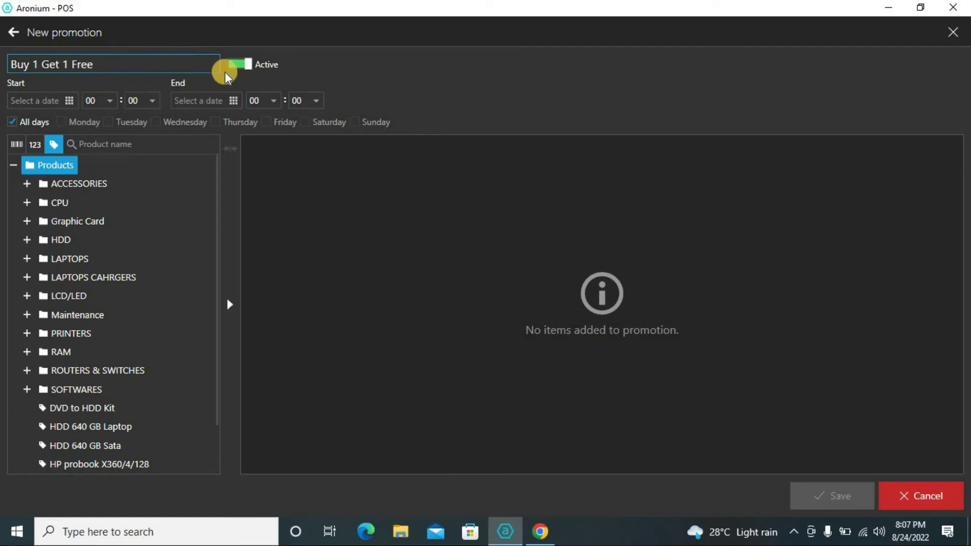
pyautogui.hotkey('ctrl', 'a')
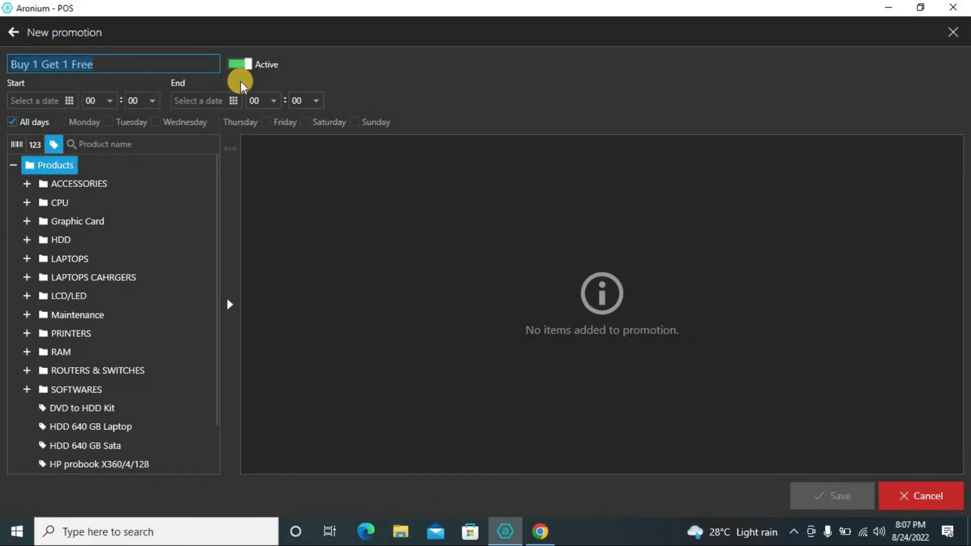
# Step: Set the promotion's start to 8/24/2022 02:02
pyautogui.click(69, 100)
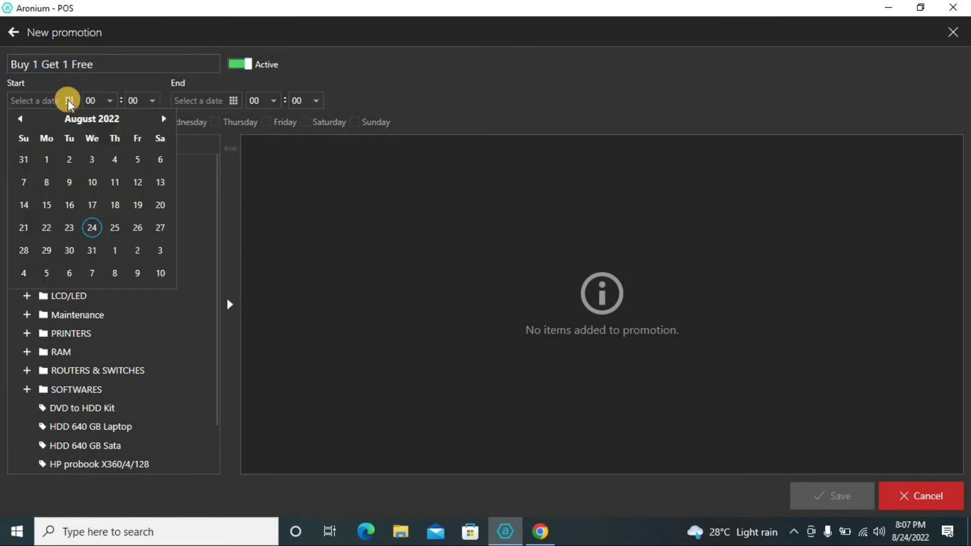
pyautogui.click(92, 228)
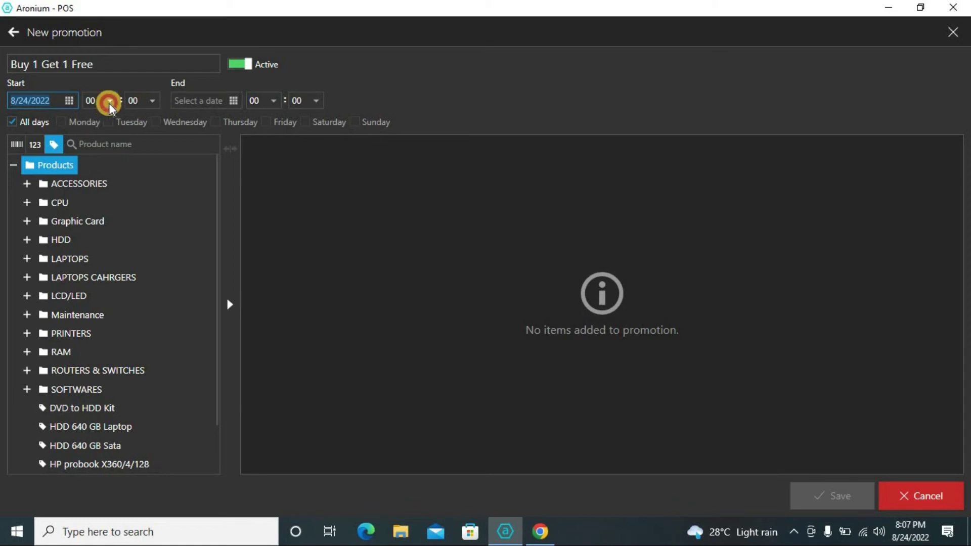
pyautogui.click(105, 100)
pyautogui.click(108, 147)
pyautogui.click(150, 100)
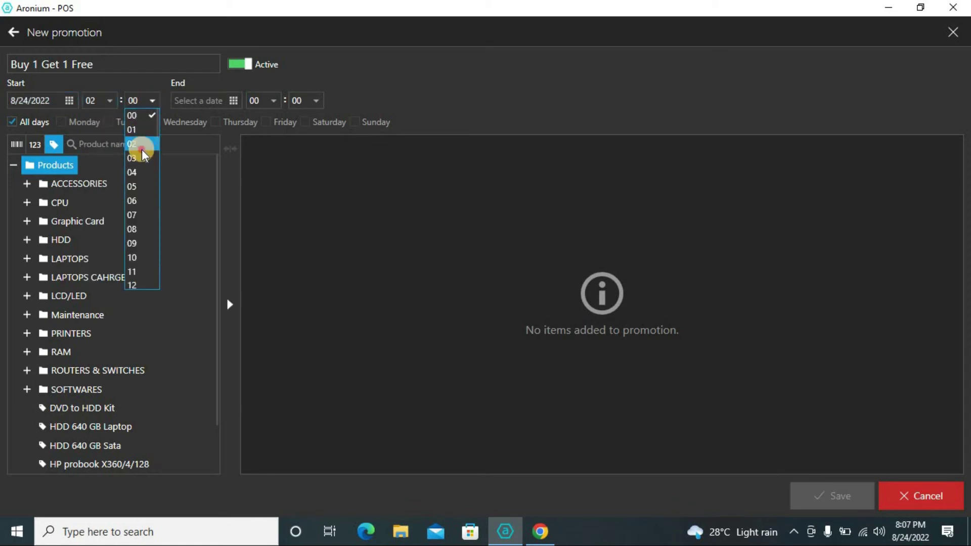
pyautogui.click(135, 144)
# Step: Set the promotion's end to 8/25/2022 05:02 and restrict it to Mondays only
pyautogui.click(233, 100)
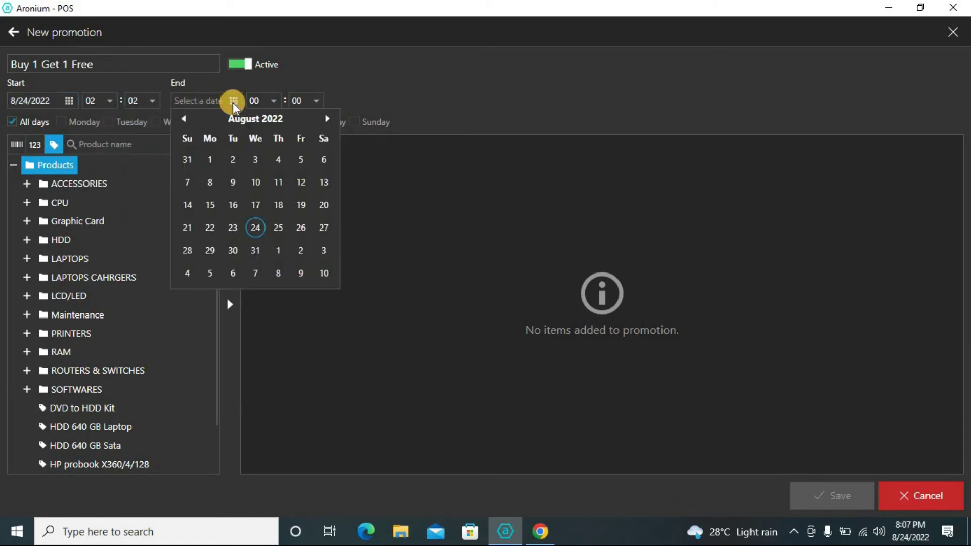
pyautogui.click(278, 228)
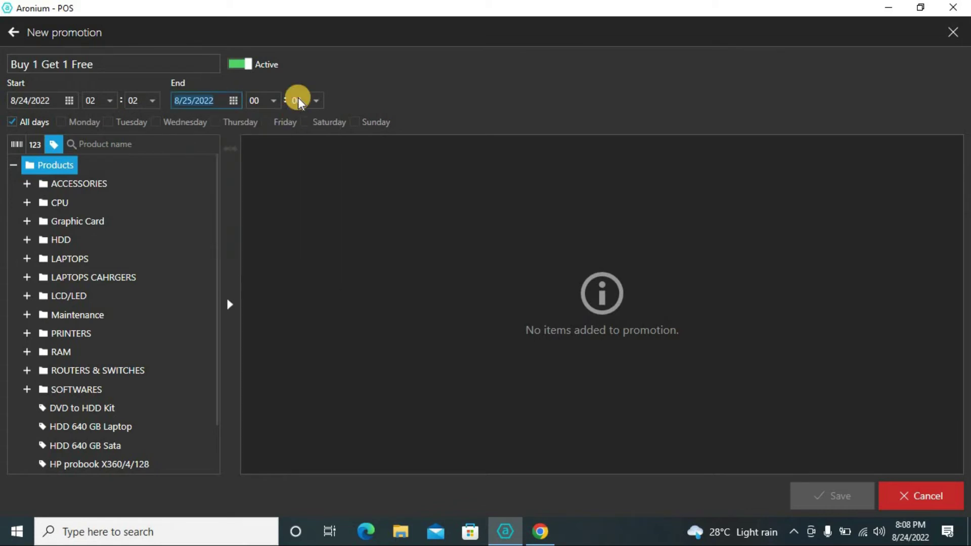
pyautogui.click(272, 101)
pyautogui.click(255, 186)
pyautogui.click(311, 101)
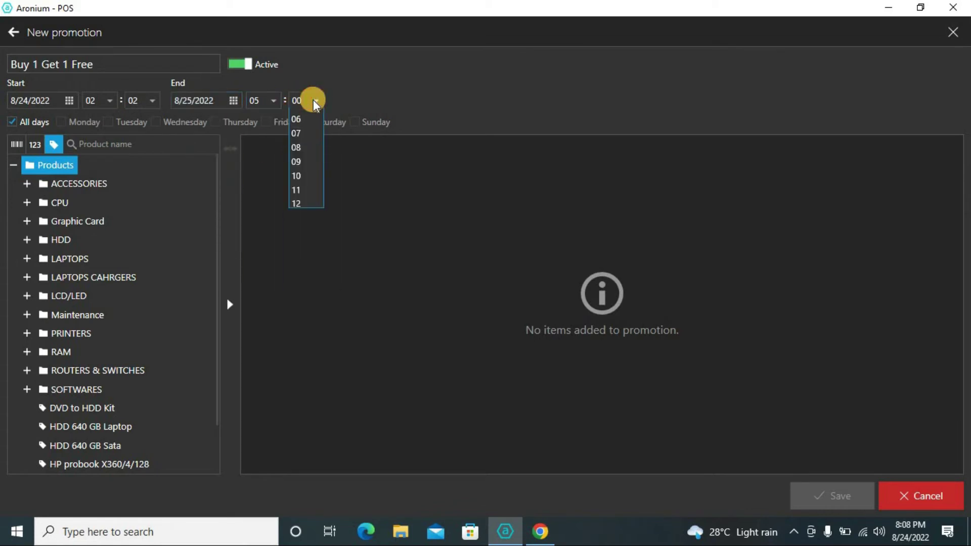
pyautogui.click(311, 142)
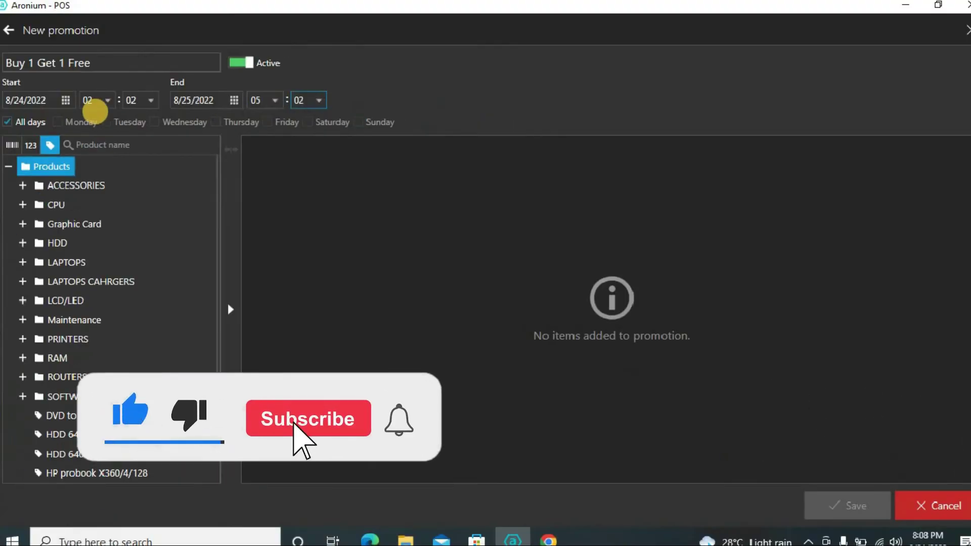
pyautogui.click(11, 123)
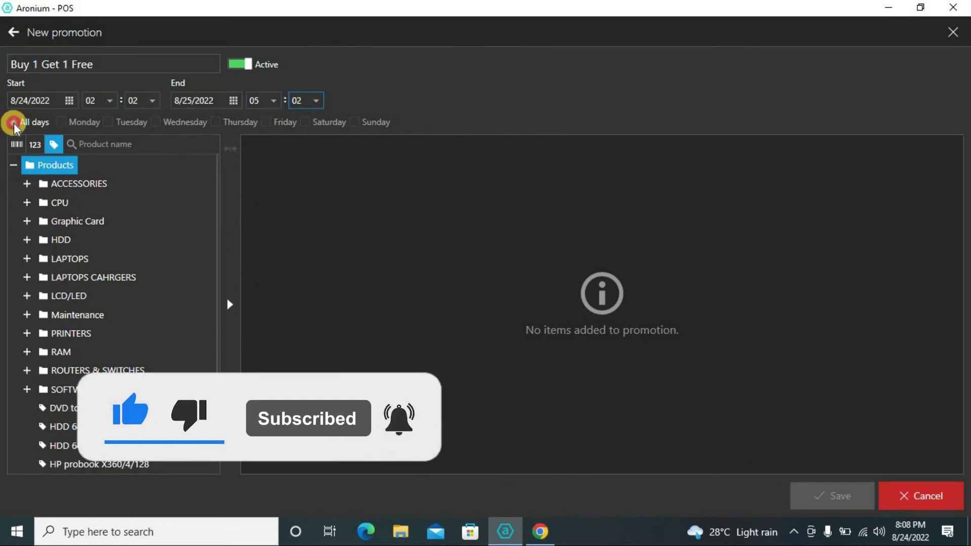
pyautogui.click(61, 122)
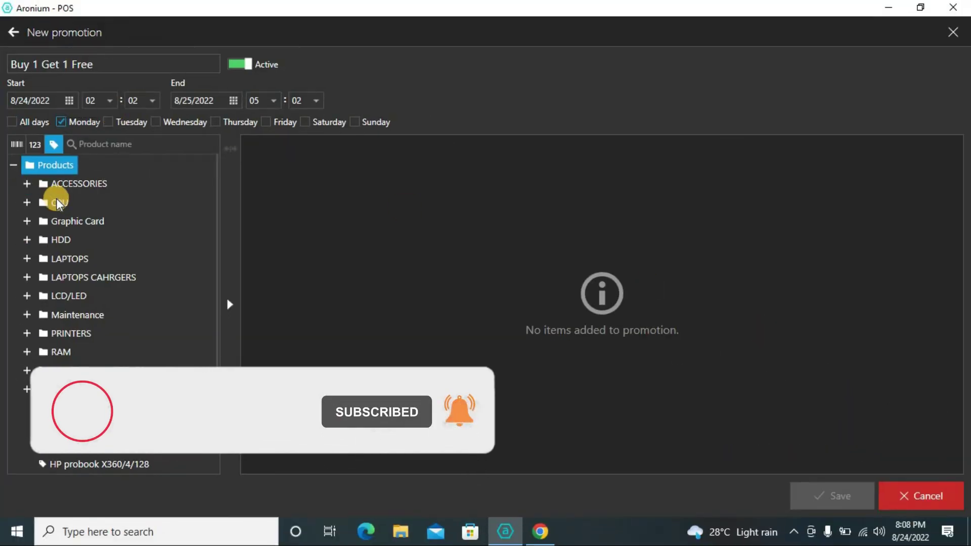
# Step: Add 1.1 cable from ACCESSORIES to the promotion with a quantity condition of 2
pyautogui.doubleClick(76, 183)
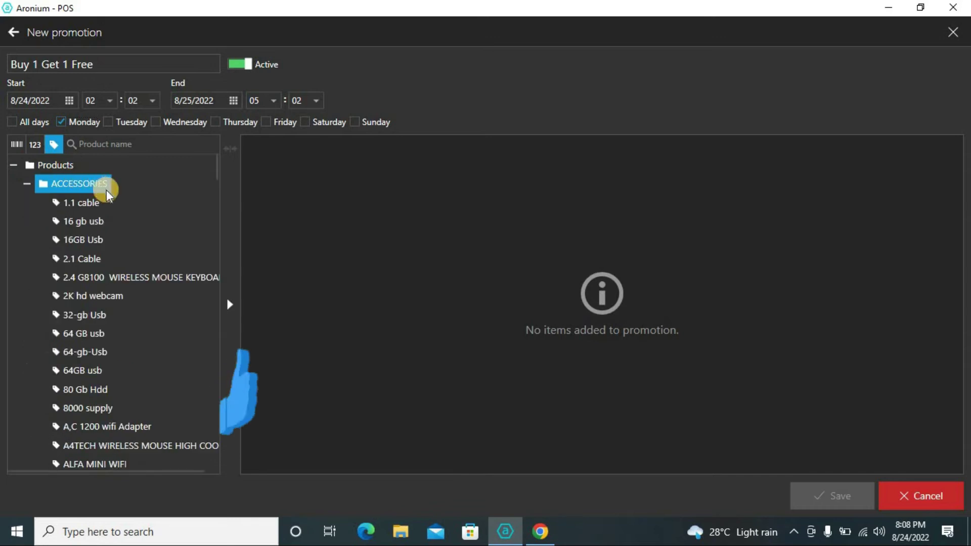
pyautogui.doubleClick(90, 203)
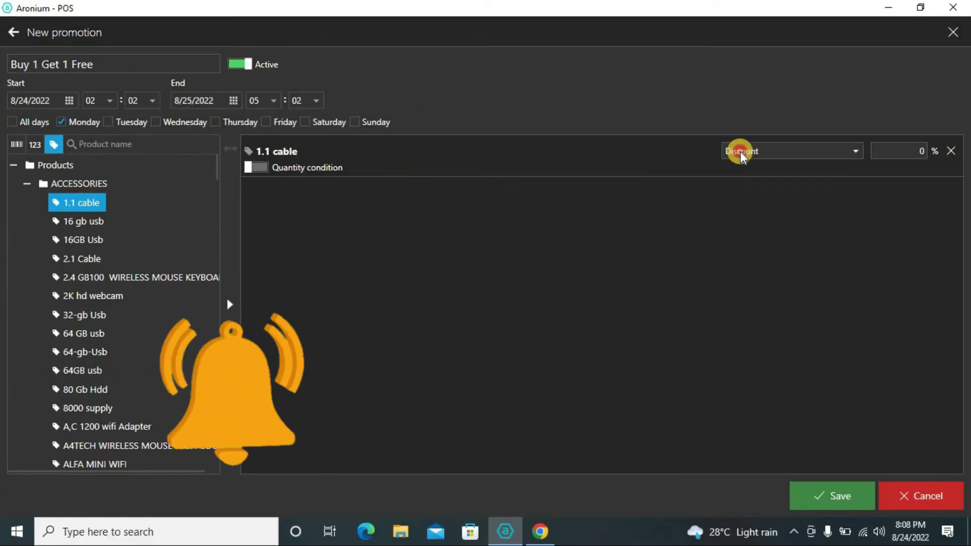
pyautogui.click(740, 151)
pyautogui.click(741, 165)
pyautogui.click(256, 168)
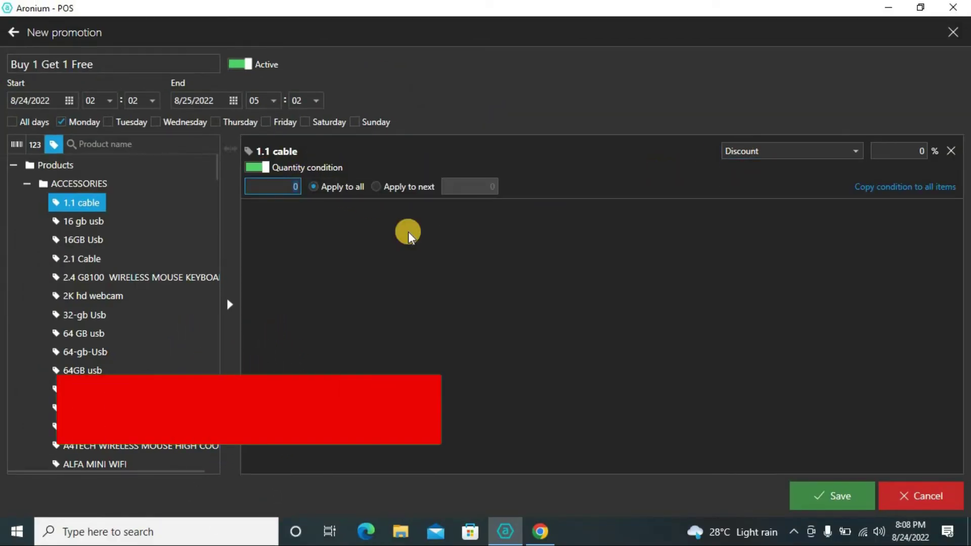
pyautogui.write('2')
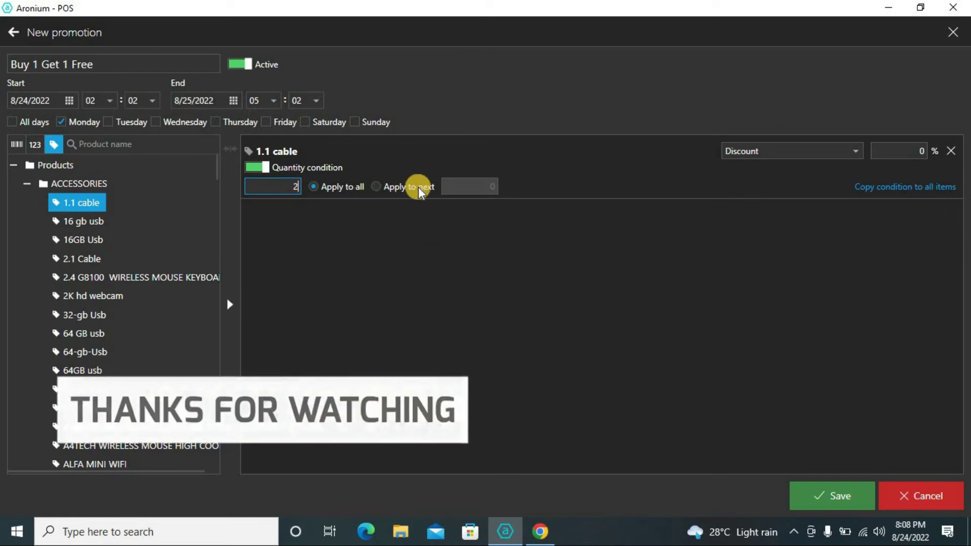
# Step: Give 1.1 cable a fixed price of 5 and save the promotion
pyautogui.click(825, 148)
pyautogui.click(777, 180)
pyautogui.click(914, 152)
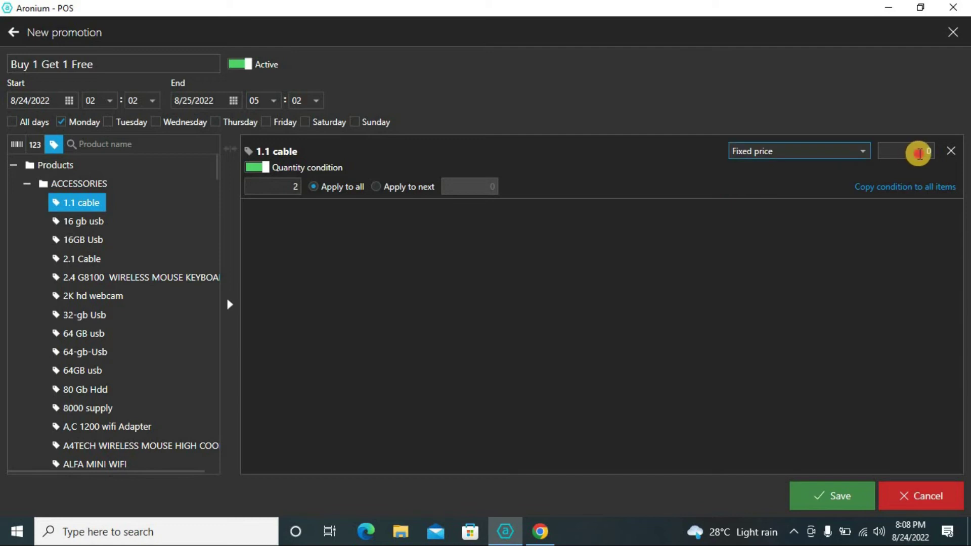
pyautogui.write('5')
pyautogui.click(772, 151)
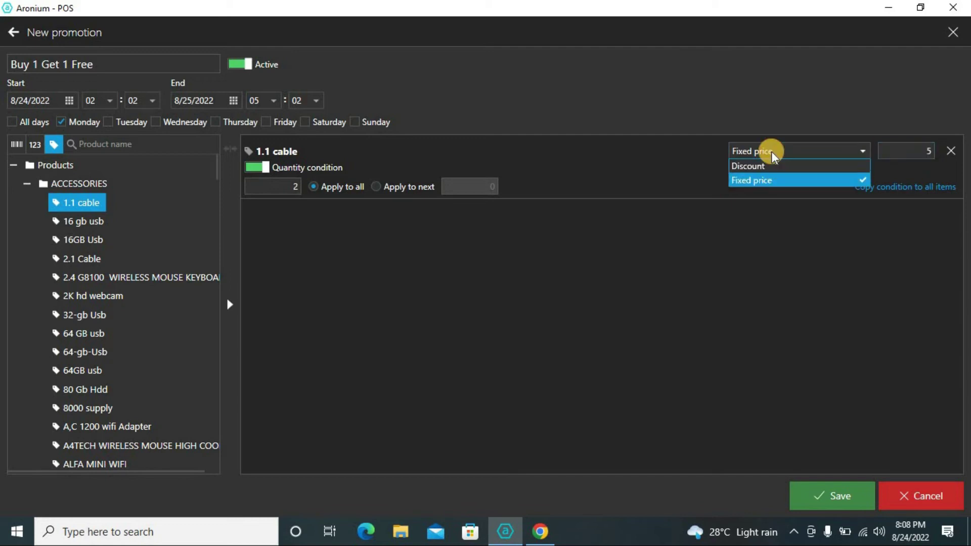
pyautogui.click(772, 152)
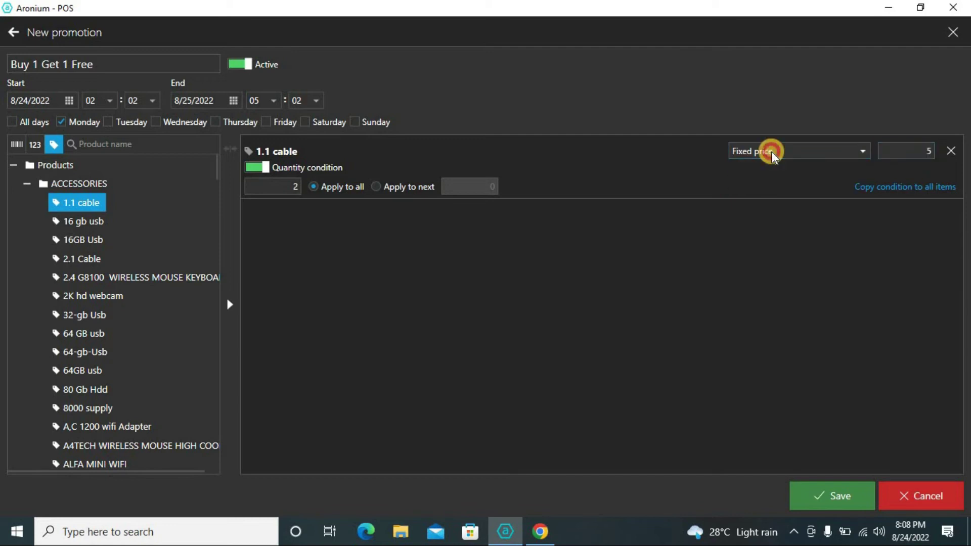
pyautogui.click(839, 497)
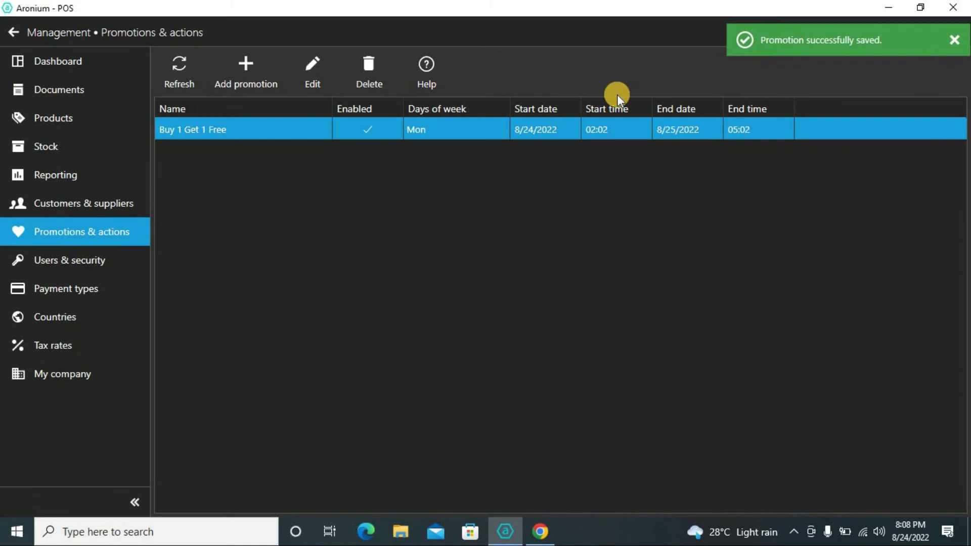
# Step: Add a user with first name 'test', last name 'user', an e-mail and a password
pyautogui.click(80, 259)
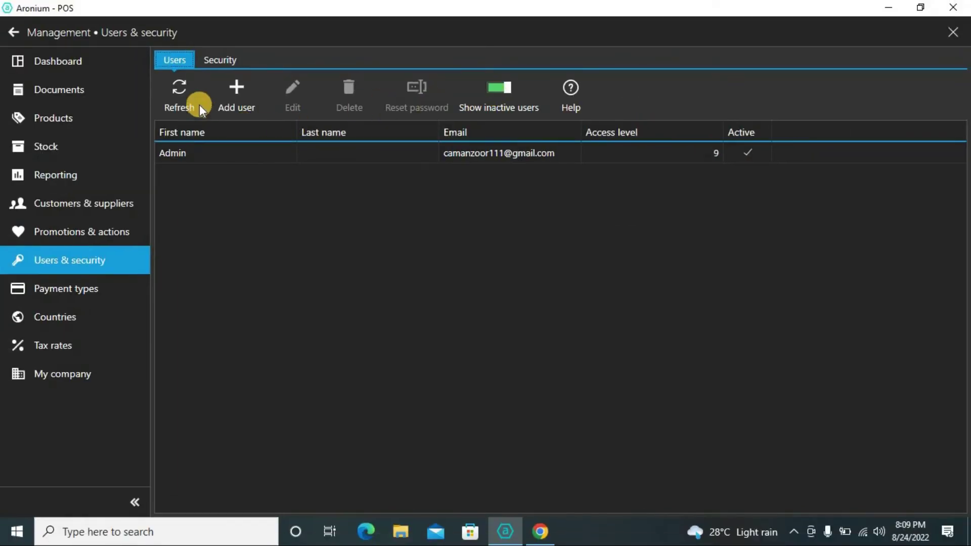
pyautogui.click(237, 97)
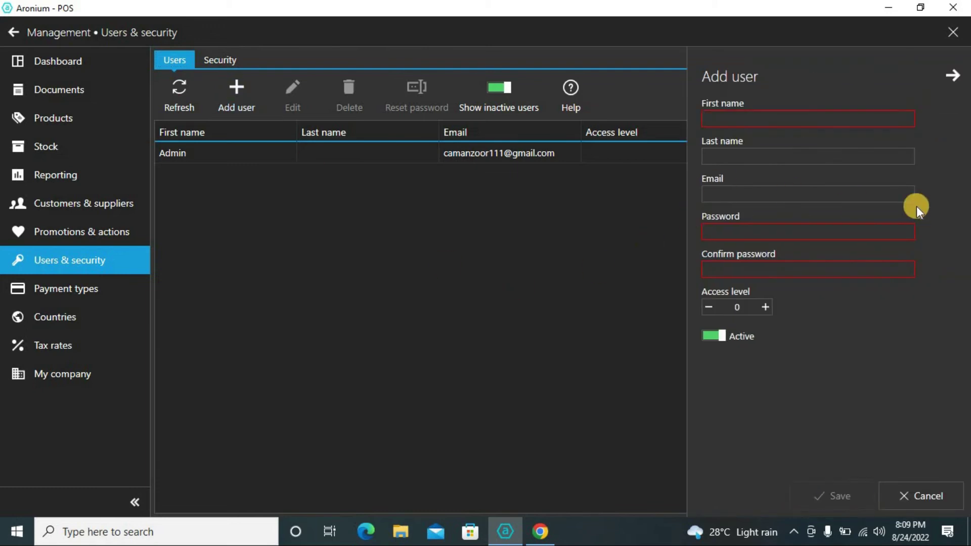
pyautogui.write('test')
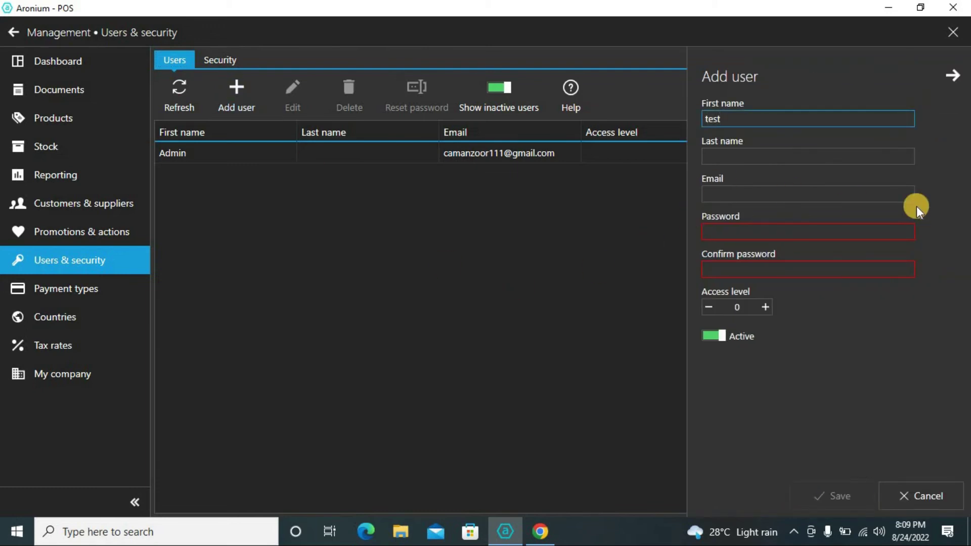
pyautogui.press('Tab')
pyautogui.write('user')
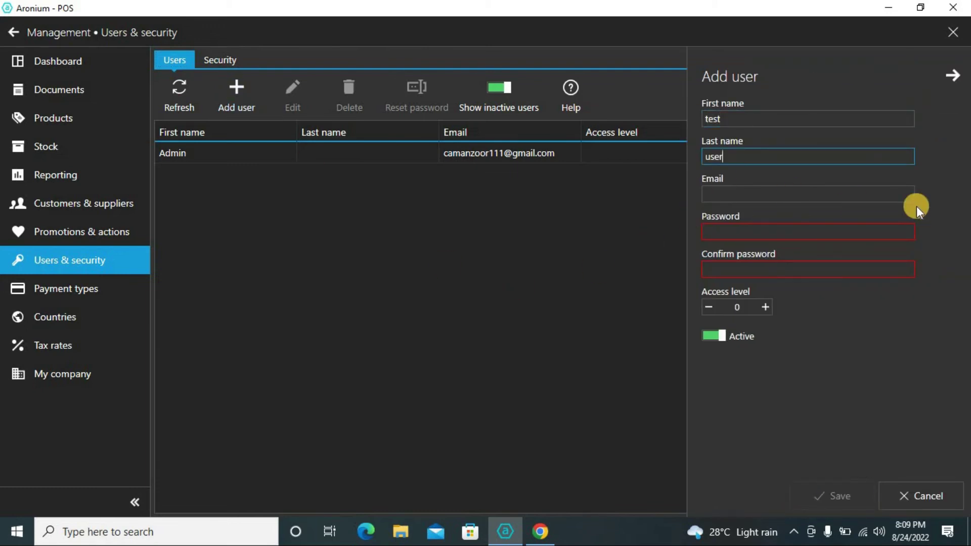
pyautogui.click(784, 199)
pyautogui.write('sadfasf')
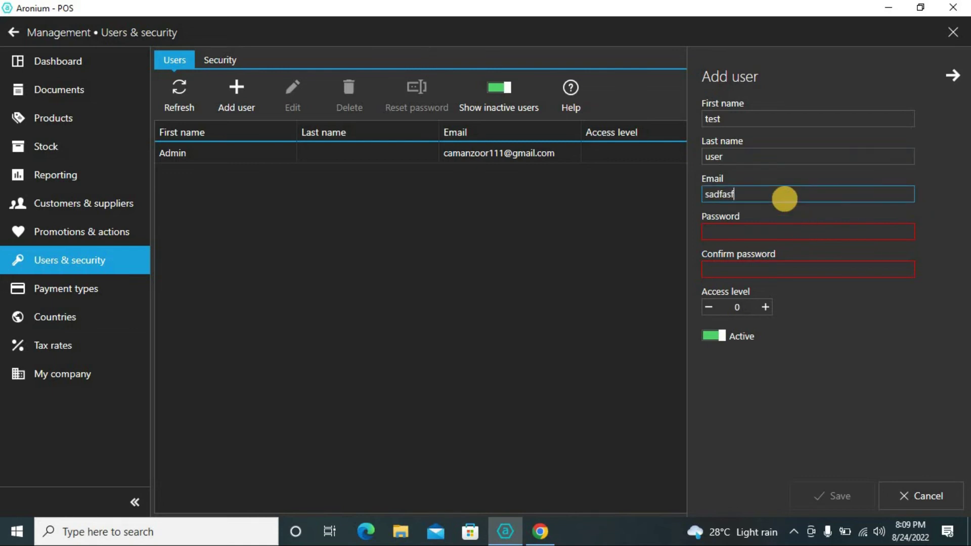
pyautogui.write('@asdf.com')
pyautogui.click(747, 232)
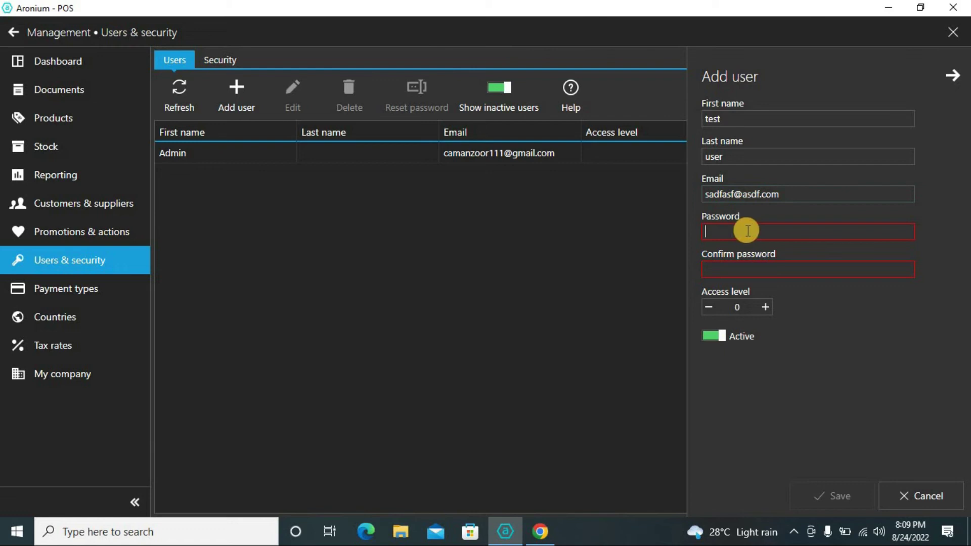
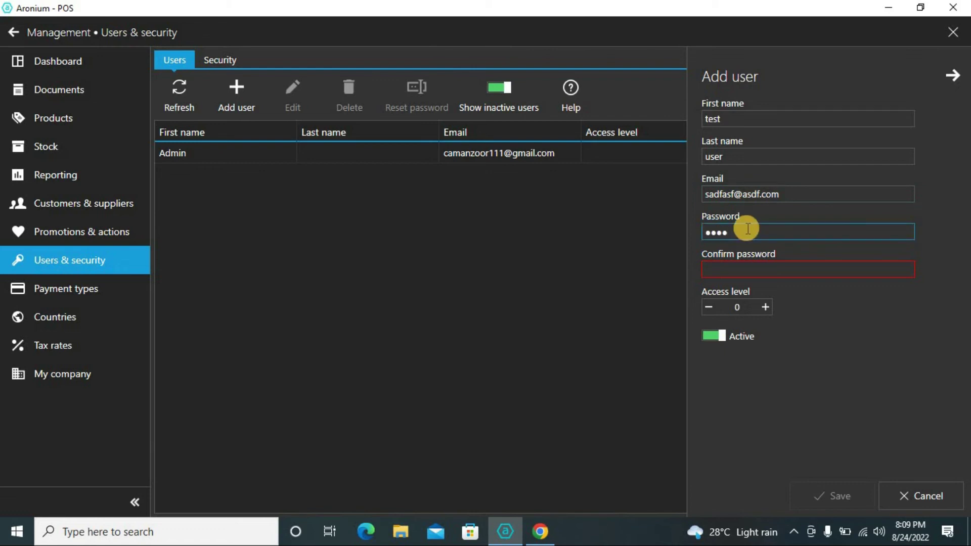
pyautogui.press('Tab')
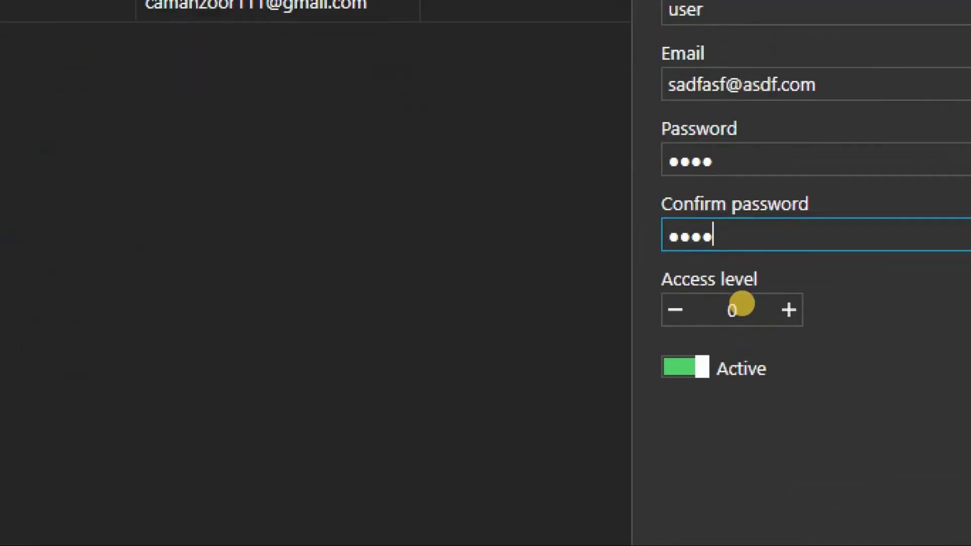
# Step: Re-enter the password, save the new test user, and select it in the users list
pyautogui.click(833, 496)
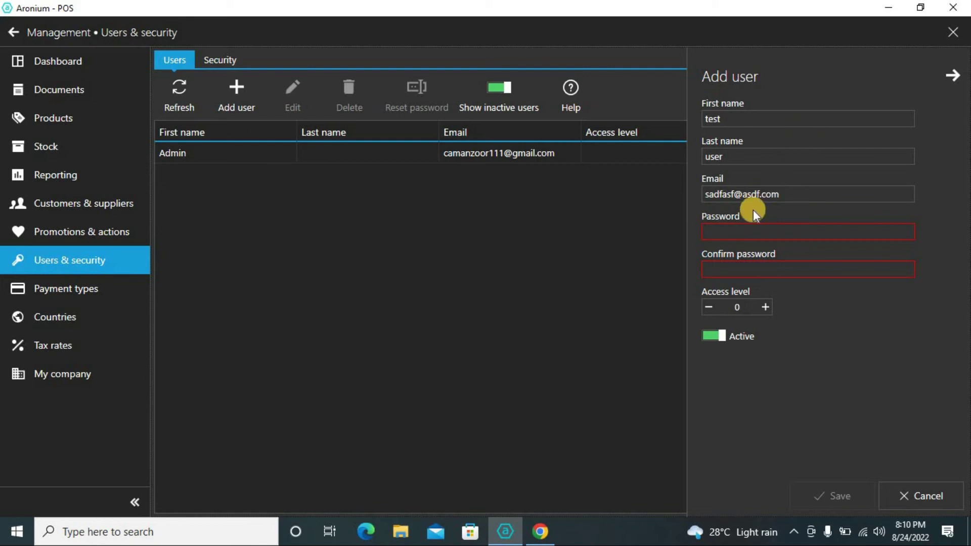
pyautogui.click(733, 237)
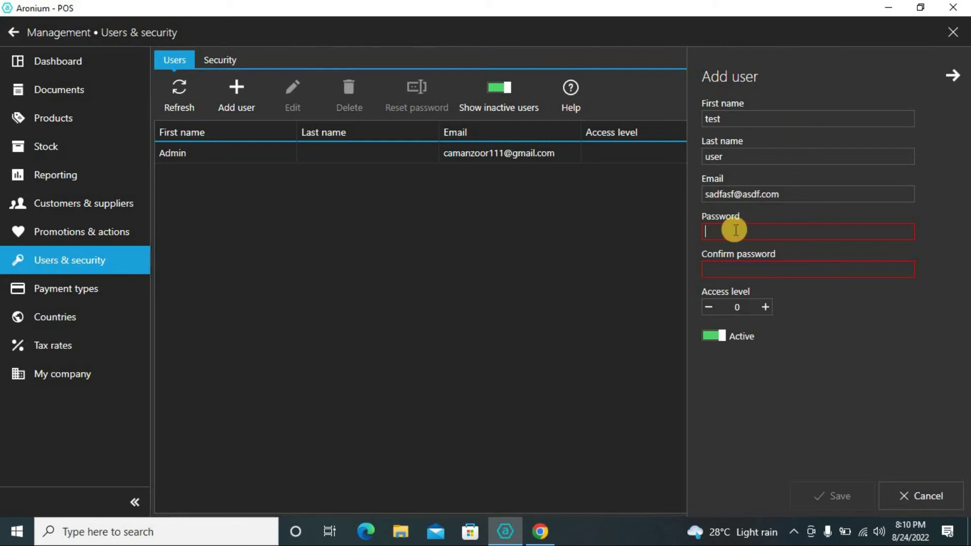
pyautogui.press('Tab')
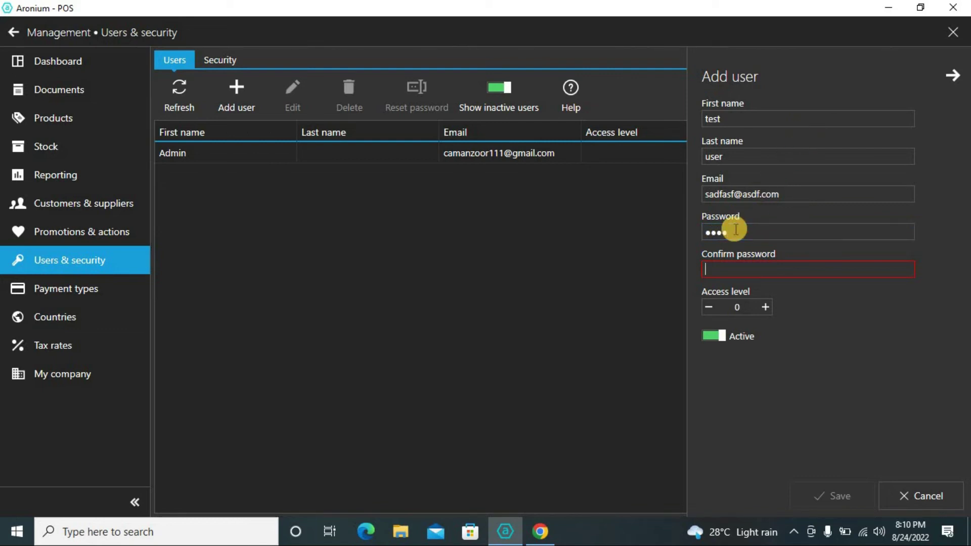
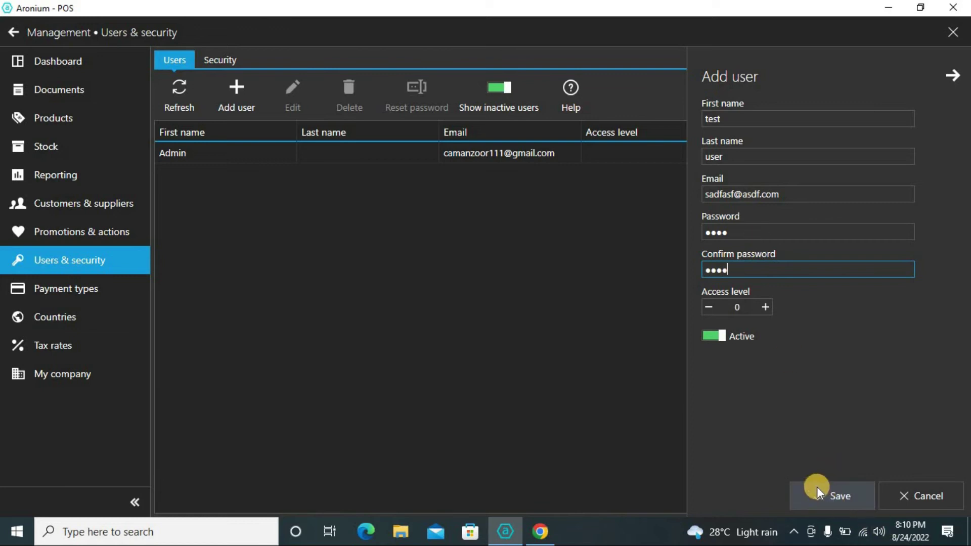
pyautogui.click(817, 487)
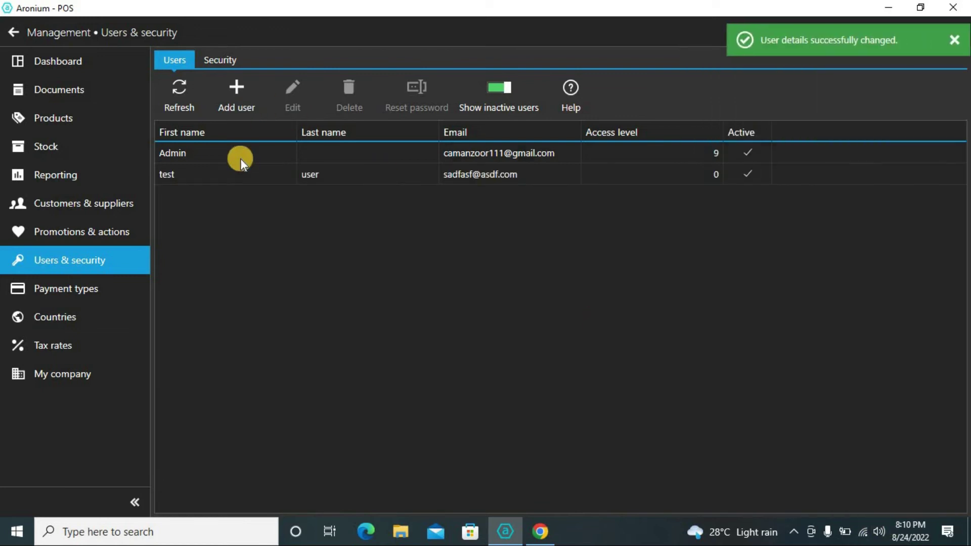
pyautogui.click(285, 174)
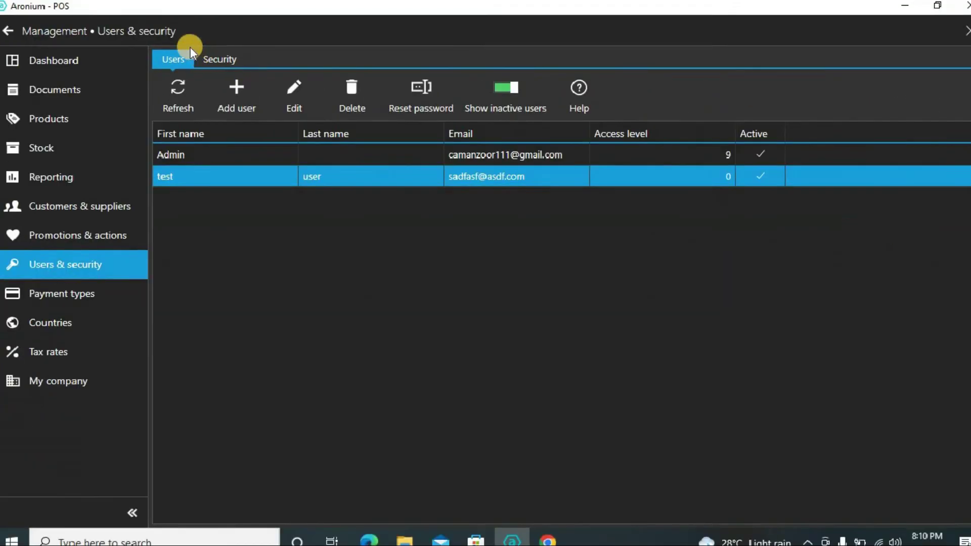
# Step: Set the Management and Settings access levels to 9 on the Security tab
pyautogui.click(233, 62)
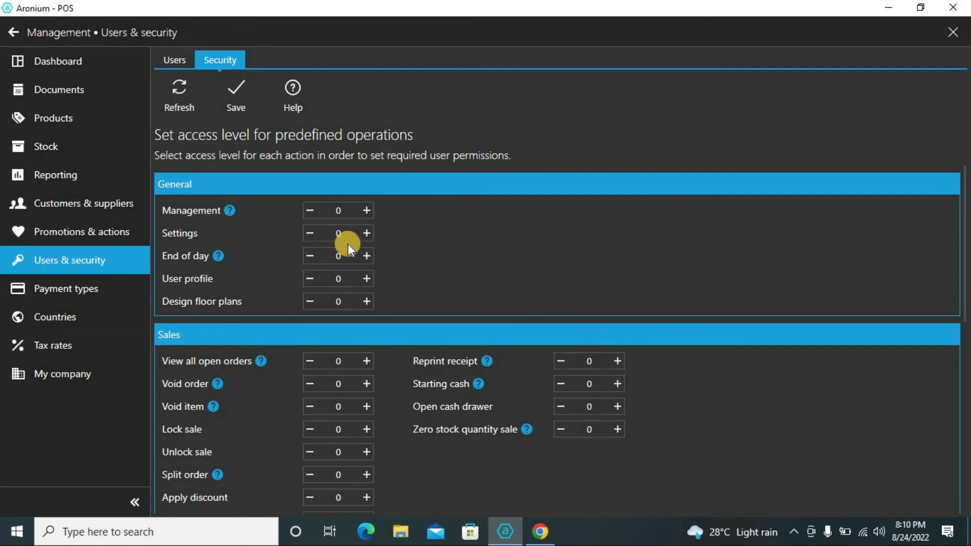
pyautogui.scroll(-3, 348, 246)
pyautogui.scroll(3, 337, 278)
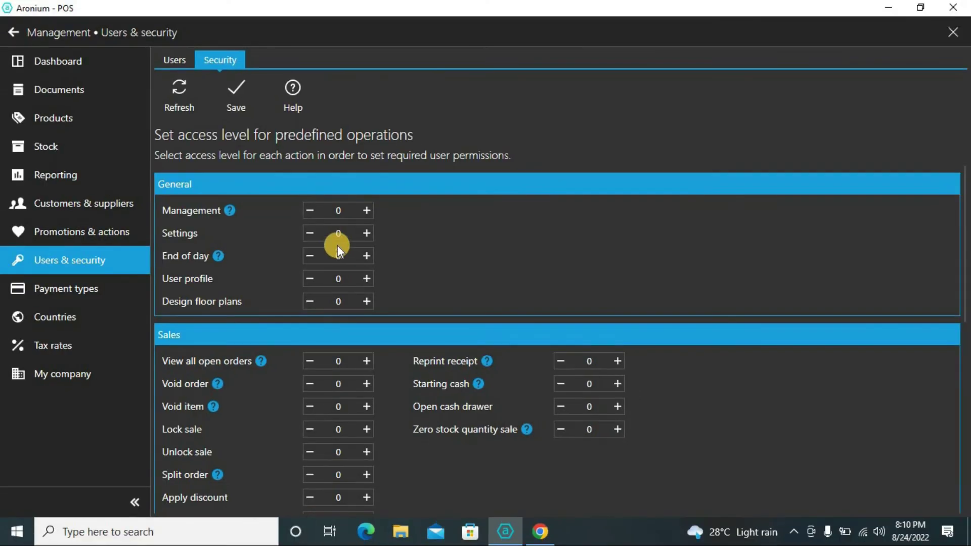
pyautogui.click(340, 143)
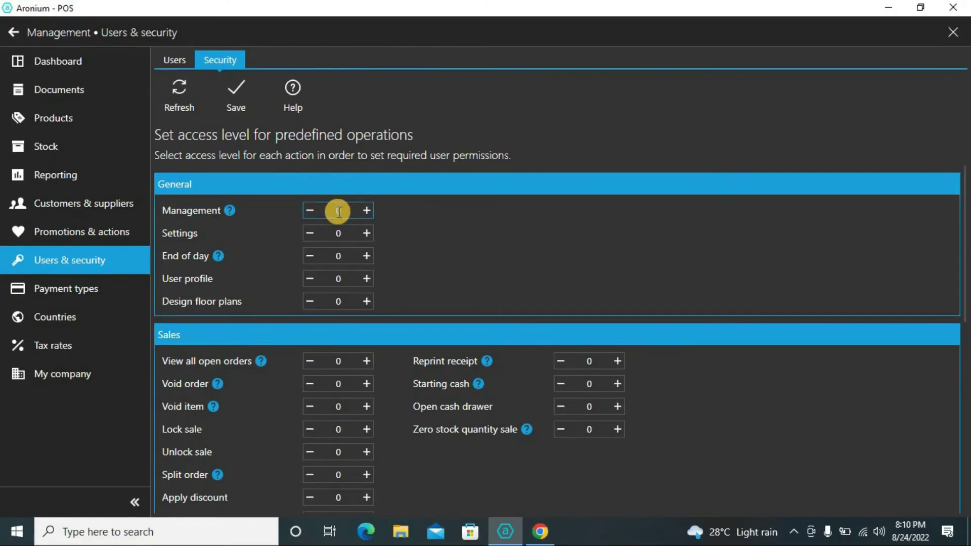
pyautogui.write('9')
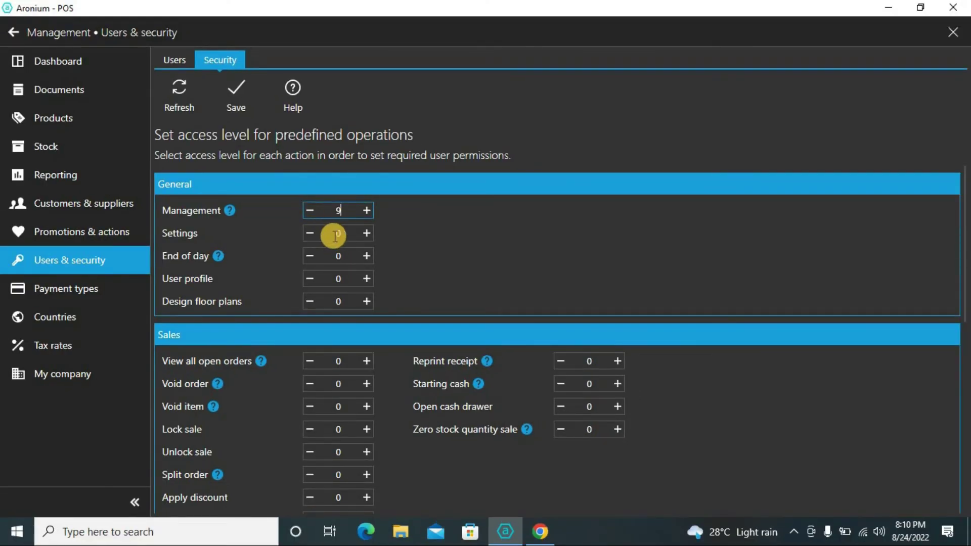
pyautogui.click(338, 234)
pyautogui.write('9')
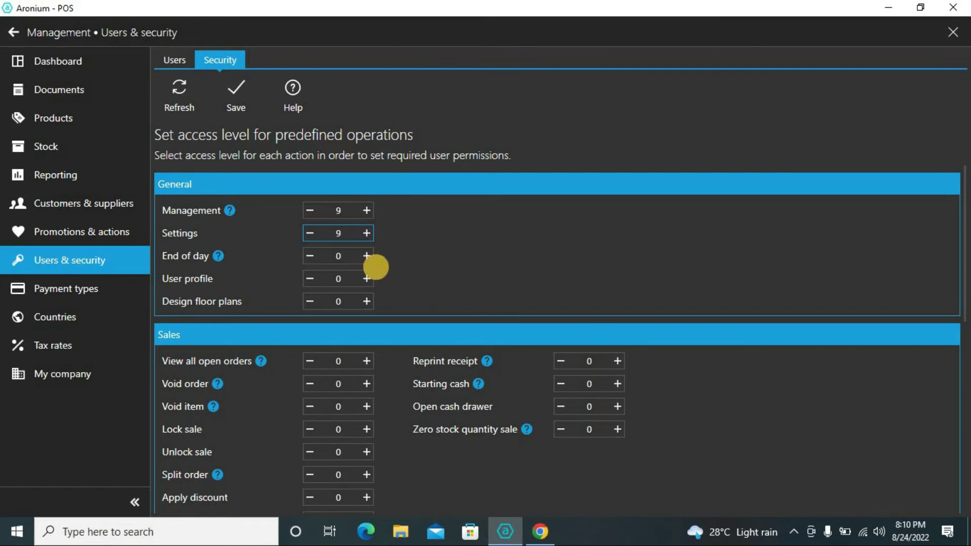
pyautogui.press('Return')
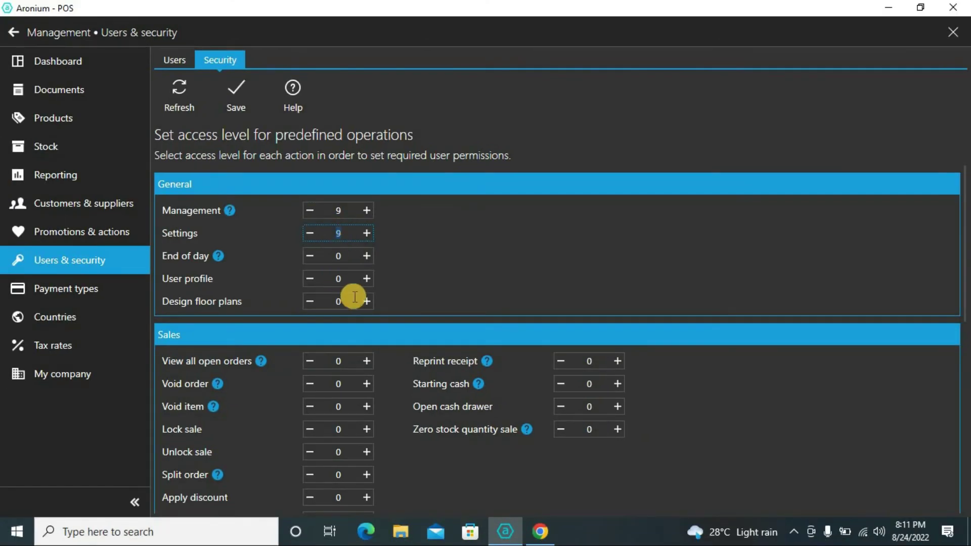
# Step: Set View all open orders to 9, save the security levels, and return to sales
pyautogui.scroll(-1, 368, 334)
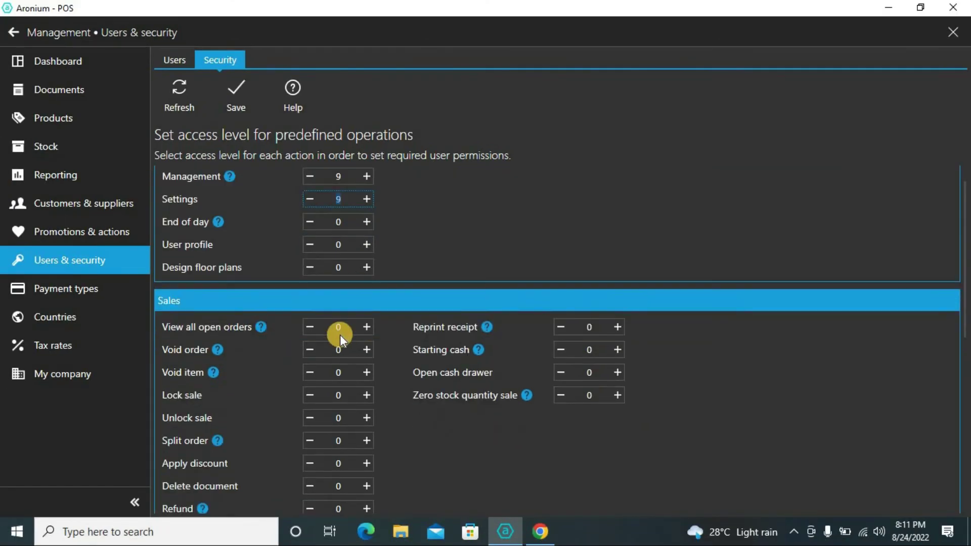
pyautogui.click(331, 327)
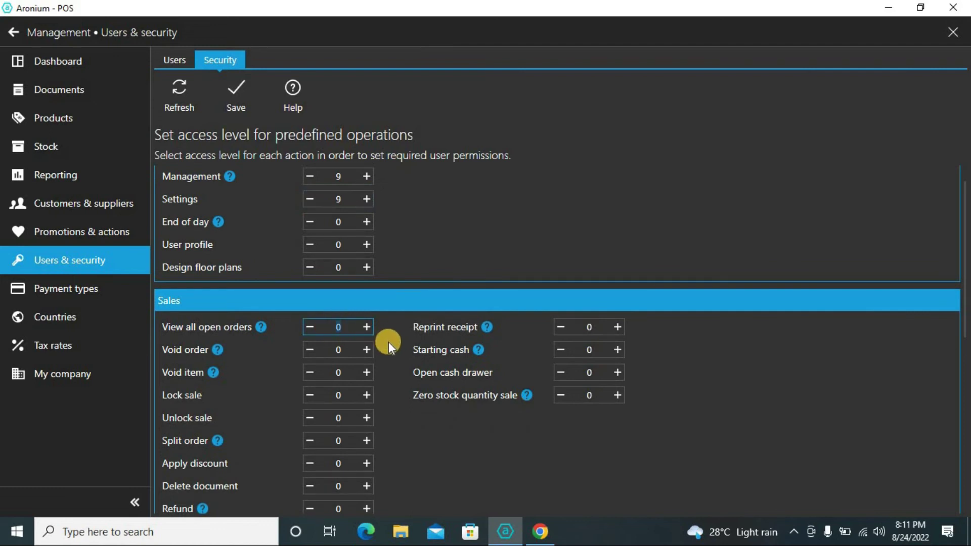
pyautogui.write('9')
pyautogui.scroll(-3, 502, 401)
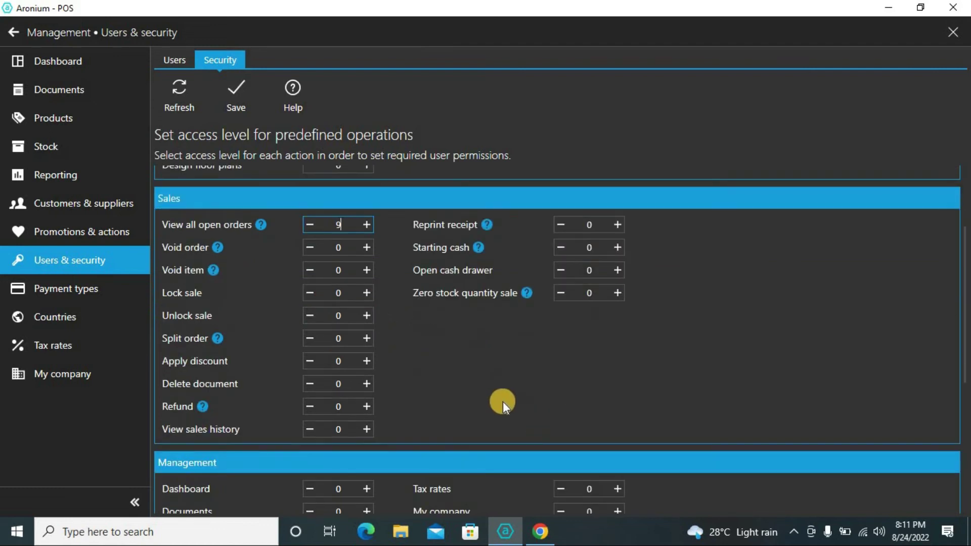
pyautogui.scroll(-3, 499, 296)
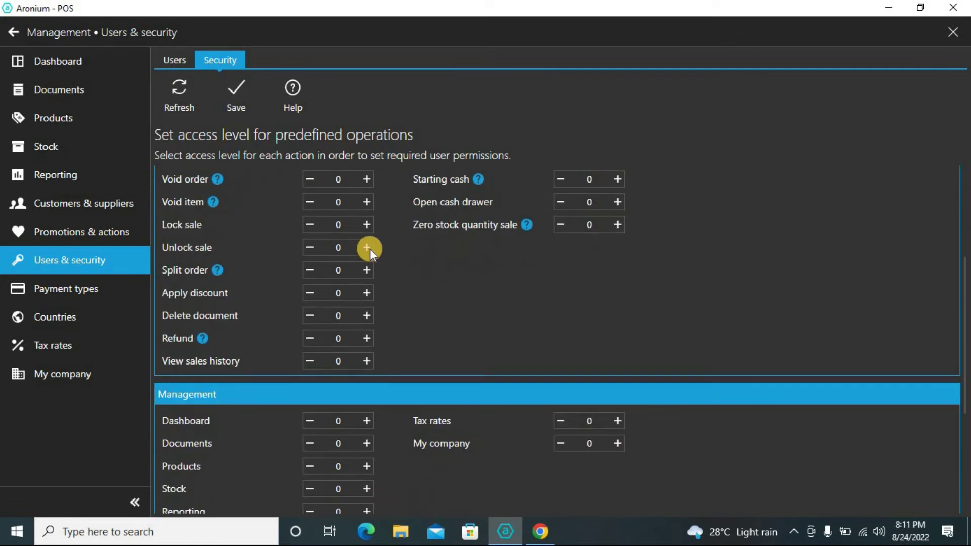
pyautogui.click(244, 95)
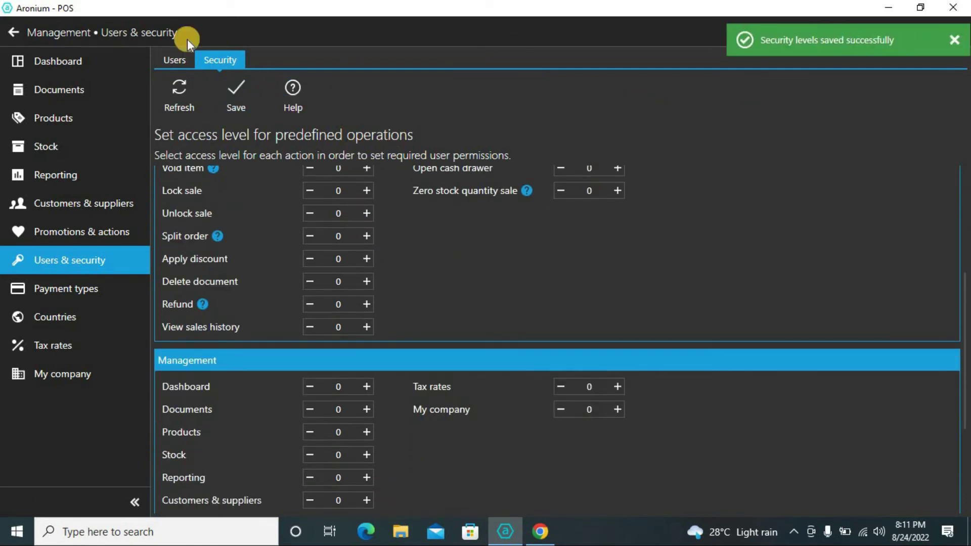
pyautogui.click(13, 33)
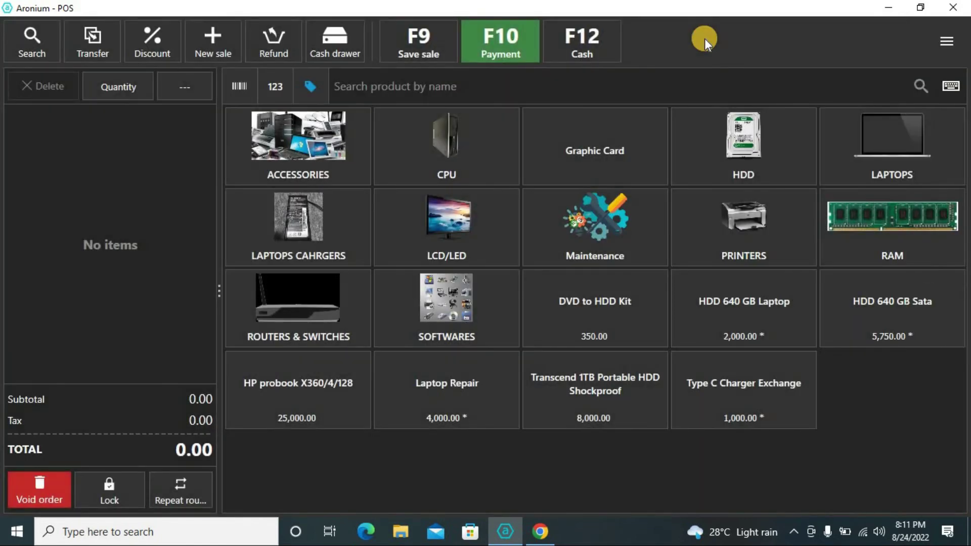
pyautogui.click(946, 41)
pyautogui.click(730, 48)
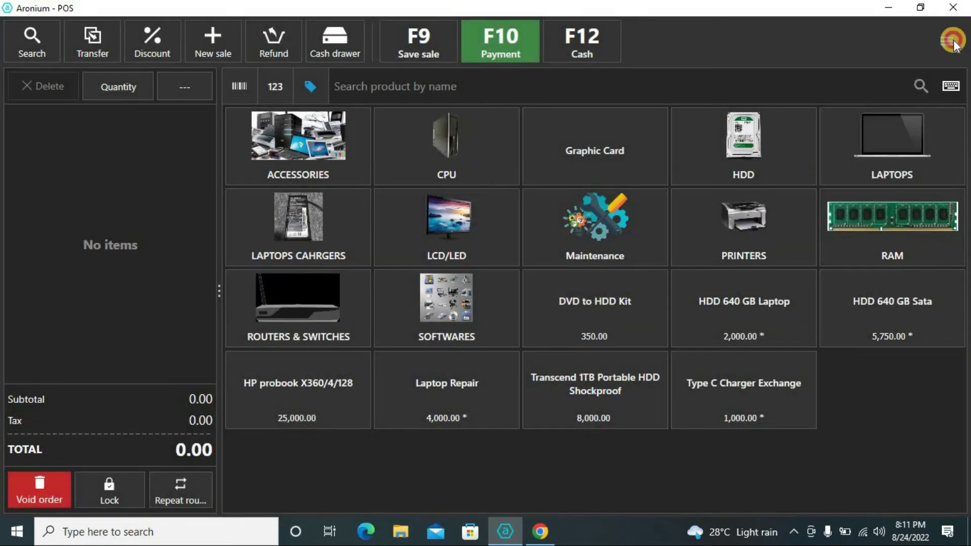
pyautogui.click(952, 40)
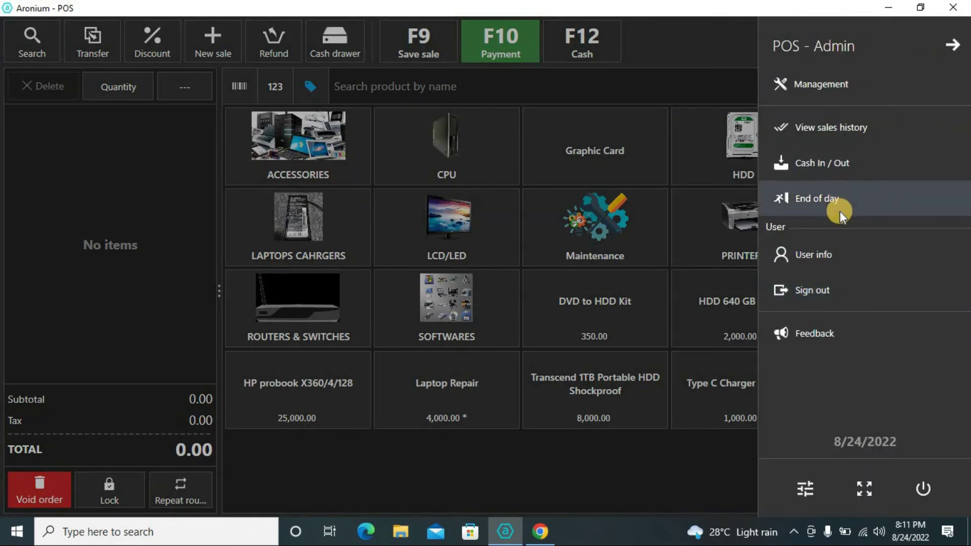
pyautogui.click(838, 295)
pyautogui.click(465, 233)
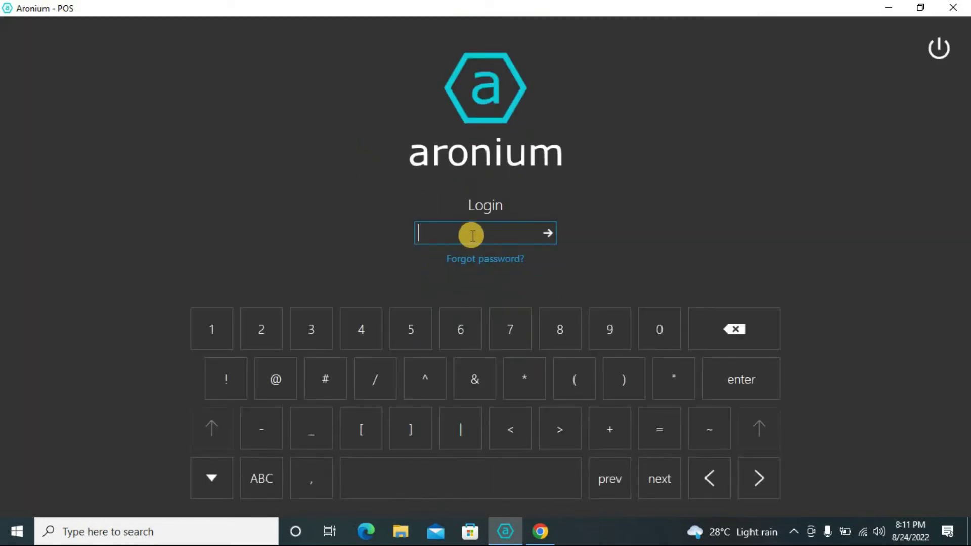
pyautogui.click(548, 233)
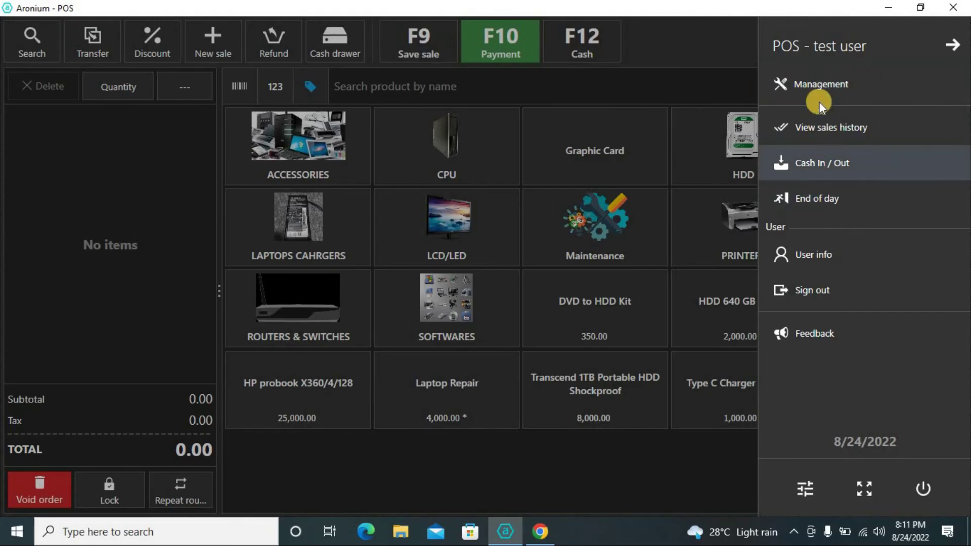
pyautogui.click(819, 93)
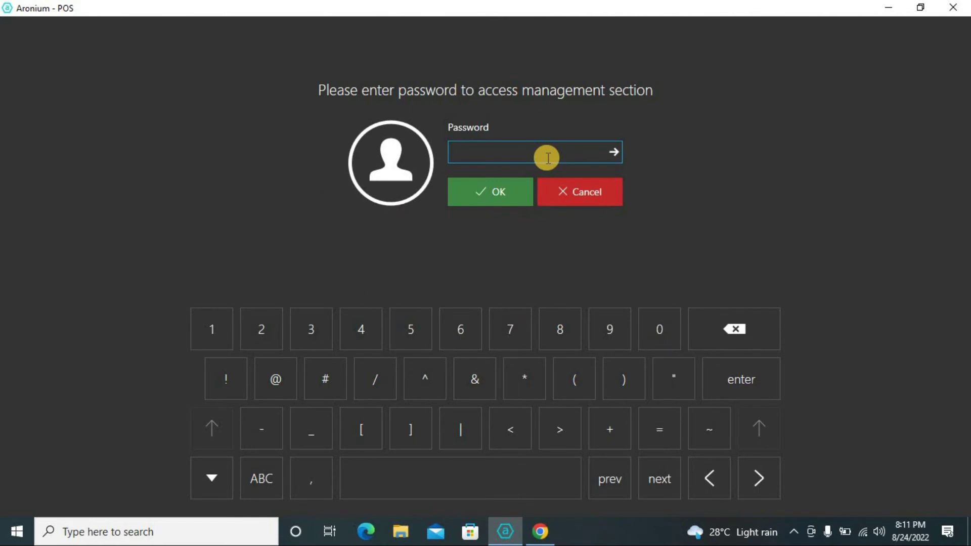
pyautogui.click(592, 193)
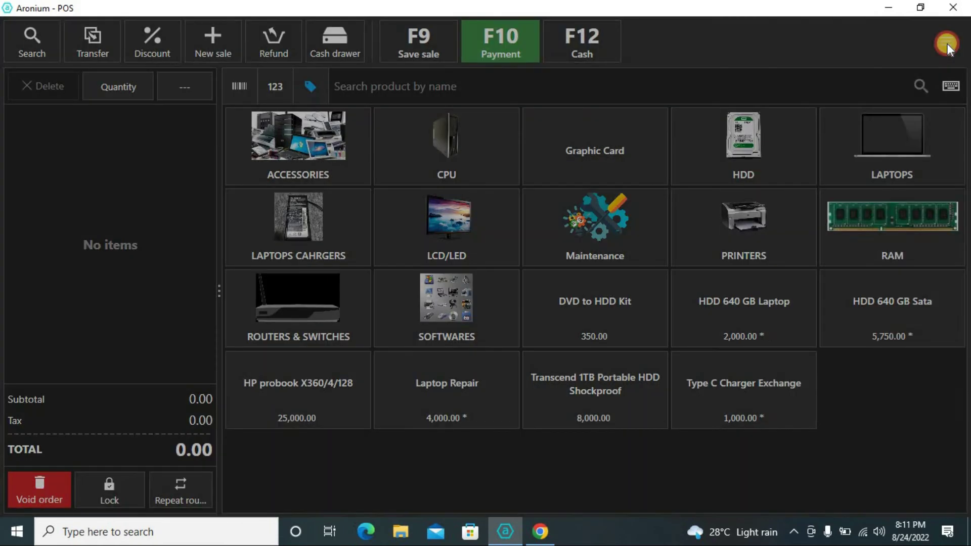
pyautogui.click(949, 44)
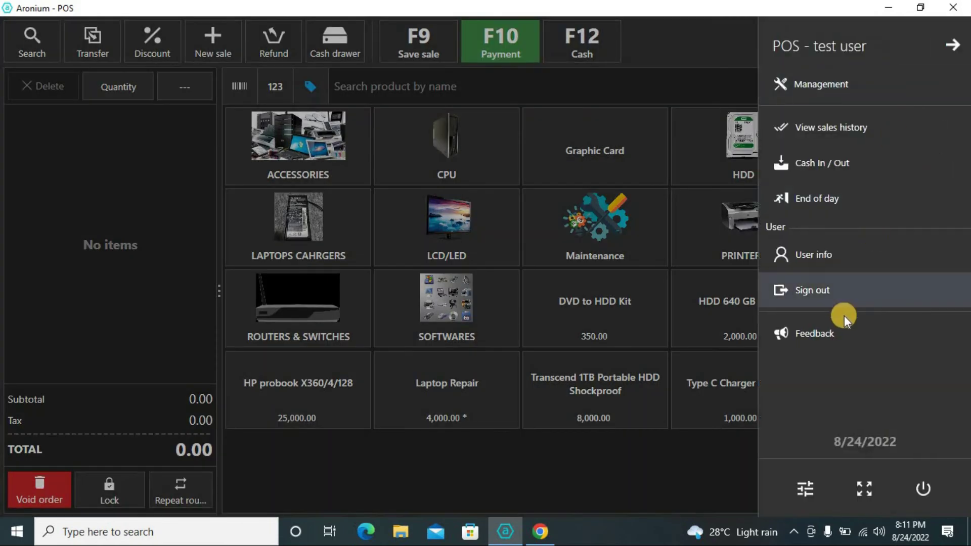
pyautogui.click(830, 292)
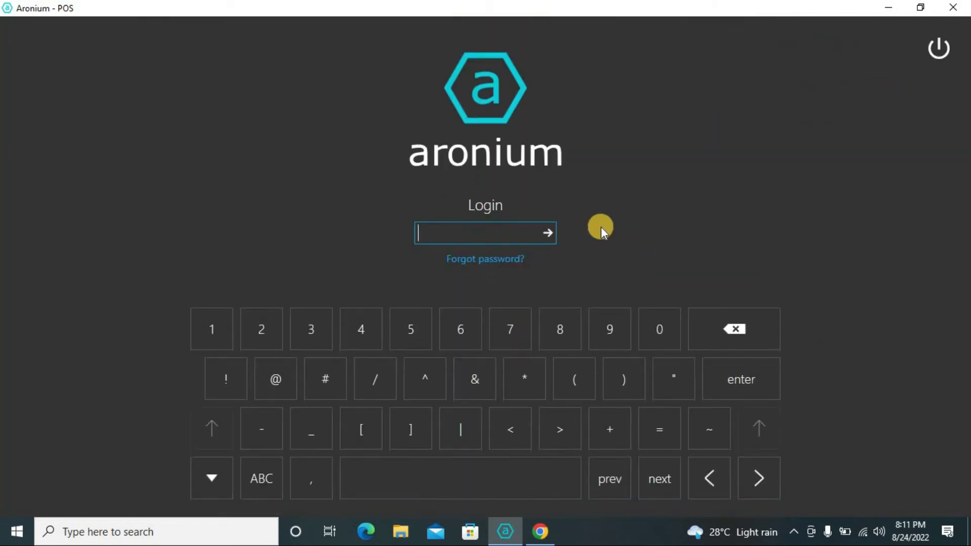
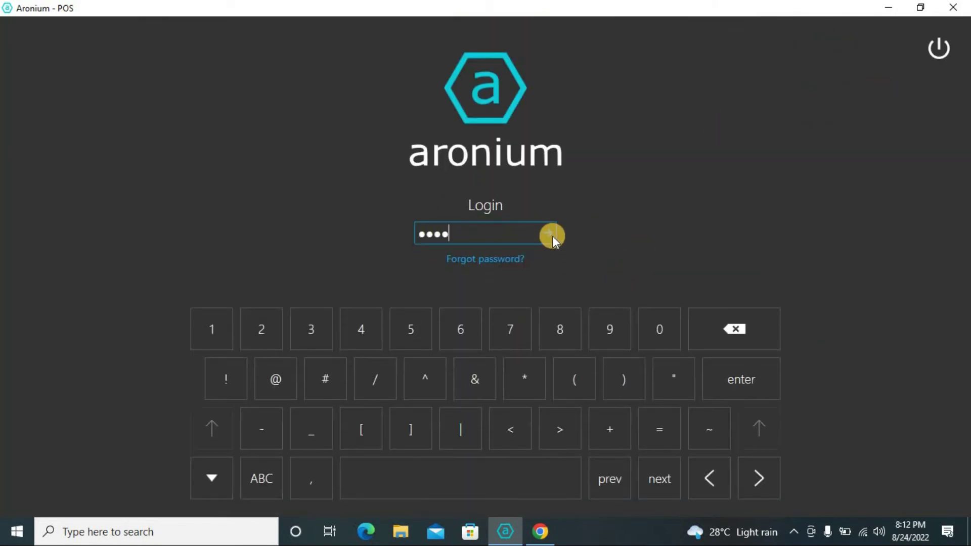
pyautogui.click(551, 235)
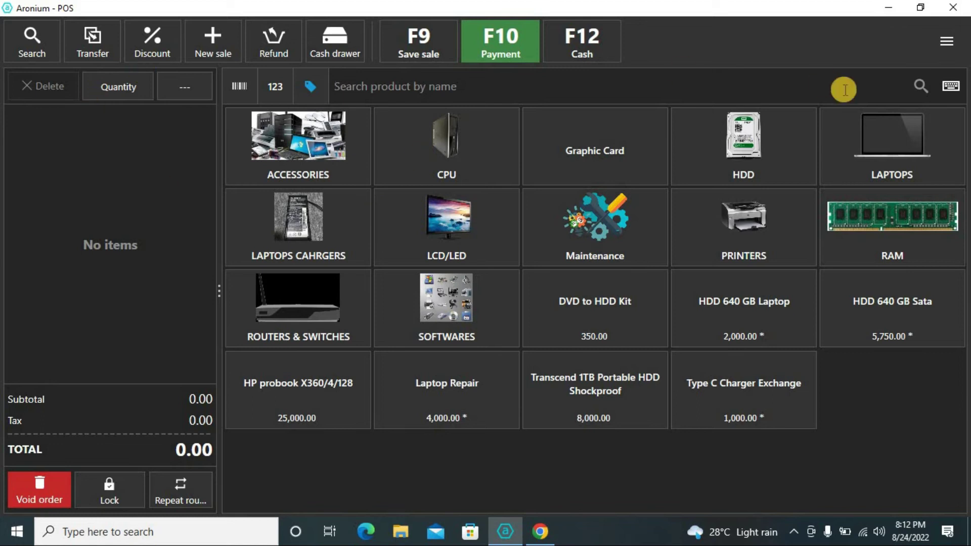
pyautogui.click(946, 40)
# Step: Reopen Management and select the test user under Users & security
pyautogui.click(854, 87)
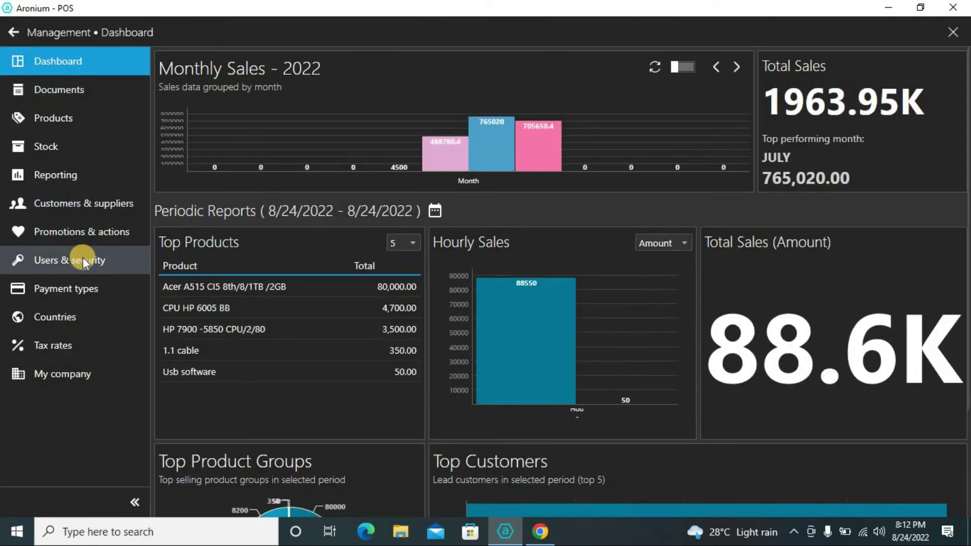
pyautogui.click(83, 261)
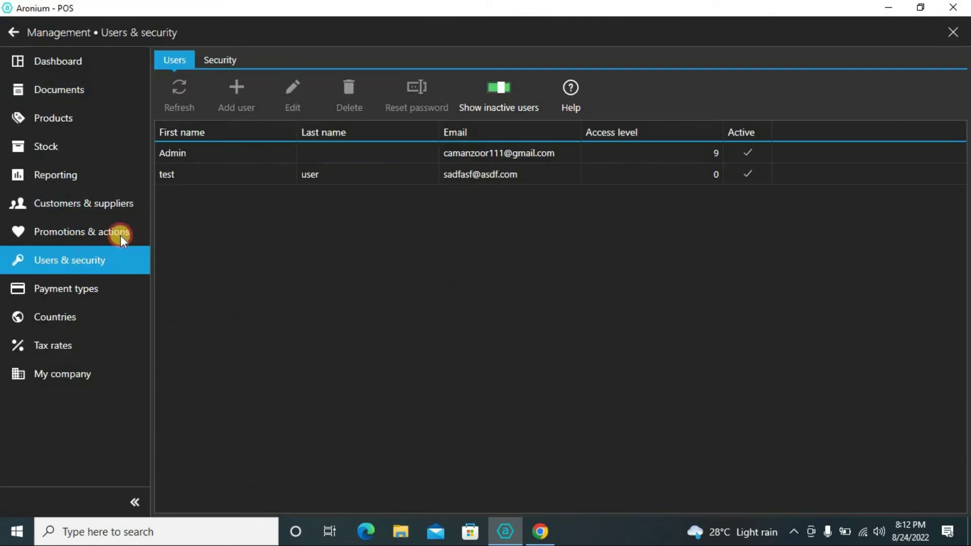
pyautogui.click(405, 172)
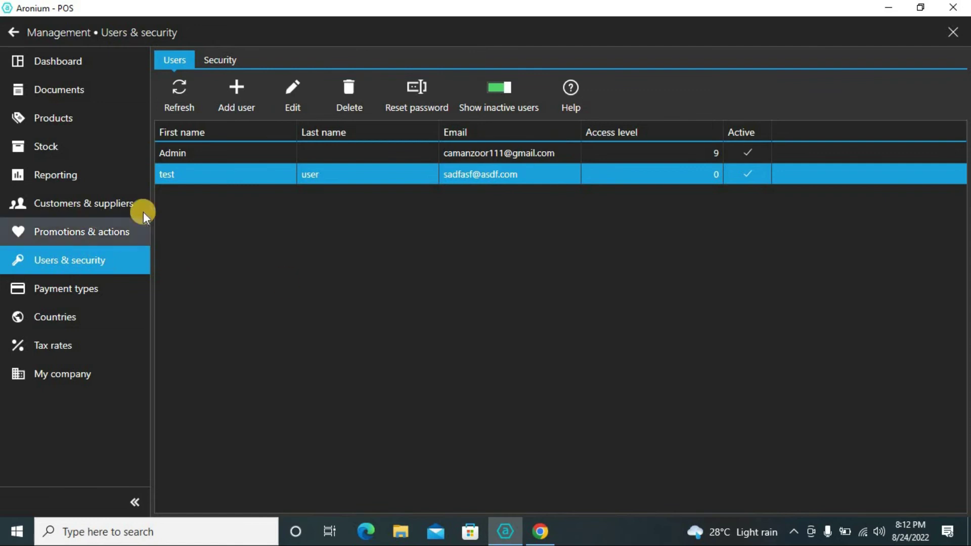
# Step: Turn off Change allowed for the Credit payment type and save; cancel a new payment type
pyautogui.click(88, 292)
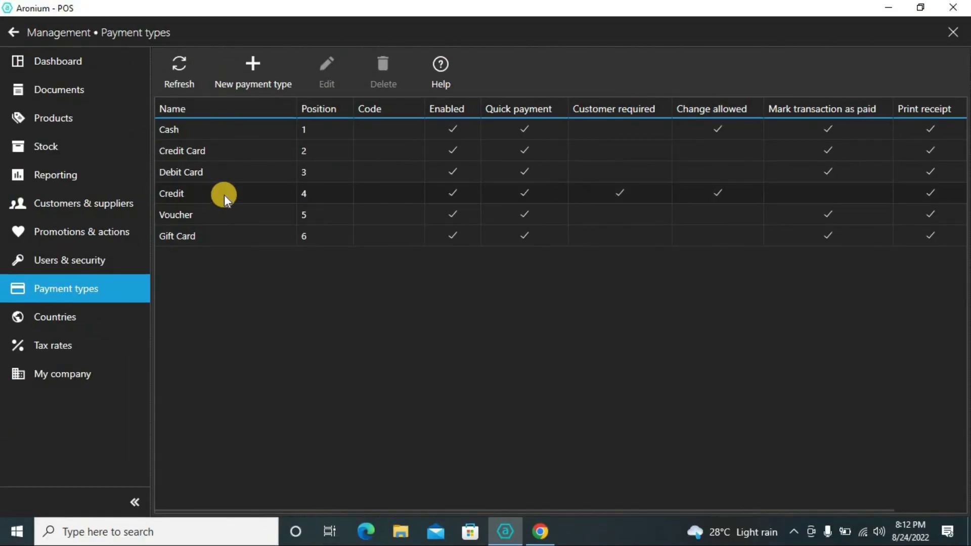
pyautogui.click(223, 195)
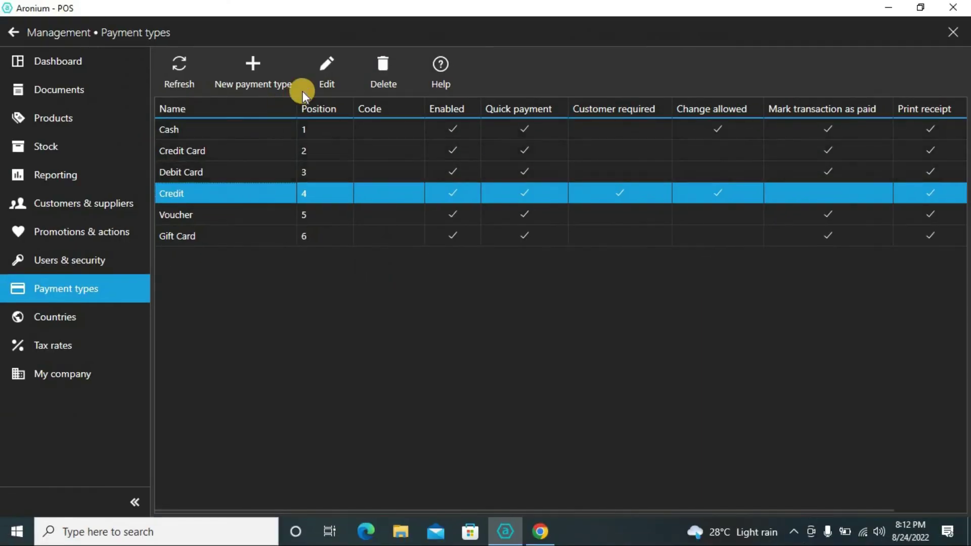
pyautogui.click(324, 75)
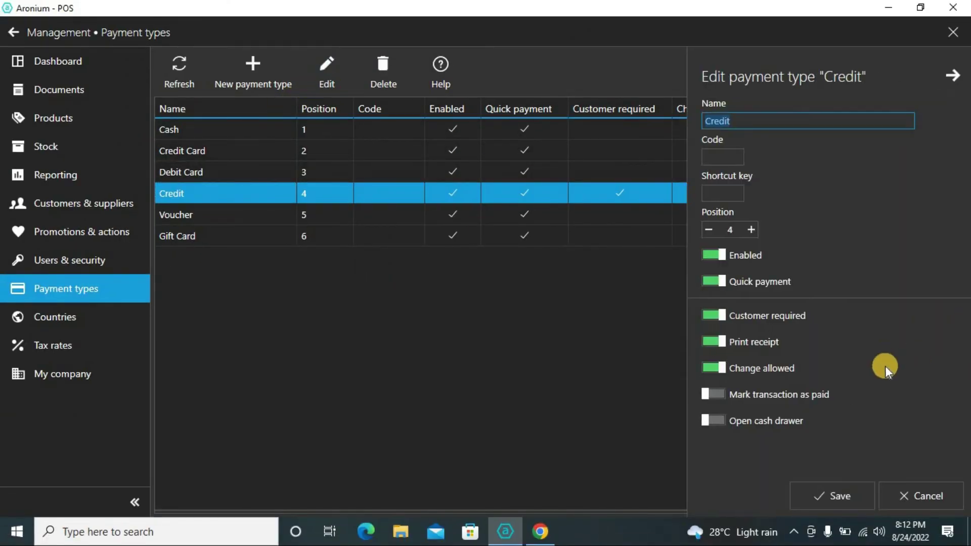
pyautogui.click(756, 123)
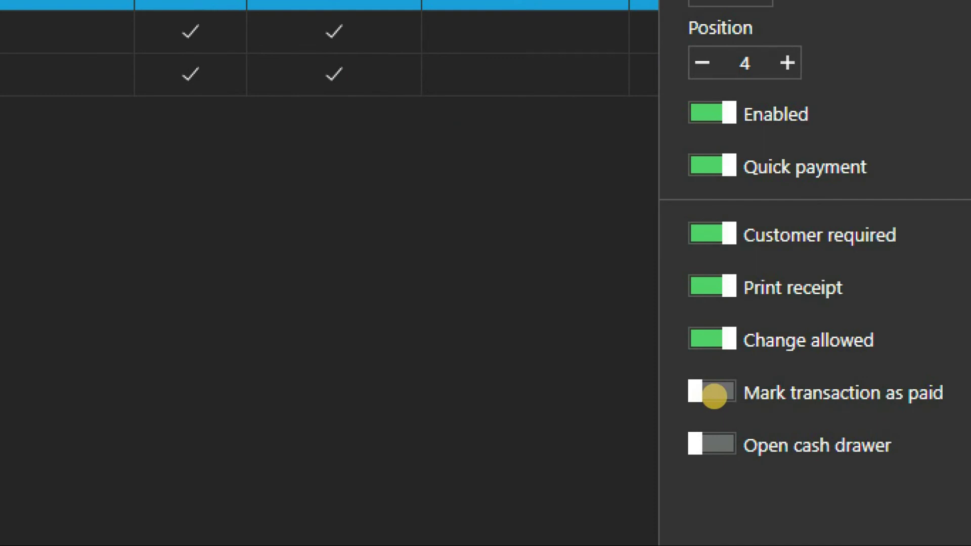
pyautogui.click(714, 394)
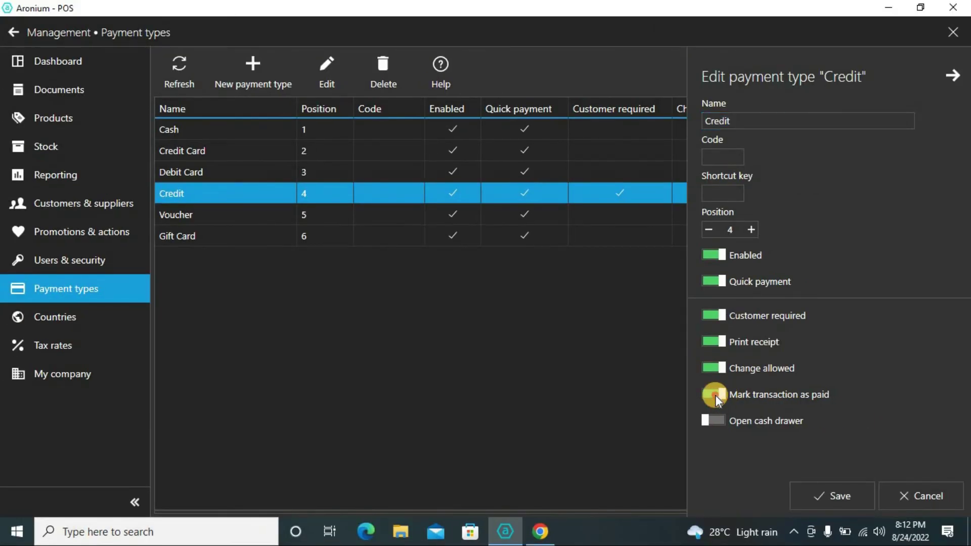
pyautogui.click(714, 395)
pyautogui.click(836, 496)
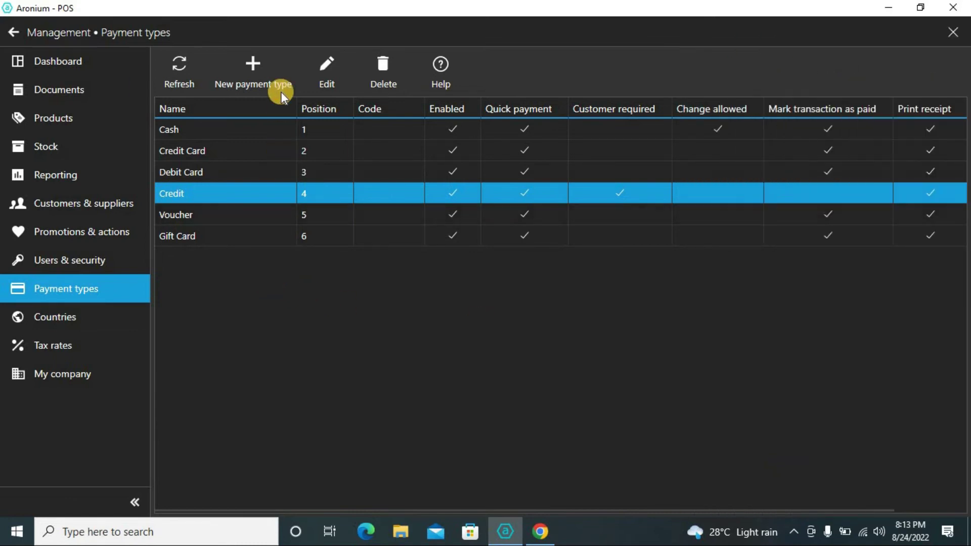
pyautogui.click(250, 75)
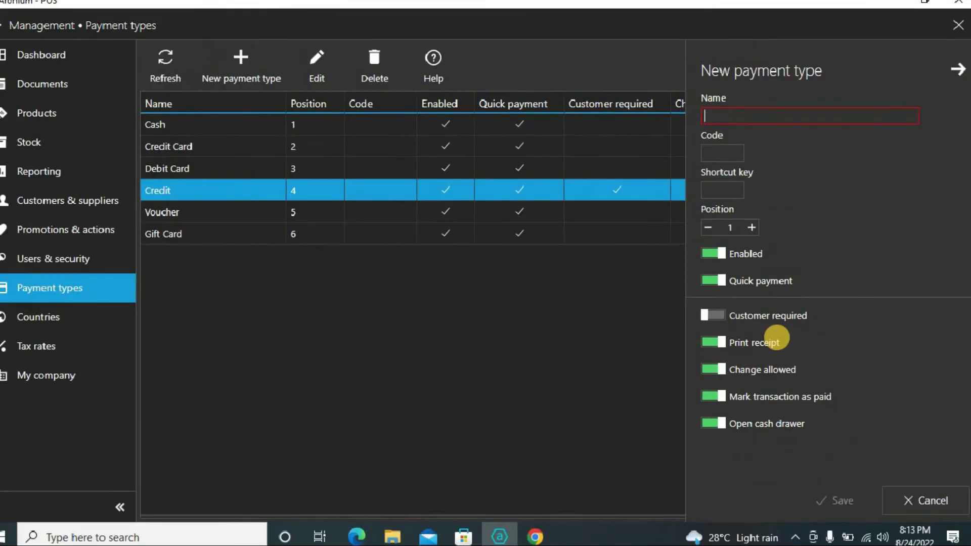
pyautogui.click(912, 501)
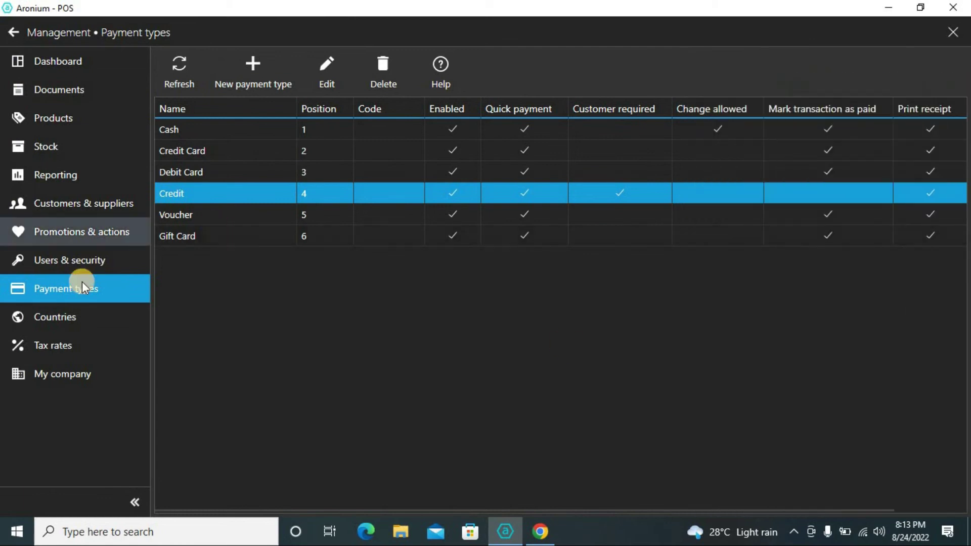
# Step: Browse the Countries list, selecting Angola, then go to the empty Tax rates page
pyautogui.click(71, 317)
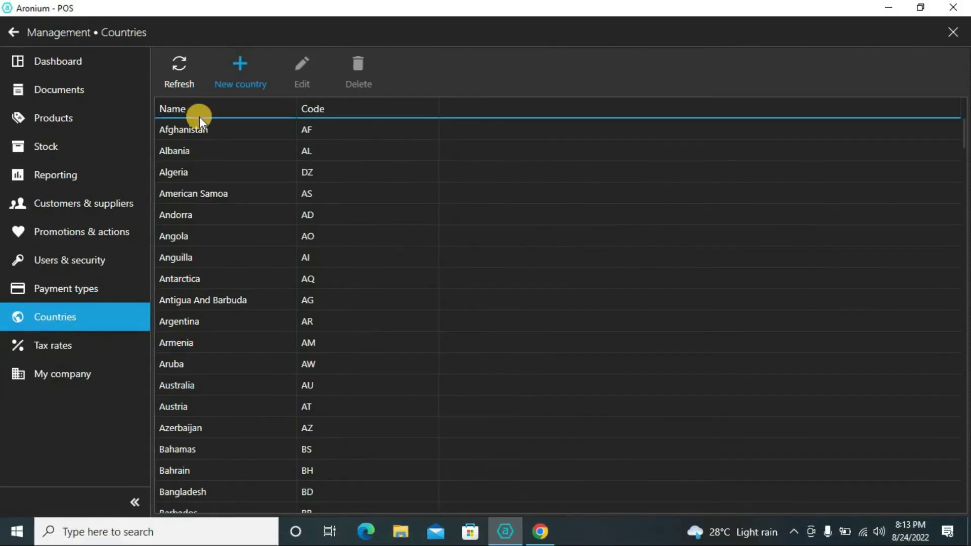
pyautogui.click(175, 238)
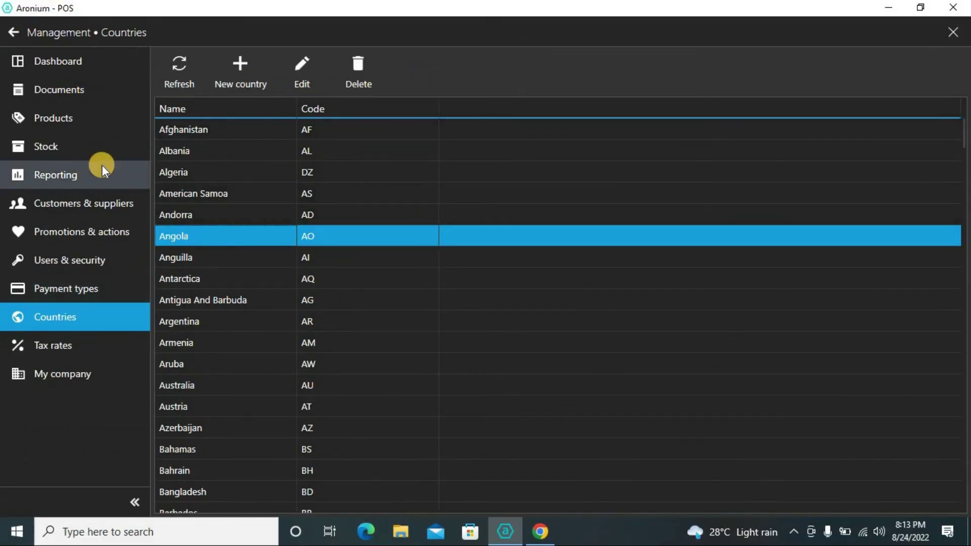
pyautogui.click(73, 347)
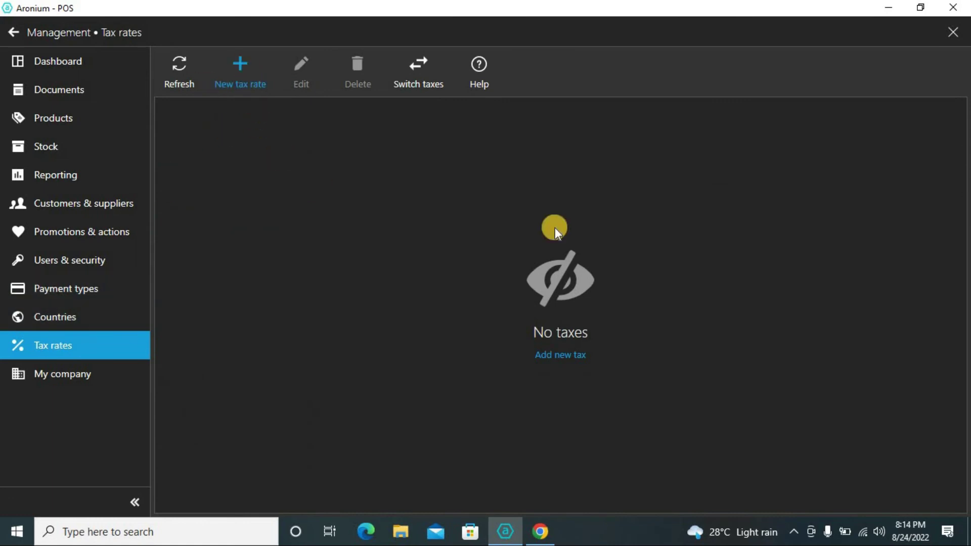
# Step: Create and save a 'VAT' tax rate of 5%, set as a percentage rather than fixed
pyautogui.click(241, 73)
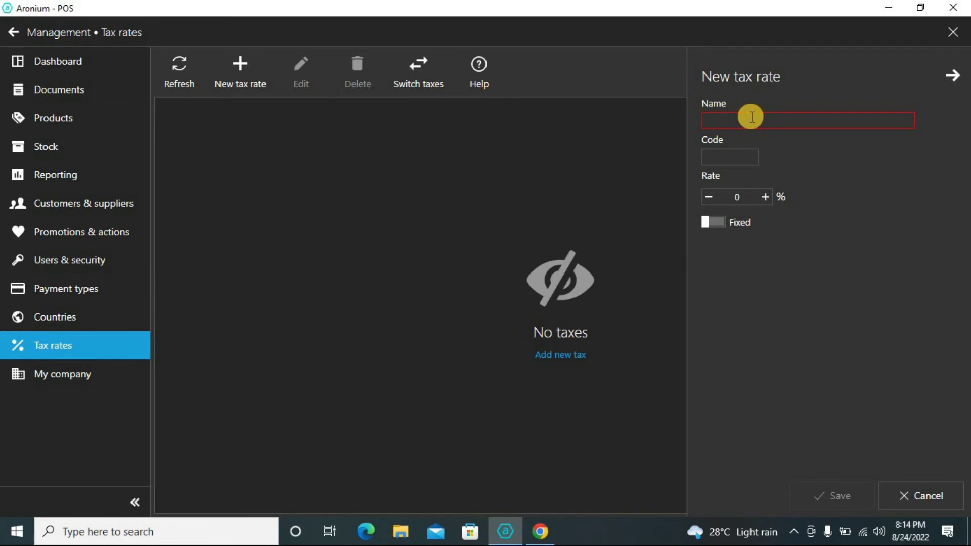
pyautogui.write('VAT')
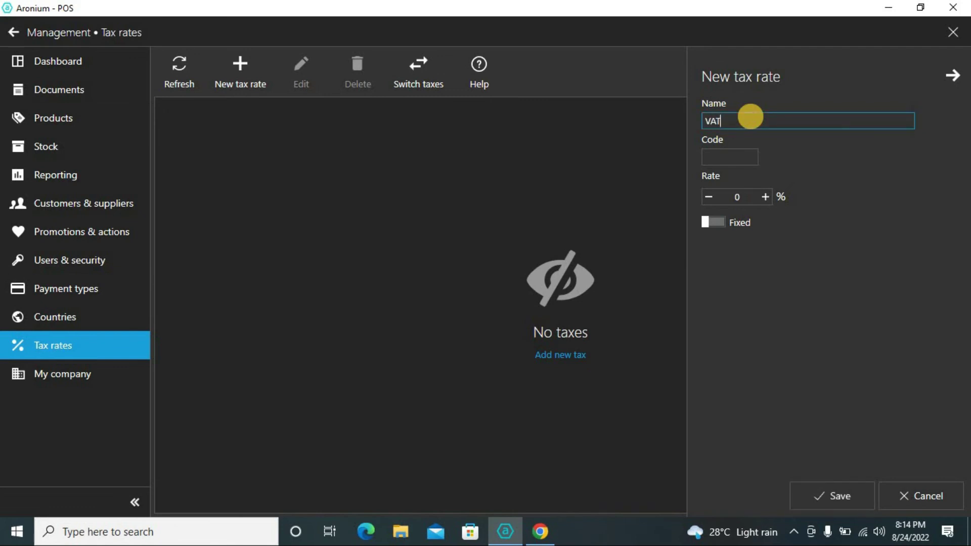
pyautogui.click(739, 202)
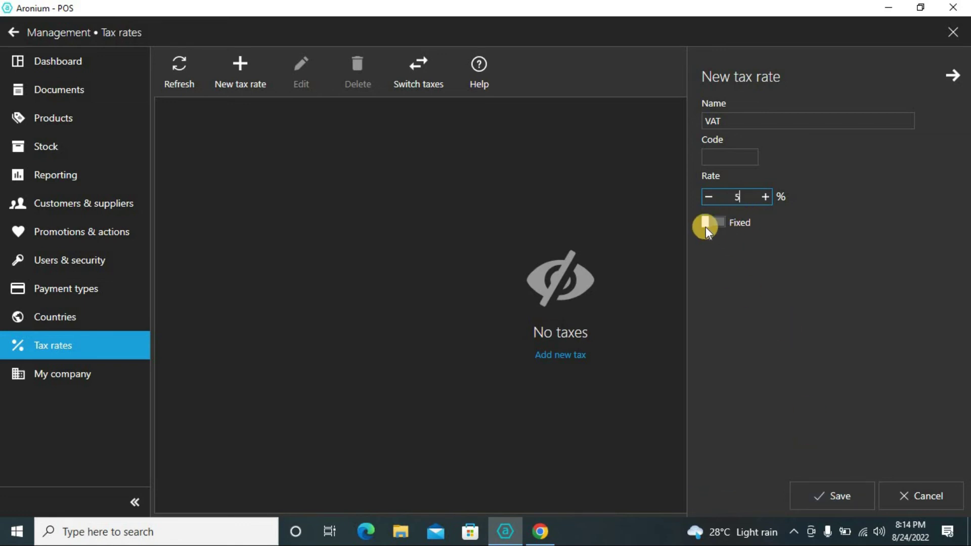
pyautogui.click(720, 224)
pyautogui.click(712, 222)
pyautogui.click(833, 493)
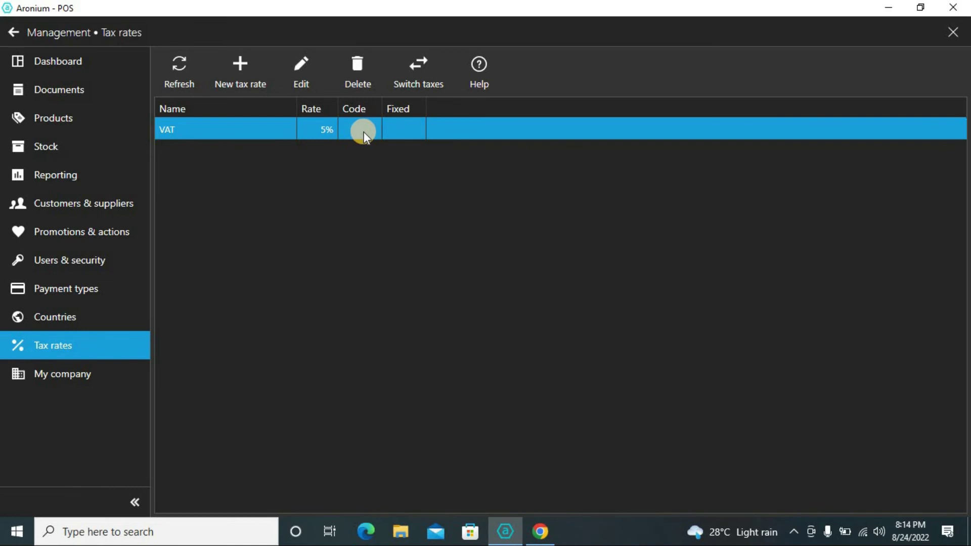
# Step: Review the My company address and logo, then return to the sales screen
pyautogui.click(75, 375)
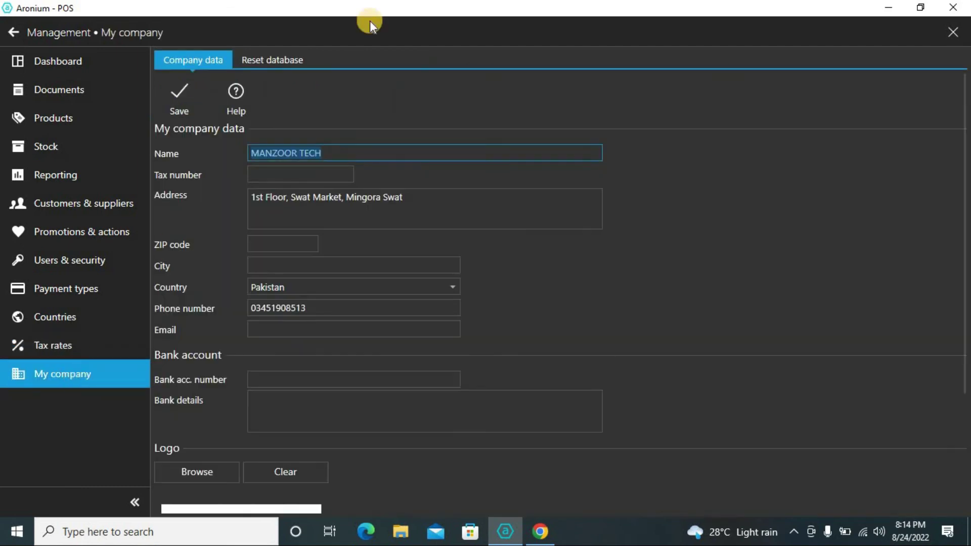
pyautogui.click(317, 203)
pyautogui.click(414, 199)
pyautogui.press('Return')
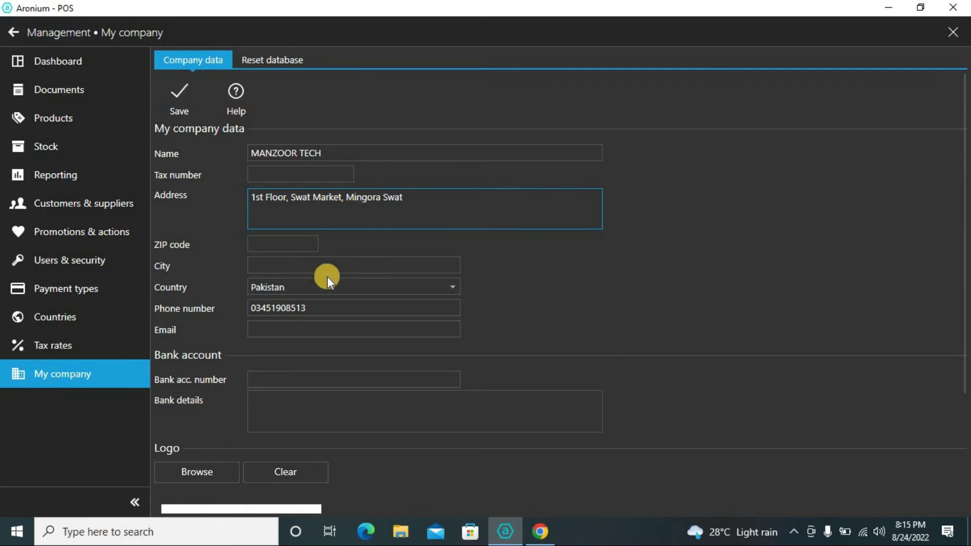
pyautogui.scroll(-3, 336, 334)
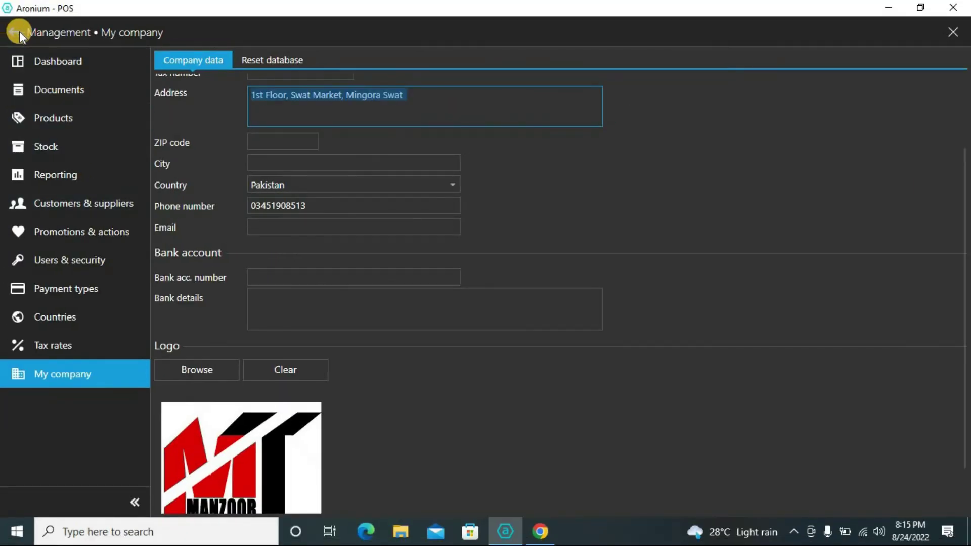
pyautogui.click(21, 31)
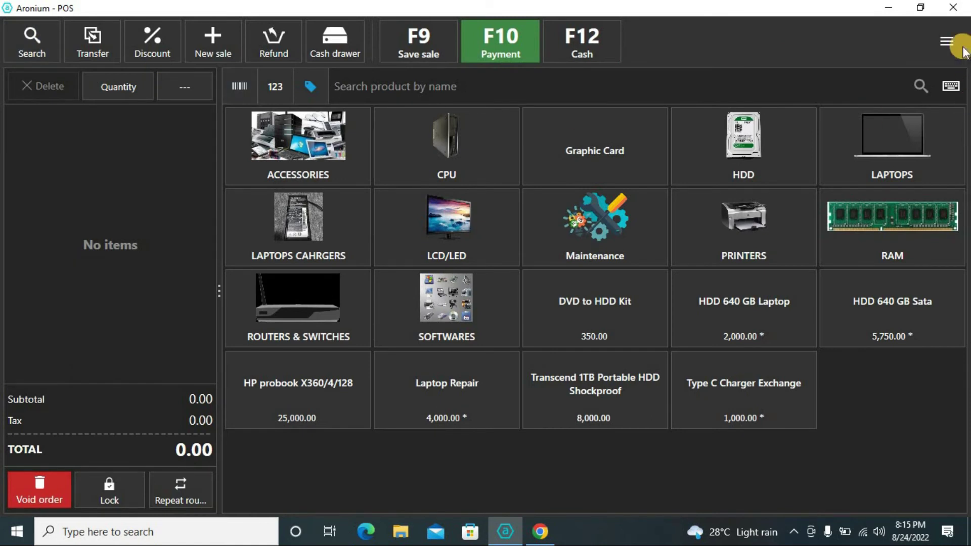
# Step: Bring up the General settings page, showing English language and Dark colour scheme
pyautogui.click(945, 41)
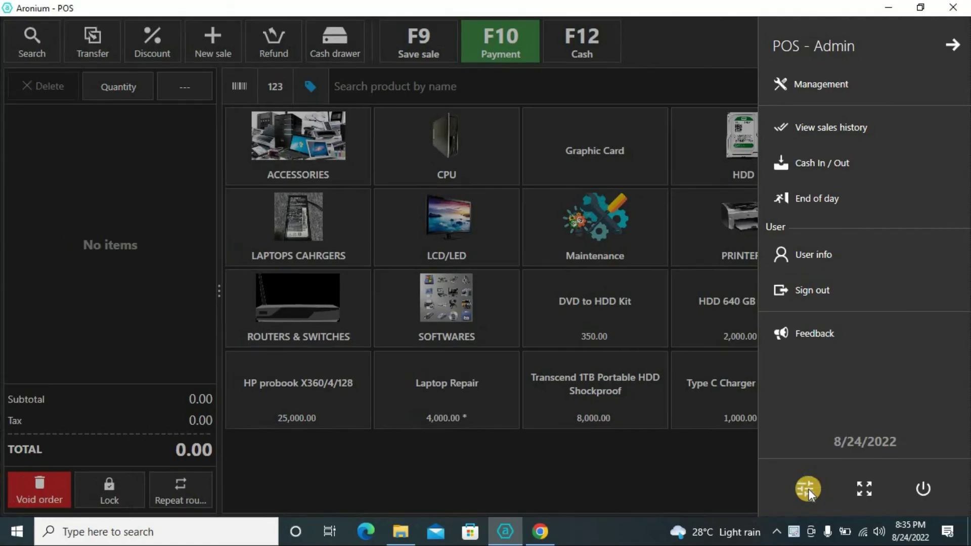
pyautogui.click(808, 488)
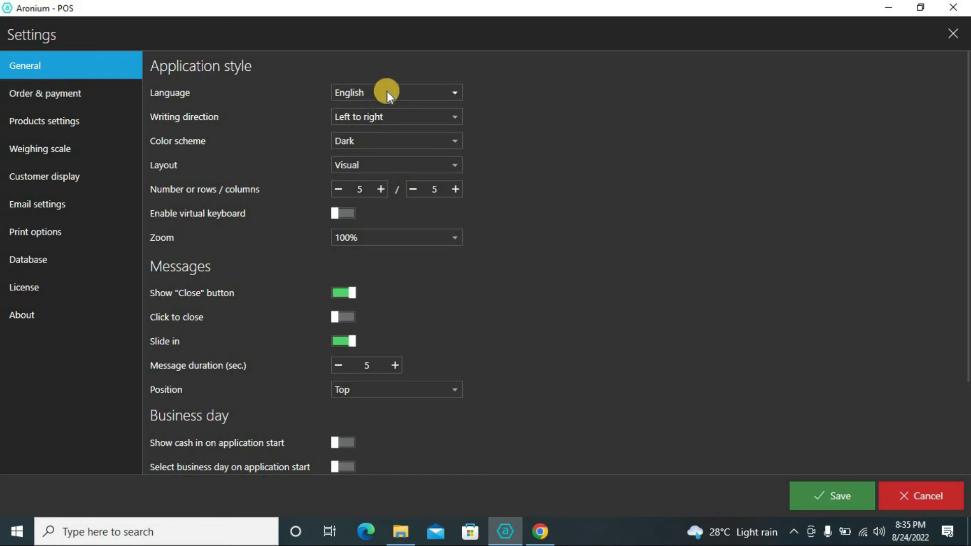
pyautogui.click(388, 101)
pyautogui.click(383, 92)
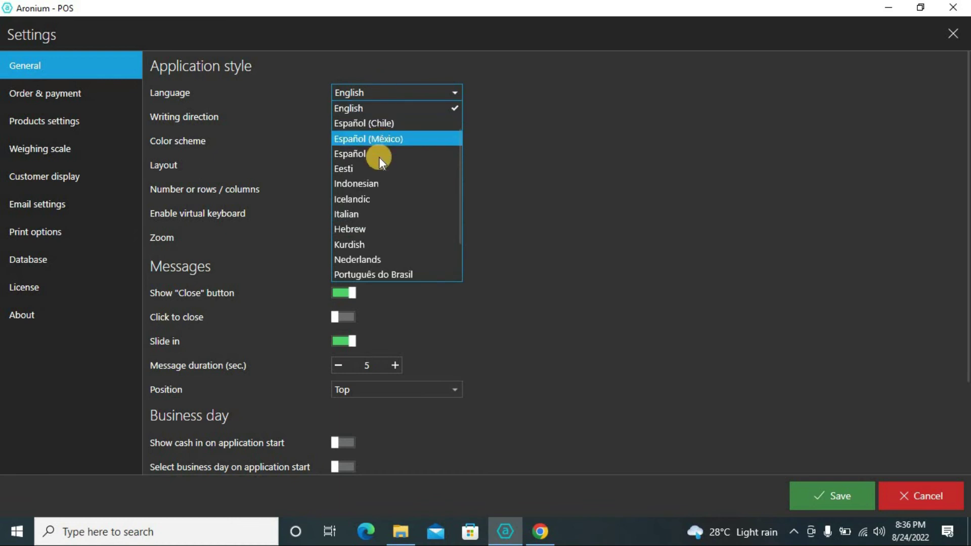
pyautogui.scroll(-2, 379, 166)
pyautogui.click(332, 90)
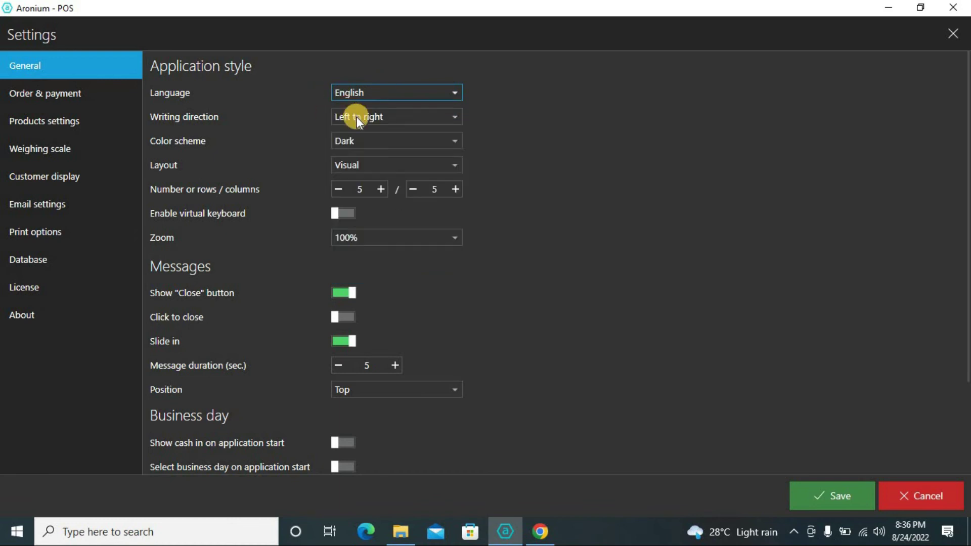
pyautogui.click(360, 117)
pyautogui.click(374, 115)
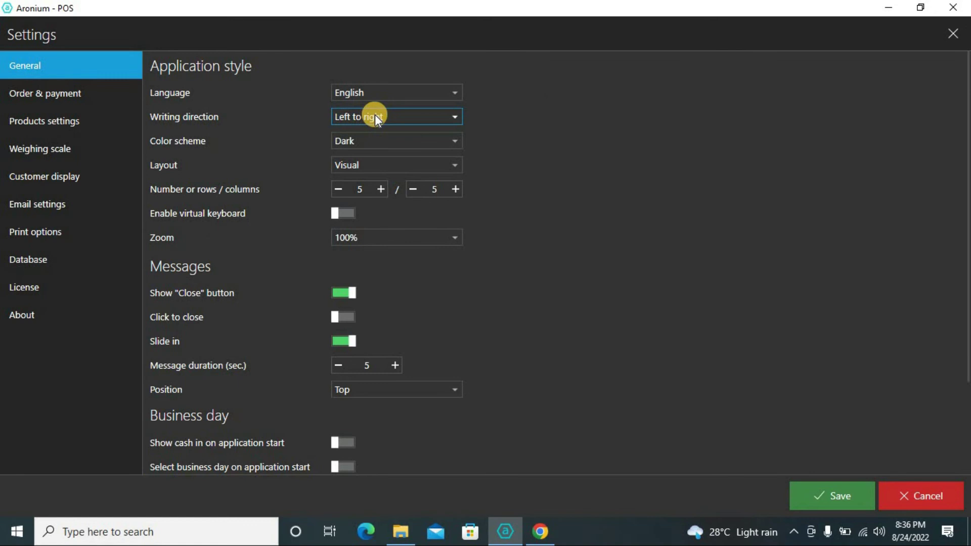
pyautogui.click(374, 115)
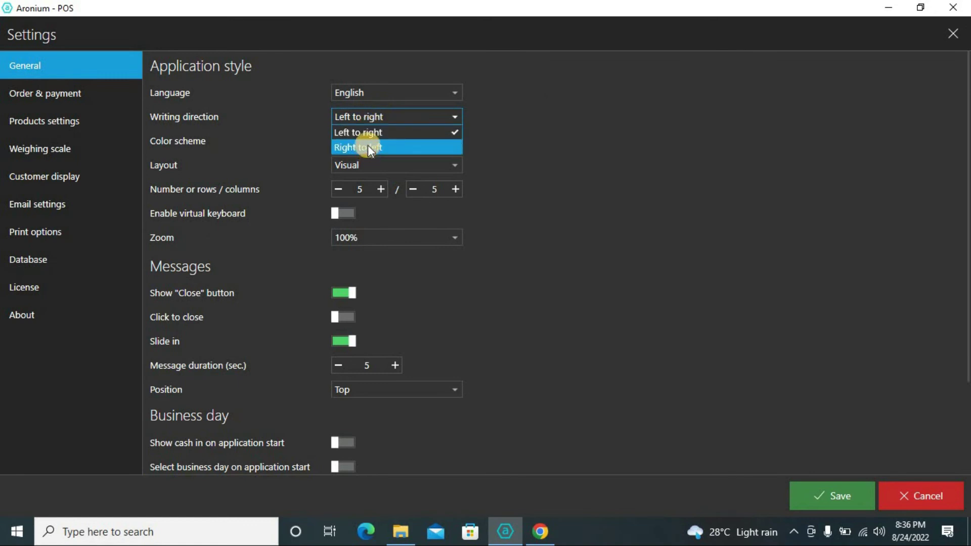
pyautogui.click(306, 144)
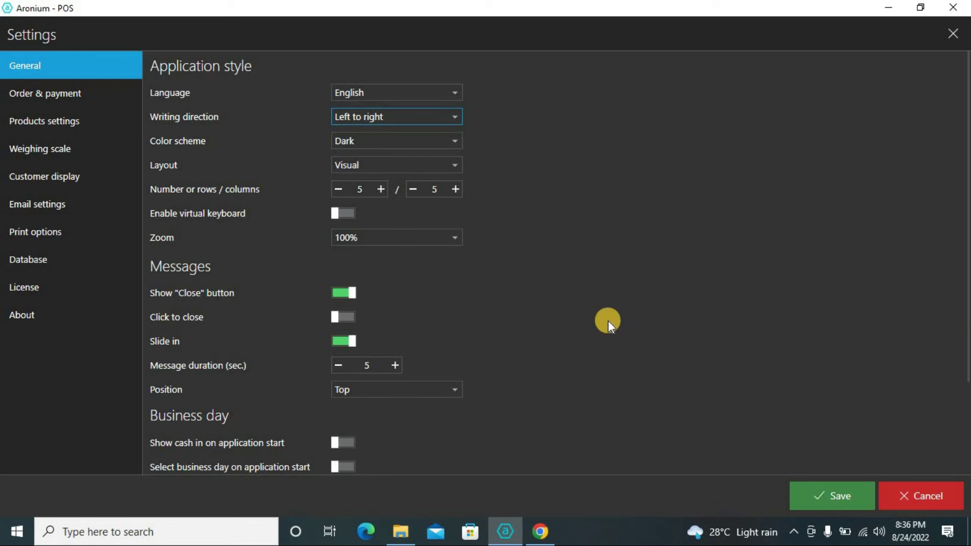
# Step: Switch the colour scheme to Light and save it
pyautogui.click(362, 141)
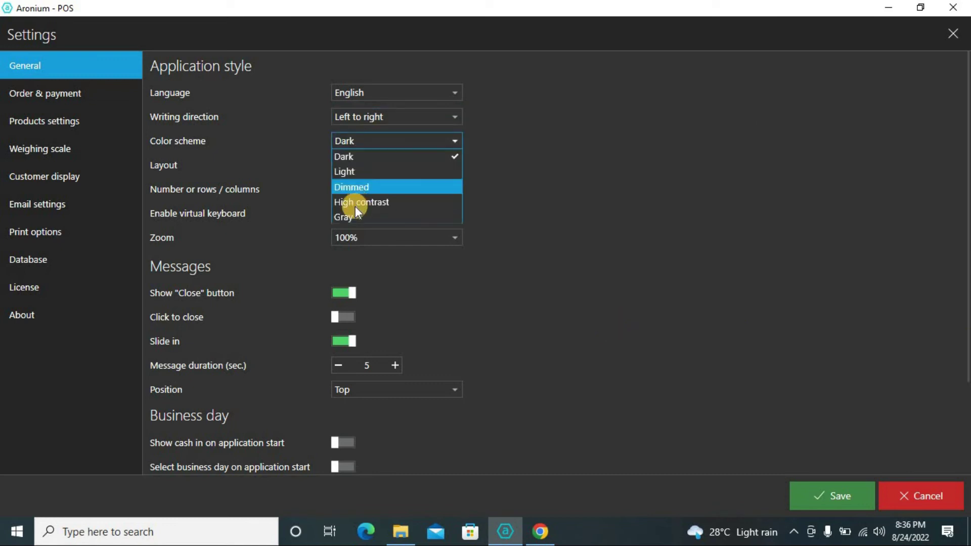
pyautogui.click(352, 170)
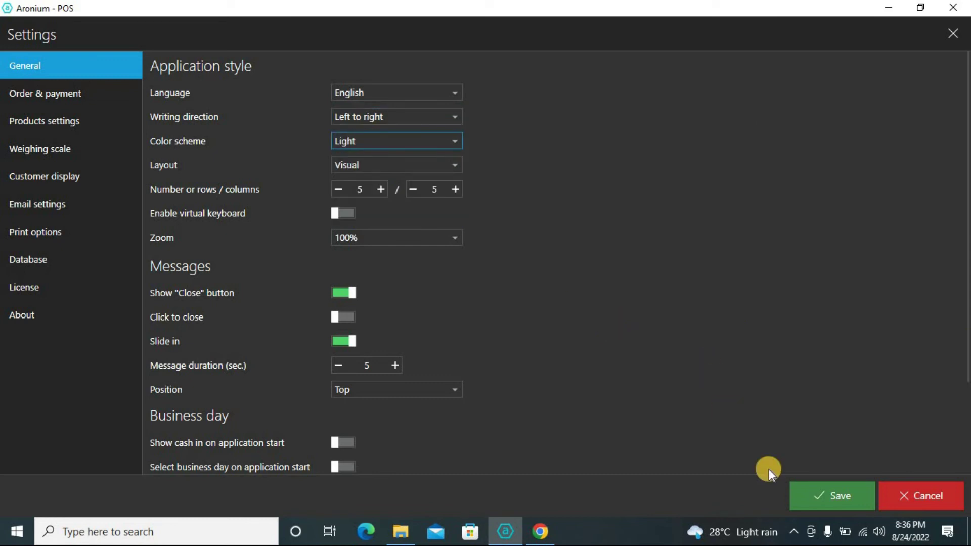
pyautogui.click(826, 491)
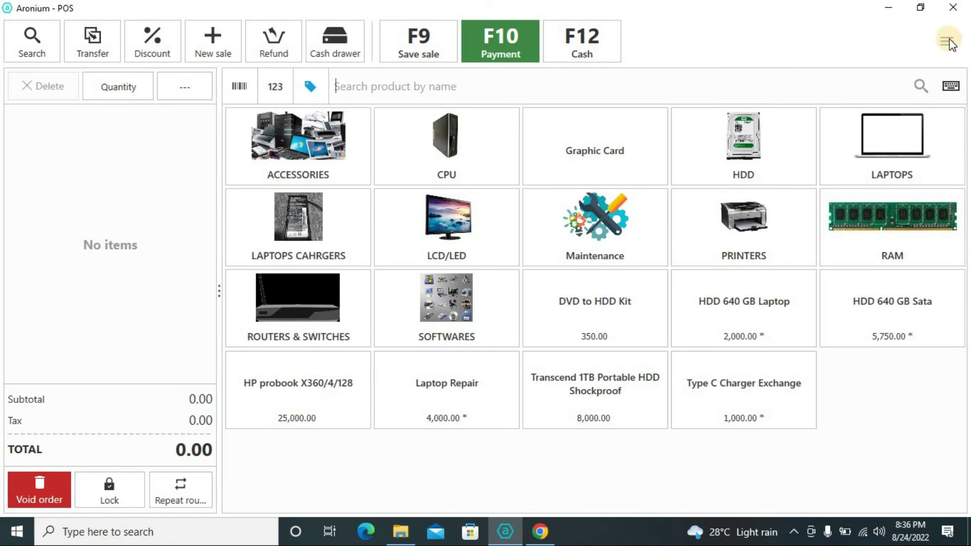
# Step: Reopen Settings and apply the Dimmed colour scheme
pyautogui.click(947, 44)
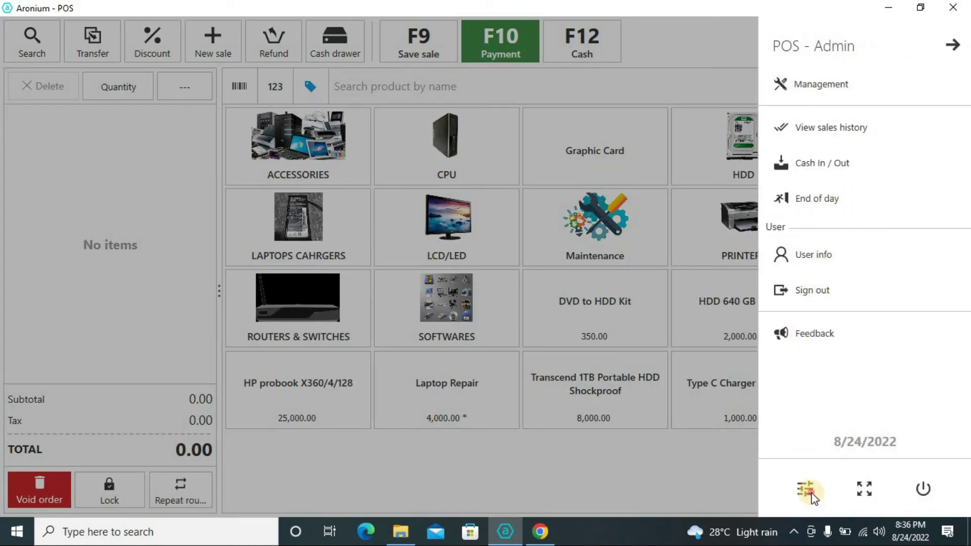
pyautogui.click(807, 489)
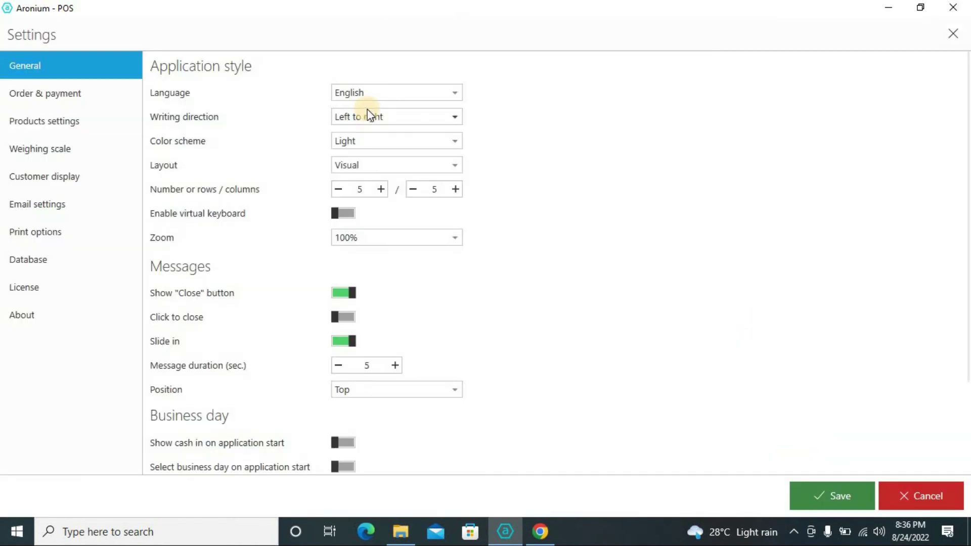
pyautogui.click(376, 137)
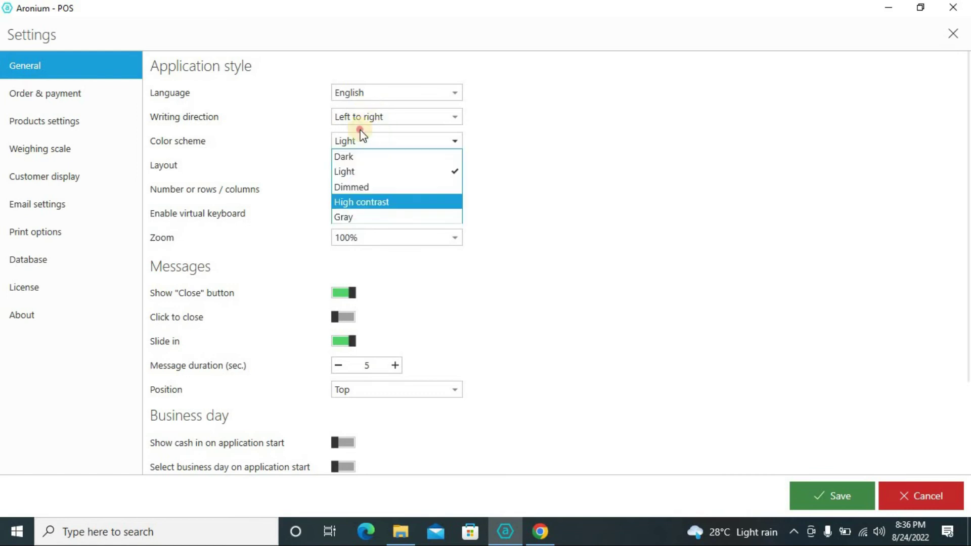
pyautogui.click(364, 141)
pyautogui.click(364, 141)
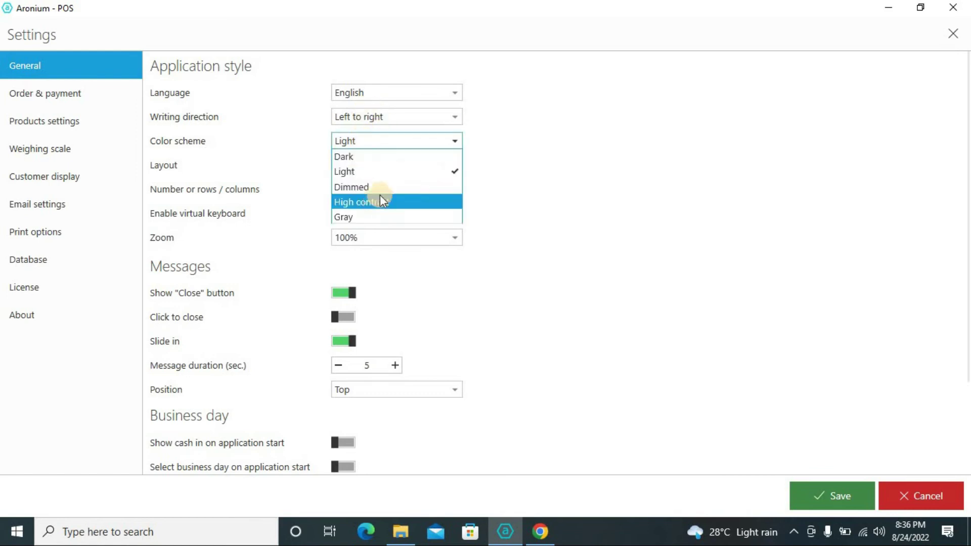
pyautogui.click(382, 188)
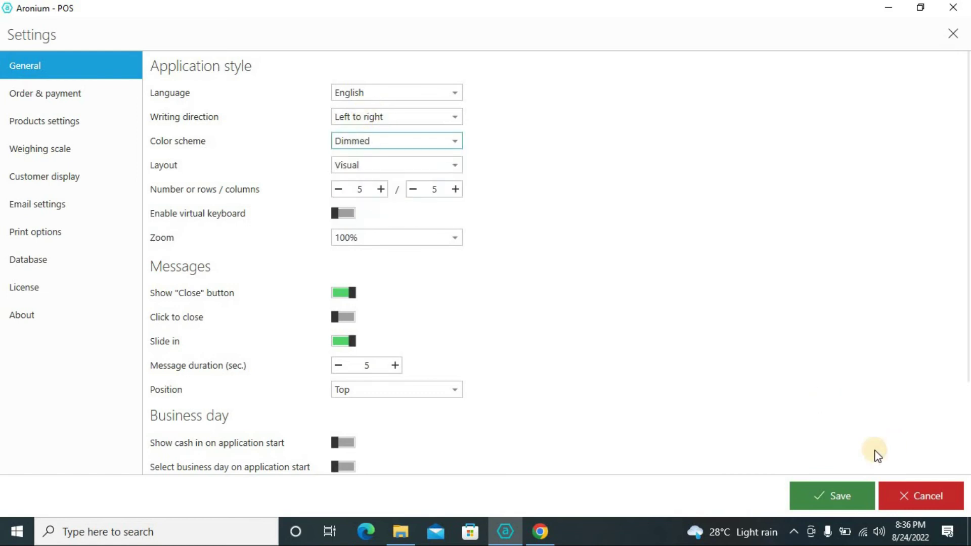
pyautogui.click(824, 494)
# Step: Set the colour scheme back to Dark and save it
pyautogui.click(947, 40)
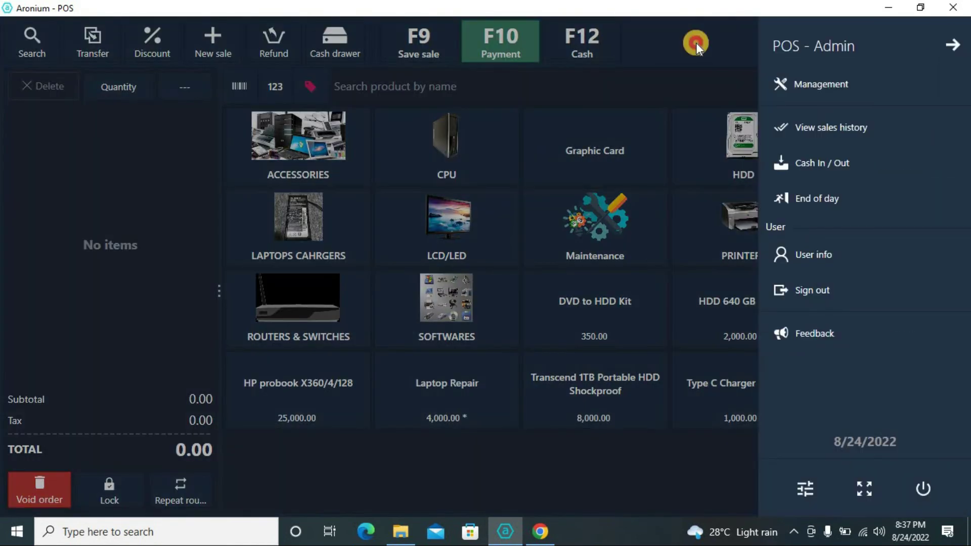
pyautogui.click(809, 55)
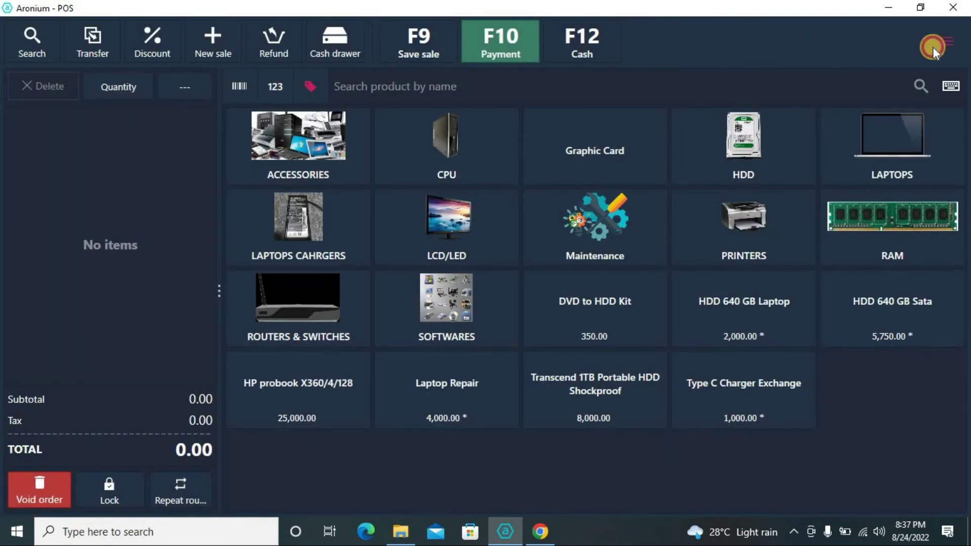
pyautogui.click(946, 40)
pyautogui.click(118, 99)
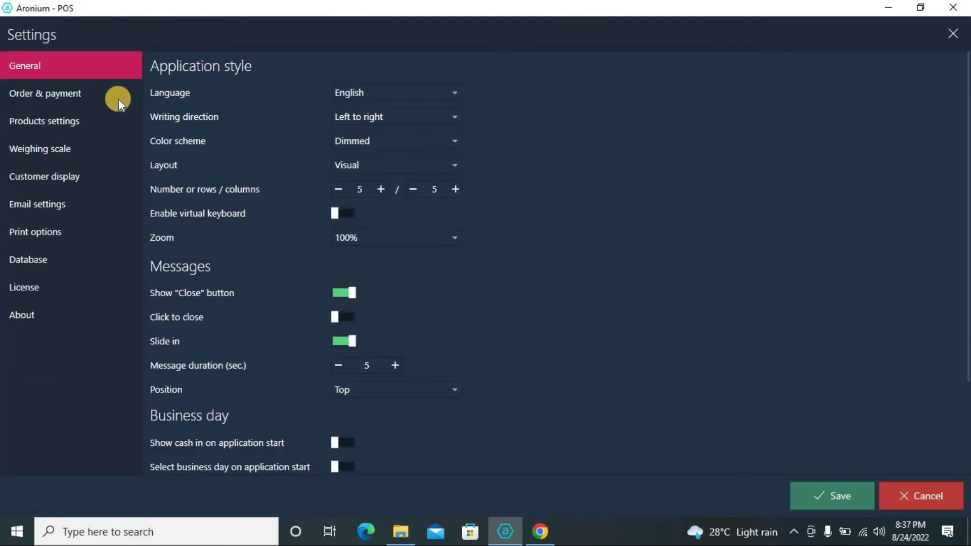
pyautogui.click(366, 143)
pyautogui.click(356, 154)
pyautogui.click(811, 497)
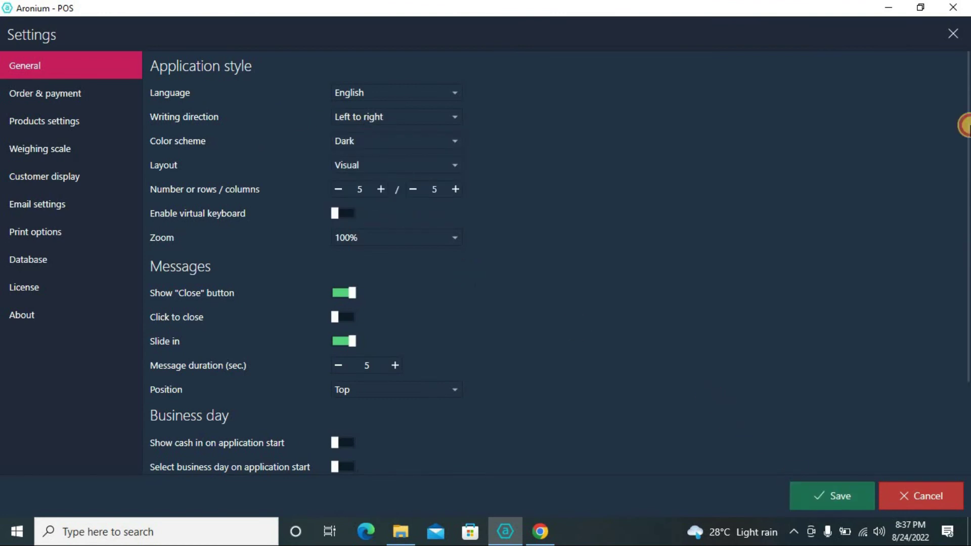
pyautogui.click(945, 40)
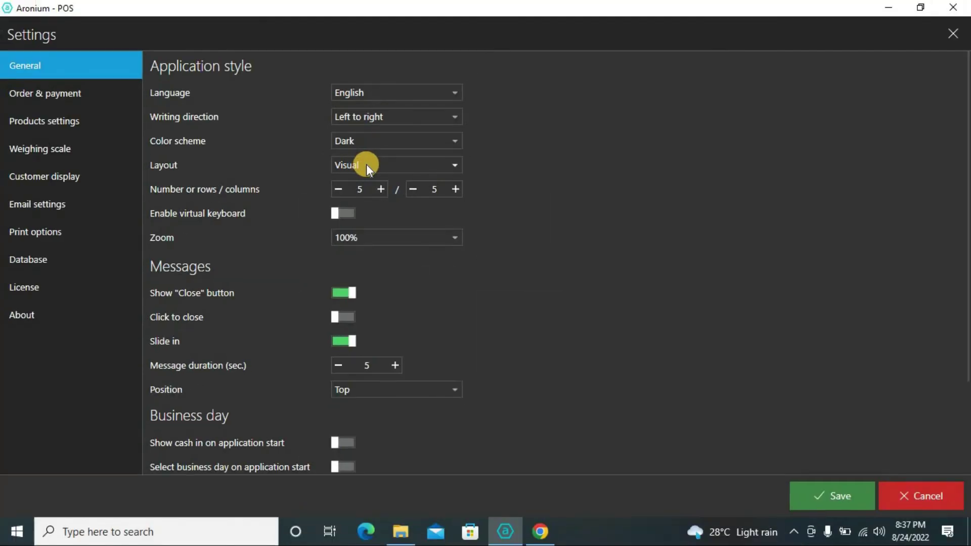
# Step: Set the sales screen layout to Standard and save it
pyautogui.click(366, 164)
pyautogui.click(354, 195)
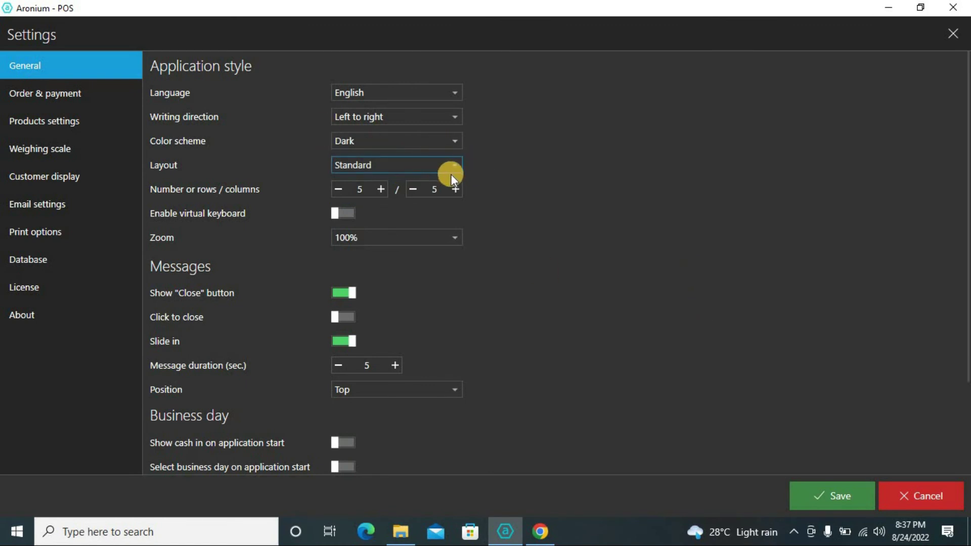
pyautogui.click(819, 498)
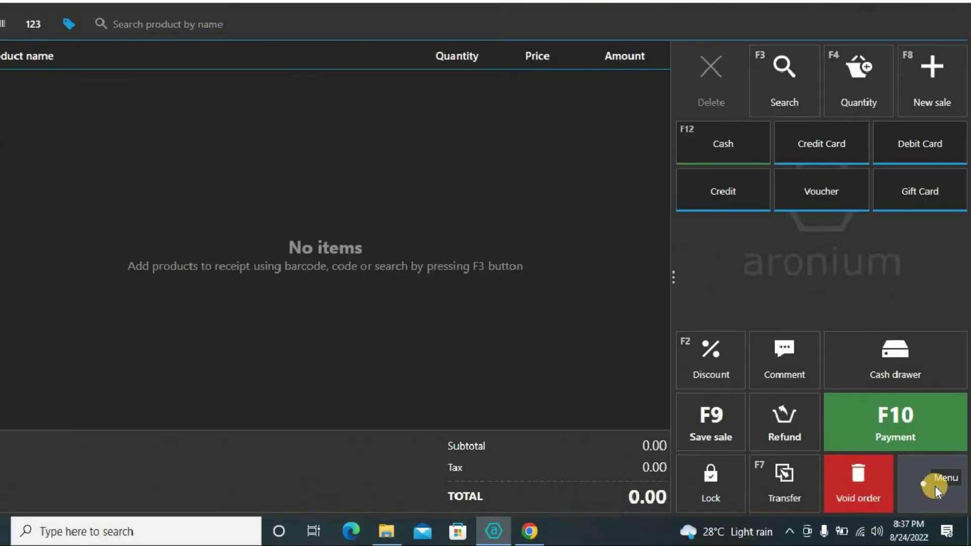
# Step: Change the layout to Visual, save it, and reopen the General settings
pyautogui.click(930, 491)
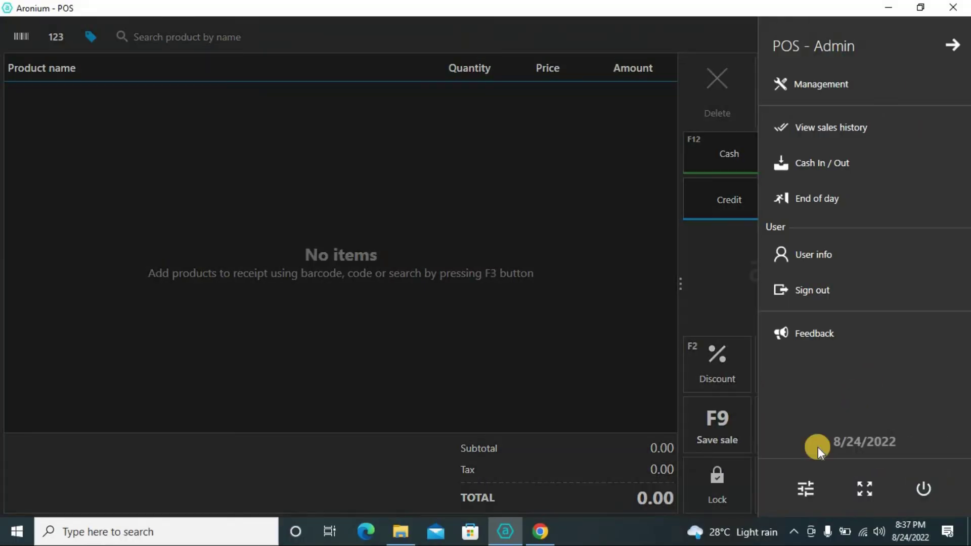
pyautogui.click(799, 483)
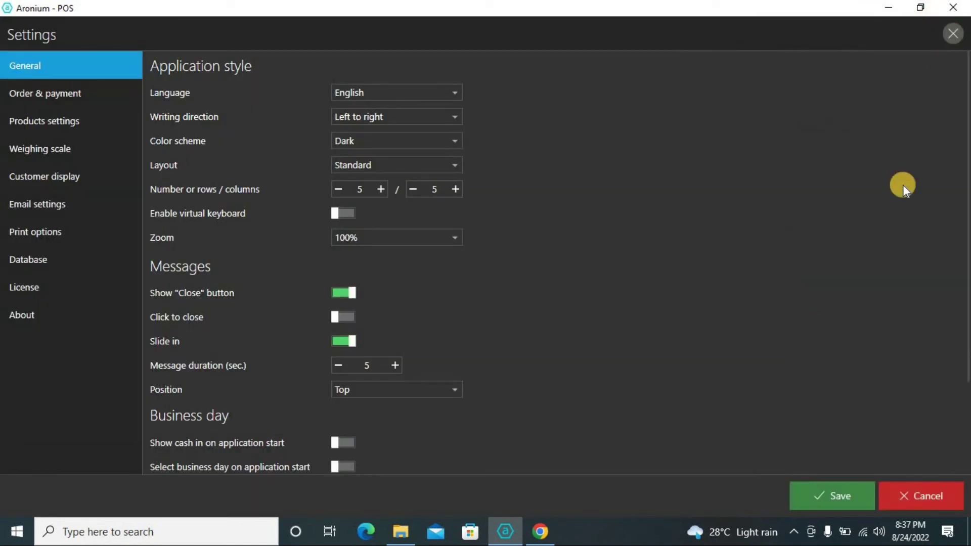
pyautogui.click(369, 166)
pyautogui.click(369, 166)
pyautogui.click(370, 166)
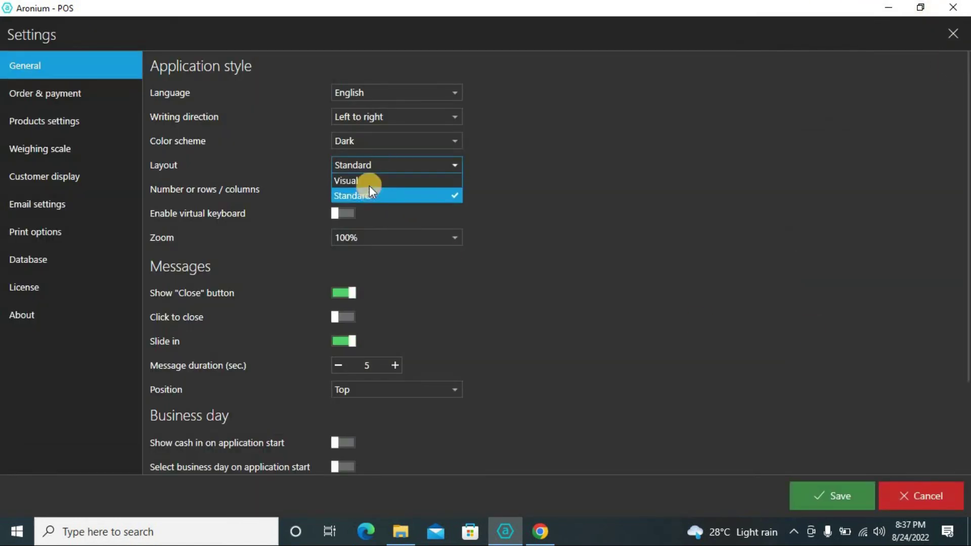
pyautogui.click(369, 185)
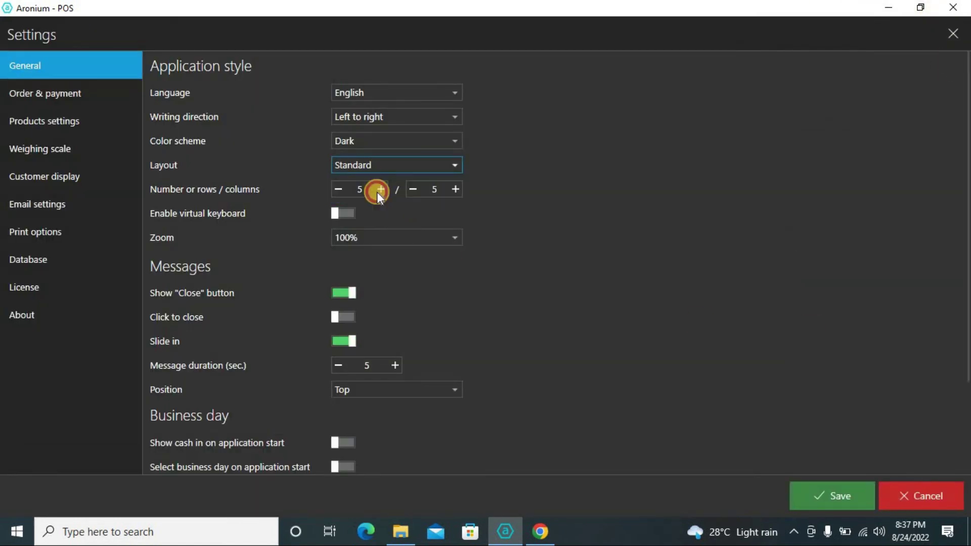
pyautogui.click(836, 494)
pyautogui.click(950, 34)
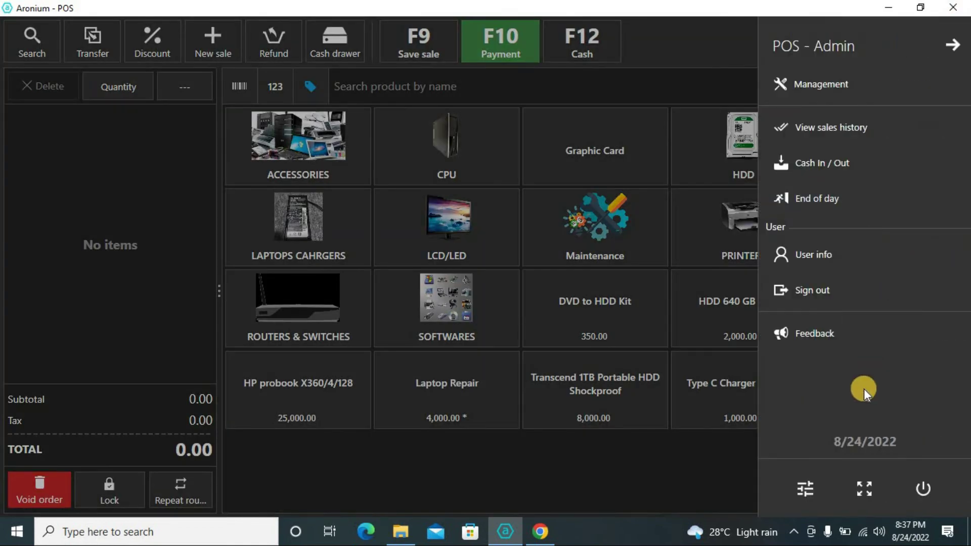
pyautogui.click(805, 489)
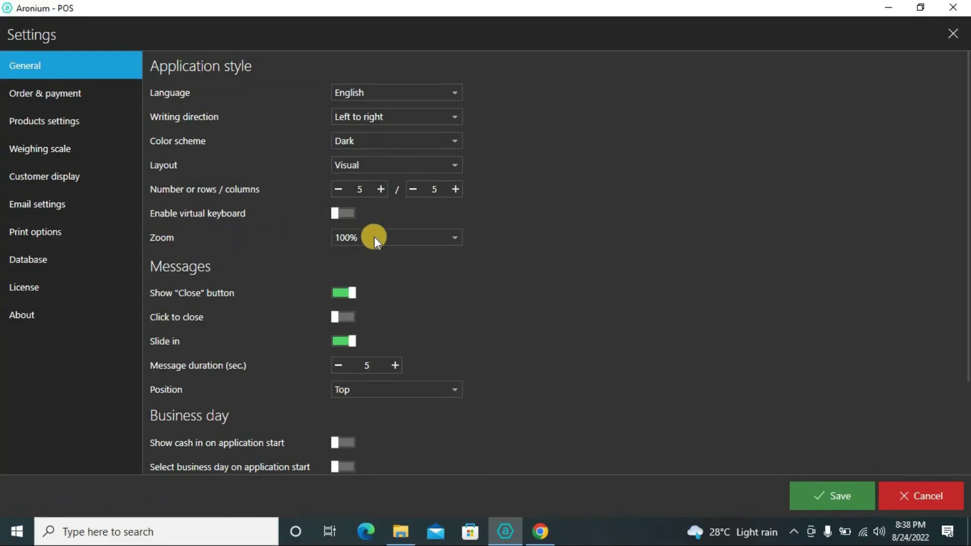
pyautogui.click(374, 237)
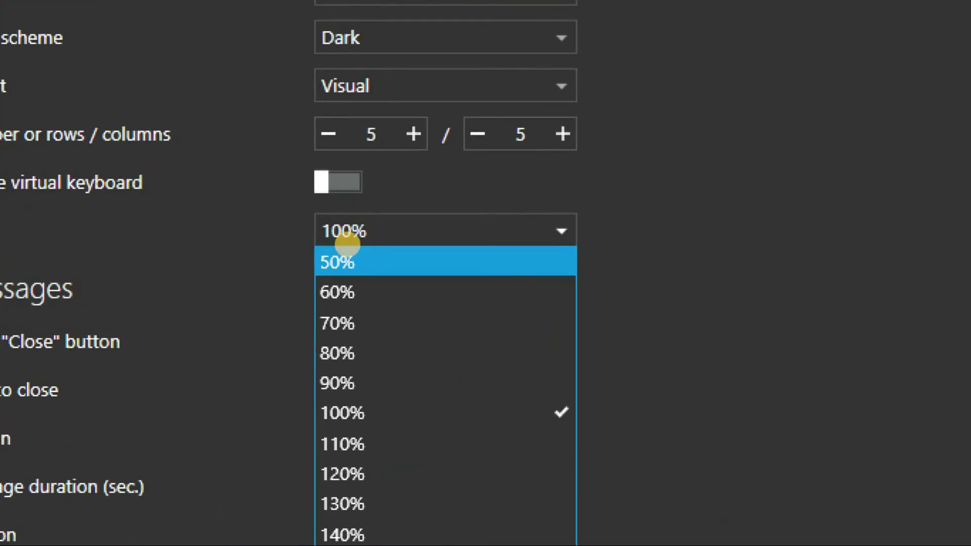
pyautogui.press('Escape')
pyautogui.click(351, 240)
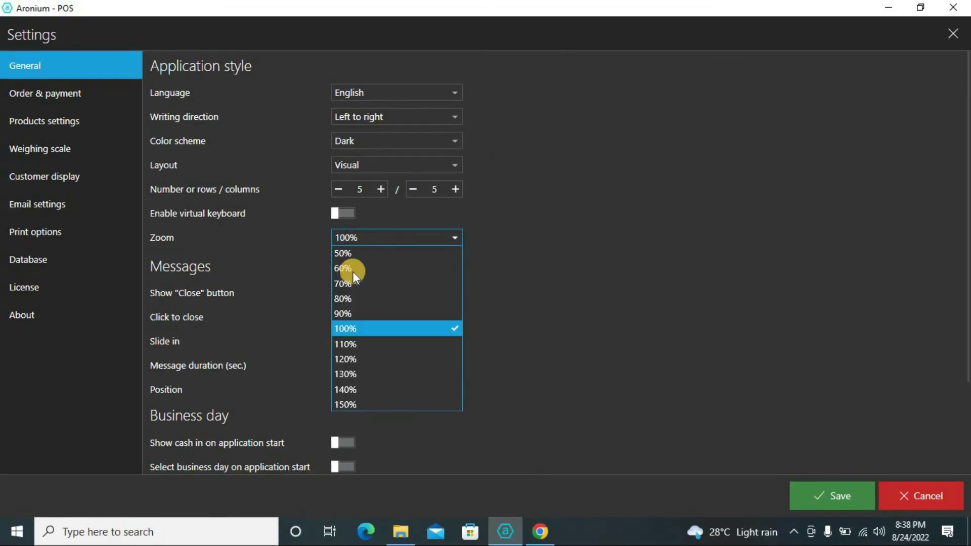
pyautogui.click(578, 384)
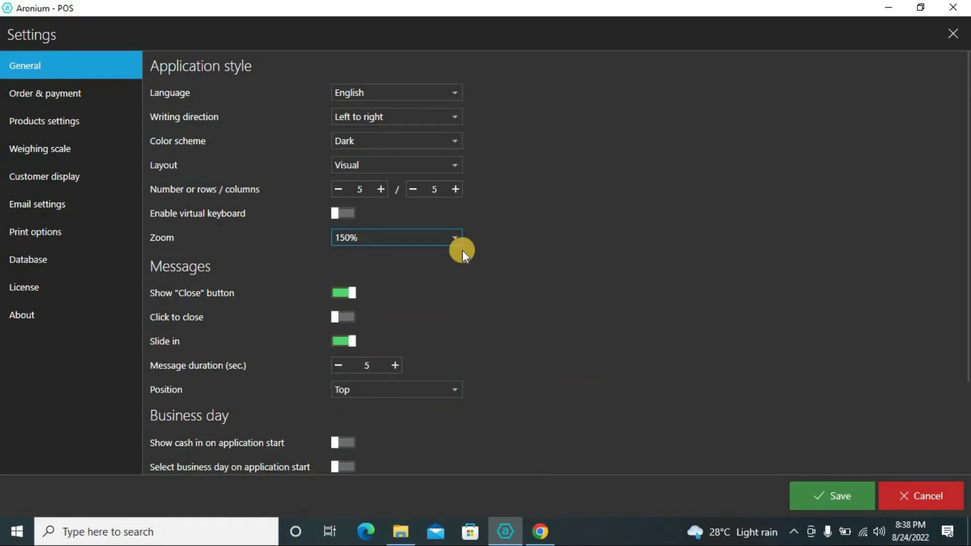
pyautogui.click(853, 498)
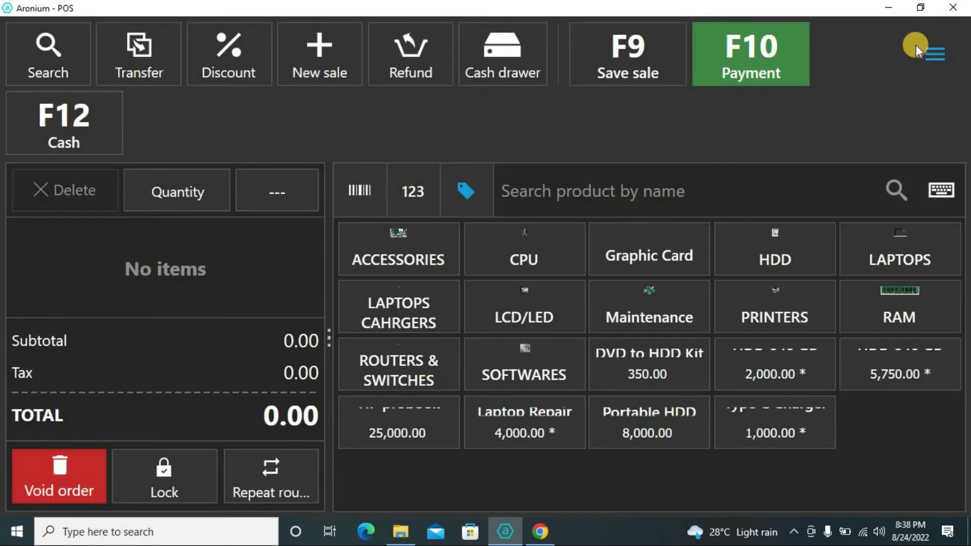
pyautogui.click(918, 50)
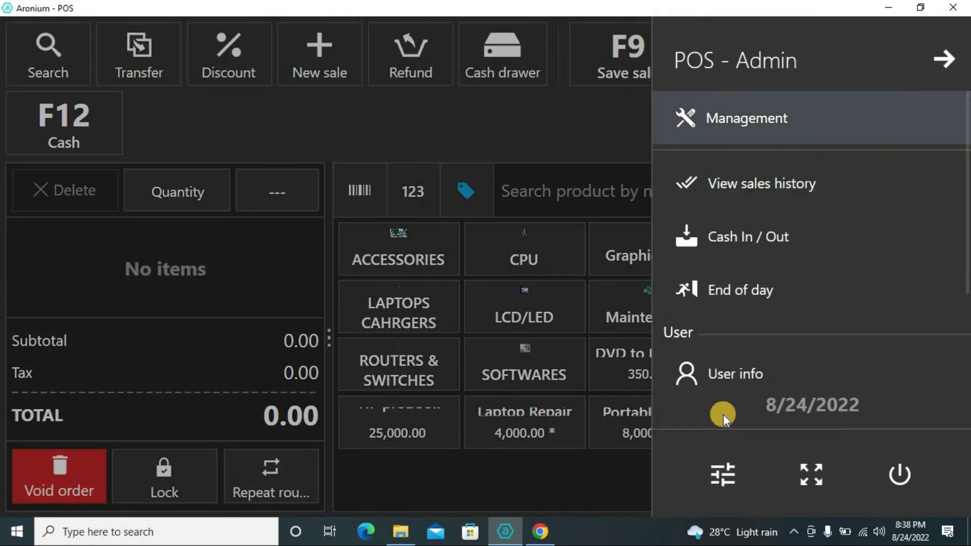
pyautogui.click(722, 473)
pyautogui.click(542, 343)
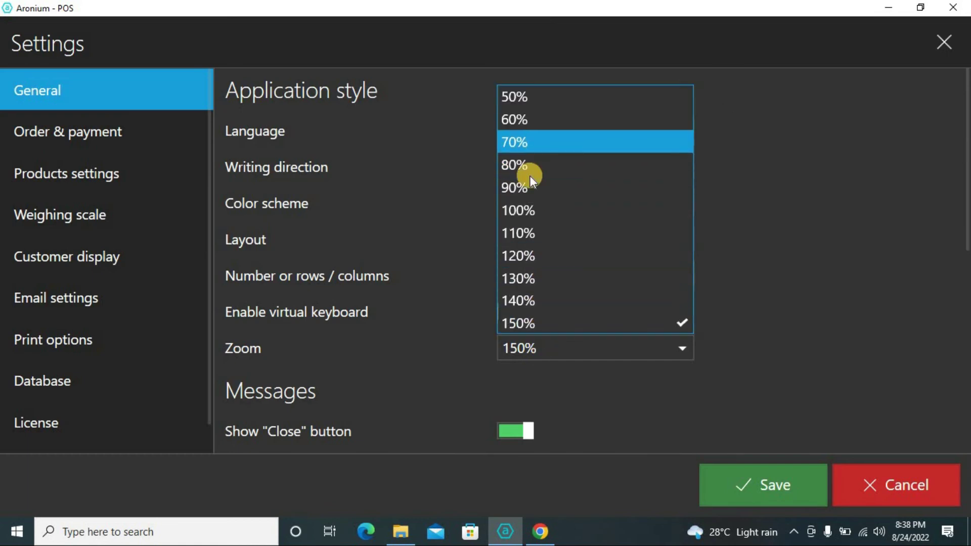
pyautogui.click(530, 212)
pyautogui.click(748, 471)
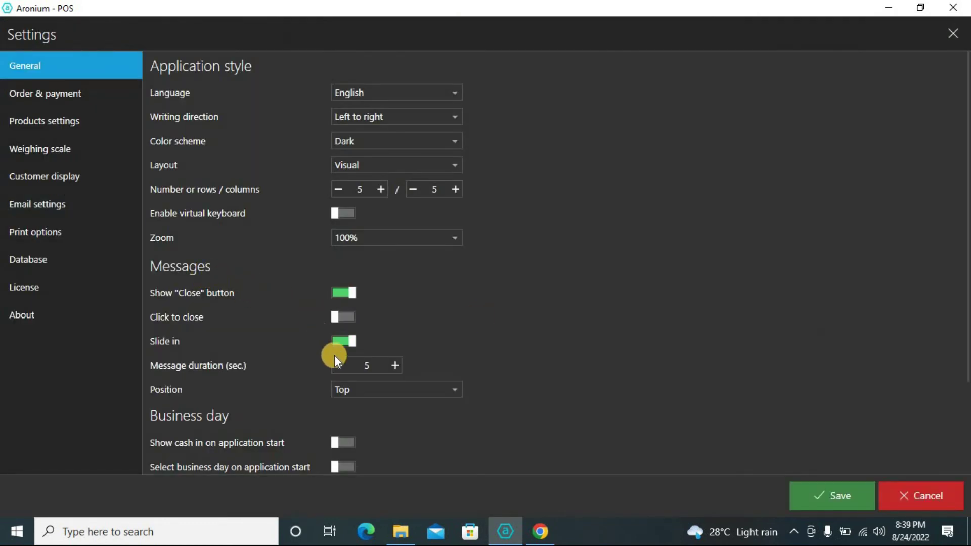
# Step: Keep message position at Top, then go to the Order & payment settings page
pyautogui.scroll(-1, 309, 339)
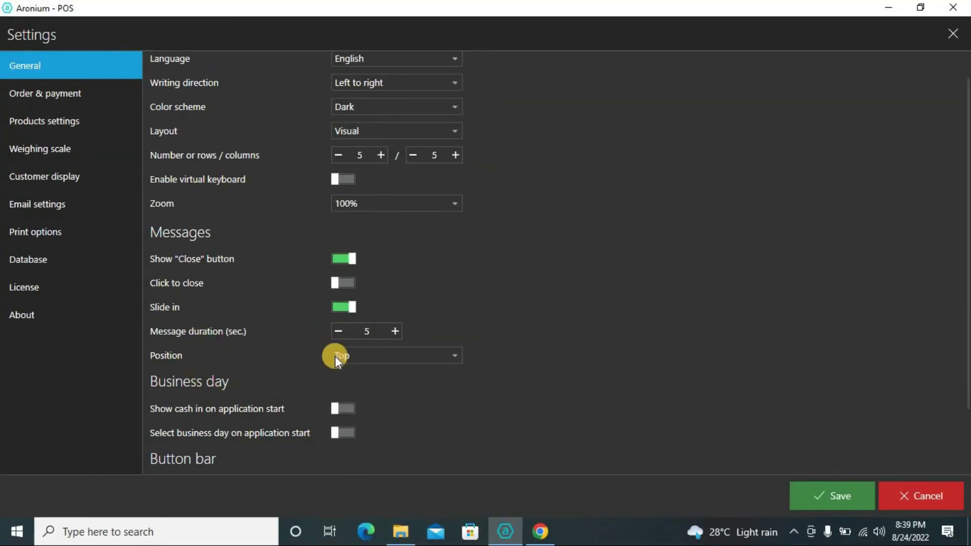
pyautogui.click(381, 356)
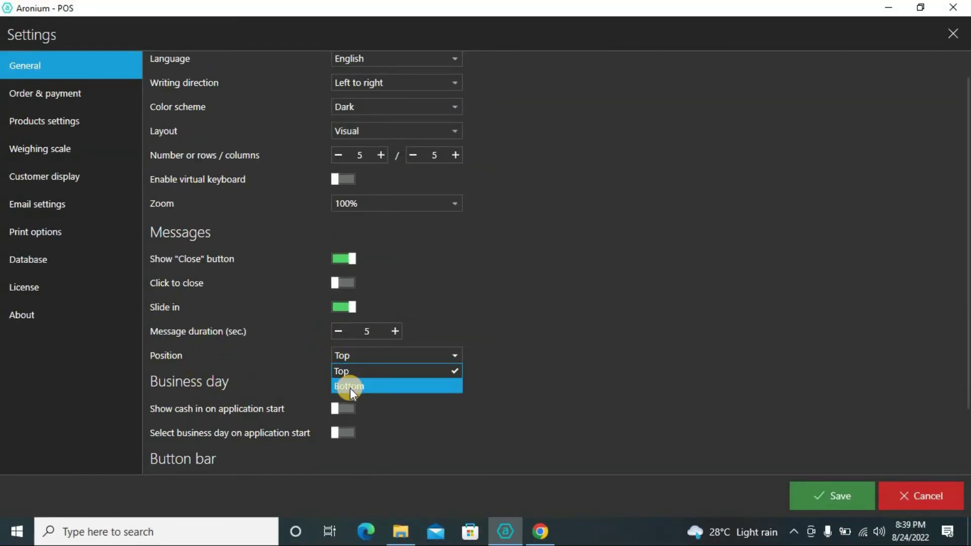
pyautogui.click(272, 386)
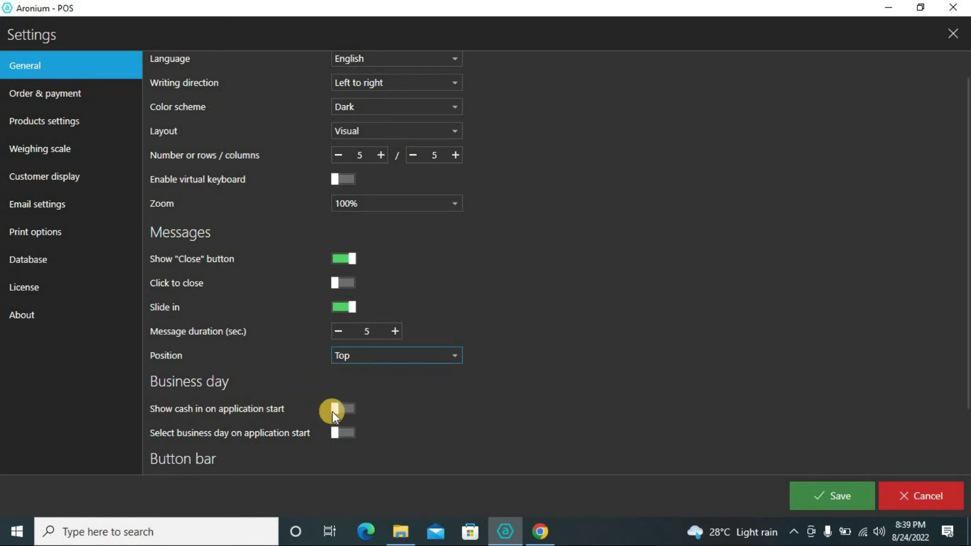
pyautogui.scroll(-3, 332, 411)
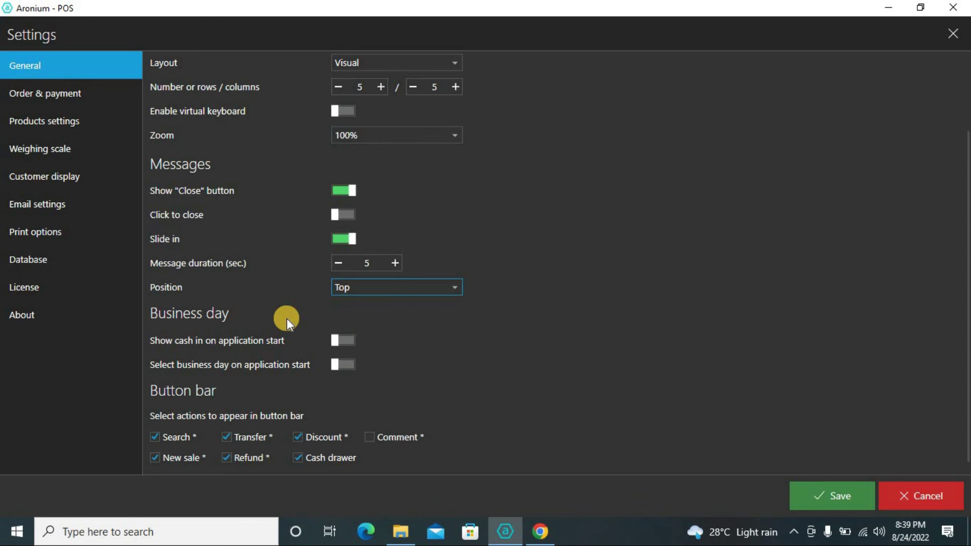
pyautogui.click(342, 343)
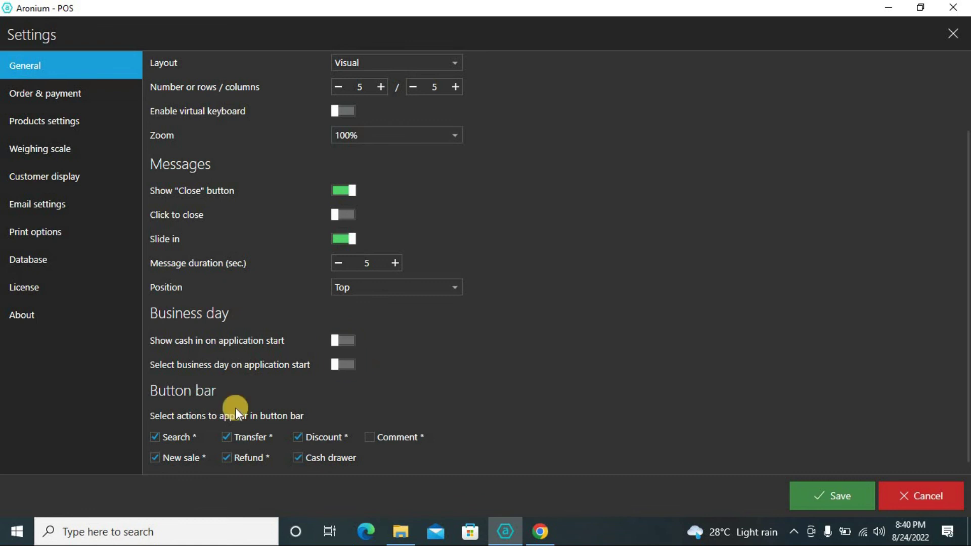
pyautogui.scroll(-1, 281, 402)
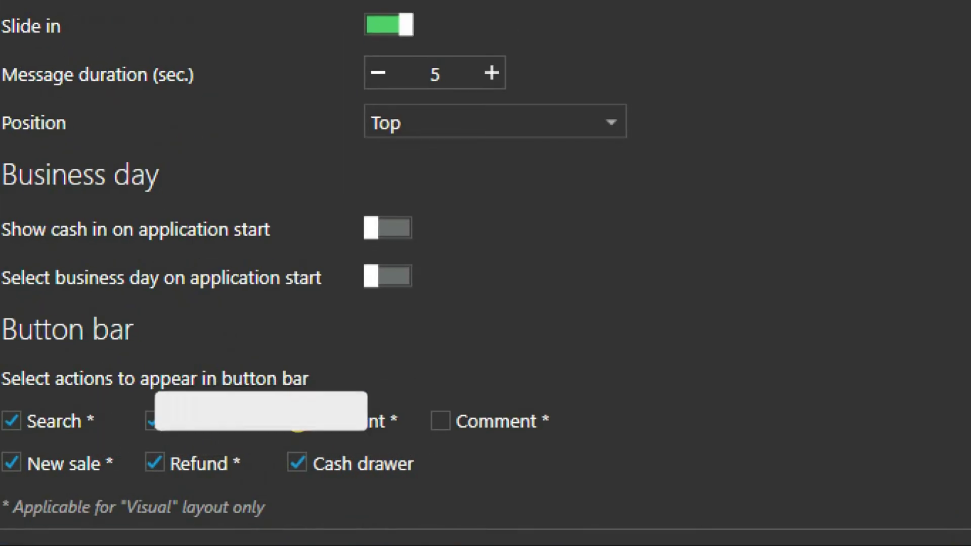
pyautogui.click(328, 113)
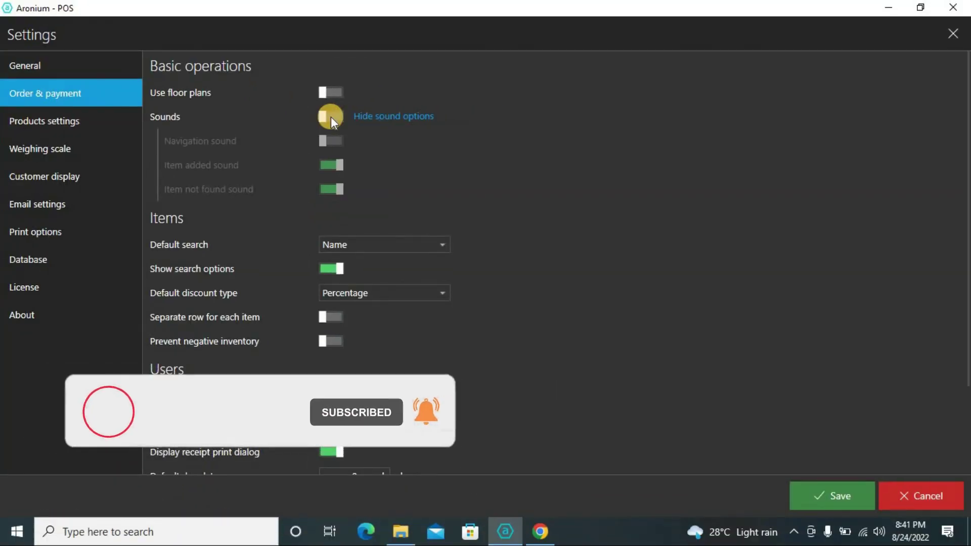
# Step: Switch Sounds off; keep default search Name and default discount type Percentage
pyautogui.click(331, 117)
pyautogui.scroll(-1, 405, 138)
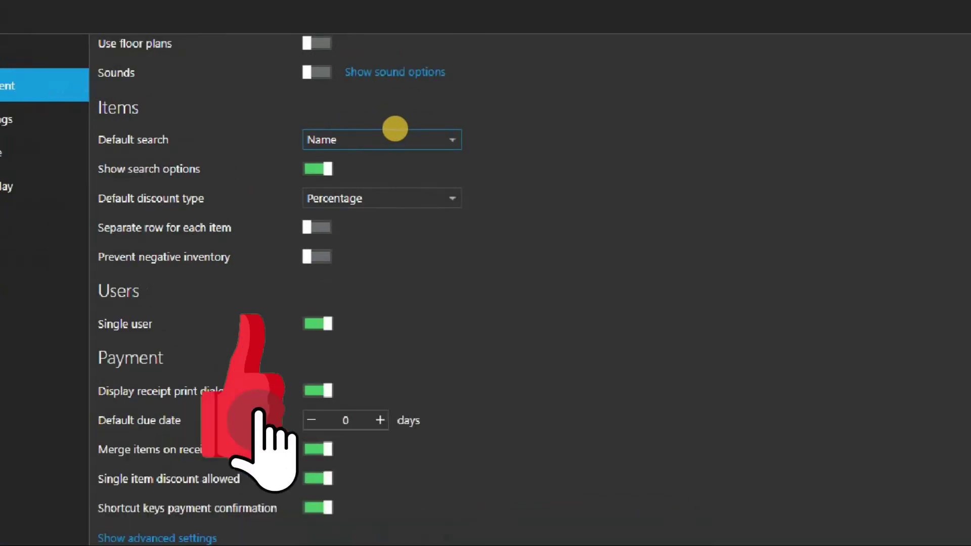
pyautogui.click(374, 143)
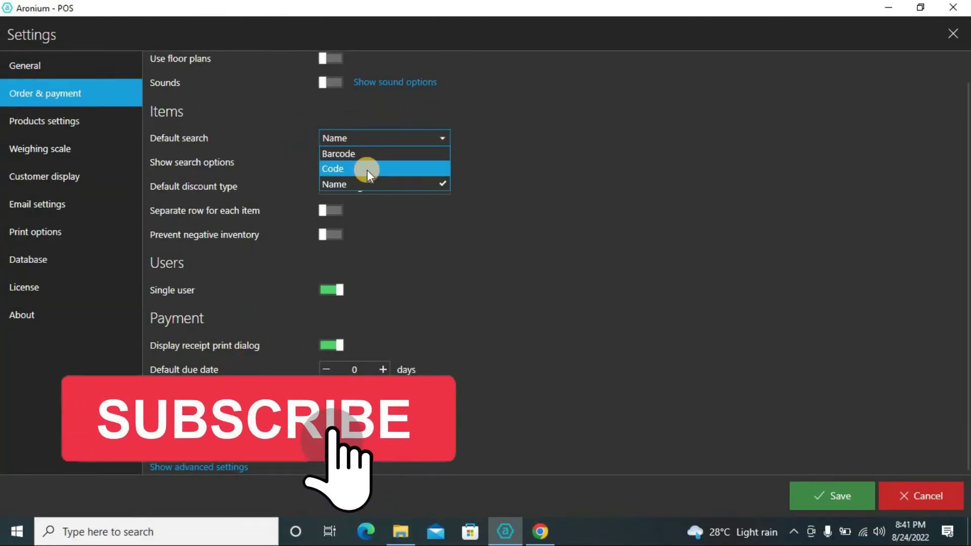
pyautogui.click(374, 139)
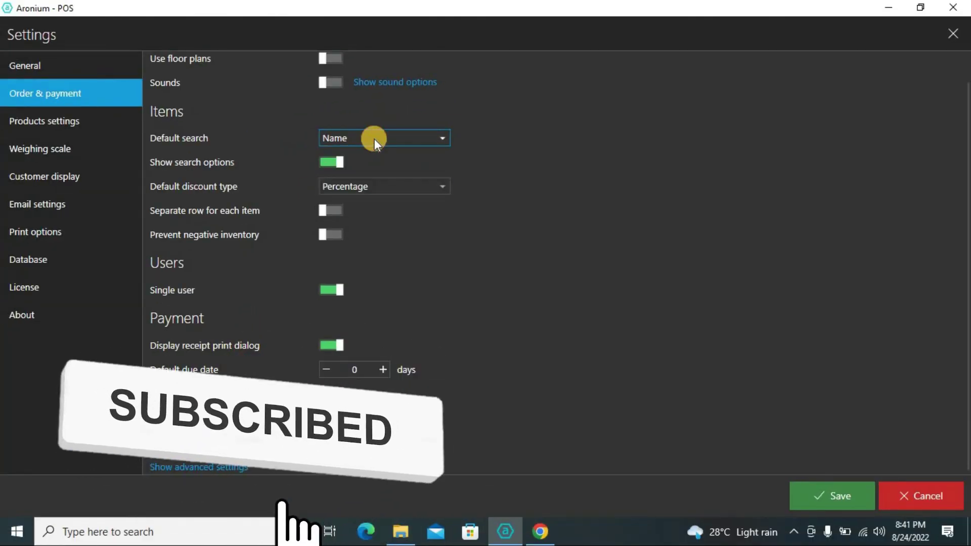
pyautogui.click(331, 162)
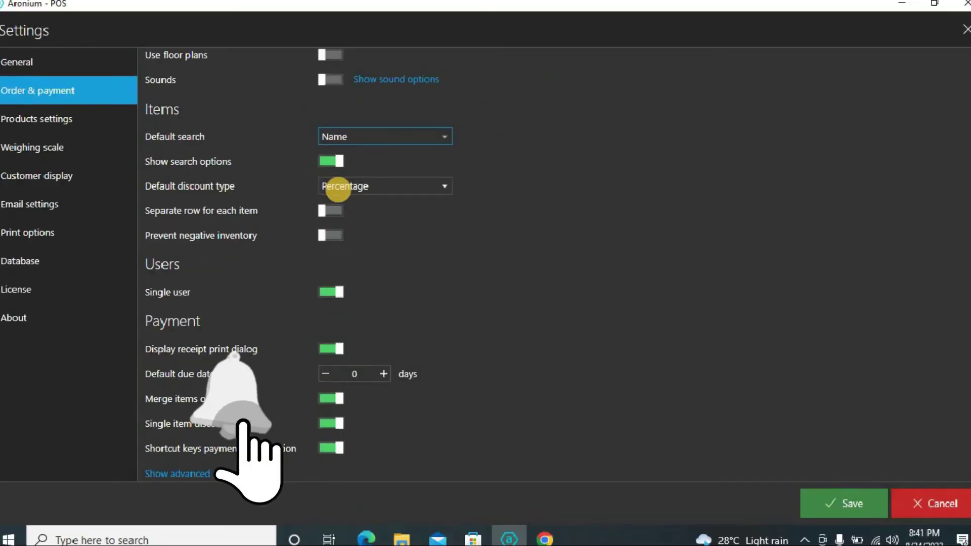
pyautogui.click(352, 191)
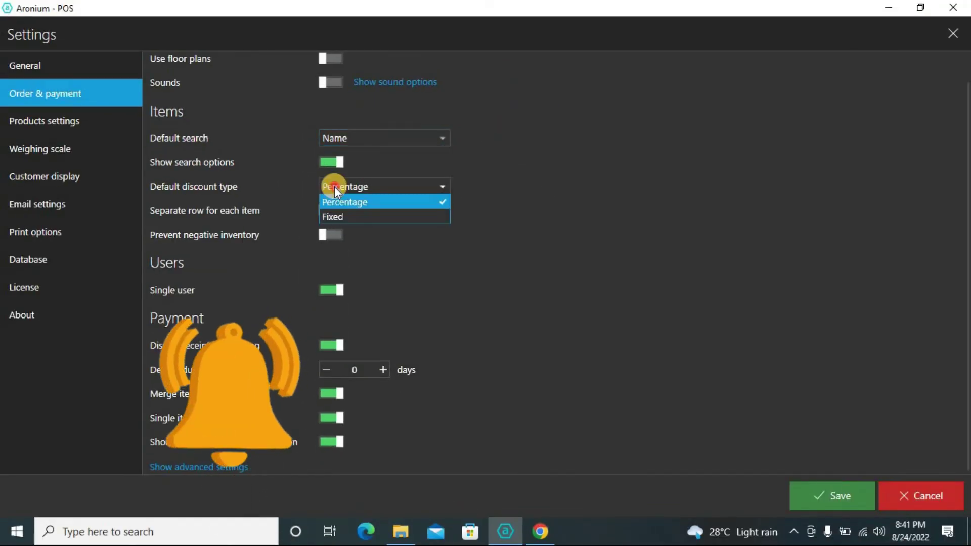
pyautogui.click(335, 188)
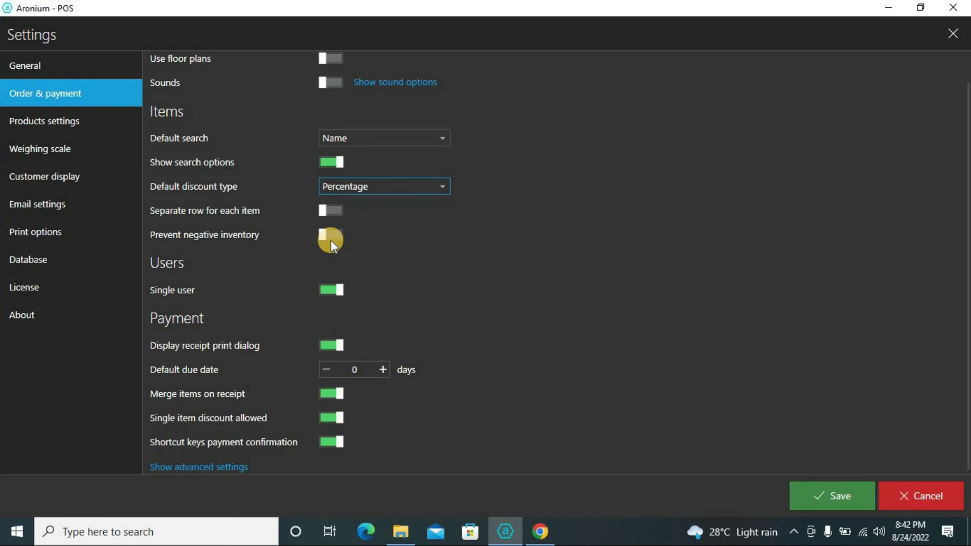
# Step: Enable Prevent negative inventory and expand the advanced Order & payment options
pyautogui.click(330, 241)
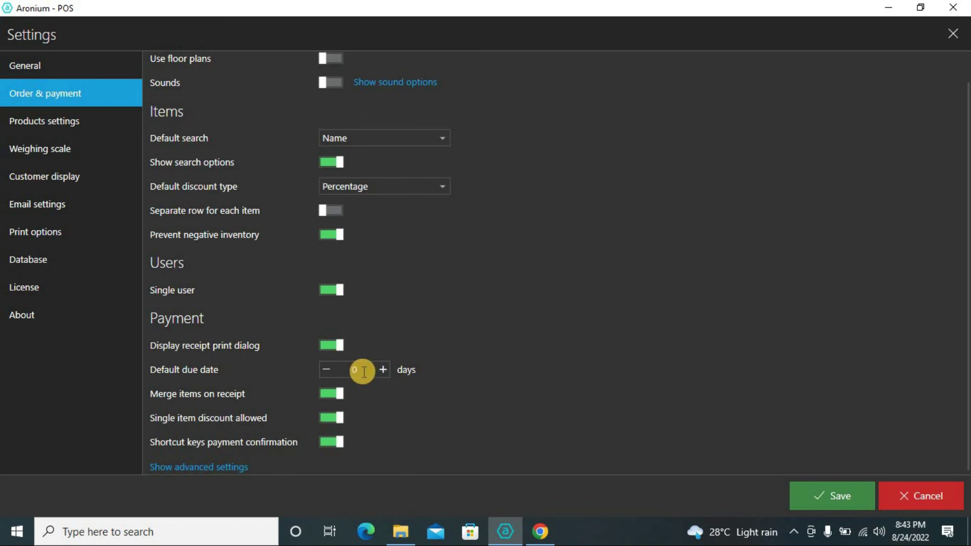
pyautogui.scroll(-1, 247, 396)
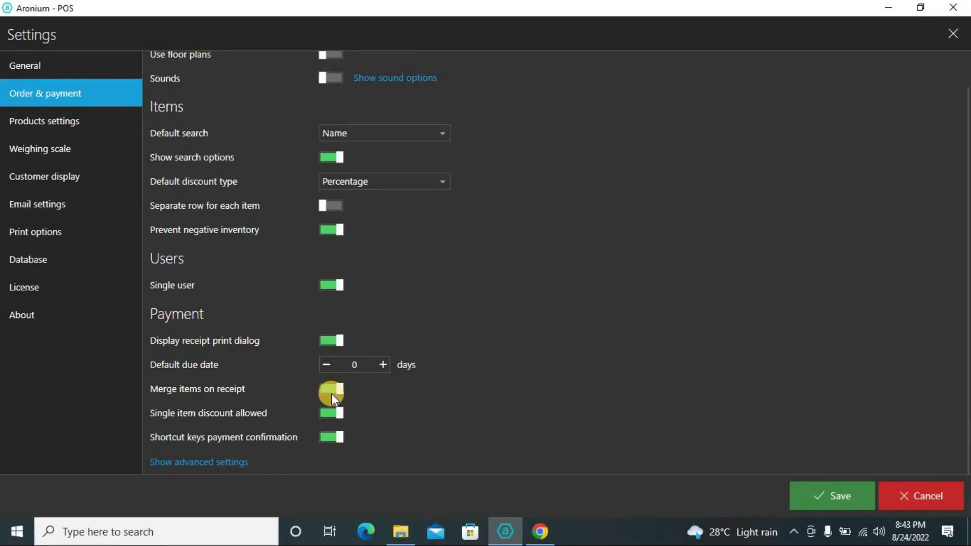
pyautogui.click(377, 420)
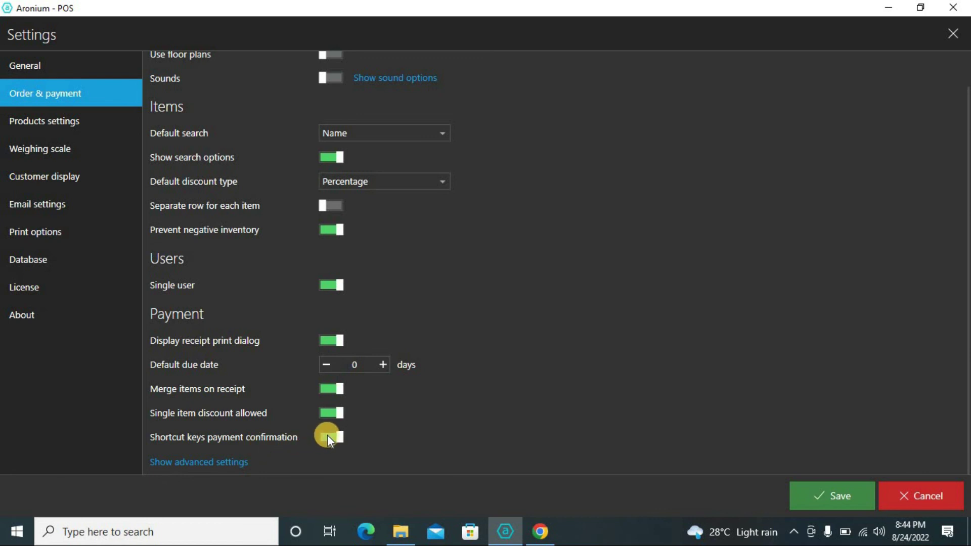
pyautogui.click(329, 436)
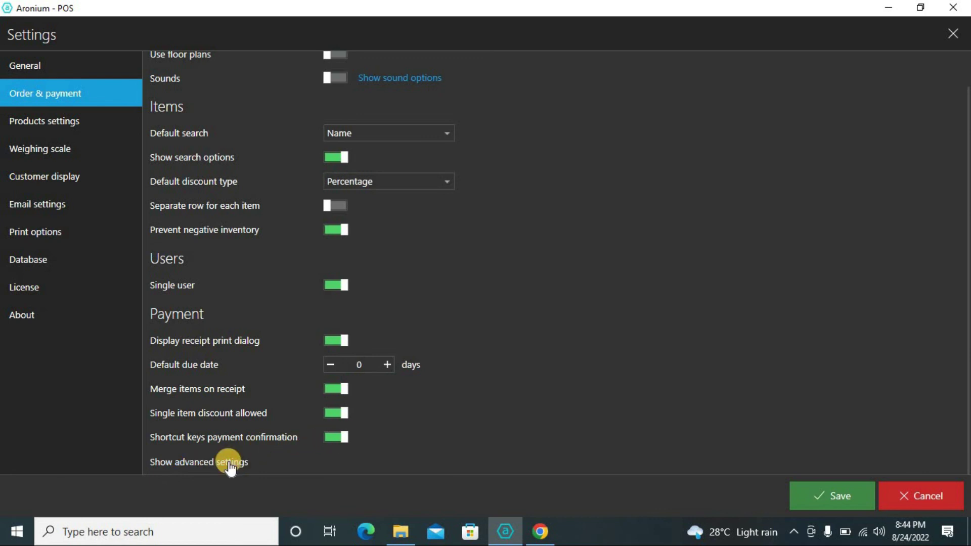
pyautogui.click(227, 462)
pyautogui.scroll(-4, 320, 426)
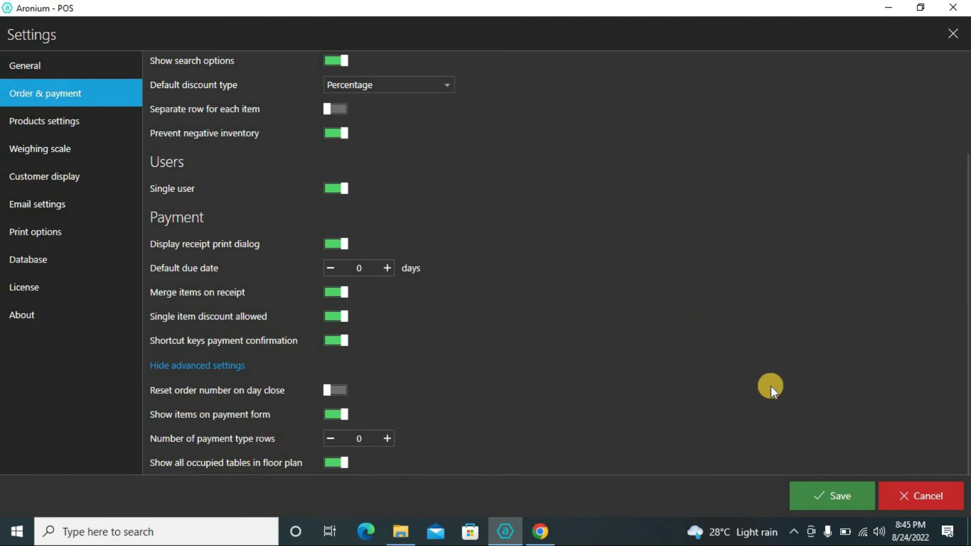
pyautogui.click(62, 123)
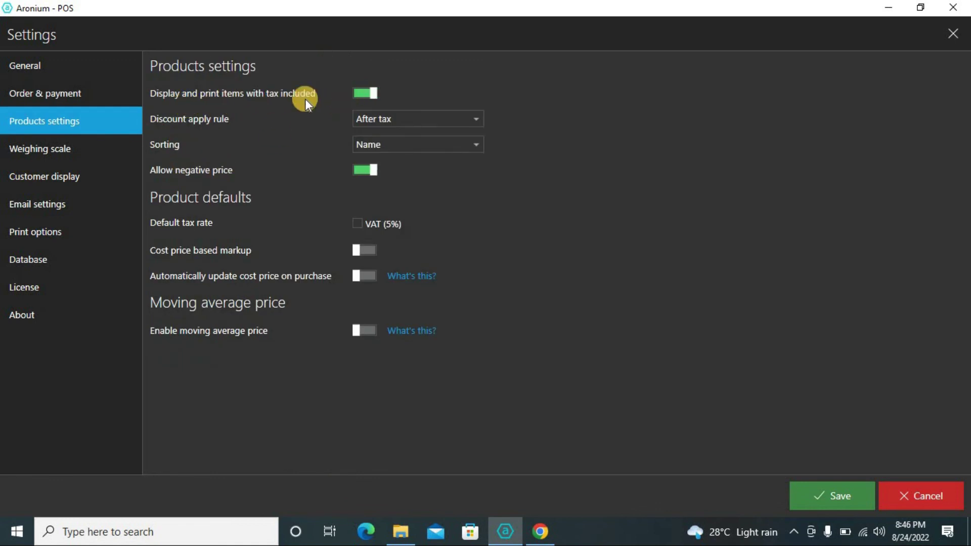
pyautogui.click(375, 96)
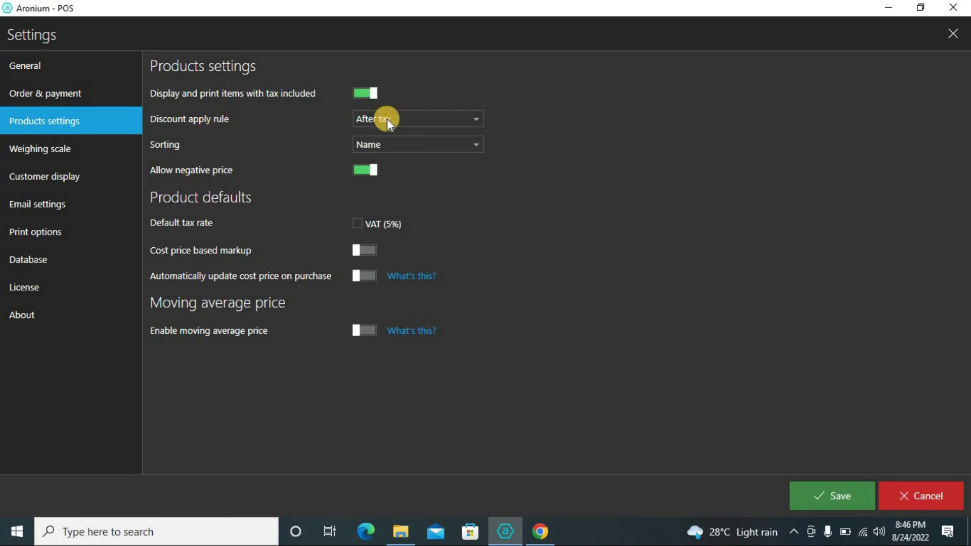
pyautogui.click(405, 117)
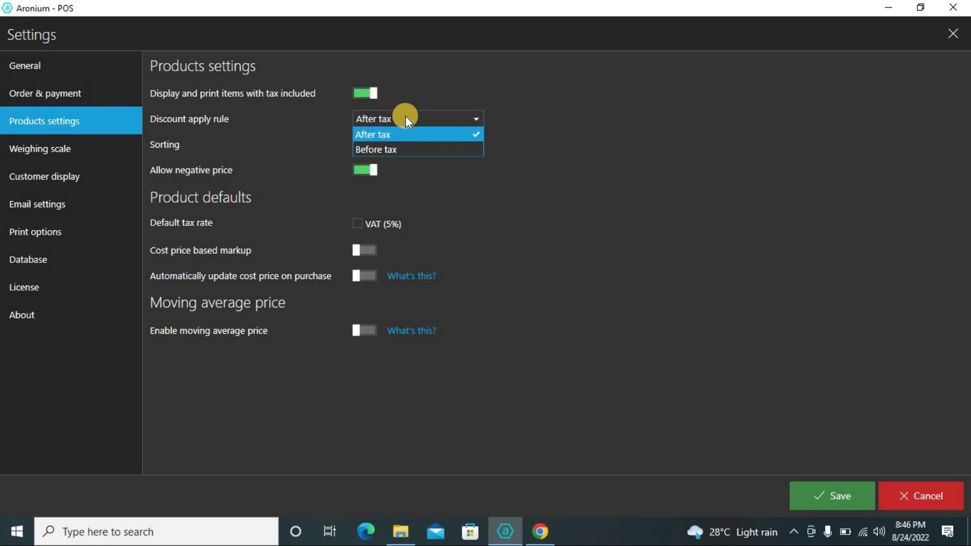
pyautogui.click(405, 117)
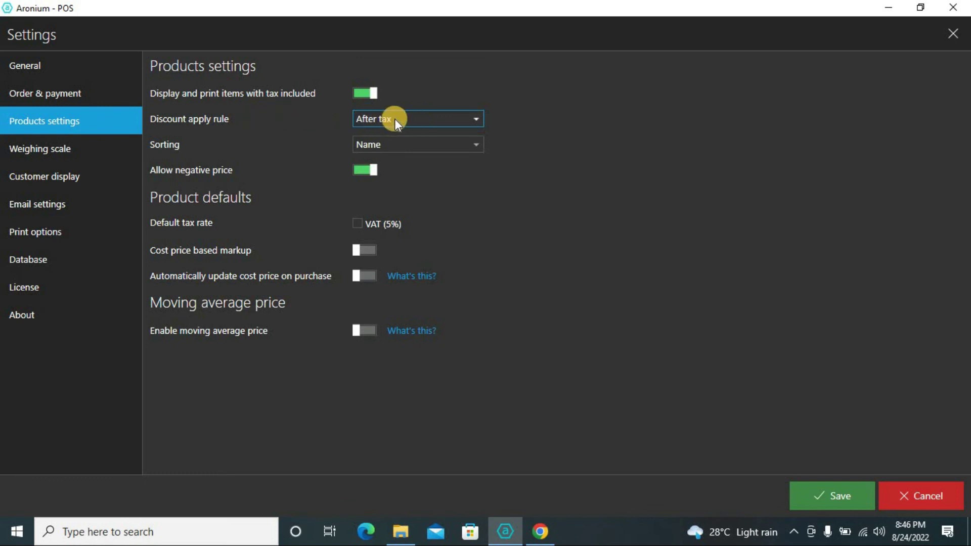
pyautogui.click(377, 147)
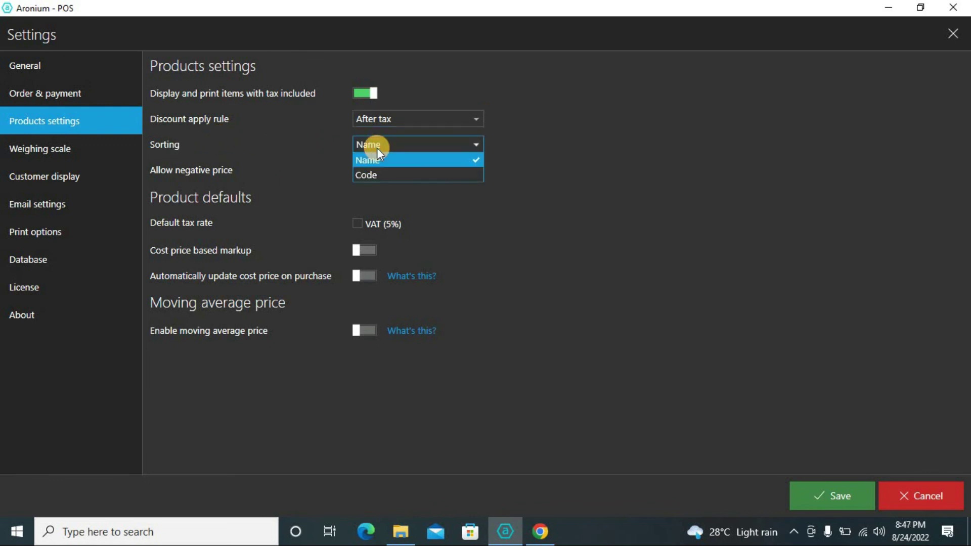
pyautogui.click(377, 155)
pyautogui.click(374, 146)
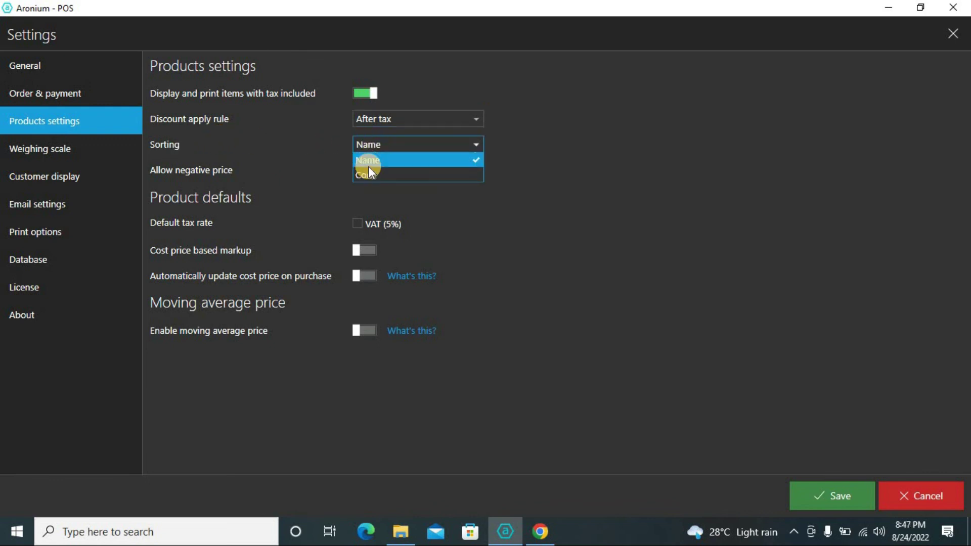
pyautogui.click(325, 147)
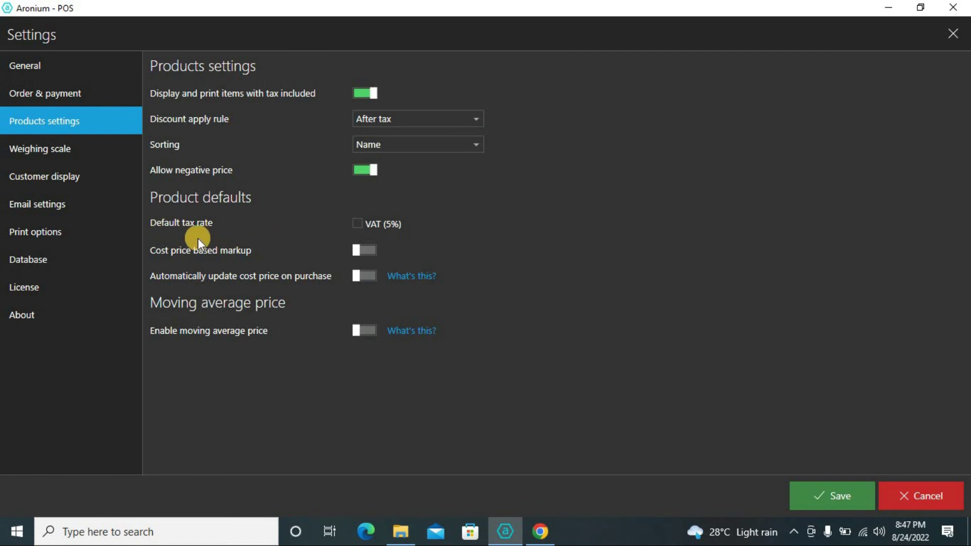
pyautogui.press('Tab')
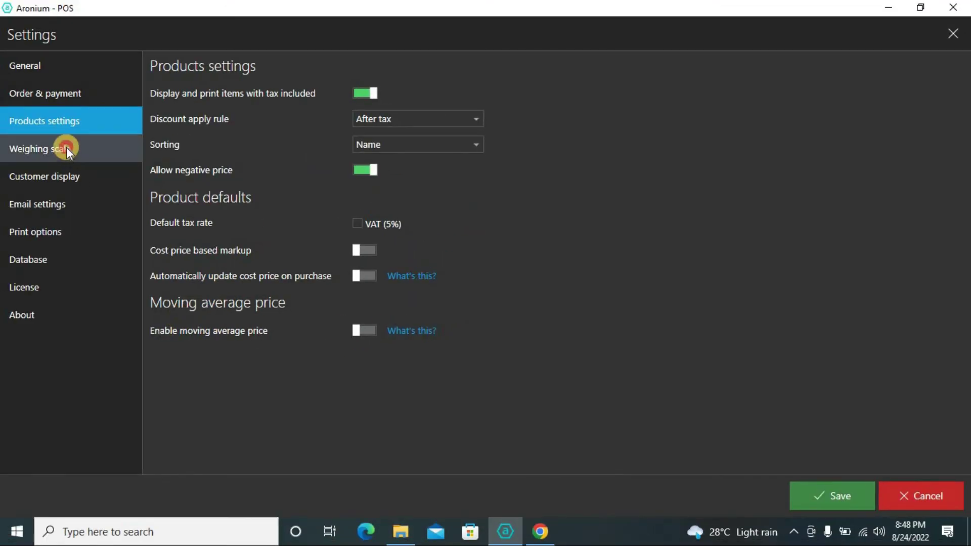
# Step: Leave Enable weighing scales barcode off and move to the Customer display page
pyautogui.click(66, 147)
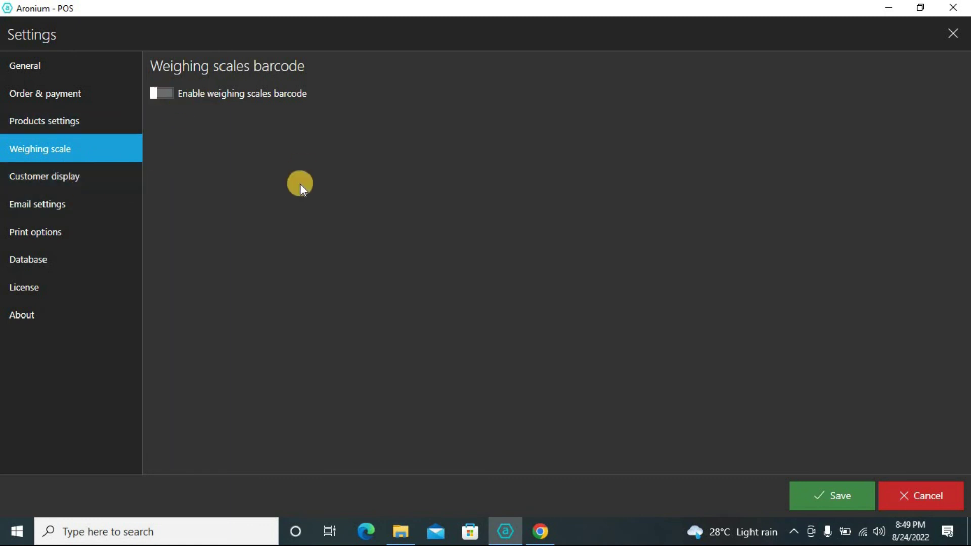
pyautogui.click(162, 92)
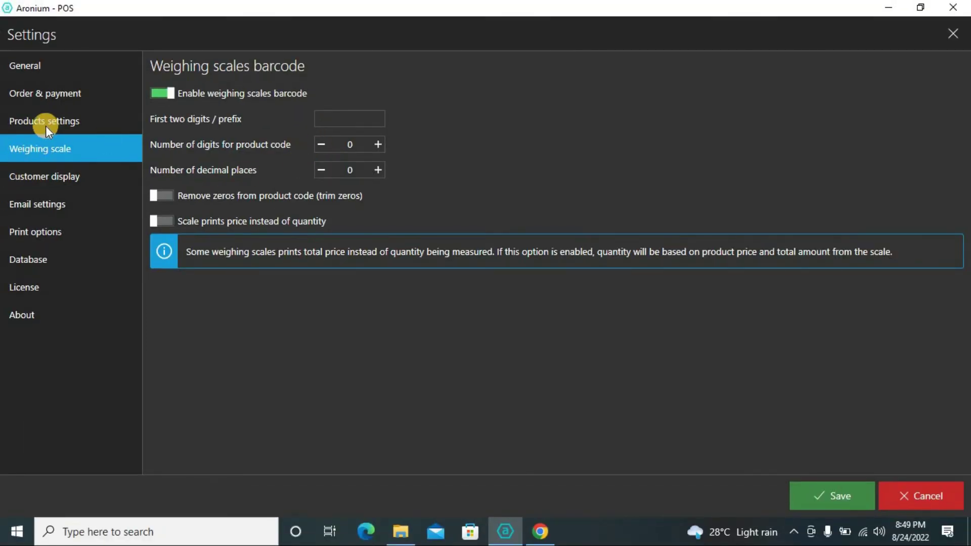
pyautogui.press('space')
pyautogui.click(65, 178)
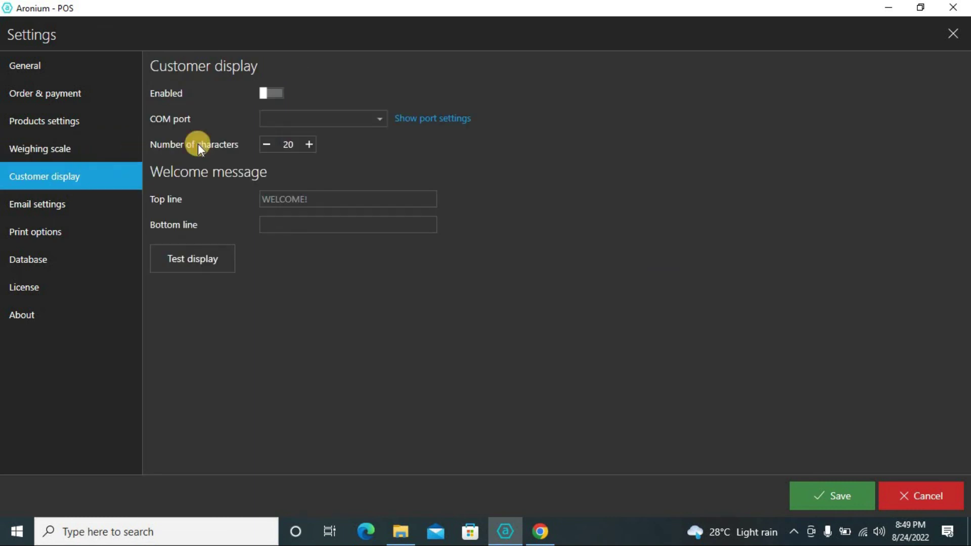
# Step: Enable the customer display with top line 'Welcome to our store' and bottom line 'stay blessed'
pyautogui.click(276, 93)
pyautogui.click(343, 117)
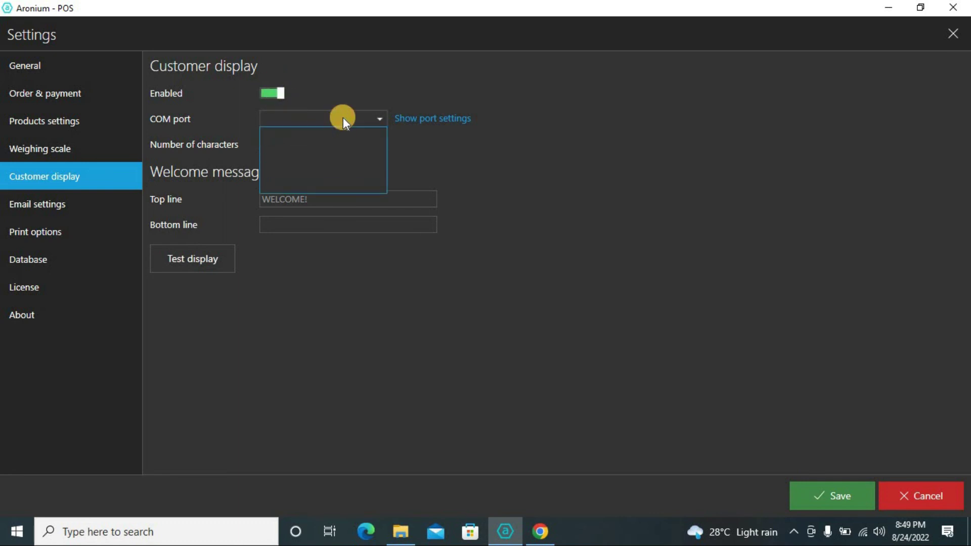
pyautogui.click(343, 117)
pyautogui.click(326, 198)
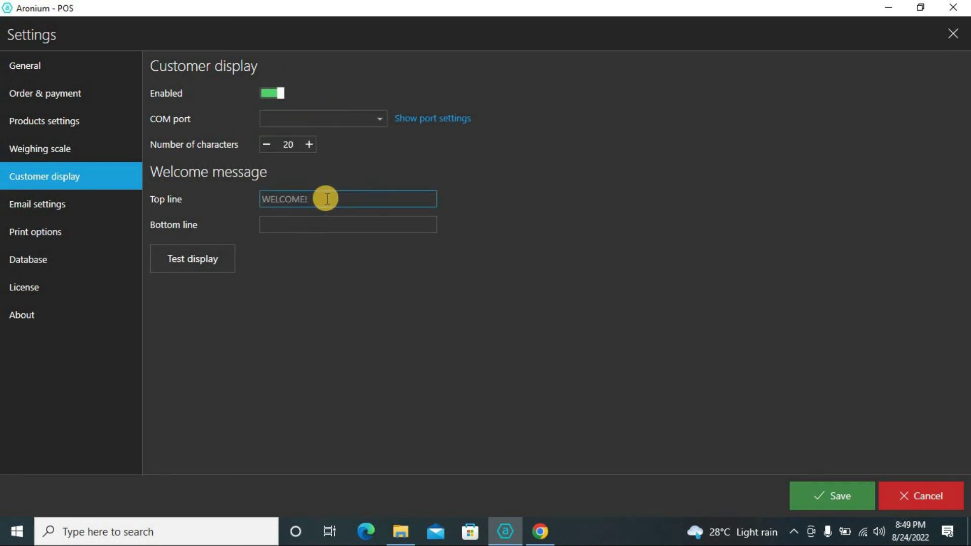
pyautogui.write('Welcome to our store')
pyautogui.click(300, 220)
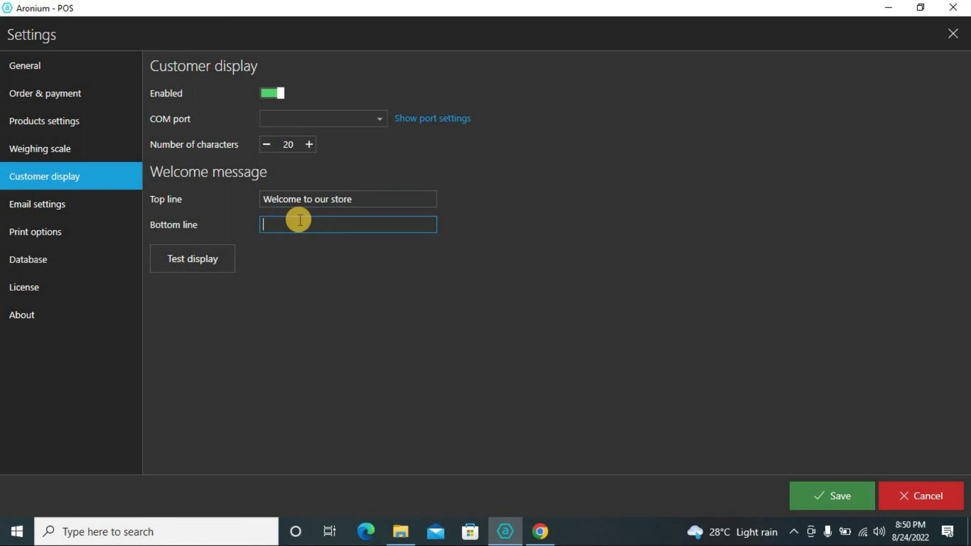
pyautogui.write('stay blessed')
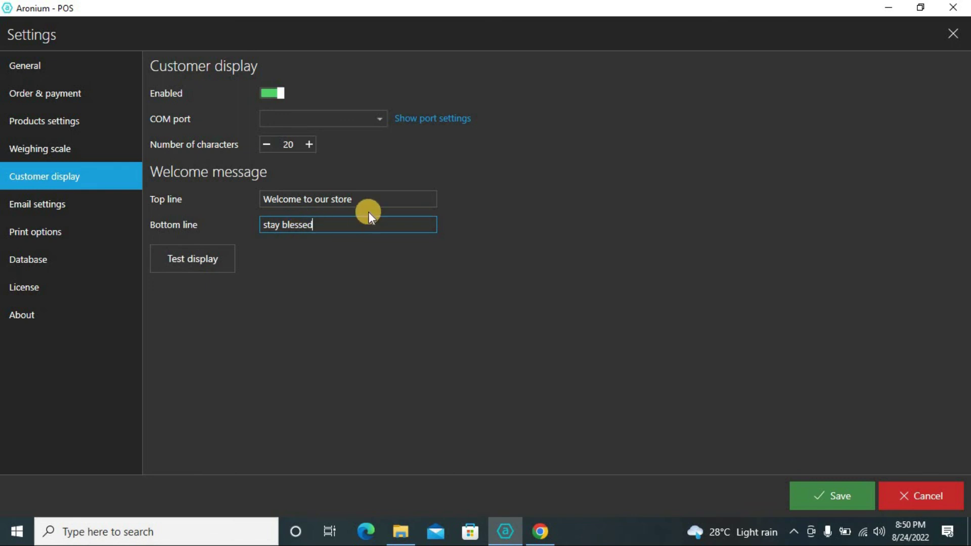
pyautogui.hotkey('ctrl', 'a')
pyautogui.click(384, 200)
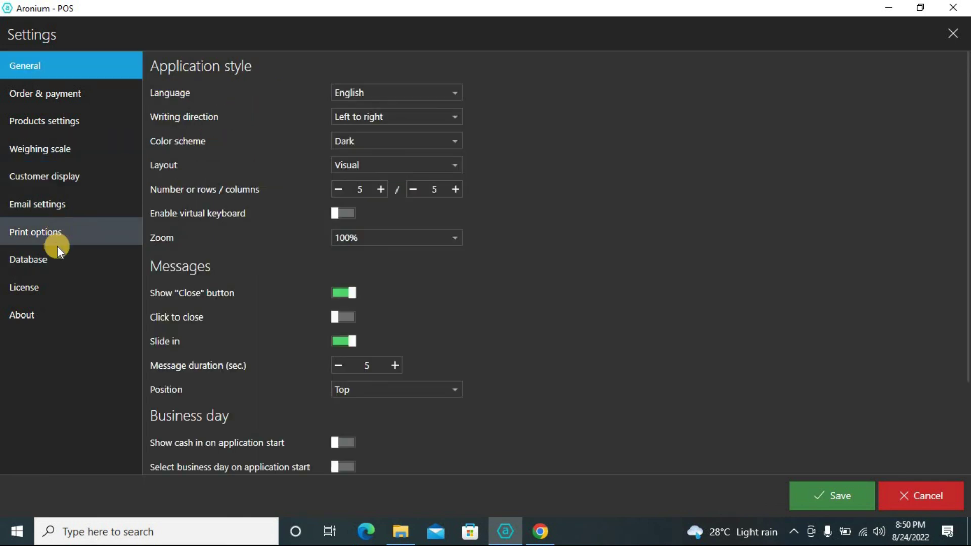
# Step: In Print options, keep BIXOLON SRP-352plus as the receipt printer and bring up its settings
pyautogui.click(37, 204)
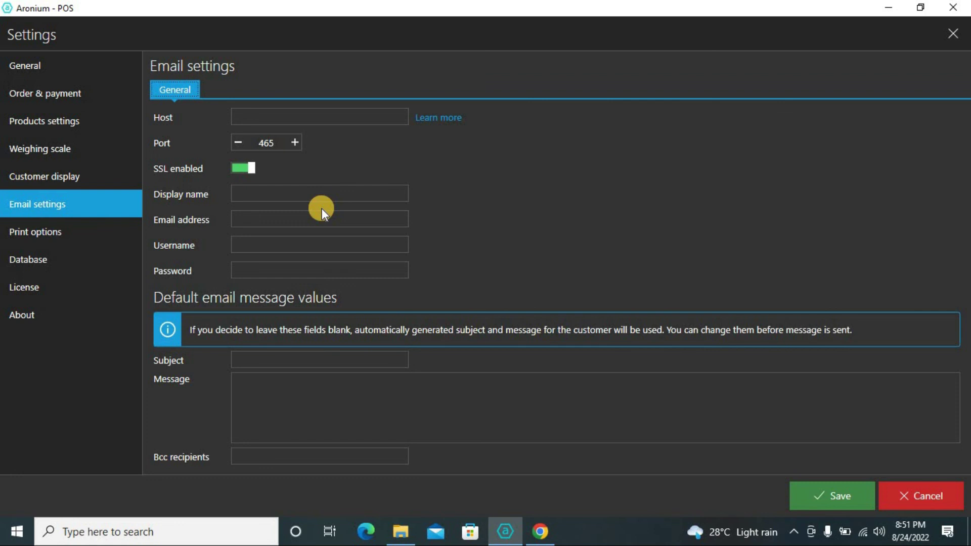
pyautogui.click(52, 233)
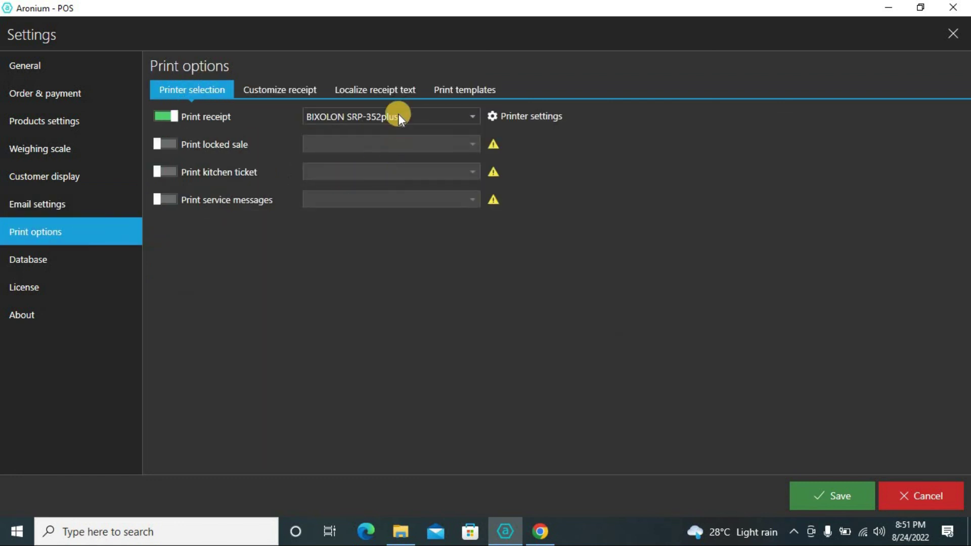
pyautogui.click(409, 120)
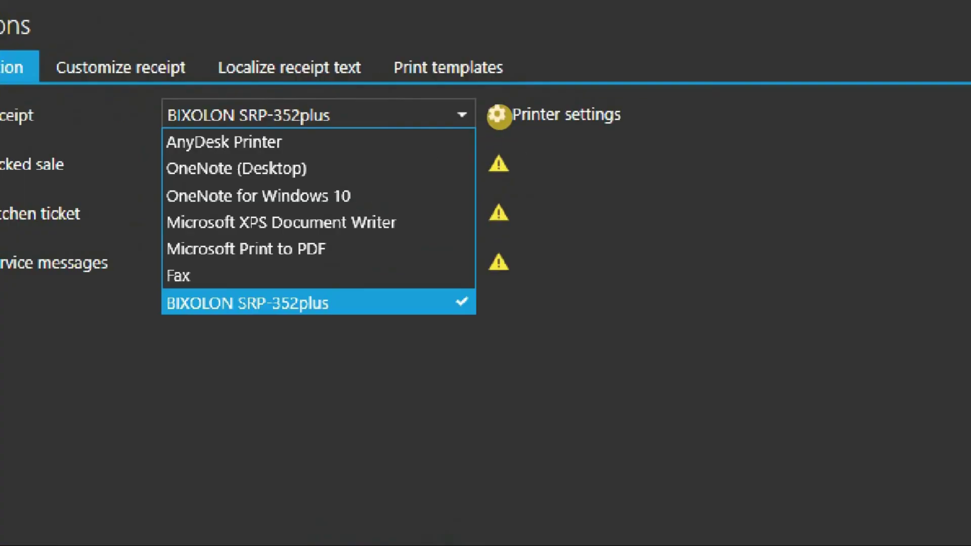
pyautogui.click(519, 118)
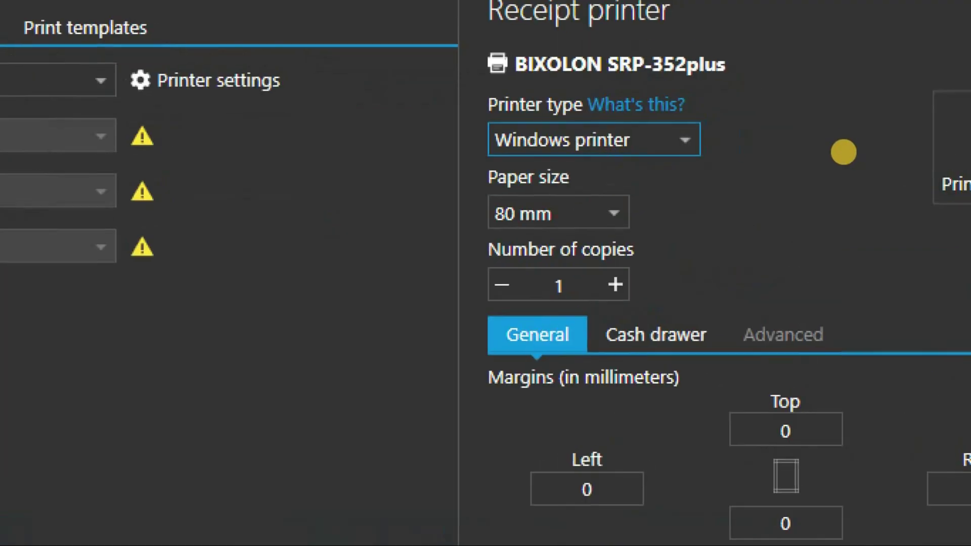
# Step: Replace the BIXOLON receipt footer with the pasted Urdu terms and conditions text
pyautogui.scroll(-2, 823, 347)
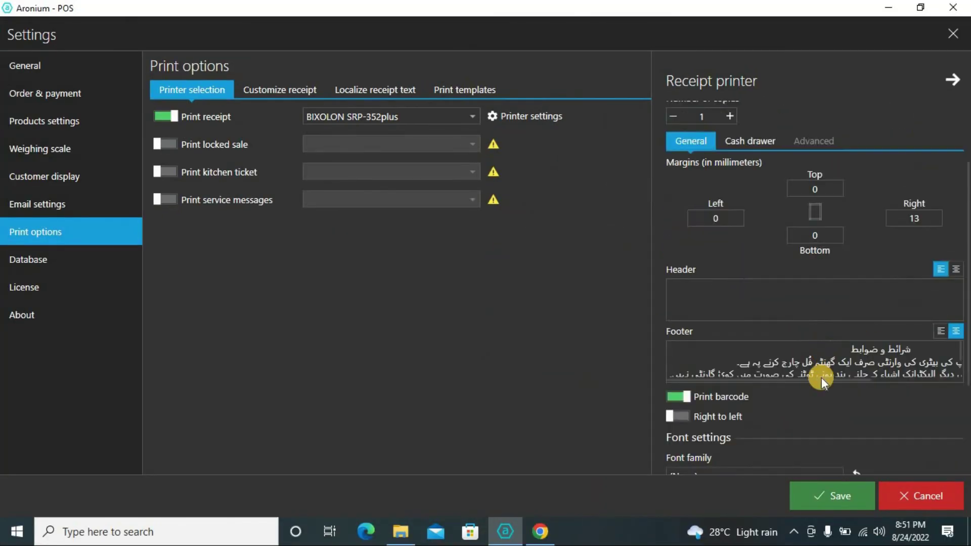
pyautogui.click(846, 354)
pyautogui.hotkey('ctrl', 'a')
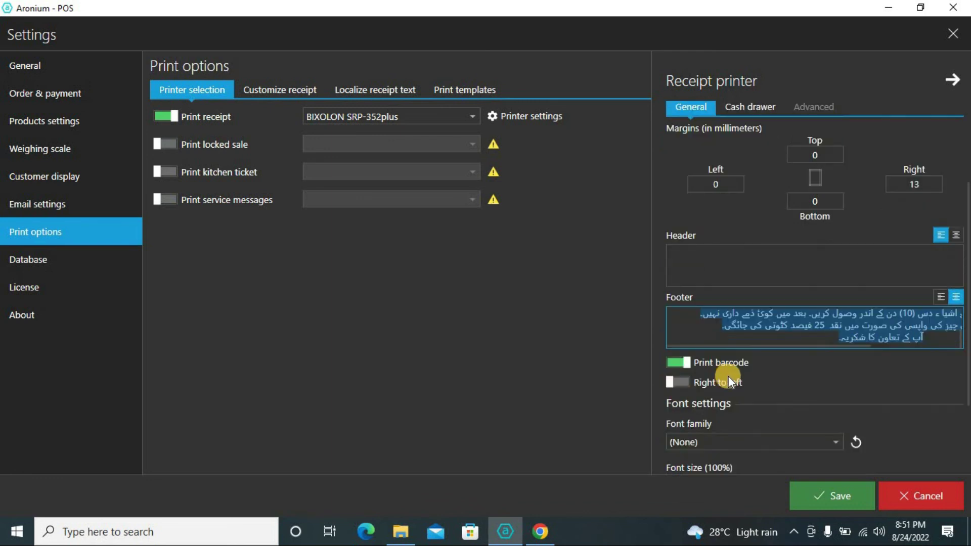
pyautogui.scroll(-3, 729, 374)
pyautogui.hotkey('ctrl', 'v')
pyautogui.scroll(5, 789, 394)
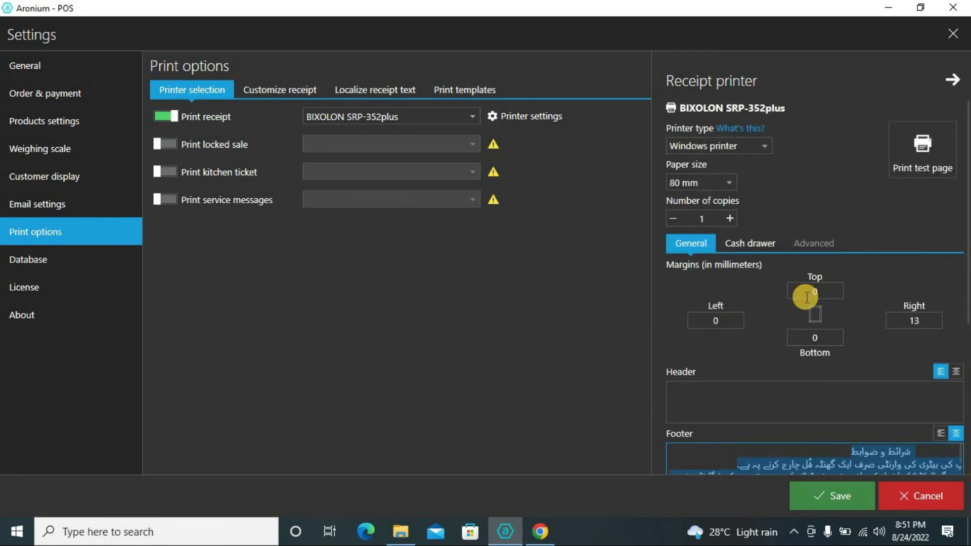
pyautogui.click(295, 78)
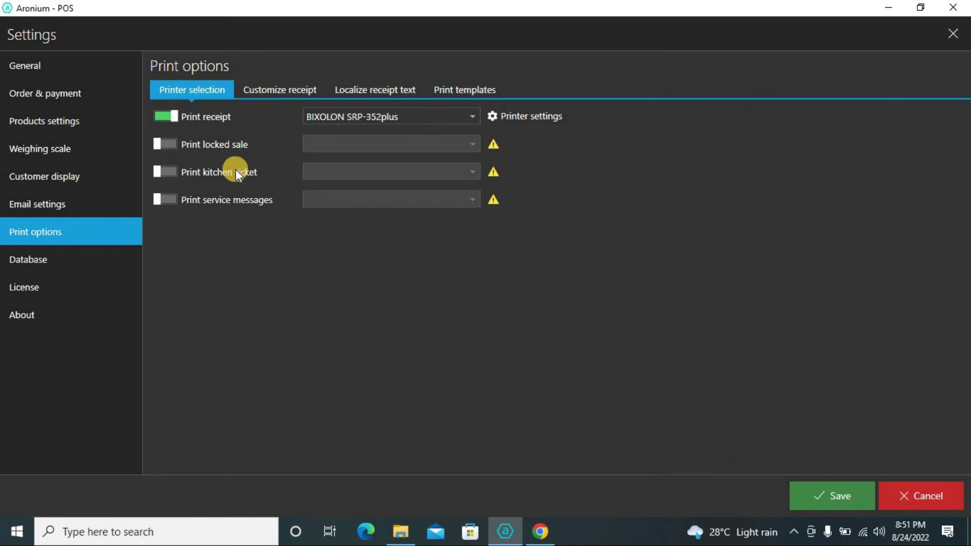
# Step: Leave kitchen ticket printing off and go to the Database settings
pyautogui.click(168, 170)
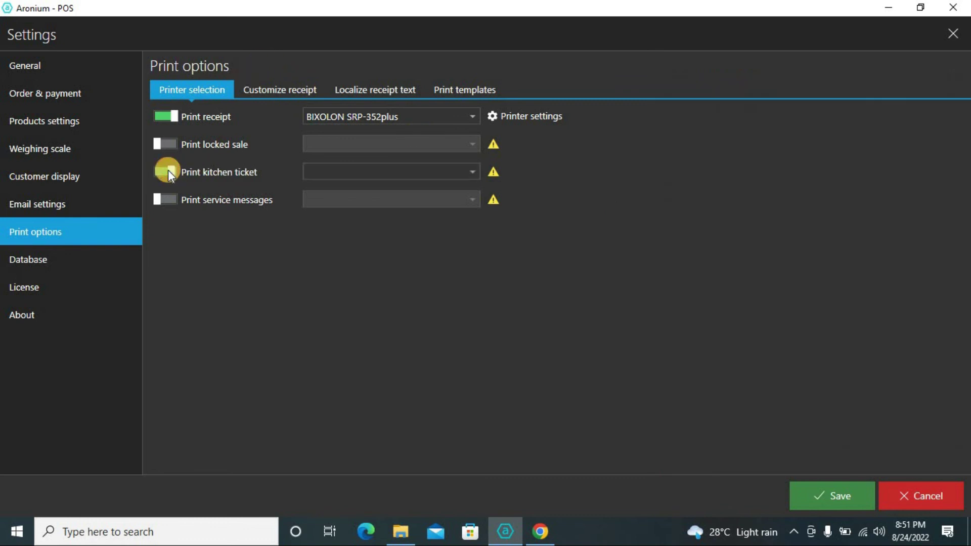
pyautogui.click(164, 170)
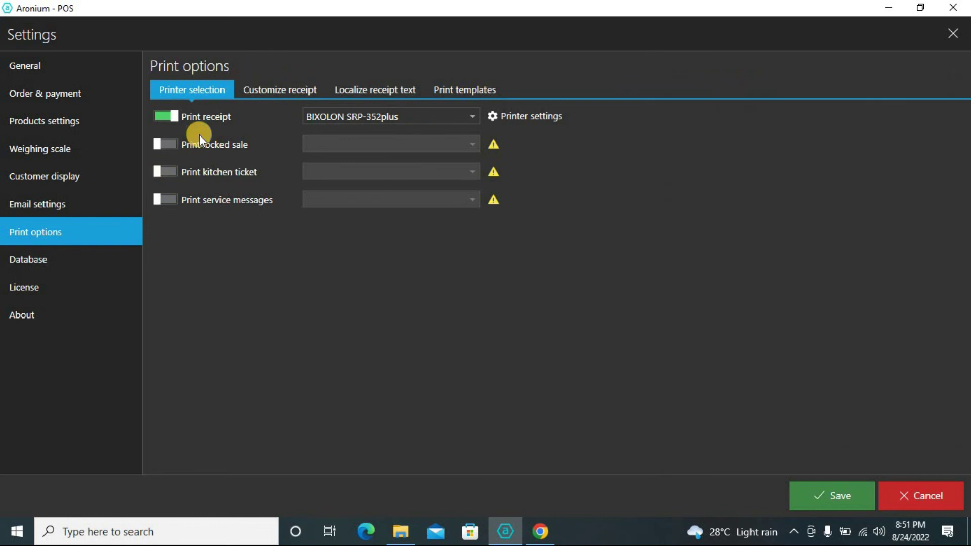
pyautogui.click(39, 262)
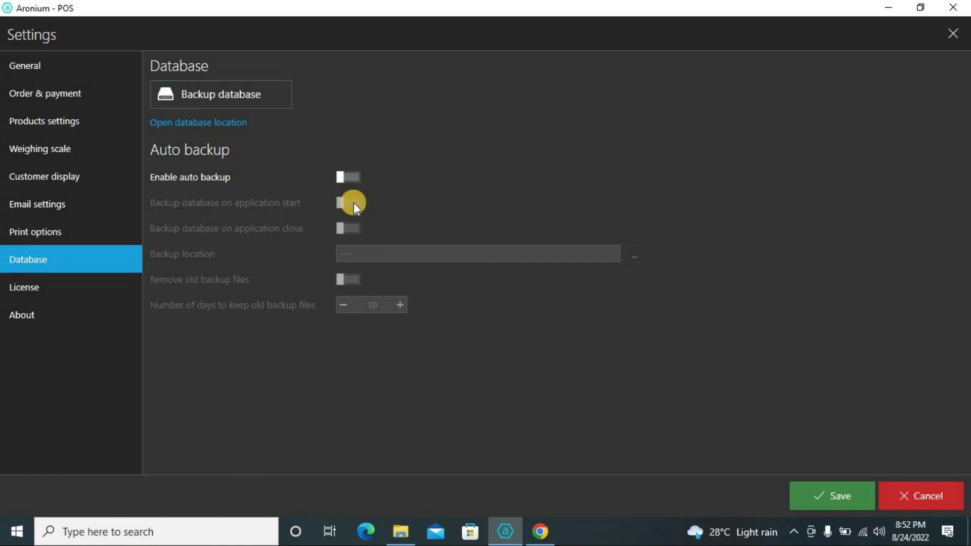
# Step: Enable auto backup with Backup on application start and Backup on application close both off
pyautogui.click(353, 177)
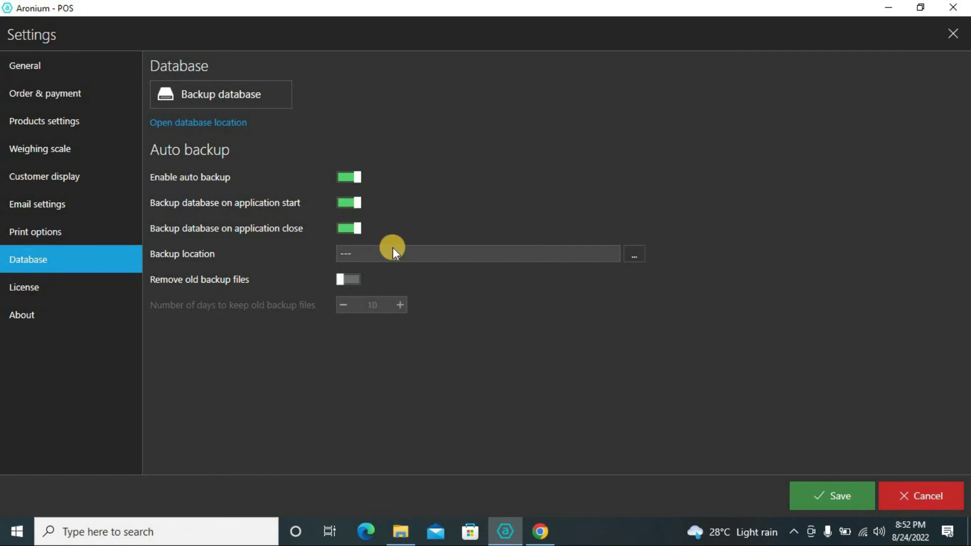
pyautogui.click(351, 207)
pyautogui.click(350, 223)
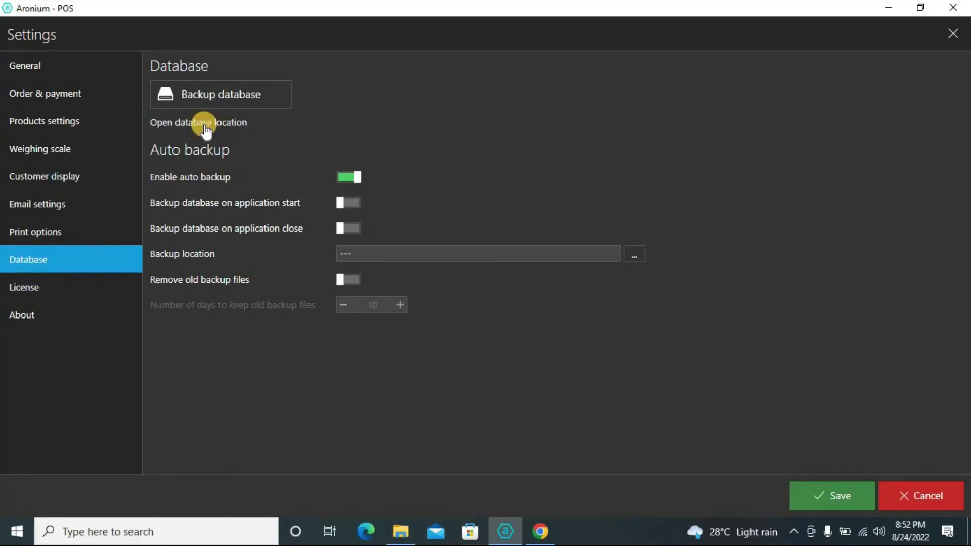
# Step: View the Aronium Data folder holding the pos database, then return to the sales screen
pyautogui.click(206, 124)
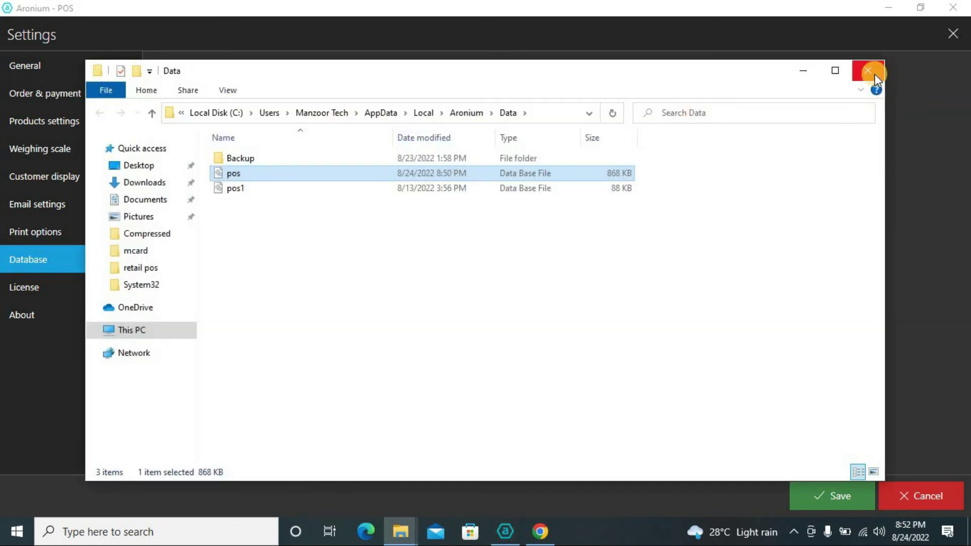
pyautogui.click(868, 71)
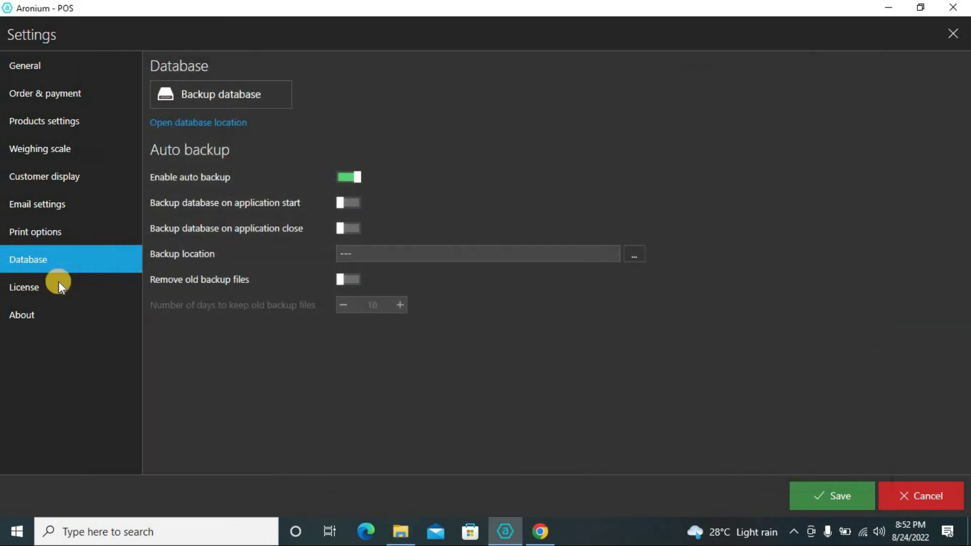
pyautogui.click(915, 484)
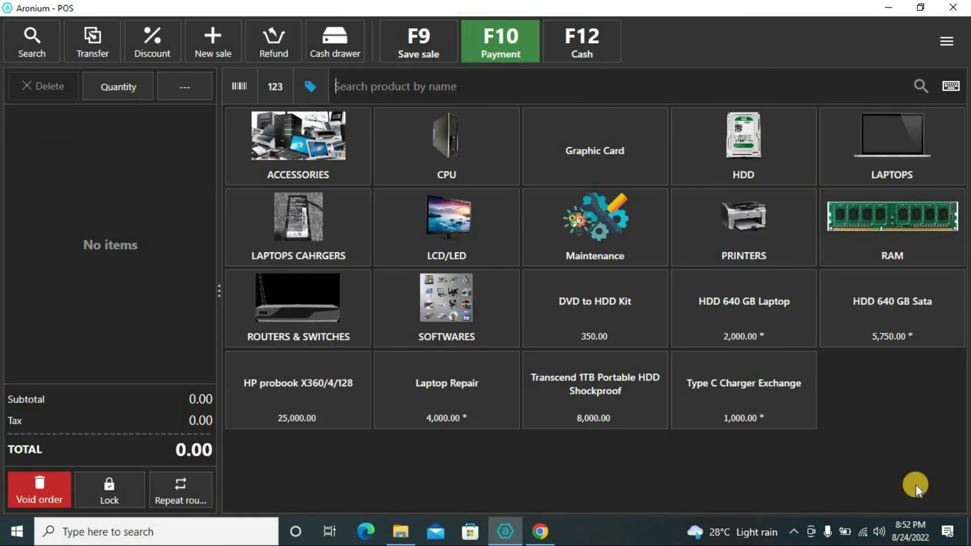